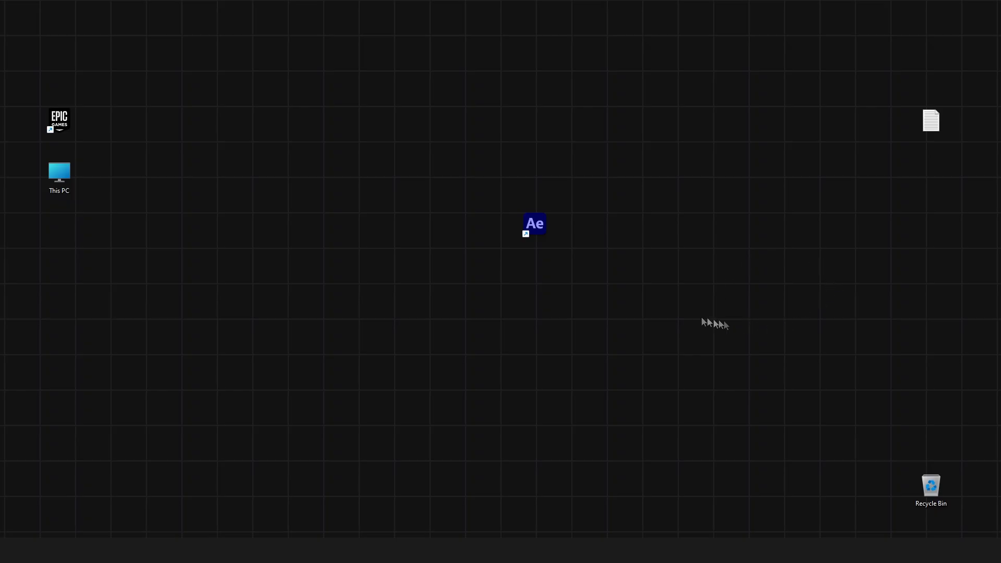
Launch After Effects, start a new project and create a 1920×1080, 60 fps, 5-second composition
double_click(549, 229)
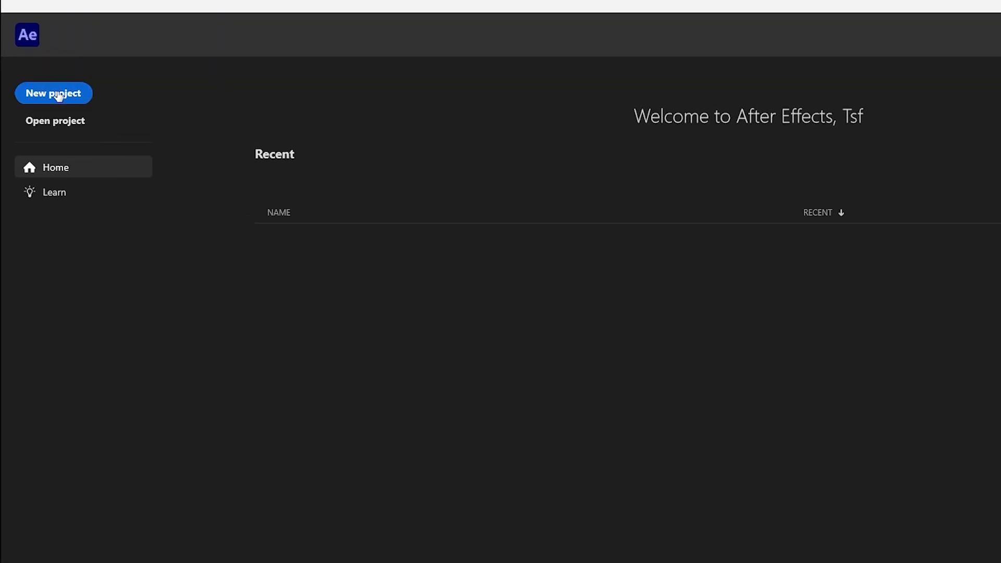
click(59, 96)
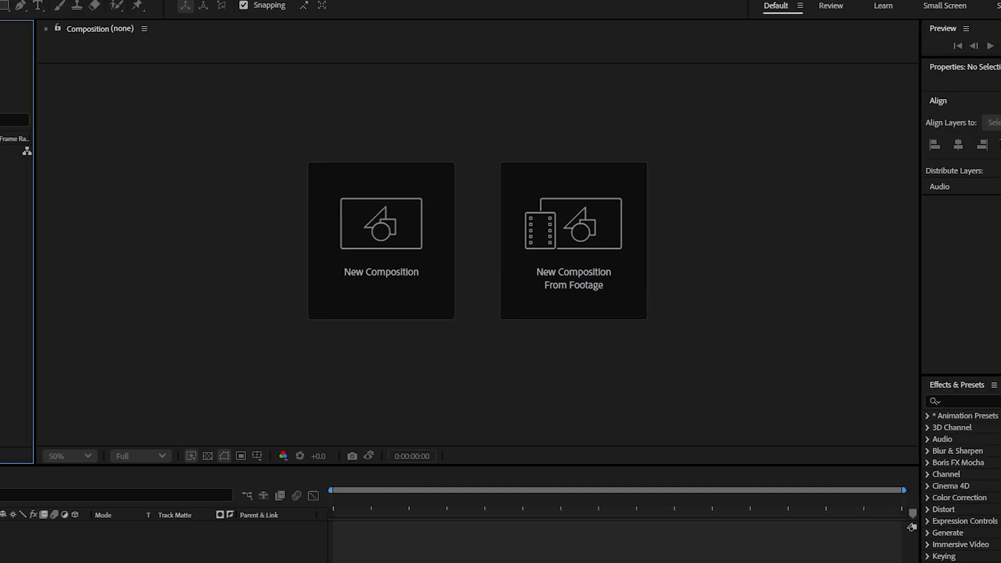
click(346, 256)
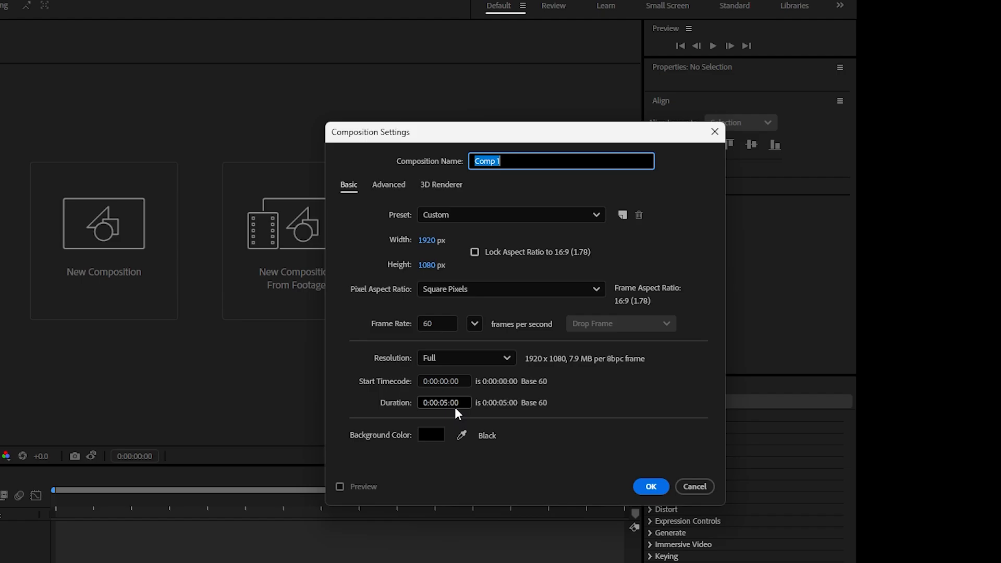
click(650, 486)
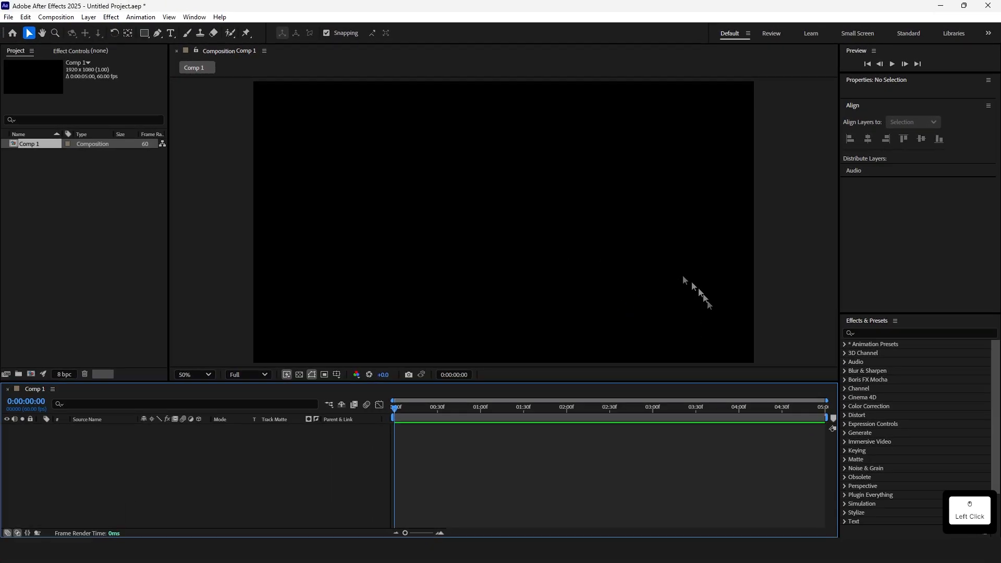
Create a text layer reading "Text Effect" in the composition
click(172, 35)
click(454, 205)
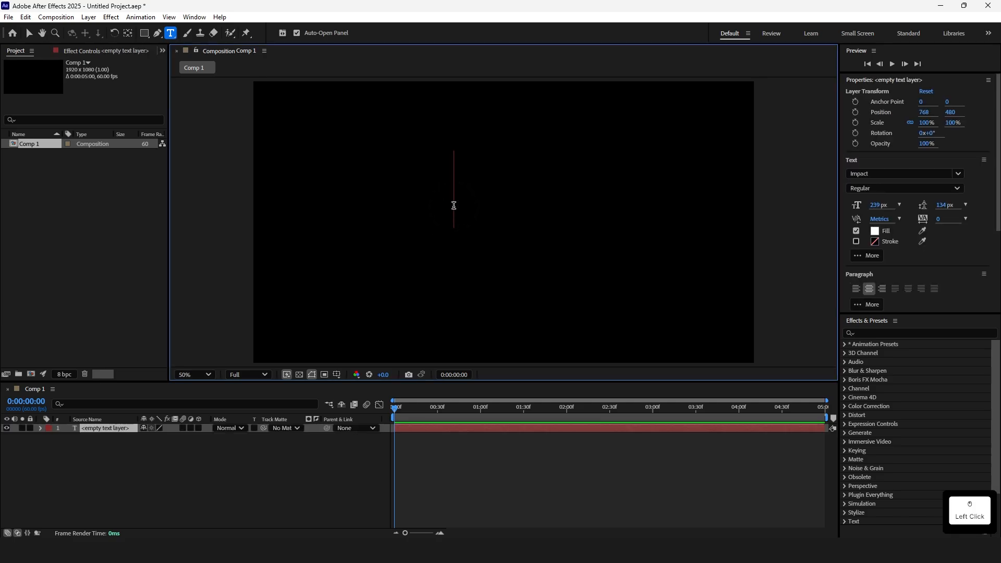
text(Text Effe)
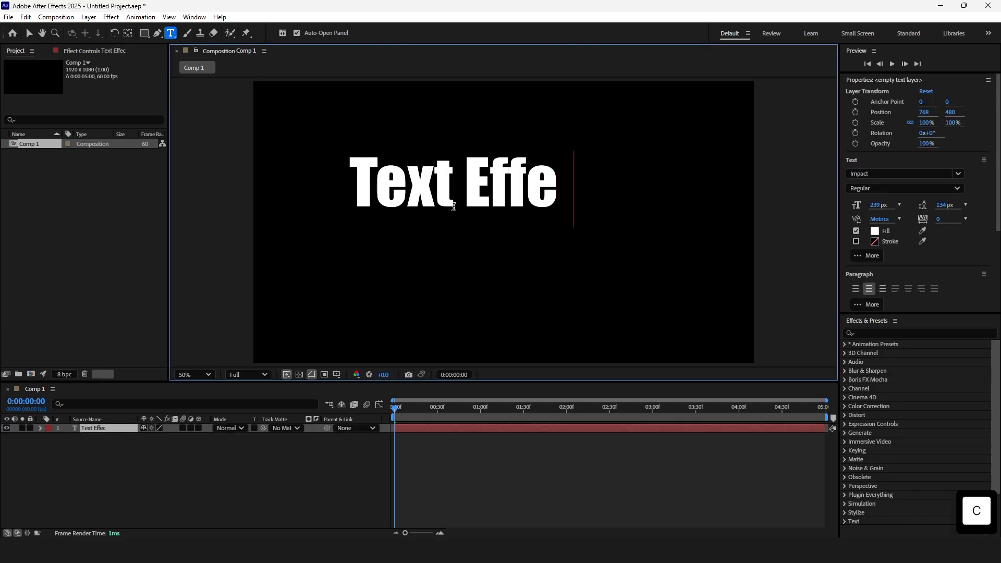
text(ct)
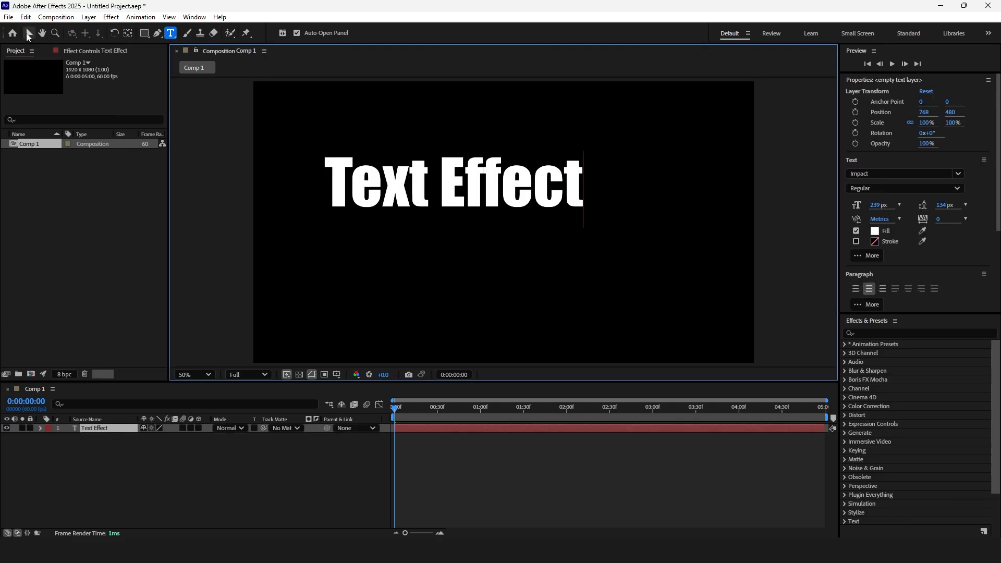
Move the text layer and set its font to Inter 18pt Bold Italic
click(28, 34)
drag(470, 219, 545, 211)
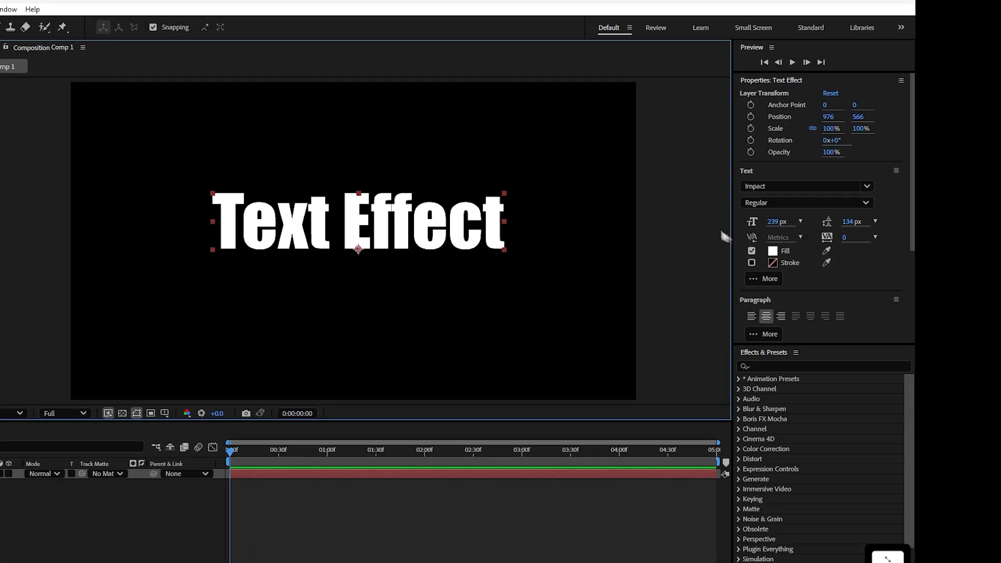
click(867, 186)
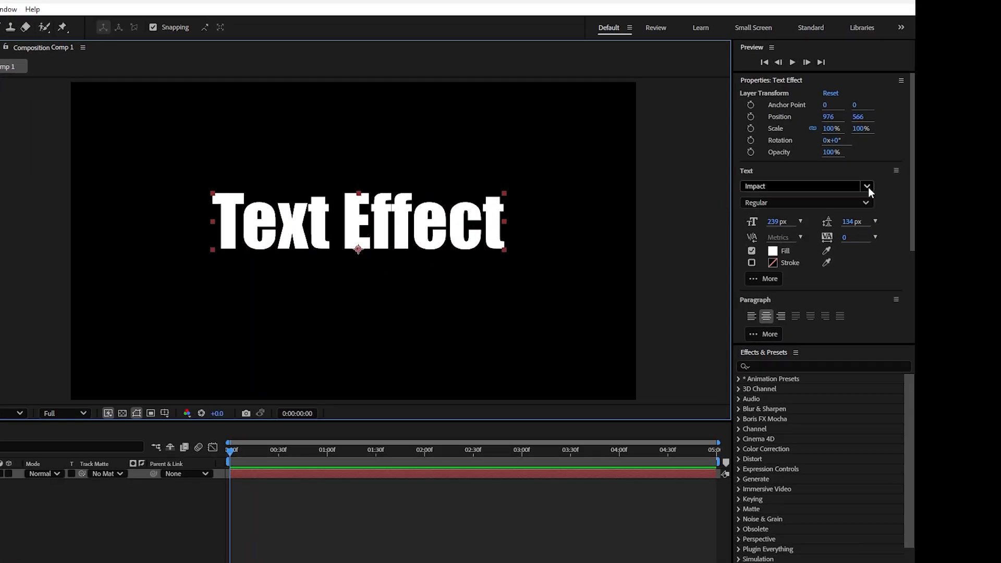
click(746, 258)
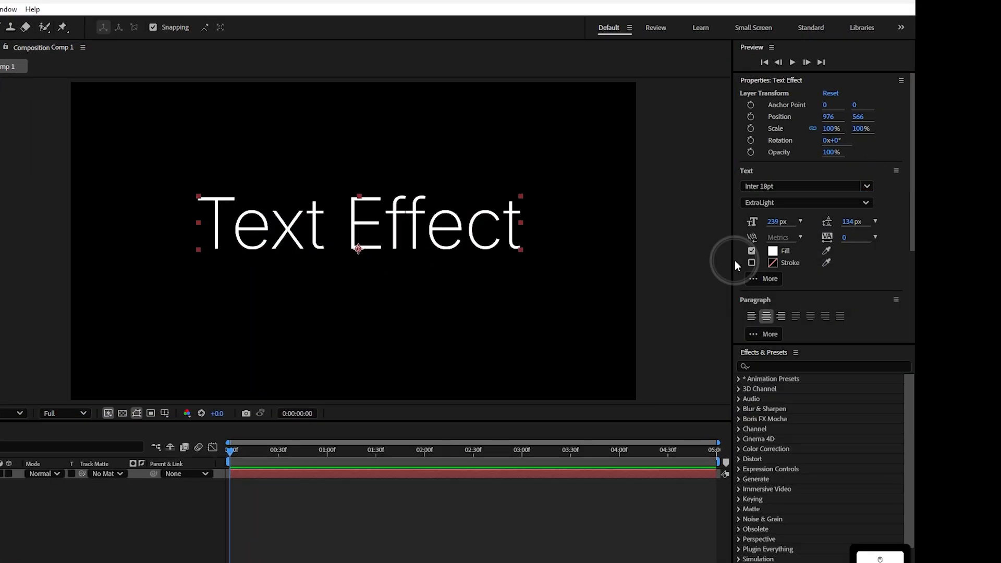
click(865, 202)
click(803, 408)
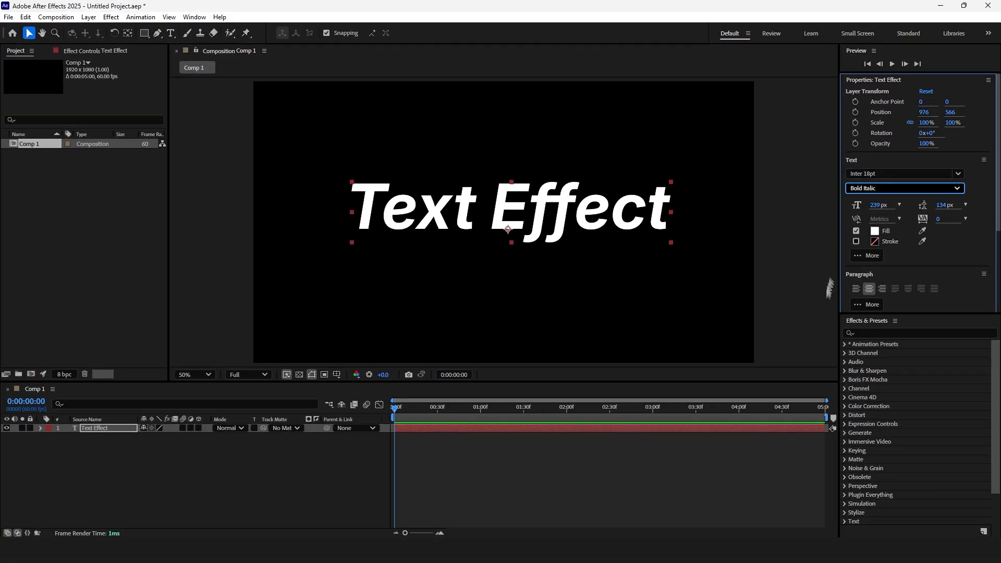
Reset the Default workspace to its saved layout
click(194, 17)
mouse_move(224, 29)
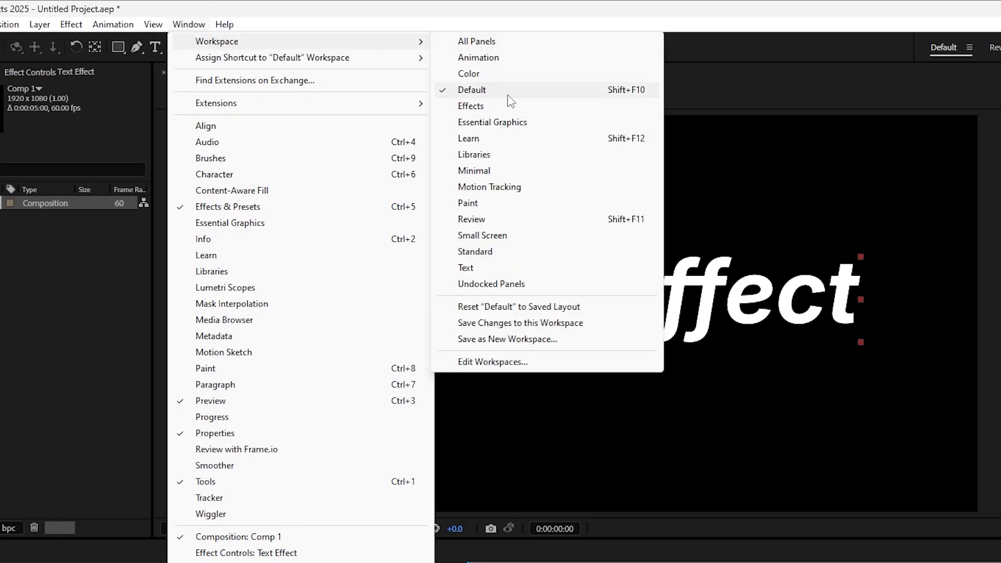
click(493, 90)
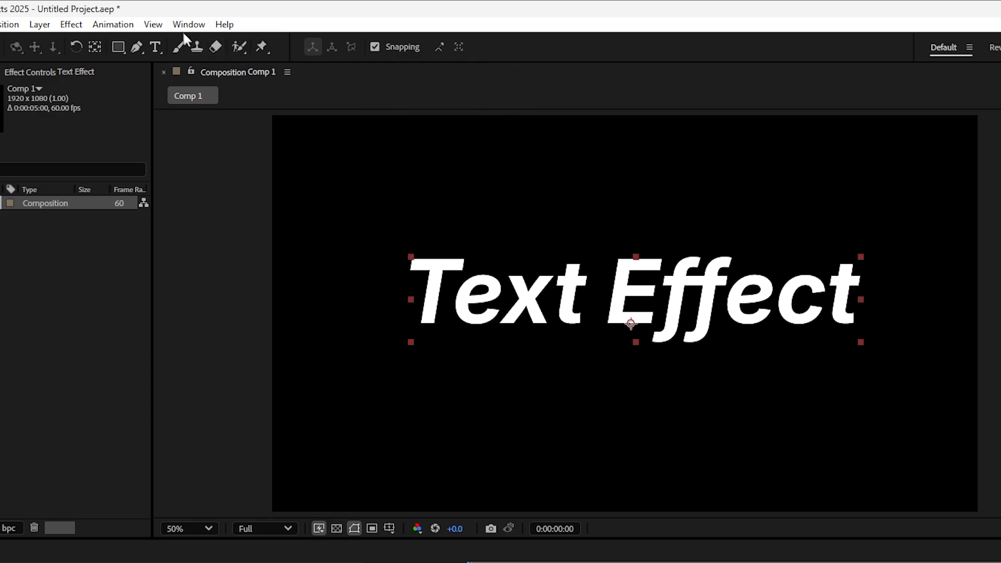
click(182, 25)
mouse_move(219, 41)
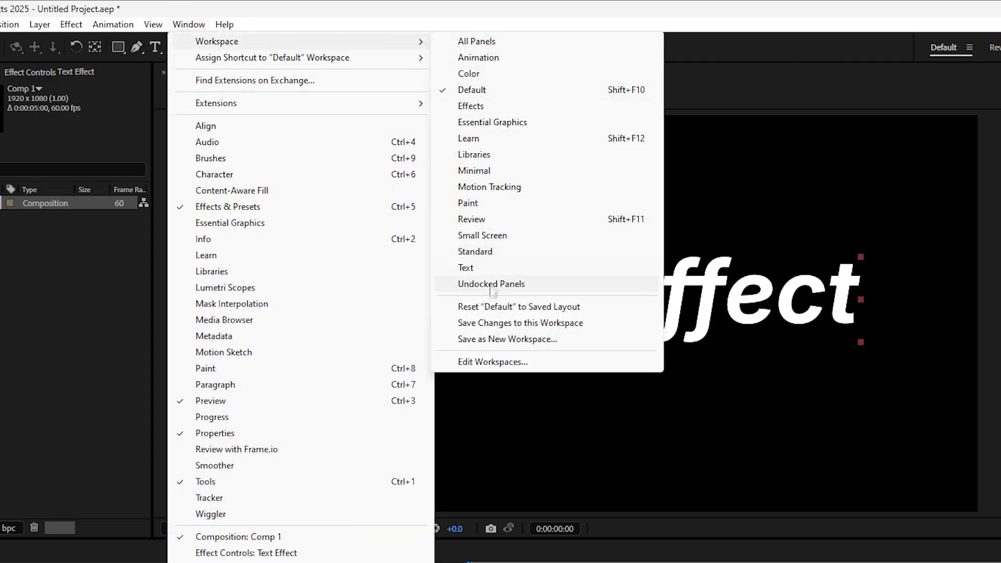
click(514, 308)
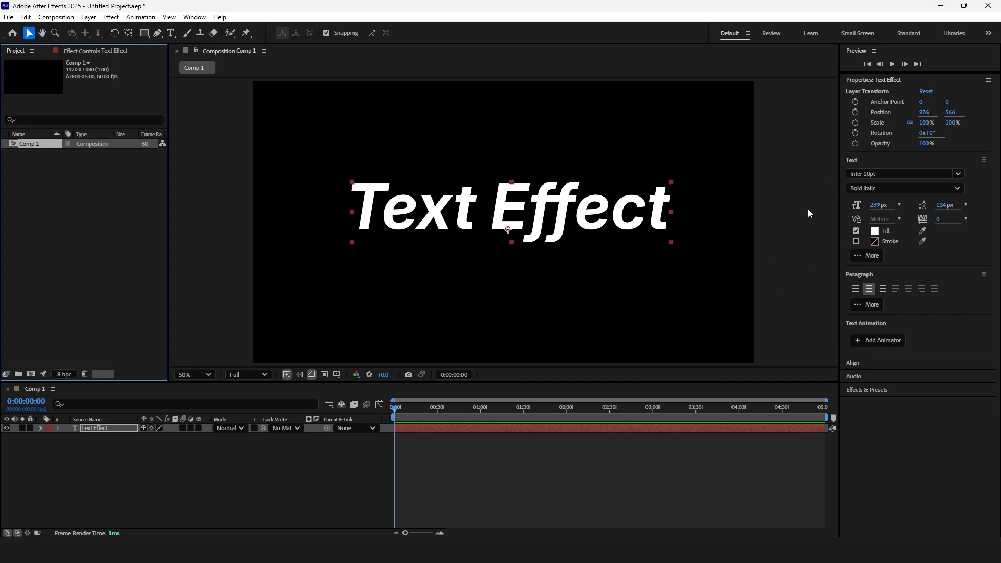
Set the font size to 260 px and centre the text horizontally and vertically in the composition
drag(877, 205, 889, 205)
click(860, 364)
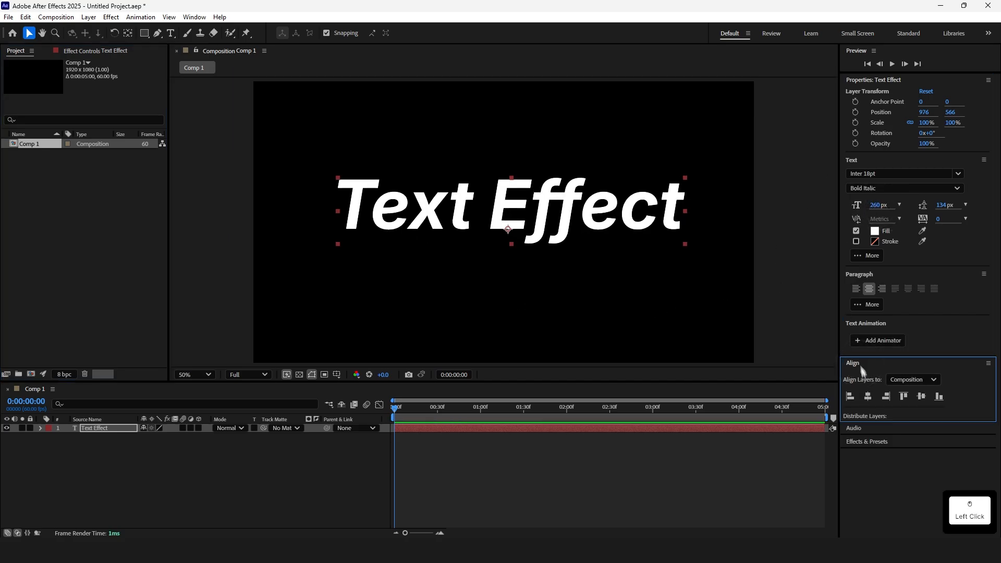
click(868, 396)
click(919, 397)
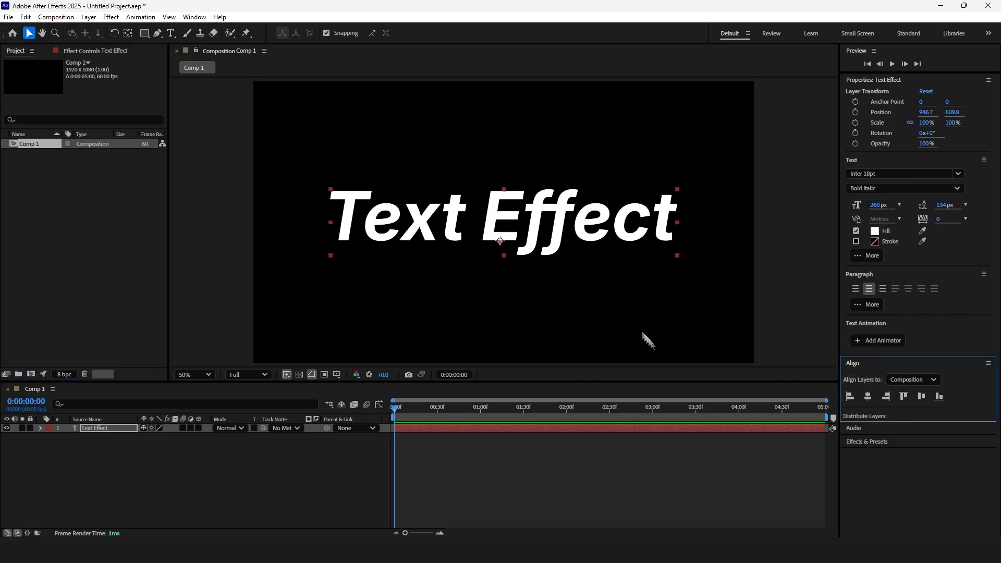
Apply the Typewriter preset from Animation Presets > Text > Animate In to the text layer
click(858, 442)
scroll(869, 442, down, 3)
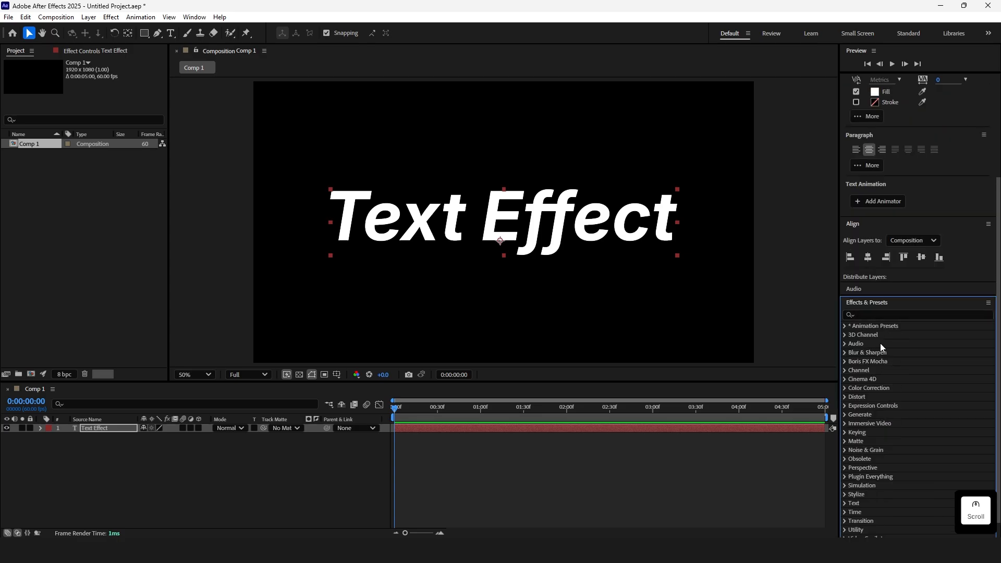
click(845, 326)
click(853, 335)
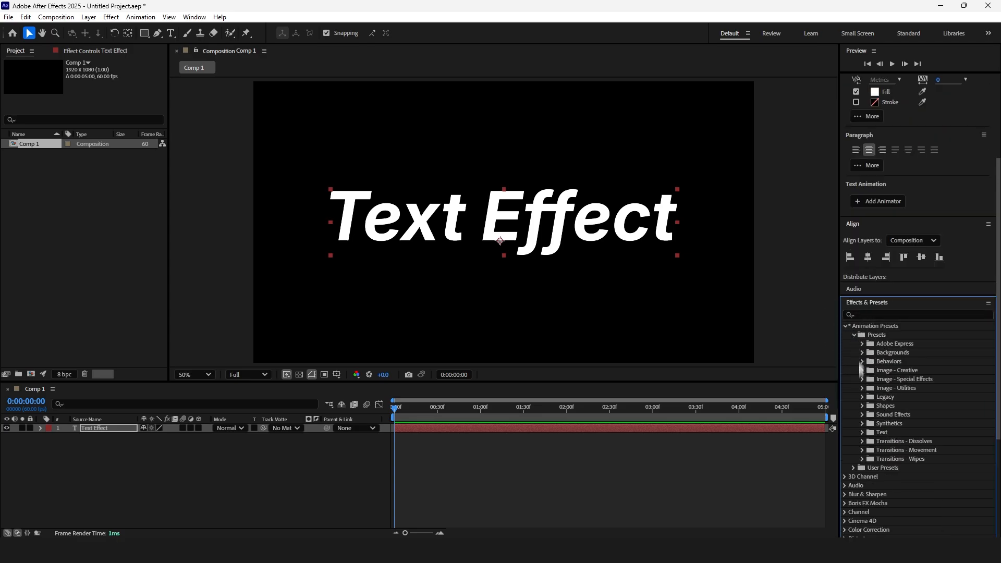
click(862, 433)
scroll(916, 409, down, 3)
click(871, 311)
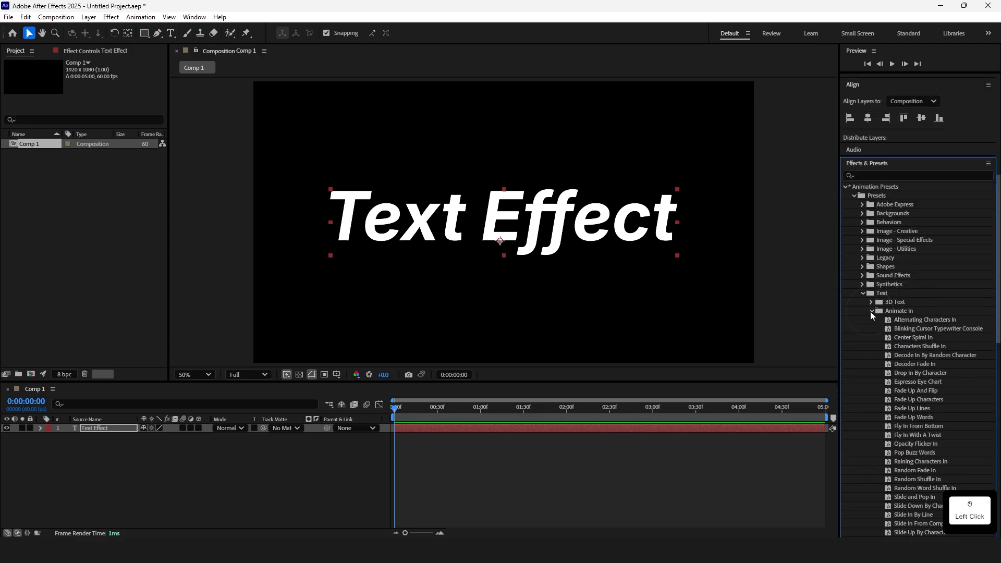
scroll(913, 298, down, 5)
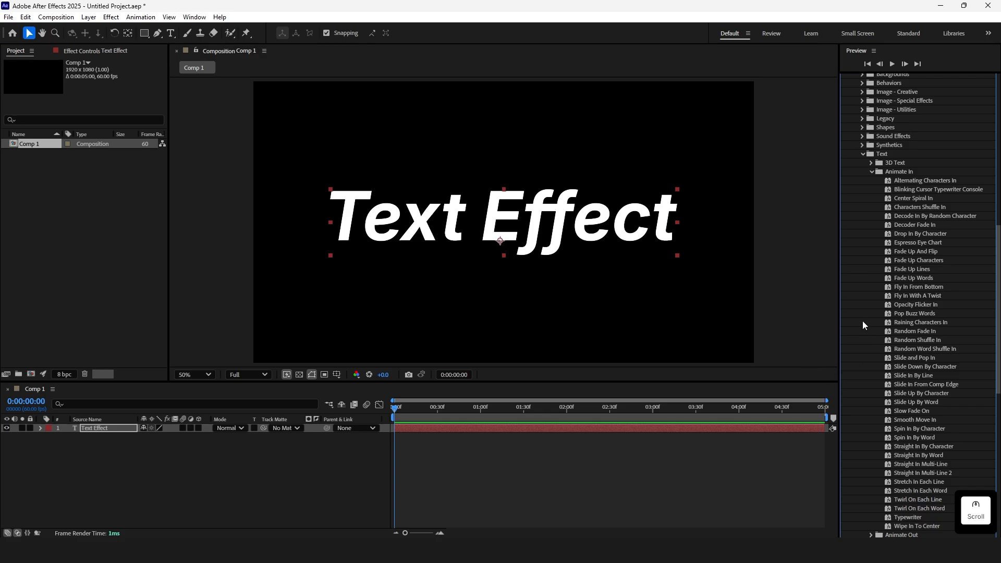
drag(909, 517, 428, 429)
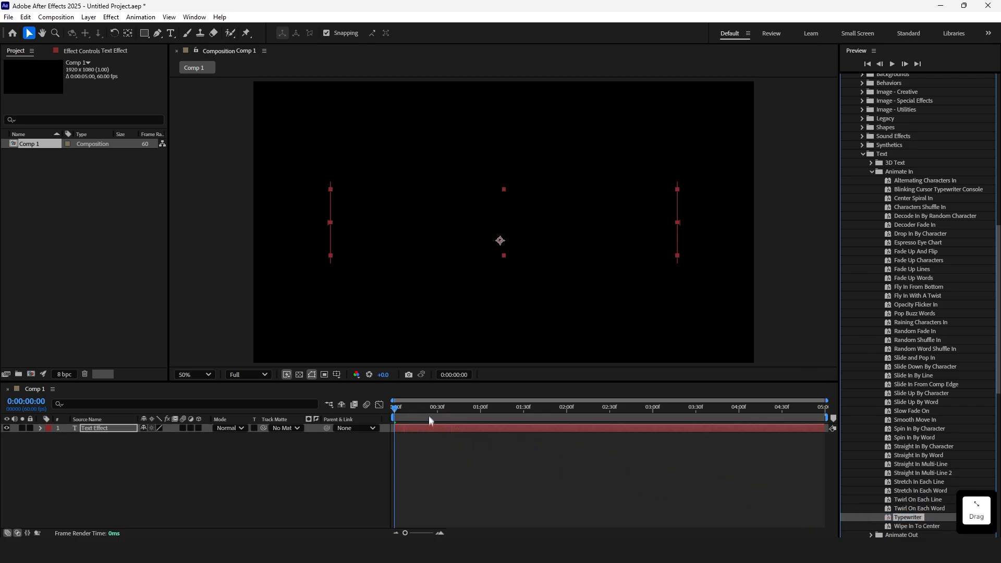
Preview the typewriter animation and undo the preset
key(space)
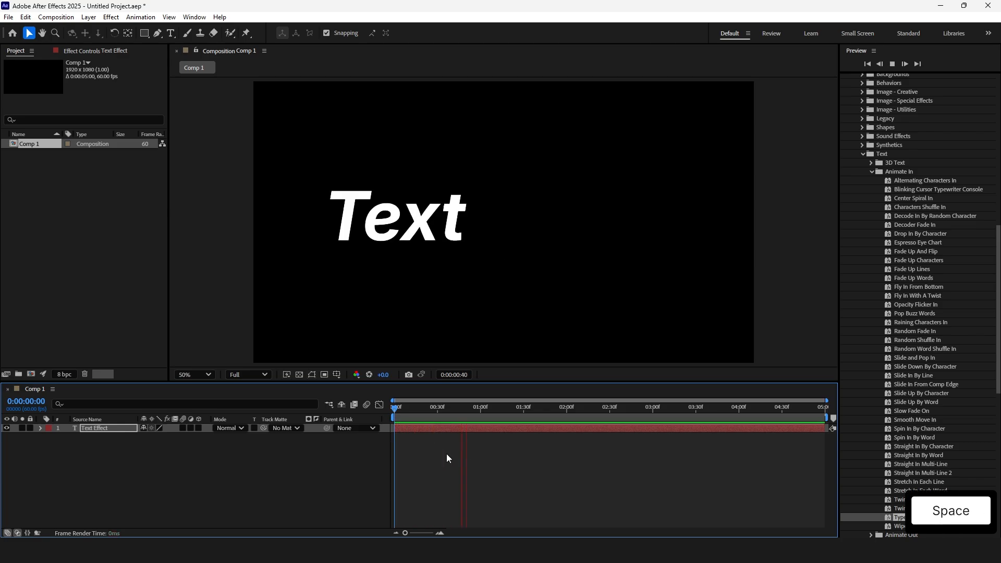
key(space)
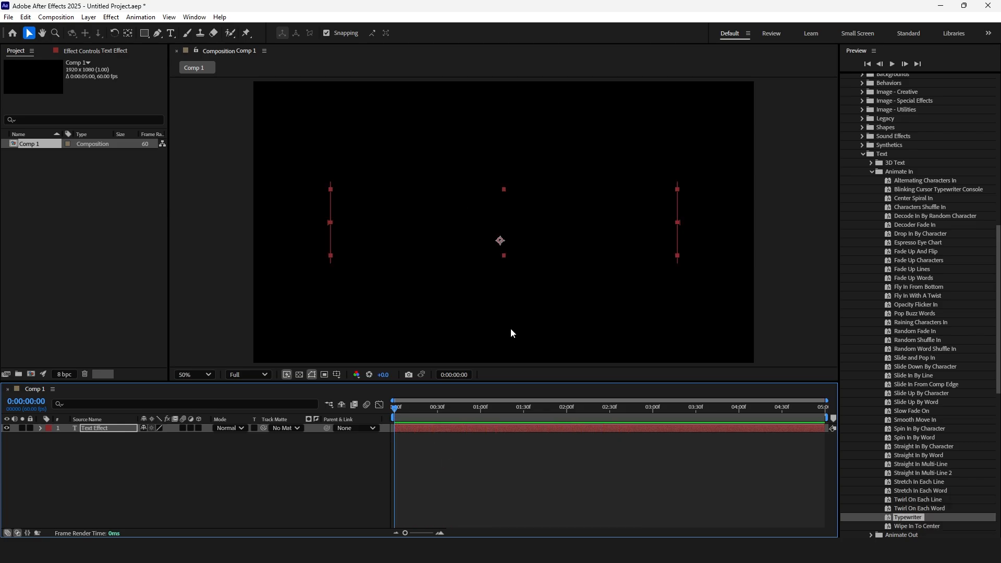
key(ctrl+z)
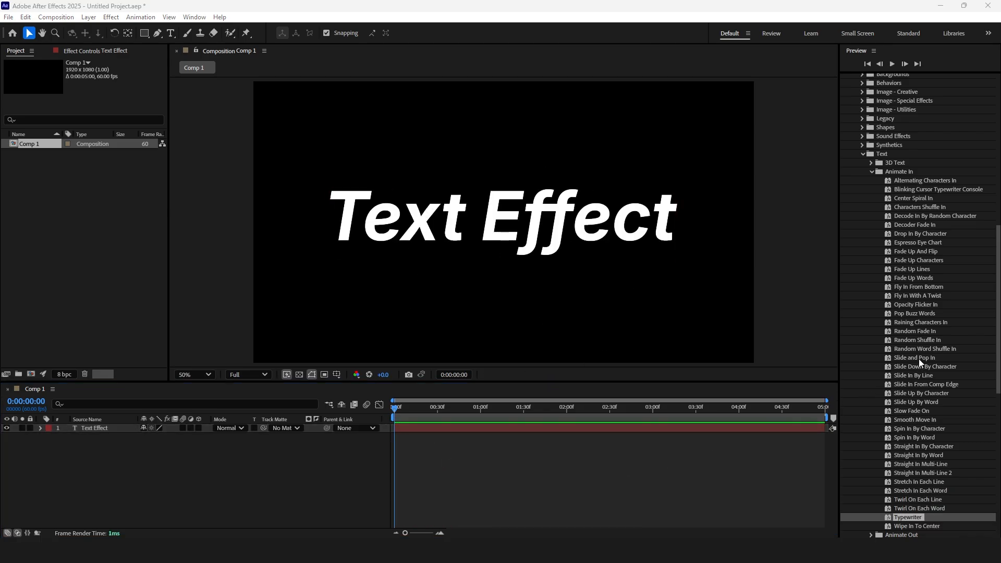
Apply the Slide and Pop In preset from Text > Animate In to the text layer and preview it
drag(921, 362, 447, 435)
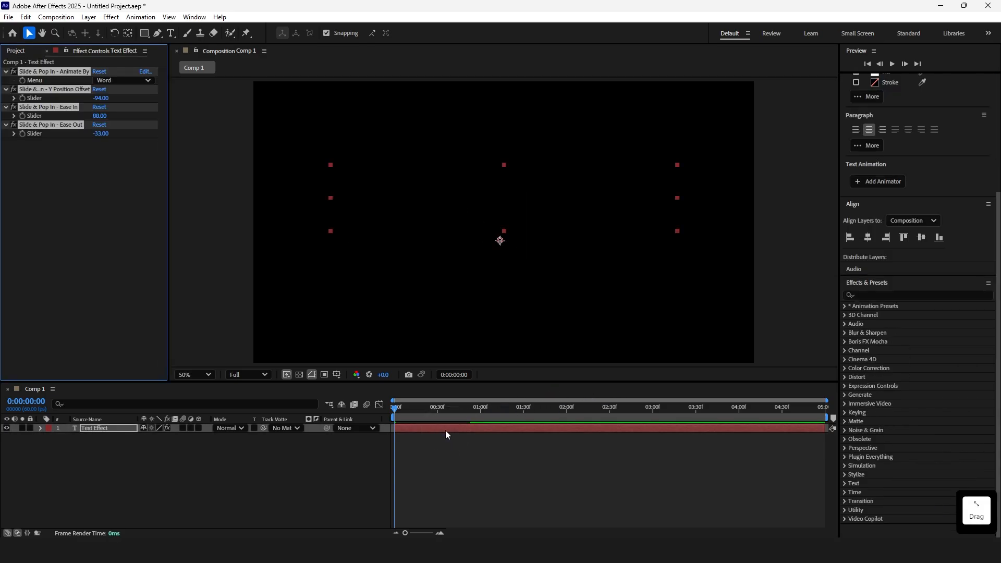
key(space)
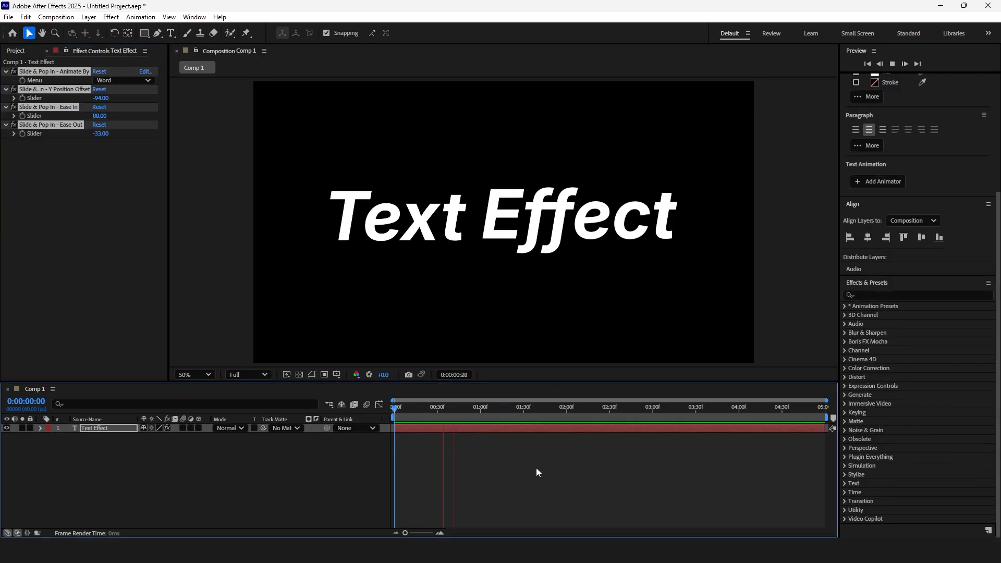
click(491, 425)
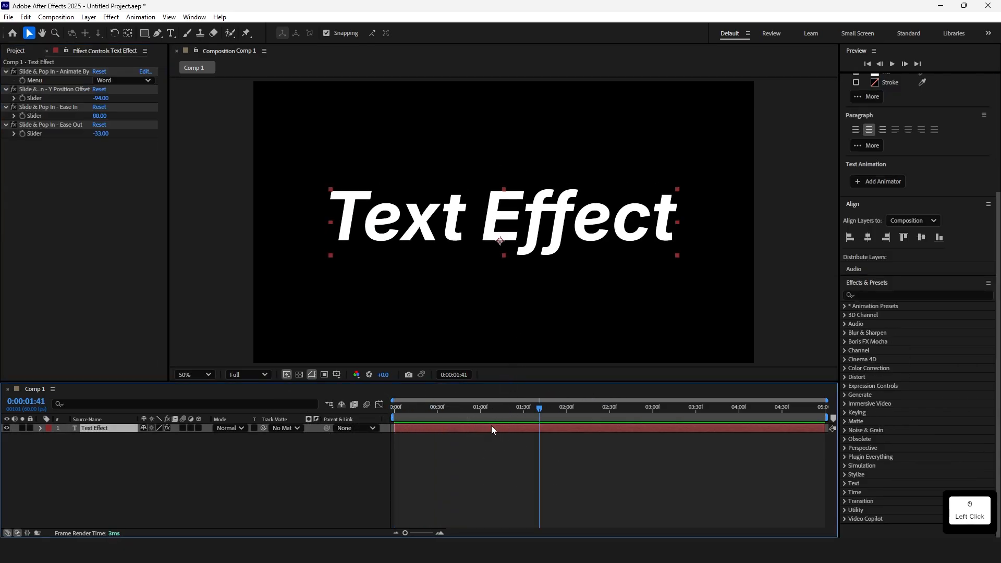
Reveal the Offset keyframes and move the end keyframe to about half a second, then preview from the start
key(u)
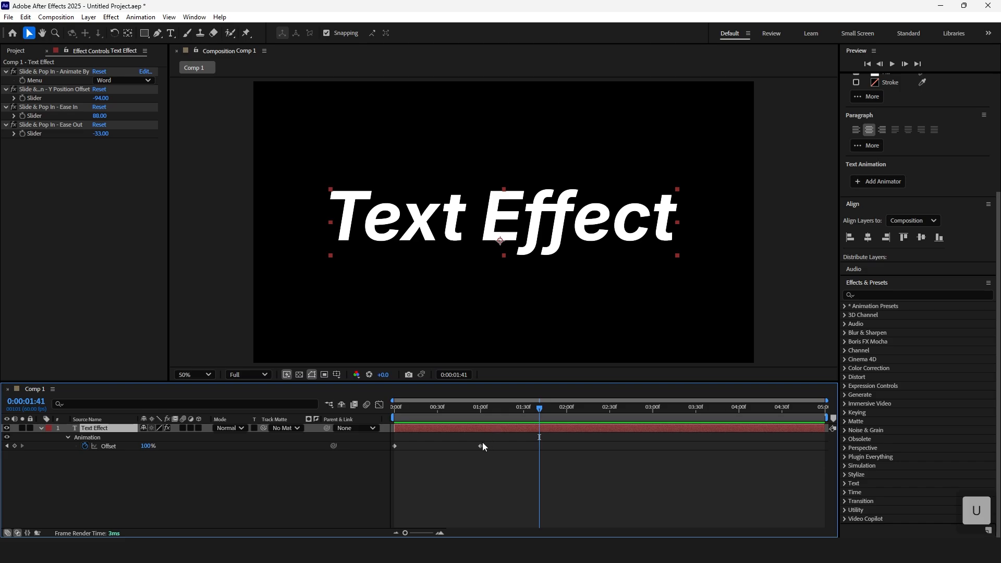
drag(480, 446, 432, 446)
key(Home)
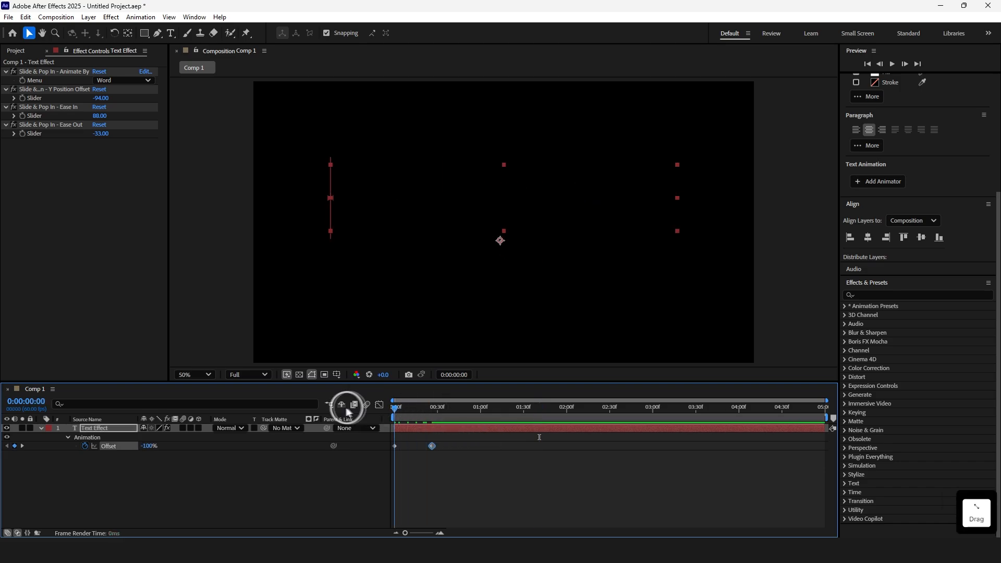
key(space)
Scrub the timeline and play back the animation
key(space)
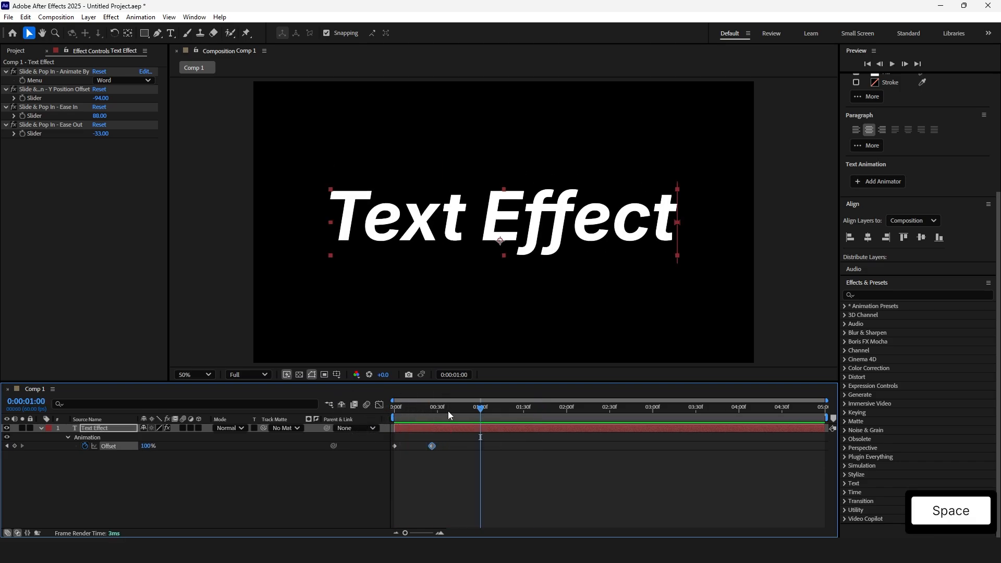
drag(449, 410, 308, 409)
key(space)
Move the Offset end keyframe to about 3.7 seconds and preview the animation
key(space)
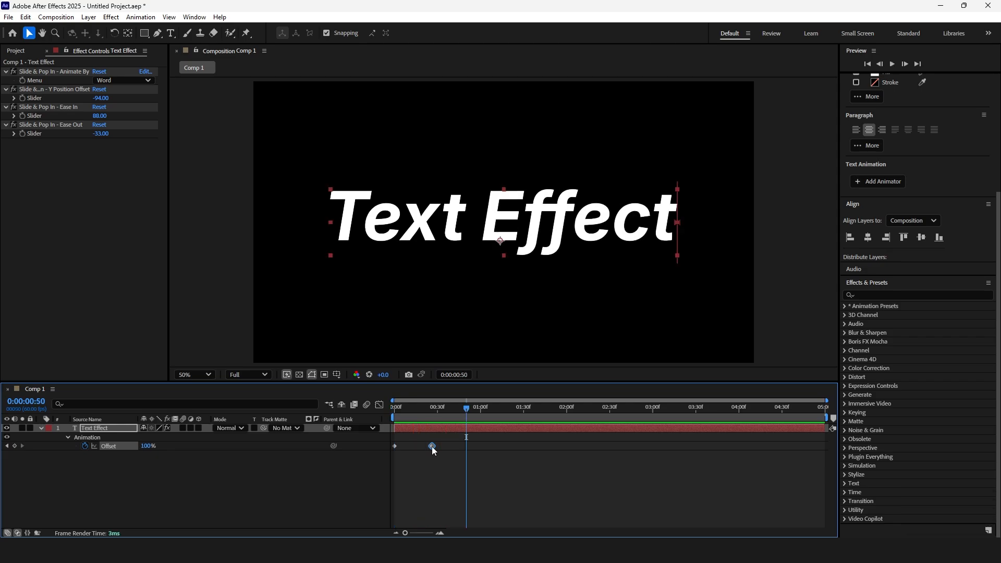
drag(432, 446, 707, 447)
key(space)
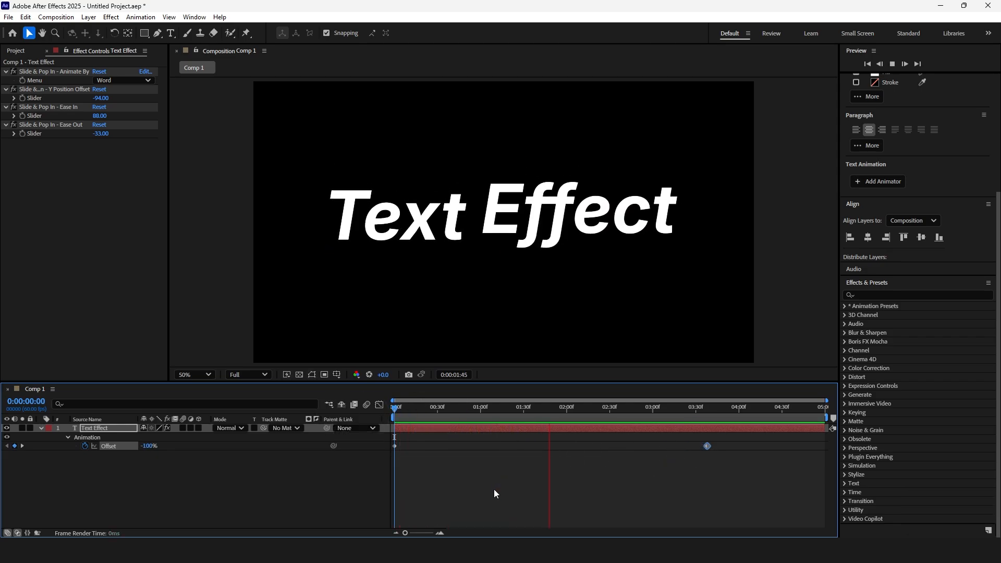
key(space)
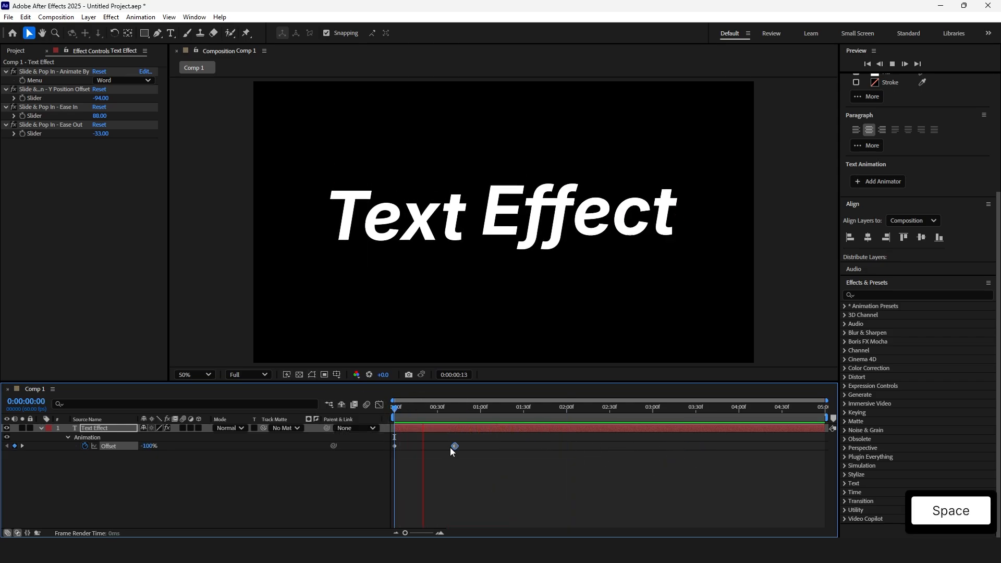
key(space)
Split the text layer at 0:00:00:49
click(464, 409)
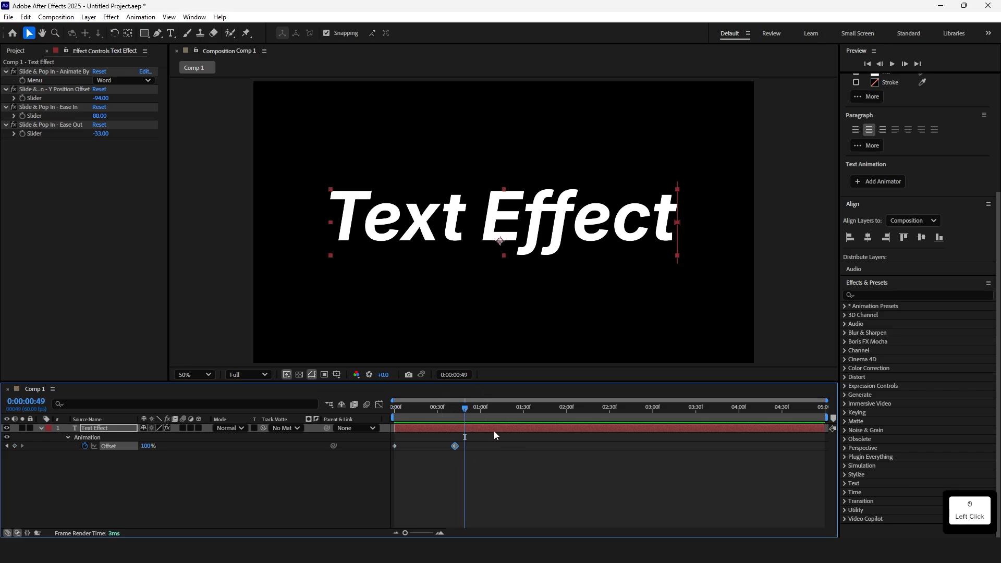
key(ctrl+shift+d)
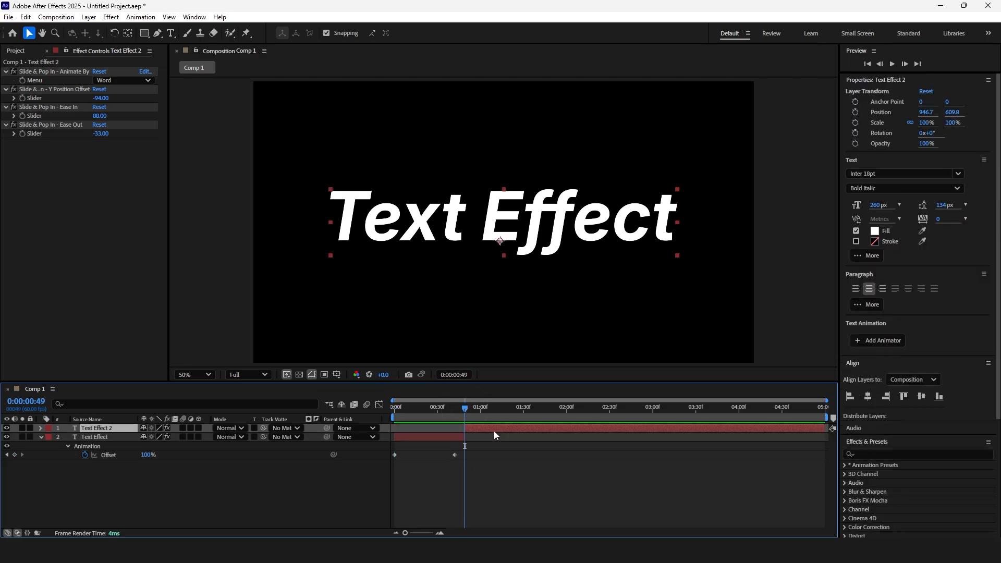
Delete the split-off Text Effect 2 layer segment
key(Delete)
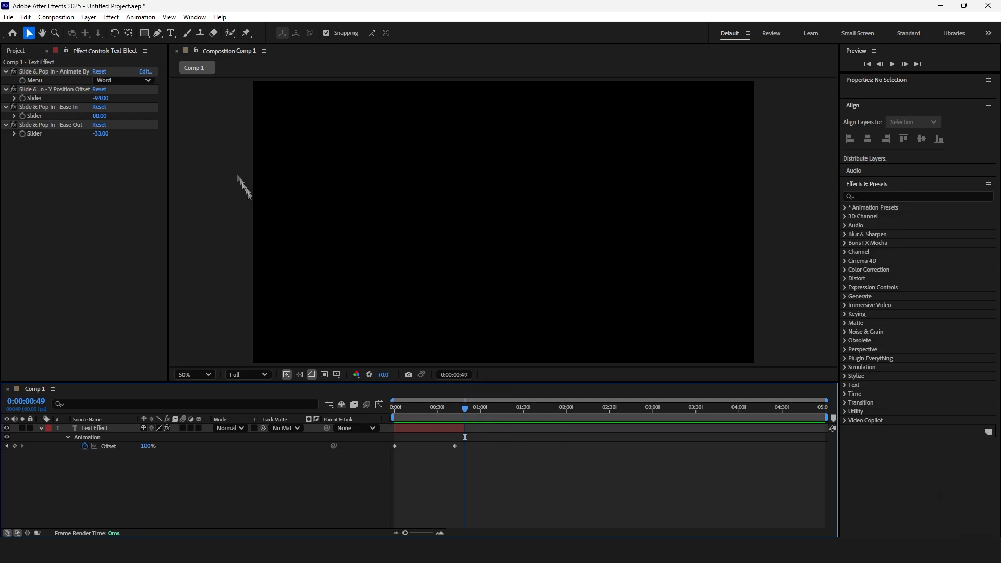
key(ctrl+t)
key(v)
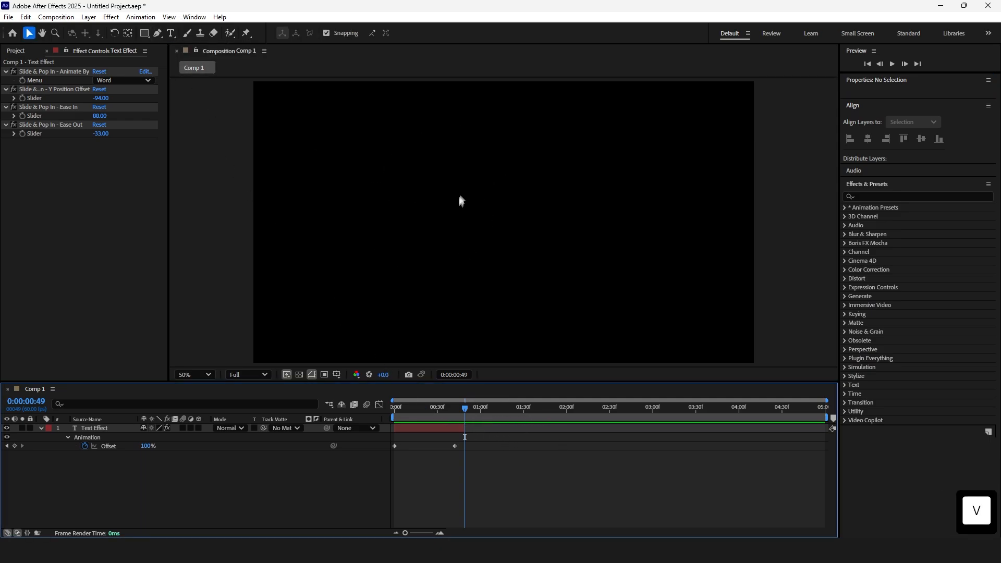
Create a new text layer reading Tutorial 2025 and center it horizontally and vertically in the composition
key(ctrl+t)
click(440, 209)
text(Tutori)
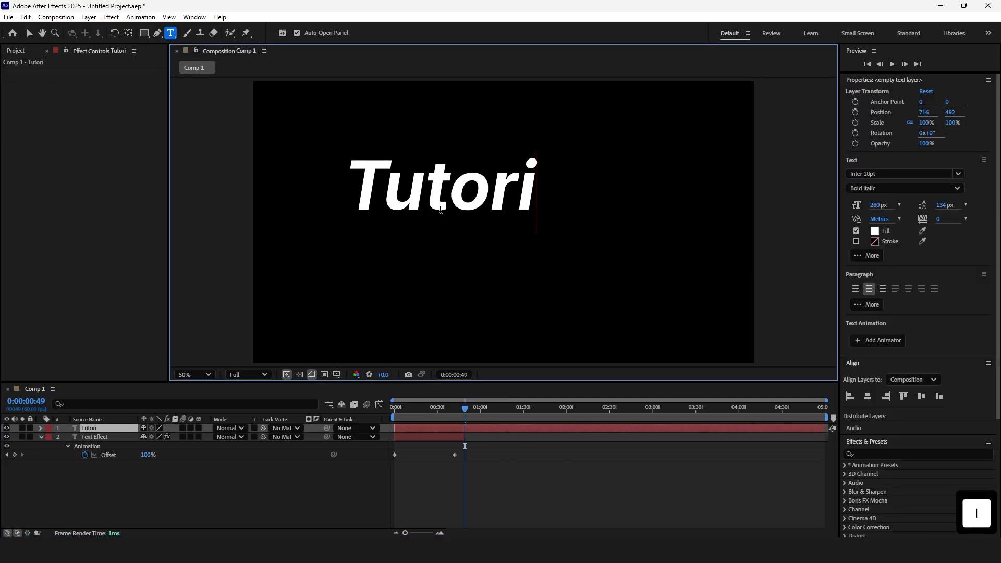
text(al 2025)
click(868, 397)
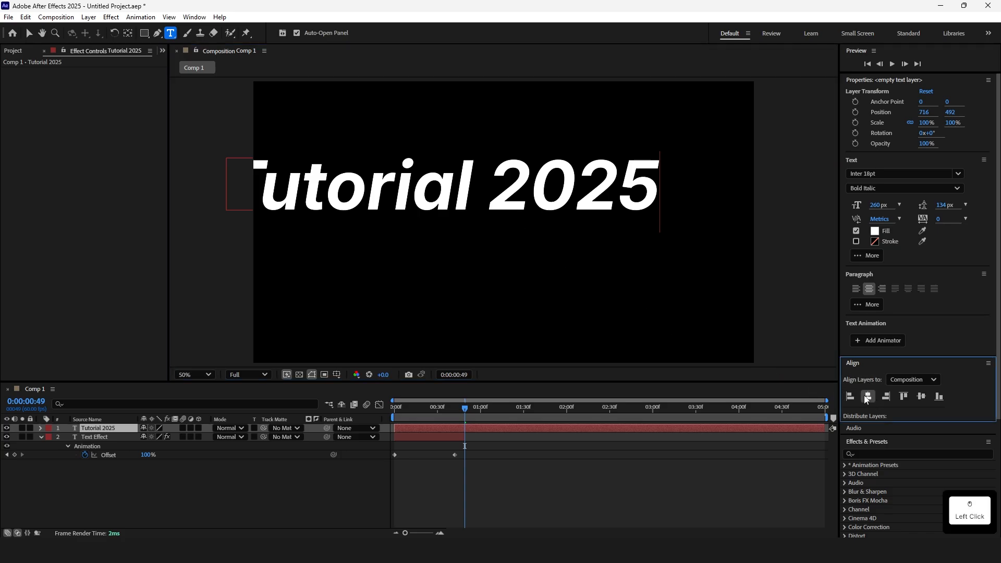
click(921, 398)
Apply the Slow Fade On text preset to the Tutorial 2025 layer and preview it from the start
drag(885, 442, 877, 89)
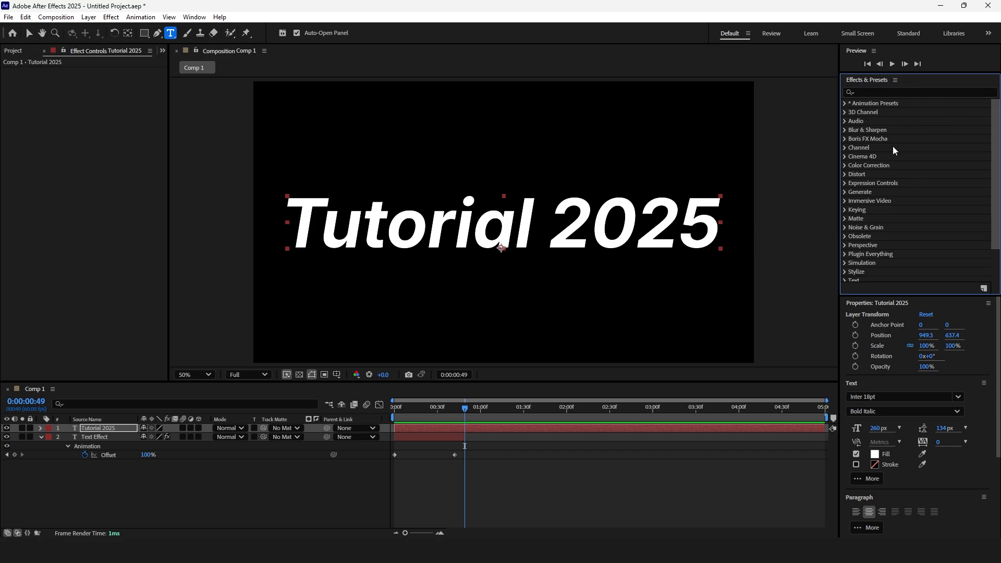
click(887, 93)
text(sl)
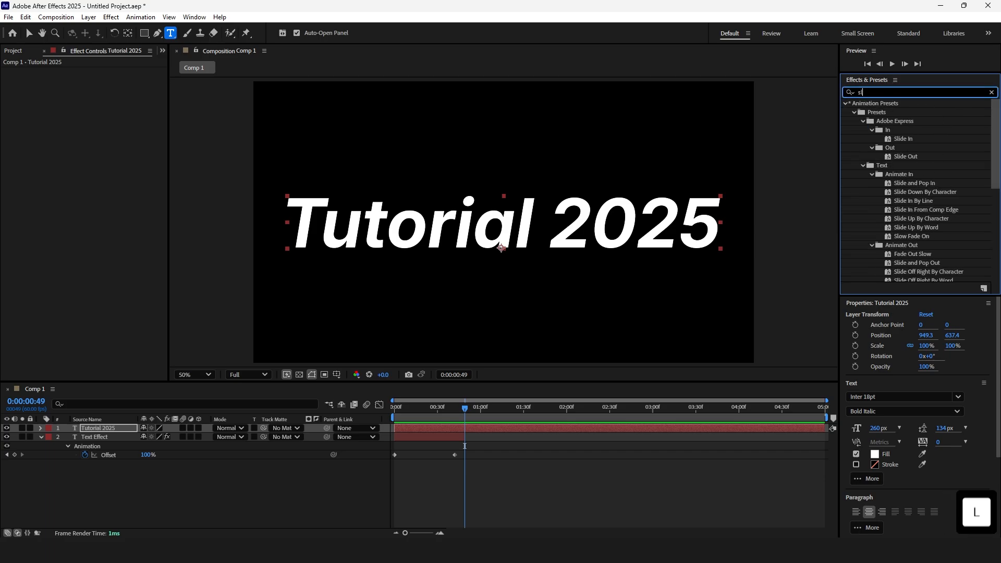
text(ow fade)
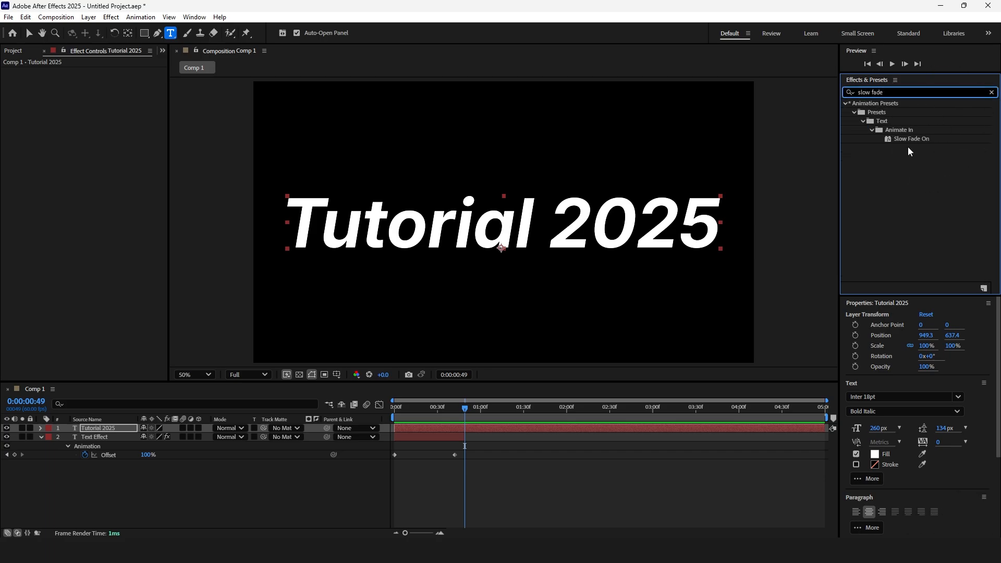
drag(912, 139, 496, 430)
click(319, 416)
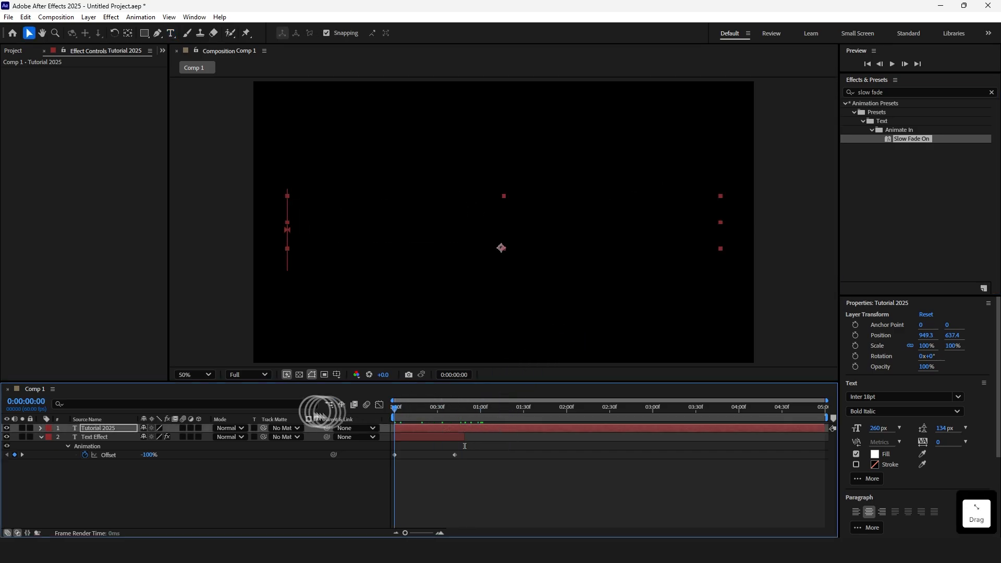
key(space)
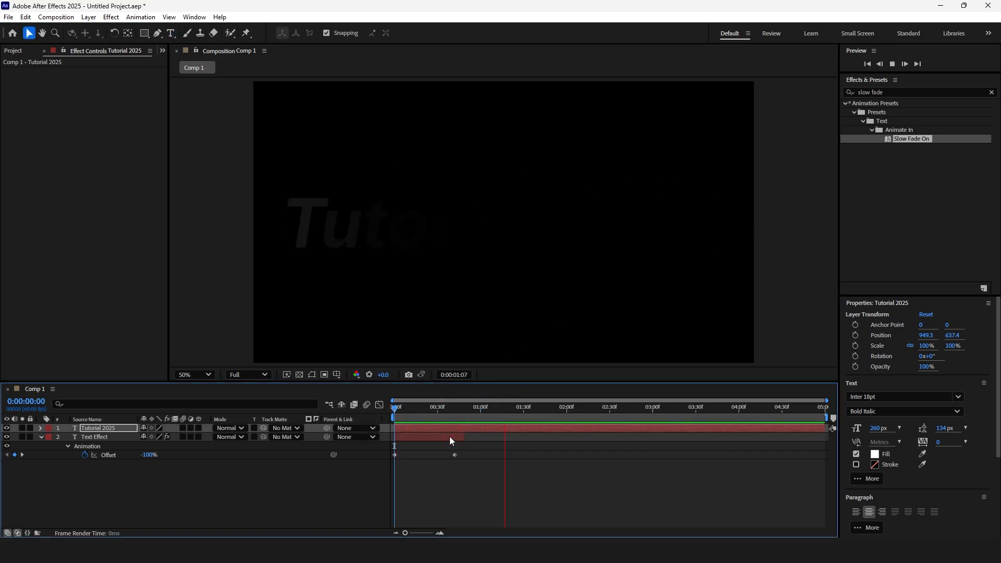
key(space)
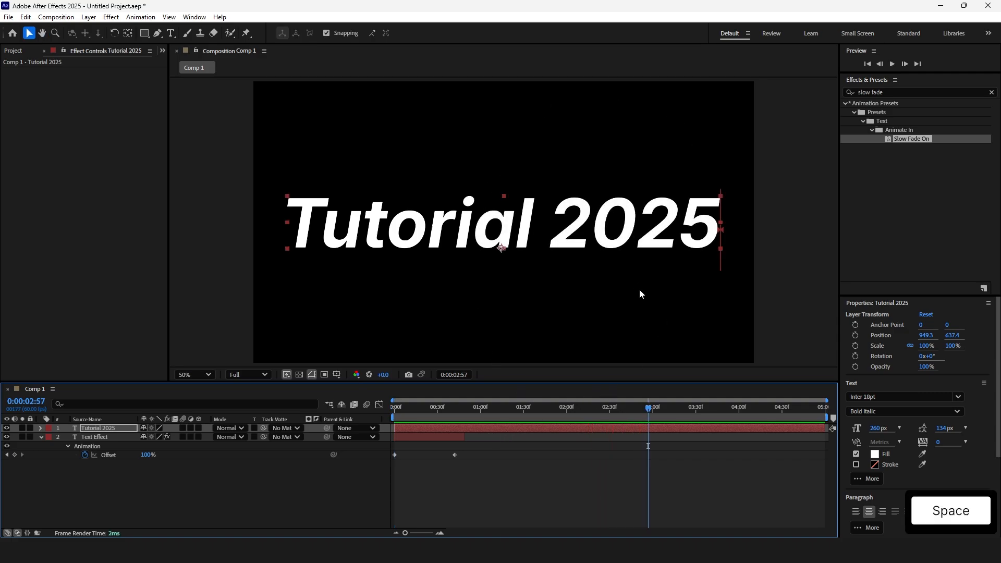
Split the Tutorial 2025 layer at 0:00:02:43 and delete the extra segments so one clip ends there
drag(553, 406, 629, 408)
key(ctrl+shift+d)
click(458, 437)
key(BackSpace)
key(ctrl+shift+d)
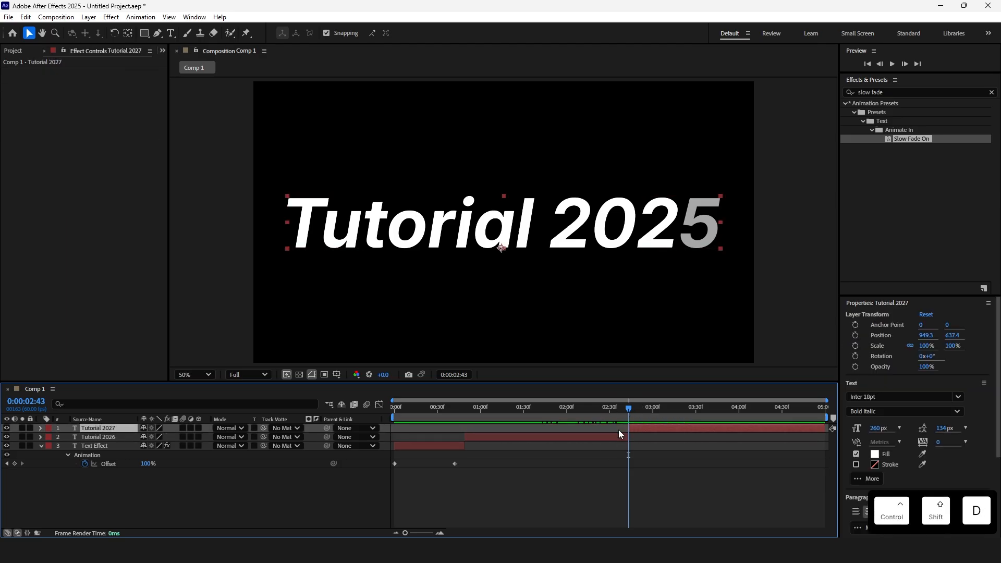
key(BackSpace)
click(567, 434)
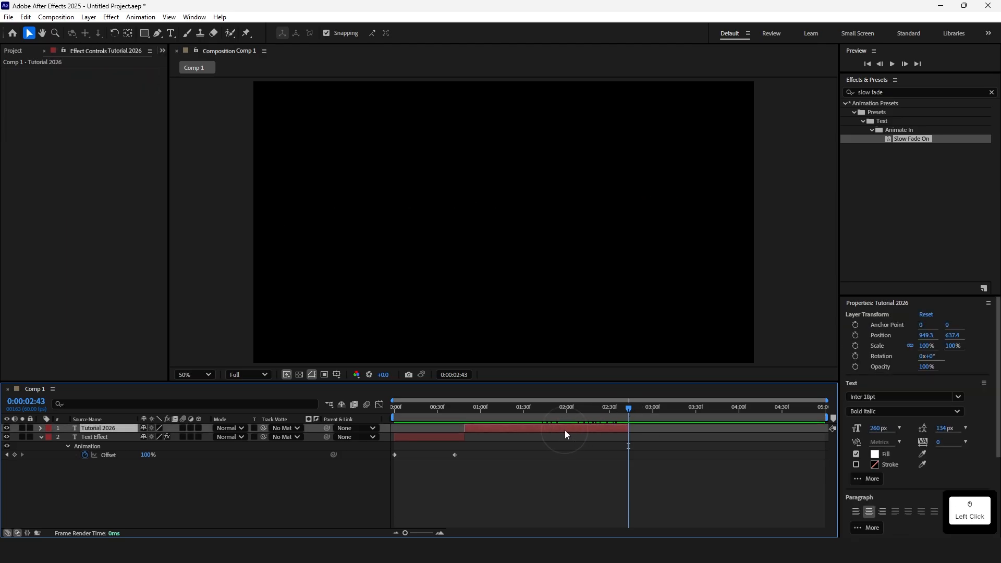
Reveal the layer's Offset keyframes, move the end keyframe to about 1.5 seconds, trim the layer end, and preview
key(u)
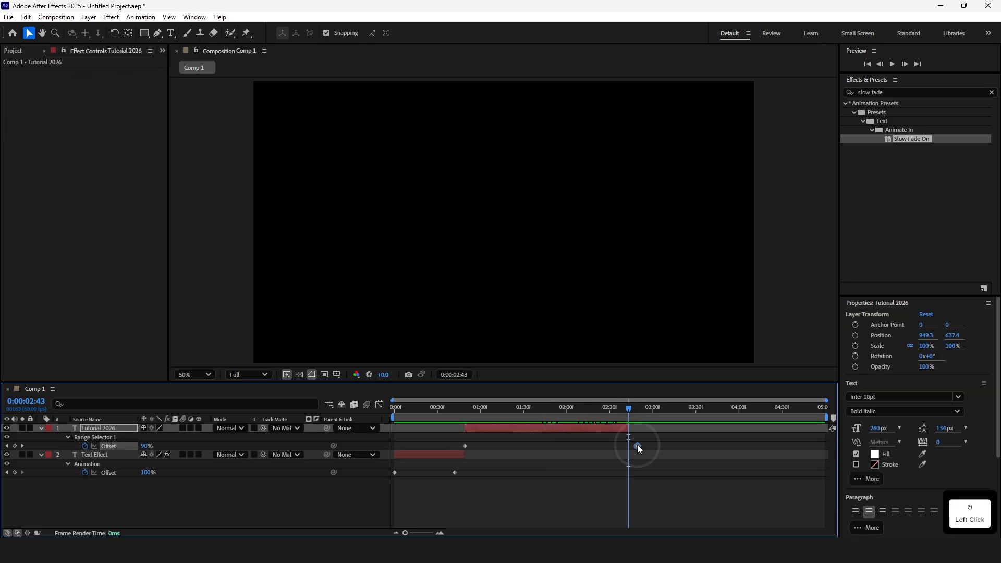
drag(636, 446, 529, 446)
drag(628, 428, 547, 429)
key(space)
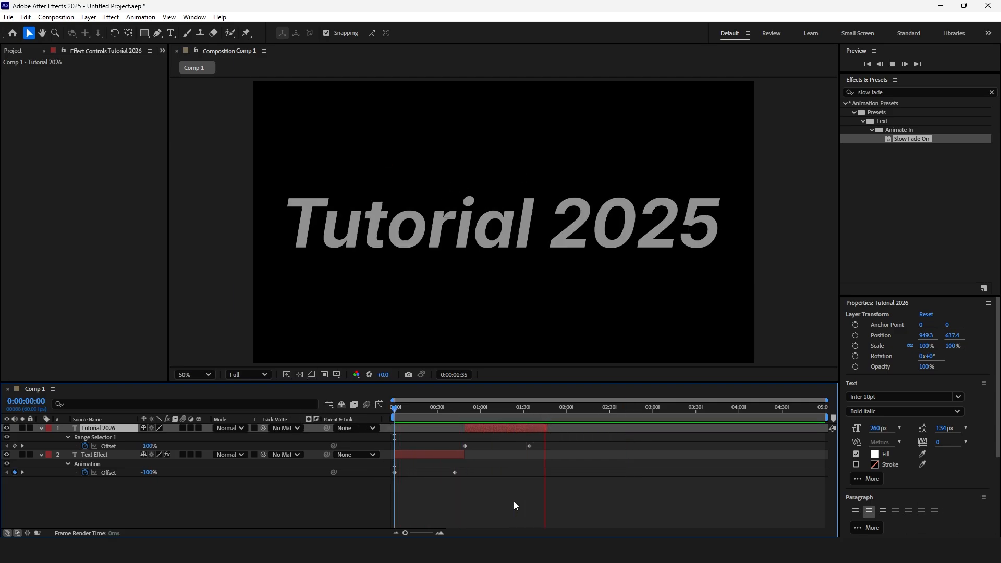
Move the Offset end keyframe to about 1.9 seconds, shift the layer to start at about 0.7 seconds, and preview
drag(547, 429, 577, 428)
drag(530, 446, 567, 446)
drag(512, 428, 502, 428)
key(Home)
key(space)
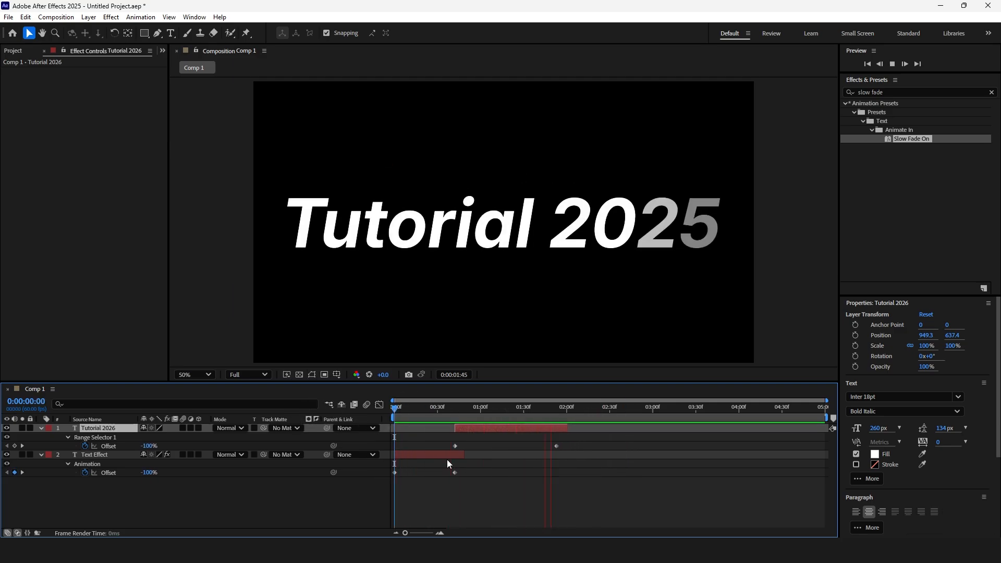
key(space)
Extend the Tutorial layer's end to about 3 seconds and preview from the start
drag(567, 428, 654, 428)
key(Home)
key(space)
key(space)
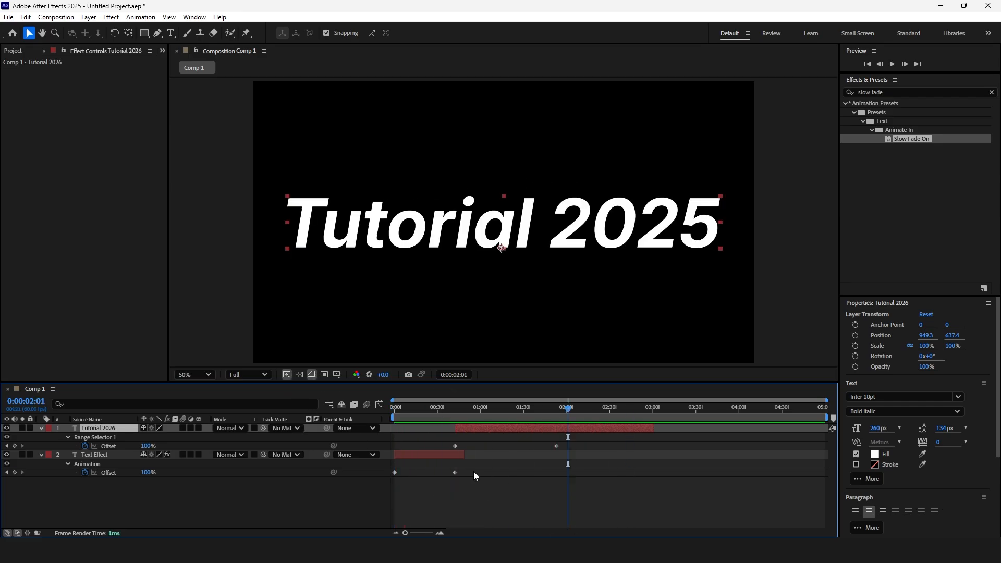
Set the Tutorial 2025 text fill colour to bright red
click(875, 455)
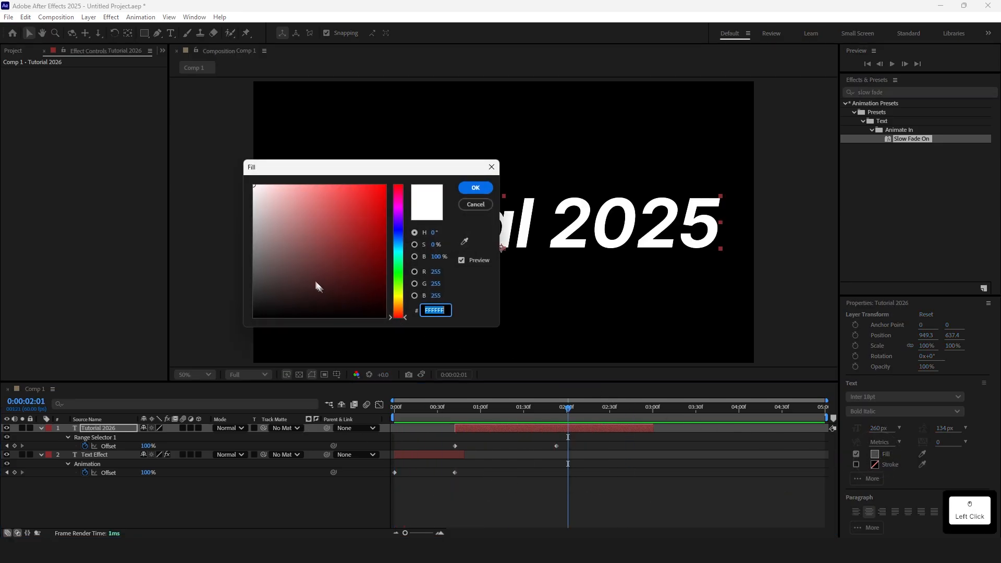
drag(315, 284, 463, 204)
click(476, 189)
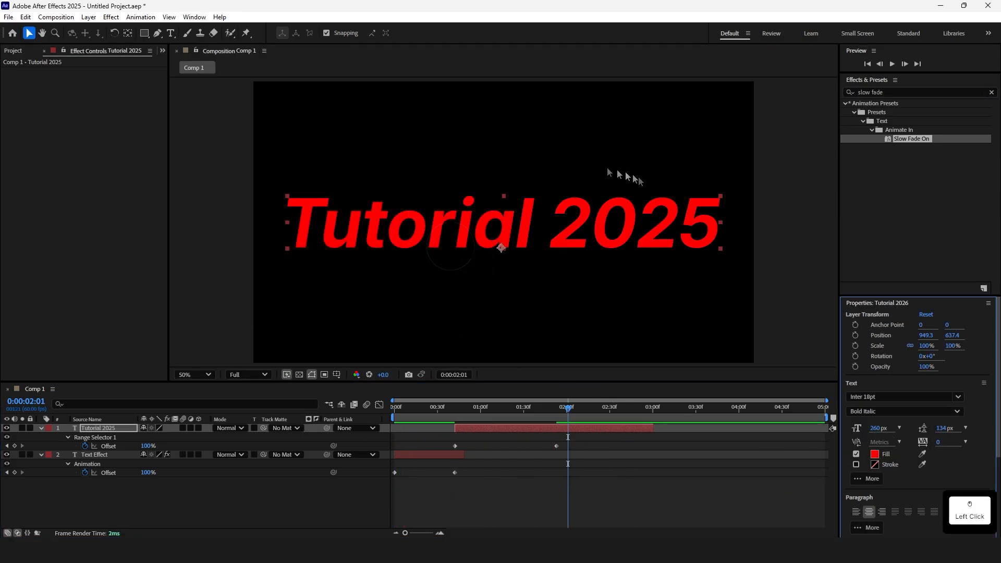
Apply the Slide Out By Line preset from Animate Out text presets to the Tutorial 2025 layer and preview
click(890, 92)
key(BackSpace)
key(BackSpace)
key(BackSpace)
key(BackSpace)
key(BackSpace)
key(BackSpace)
key(BackSpace)
key(BackSpace)
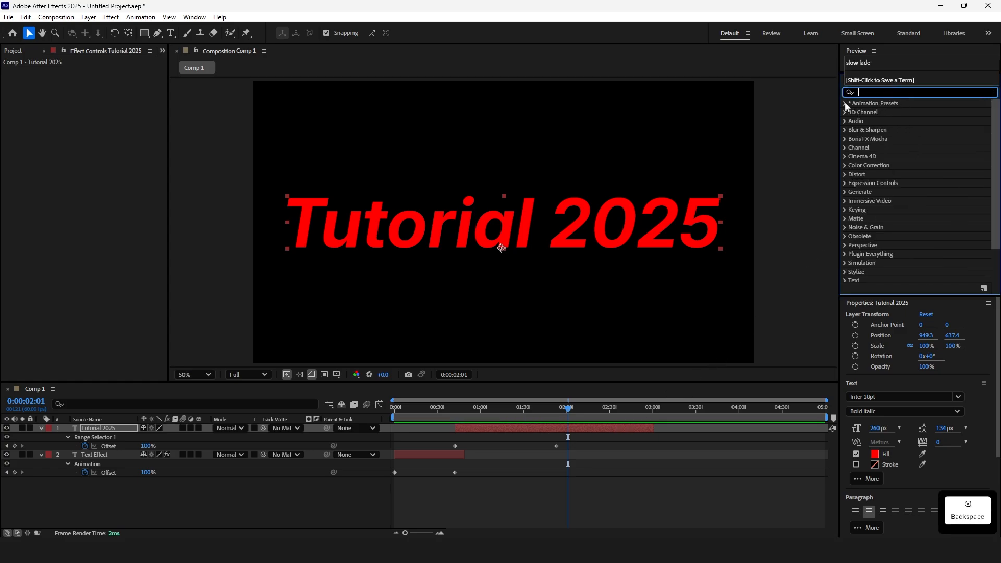
click(845, 104)
click(855, 112)
click(863, 210)
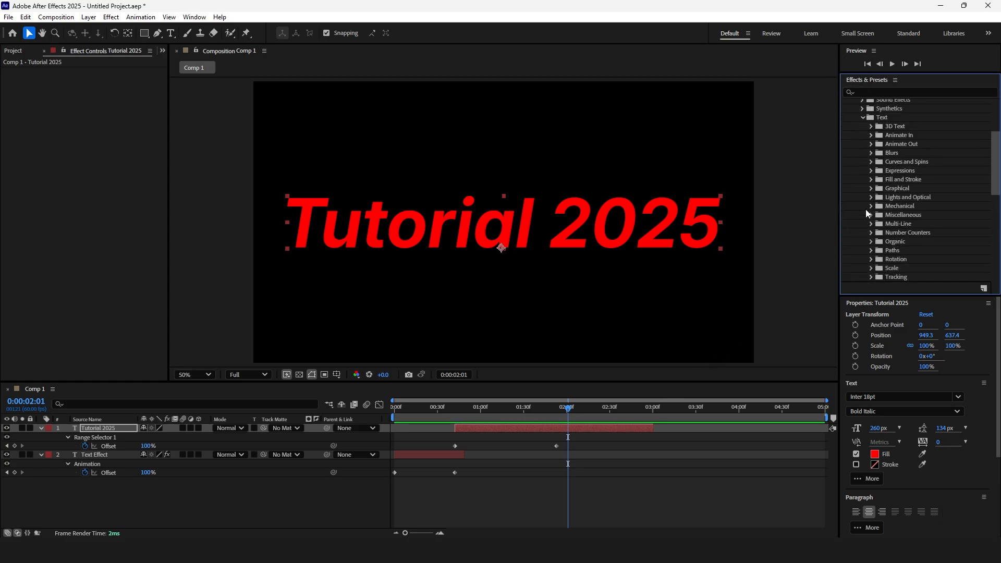
click(871, 144)
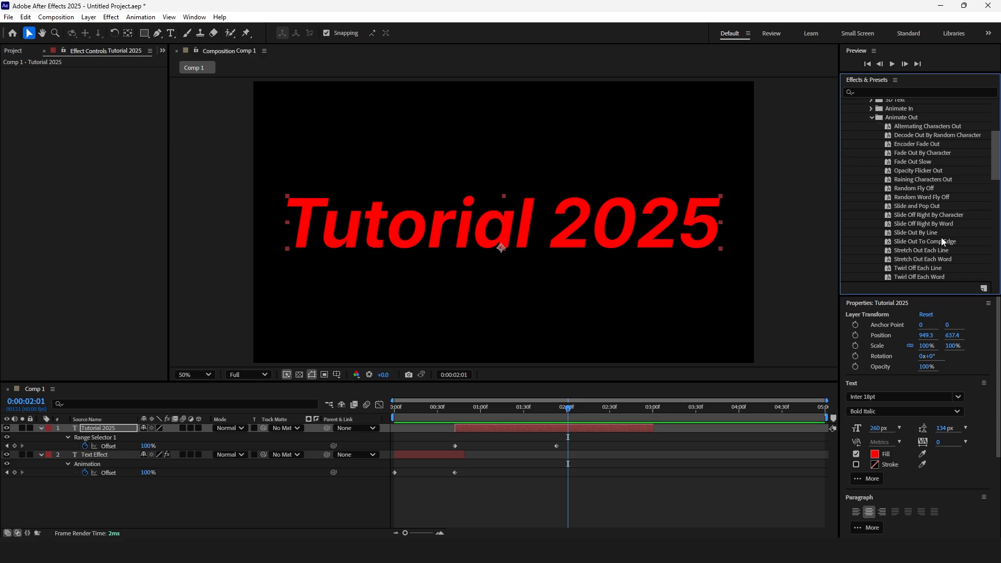
drag(920, 232, 534, 408)
key(space)
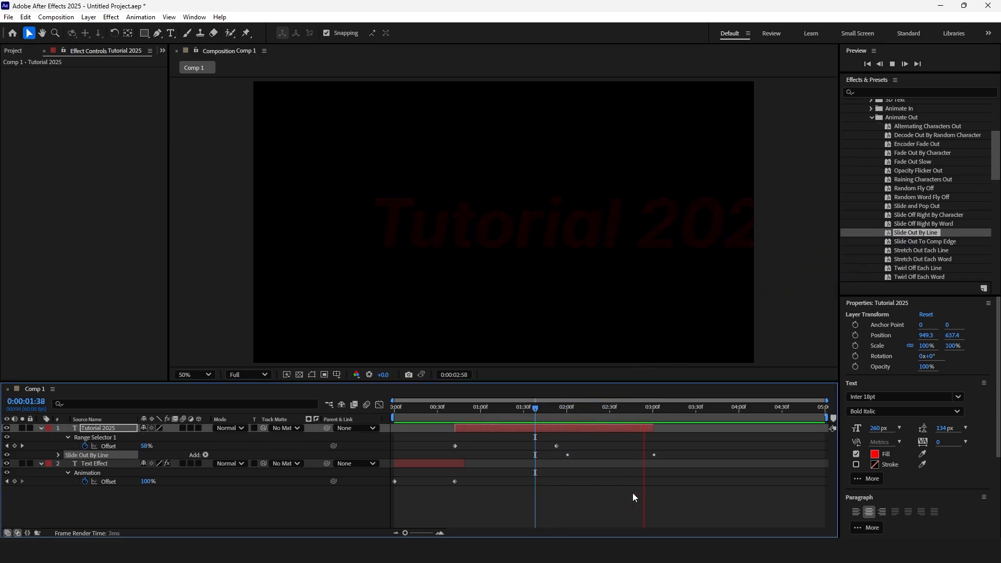
key(space)
Reveal the Slide Out End keyframes, move the first one to about 2.6 seconds, and preview
click(612, 430)
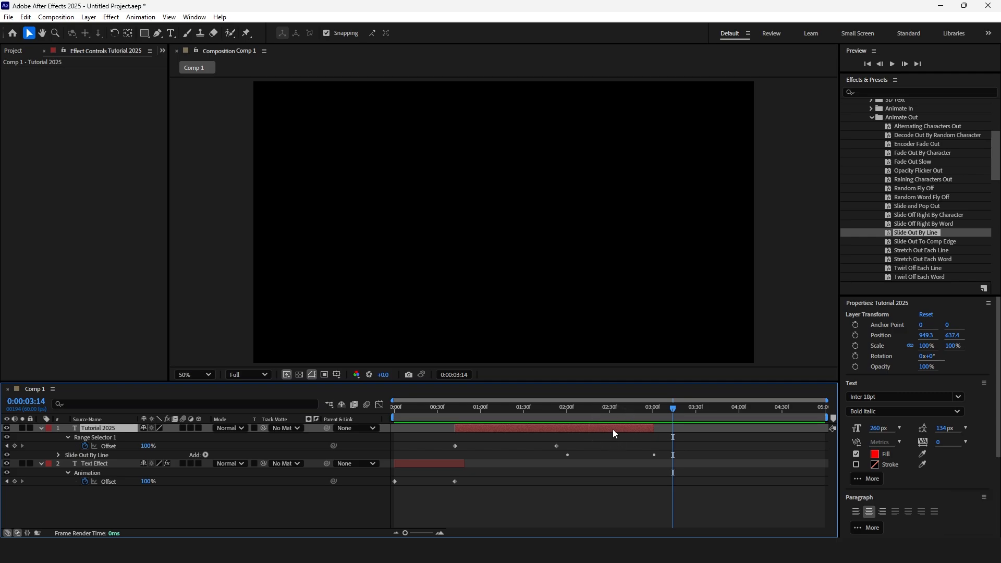
key(u)
key(u)
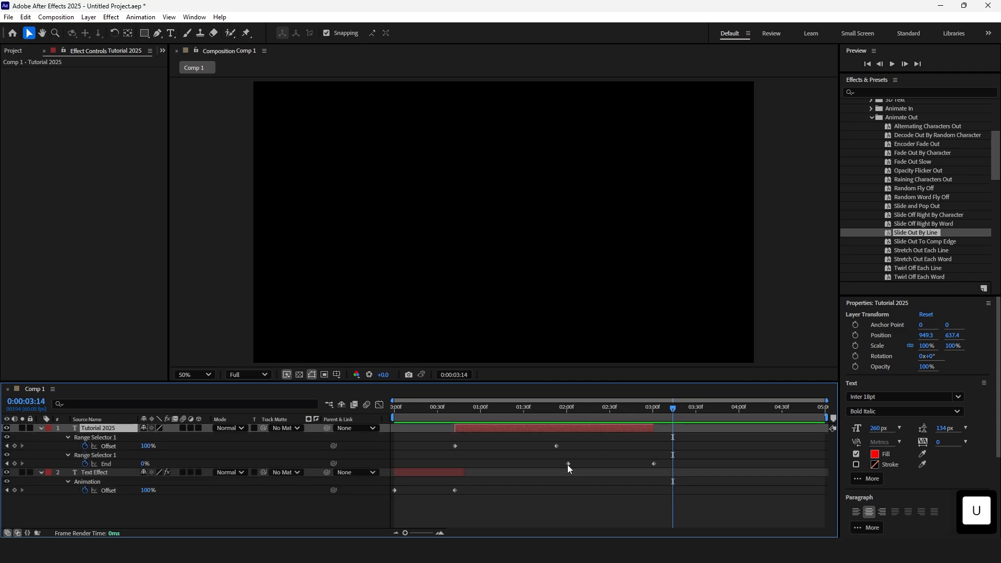
drag(568, 463, 619, 464)
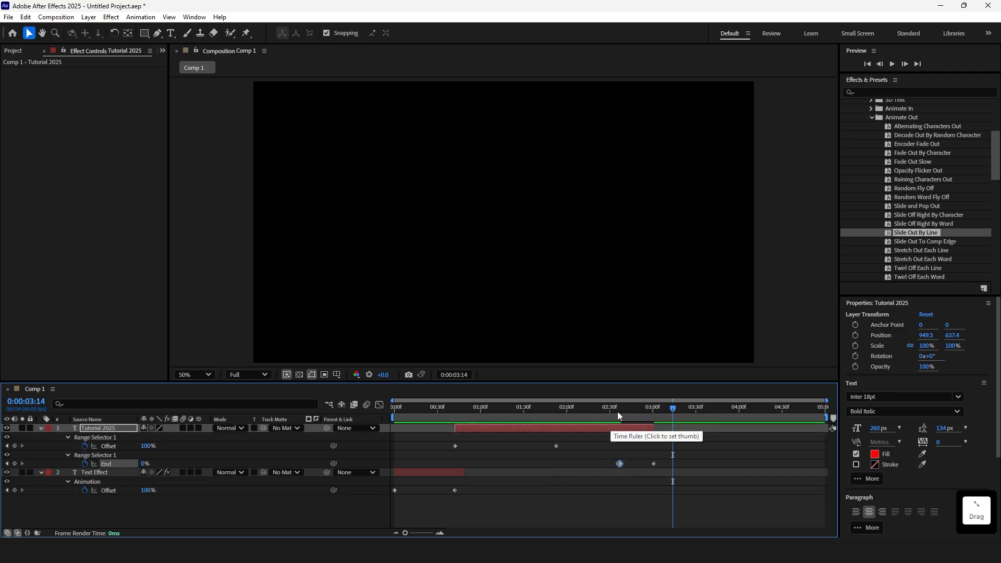
key(space)
key(space)
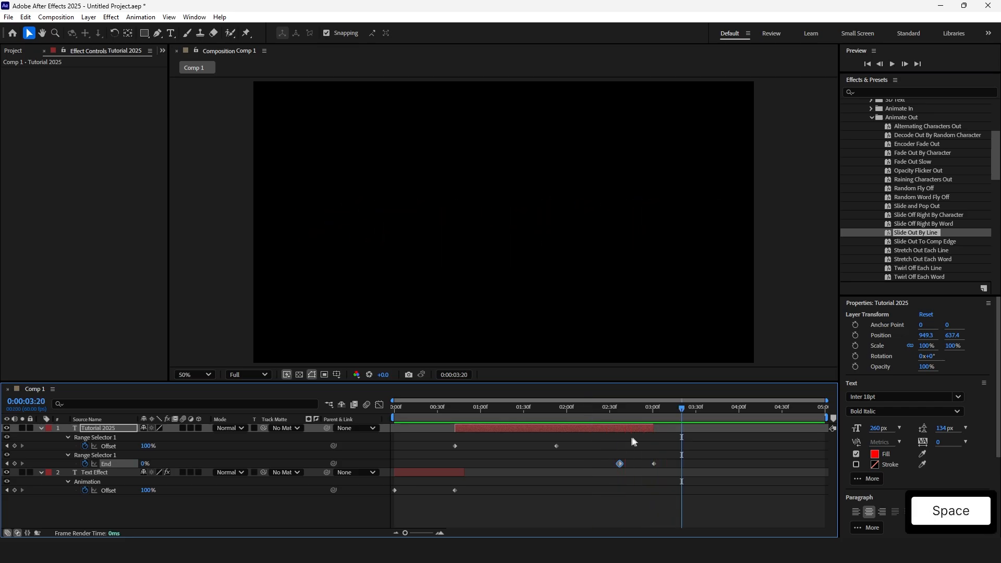
Extend the layer end to about 3.3 seconds, move the last End keyframe to match, and preview from the start
drag(653, 429, 677, 431)
drag(654, 463, 675, 464)
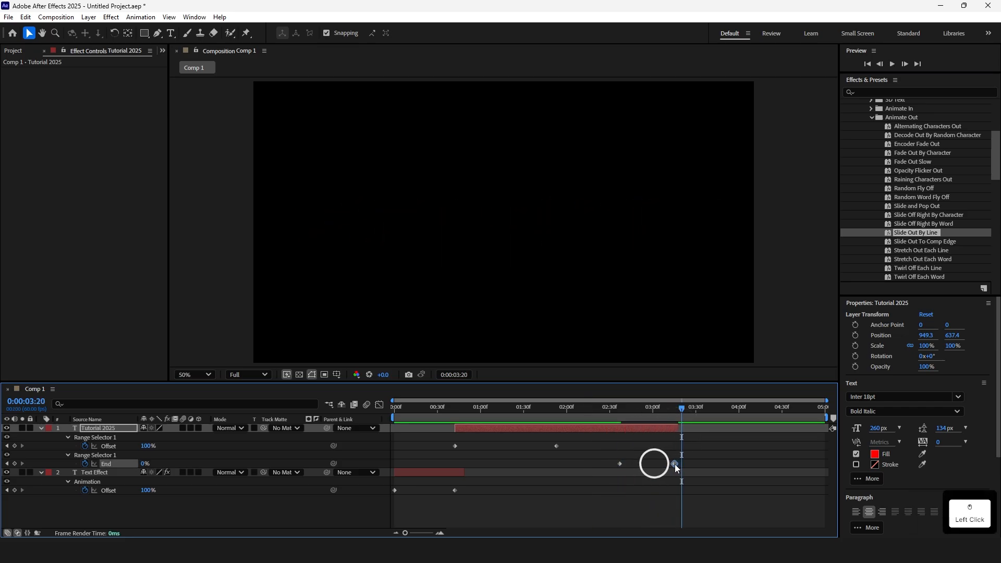
key(Home)
key(space)
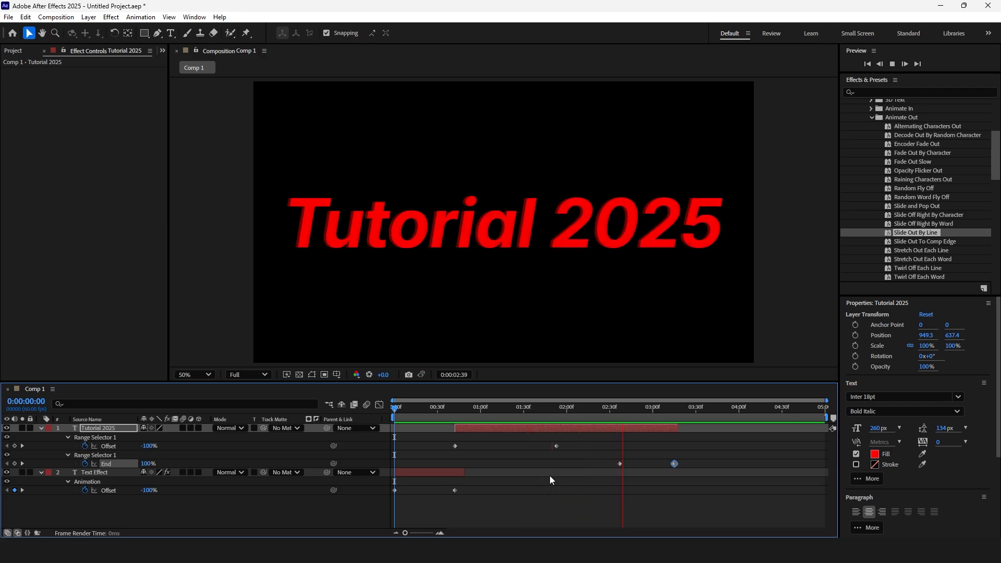
key(space)
Apply the Glow effect to the Tutorial 2025 layer and set Glow Radius to 74
click(545, 408)
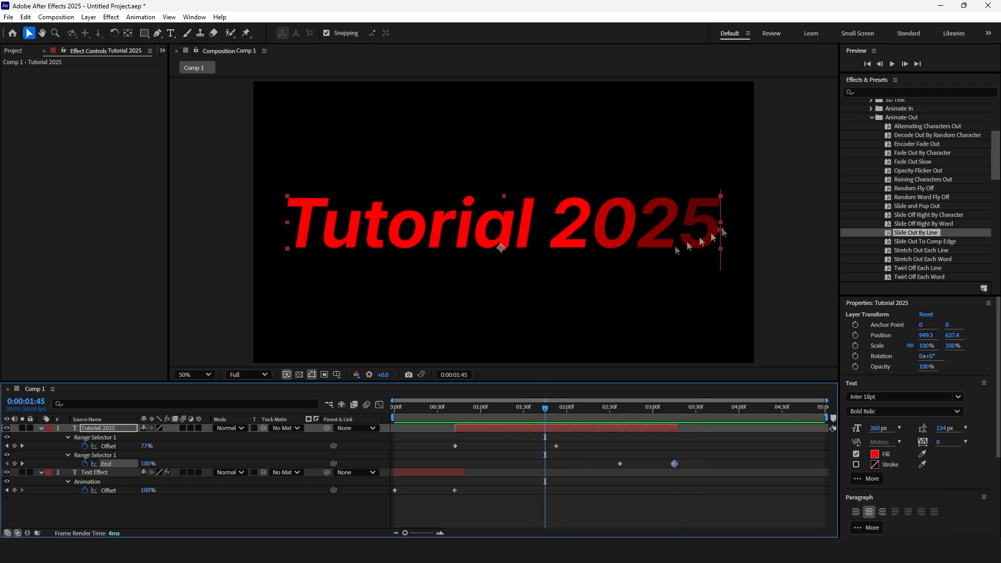
click(878, 92)
text(glow)
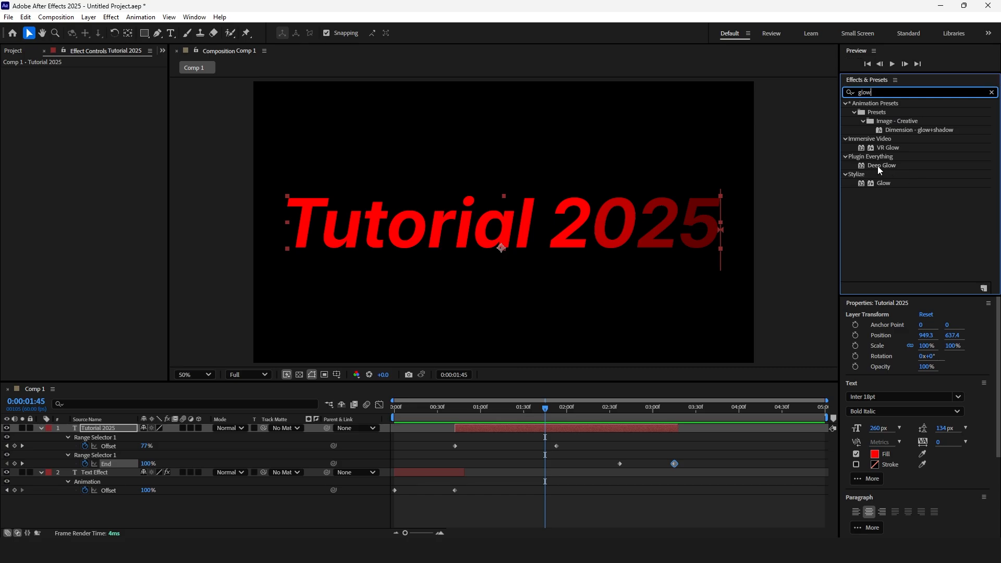
drag(883, 183, 552, 425)
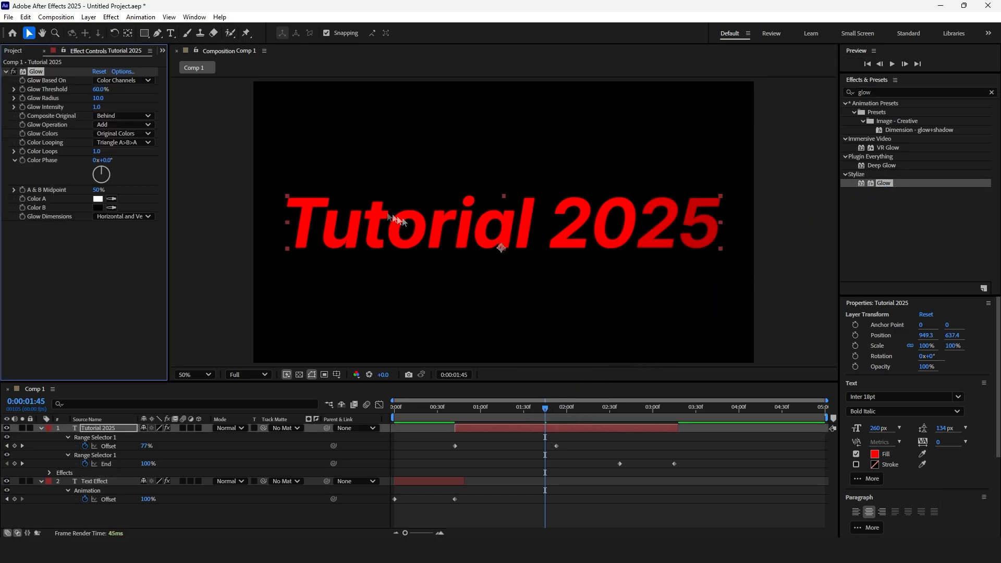
click(501, 248)
drag(98, 98, 139, 105)
Change the Tutorial 2025 text fill colour to white
click(876, 459)
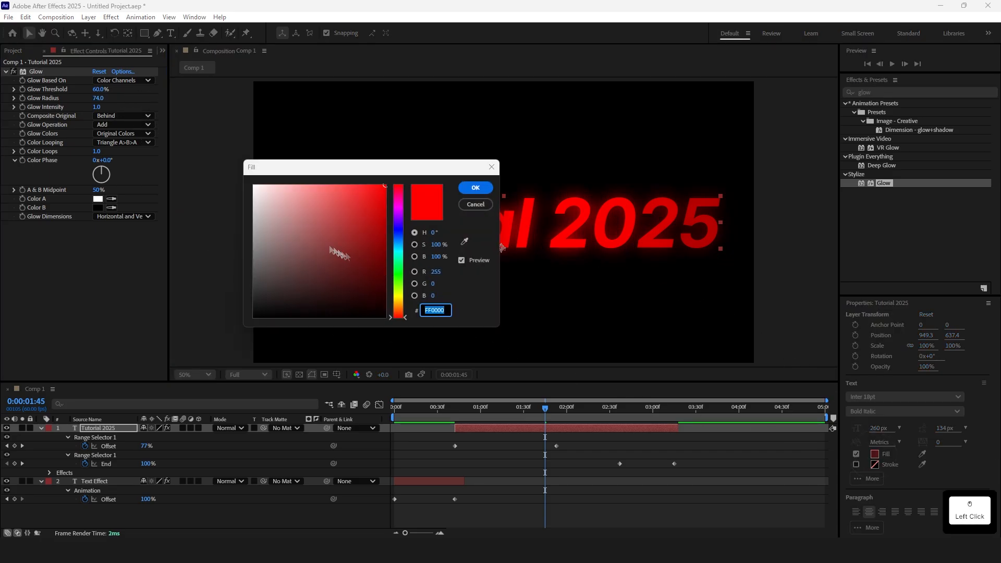
drag(339, 254, 380, 209)
click(468, 191)
Apply the Glow effect to the Text Effect layer
click(546, 457)
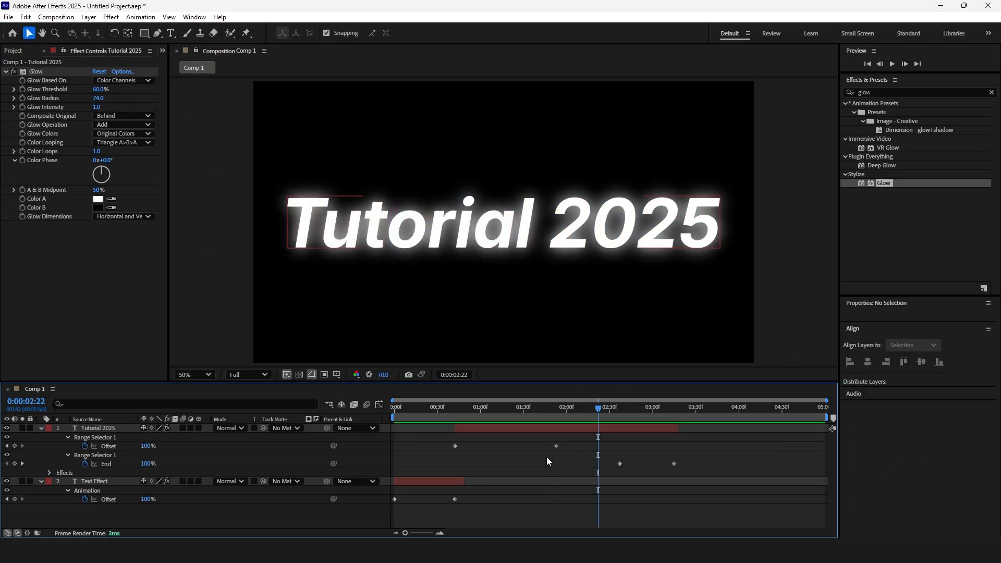
key(u)
drag(433, 409, 419, 410)
drag(879, 185, 437, 444)
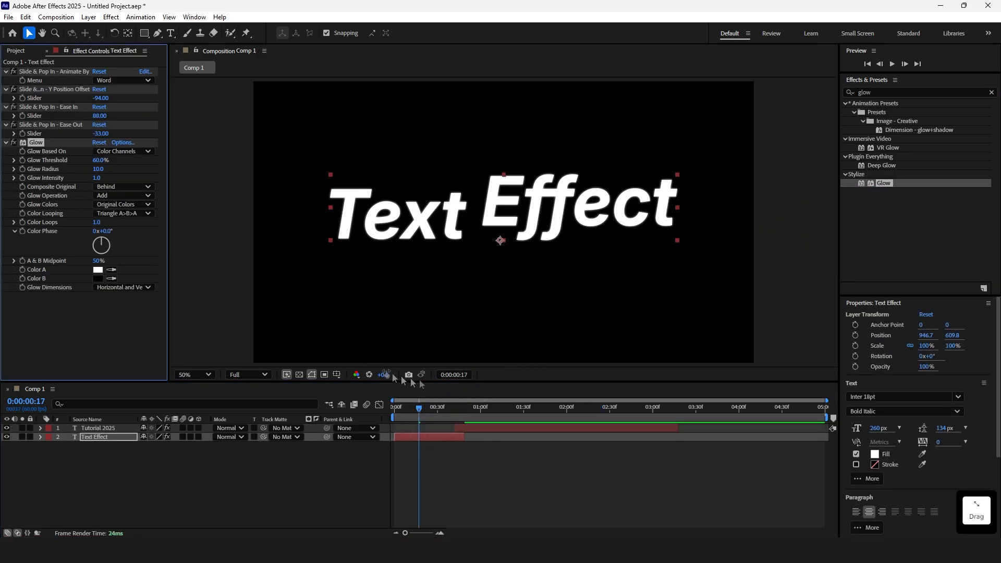
Set the Text Effect layer's Glow Radius to 55 and Glow Intensity to 0.7
click(100, 165)
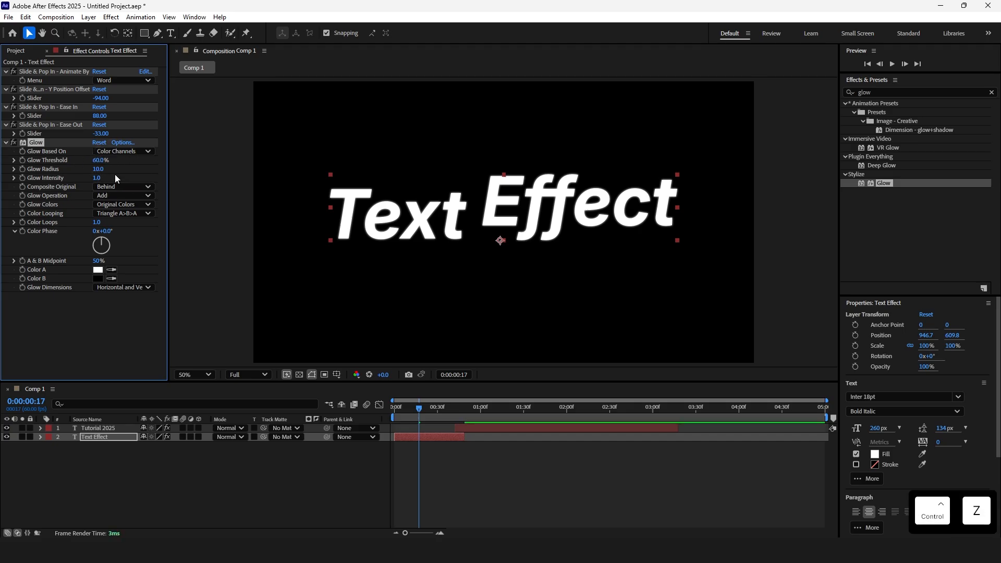
drag(97, 168, 114, 168)
drag(102, 178, 88, 178)
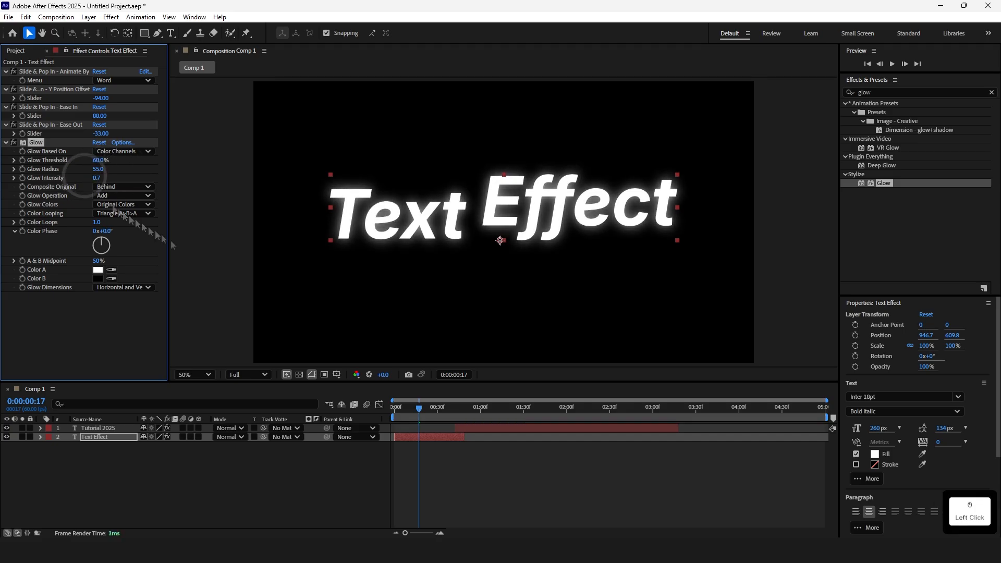
Lower the Tutorial 2025 layer's Glow Intensity to 0.6 and preview the animation
click(495, 414)
drag(495, 414, 541, 412)
click(532, 428)
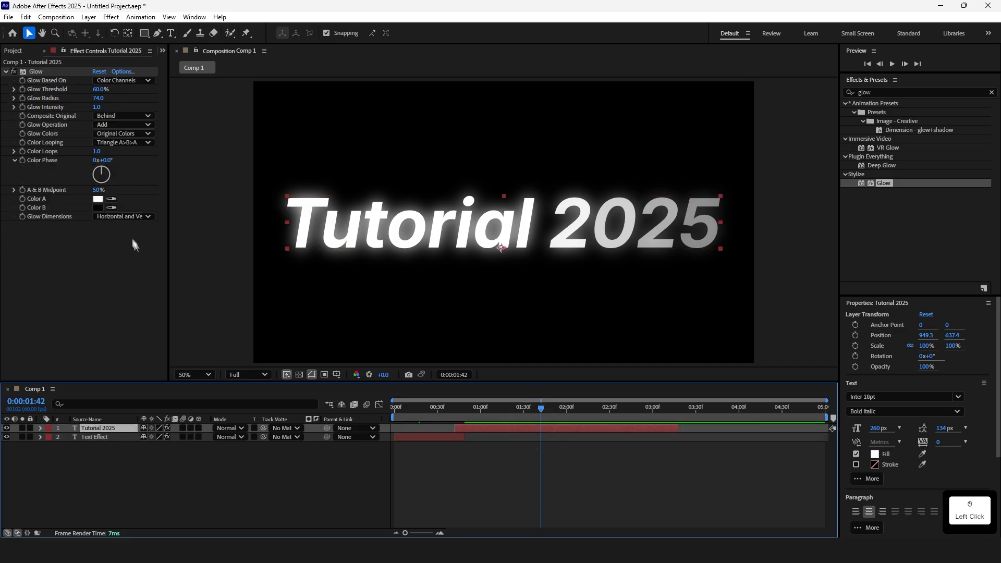
drag(98, 108, 77, 107)
key(space)
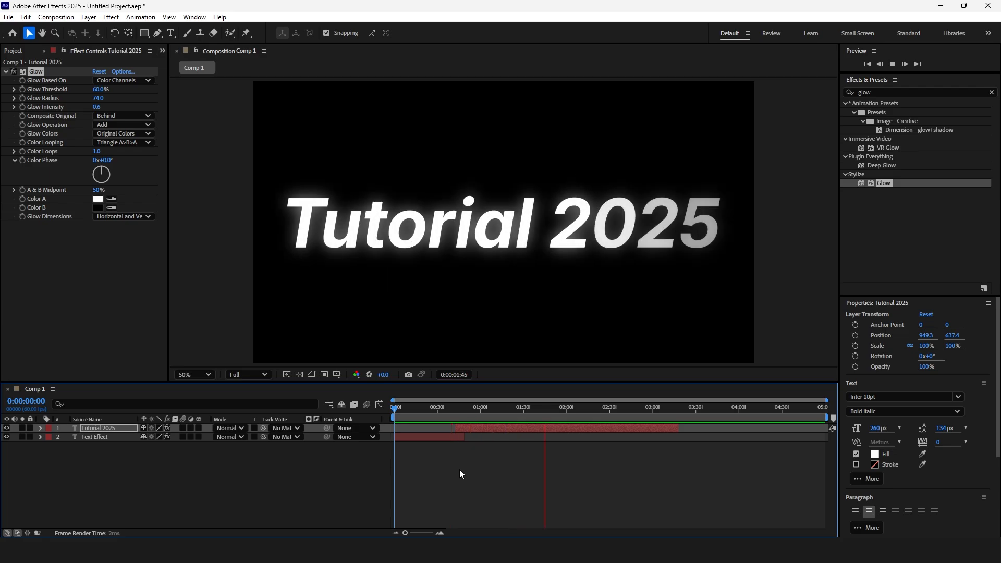
key(space)
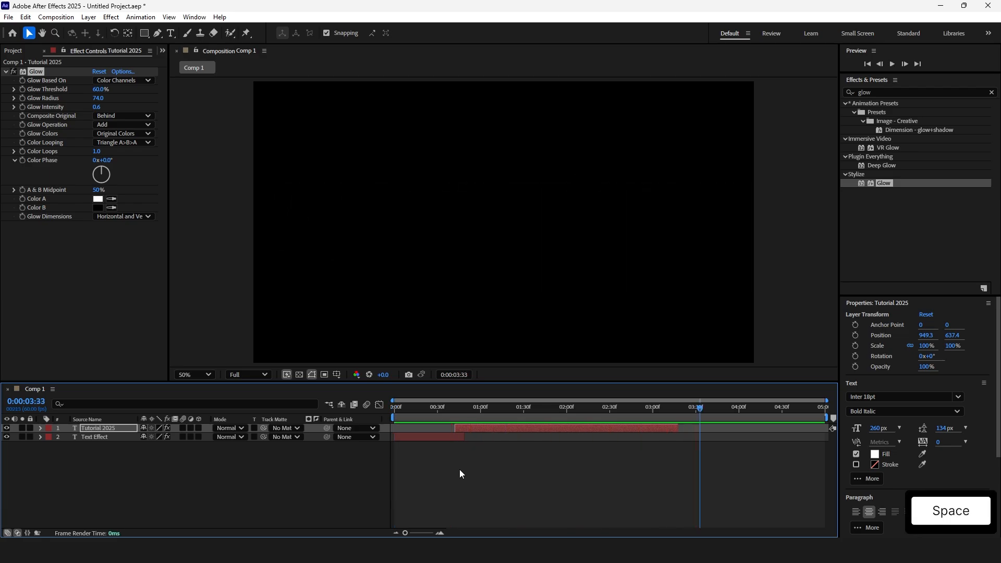
Save the project as First Text Effect in the current folder and preview the animation
key(ctrl+s)
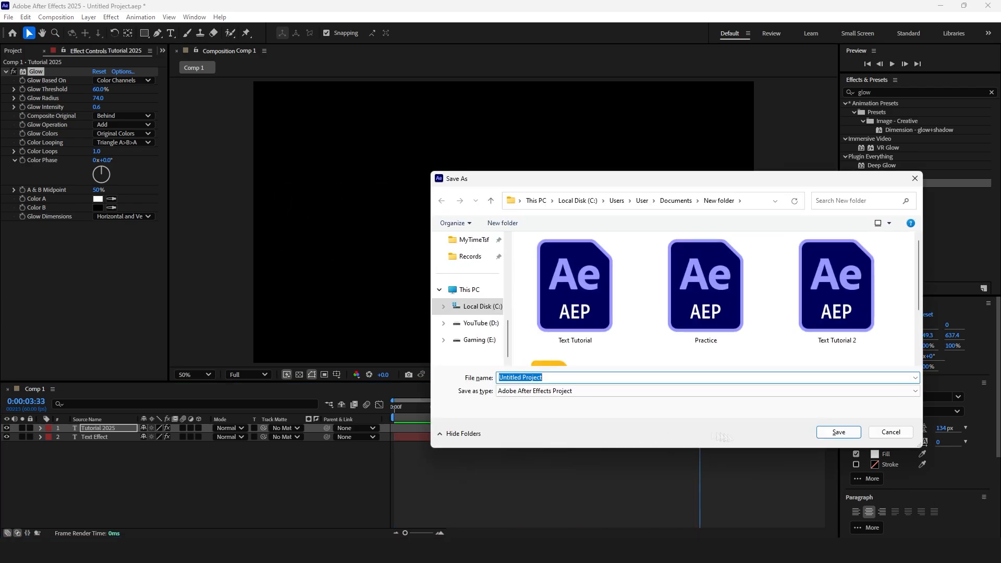
click(889, 434)
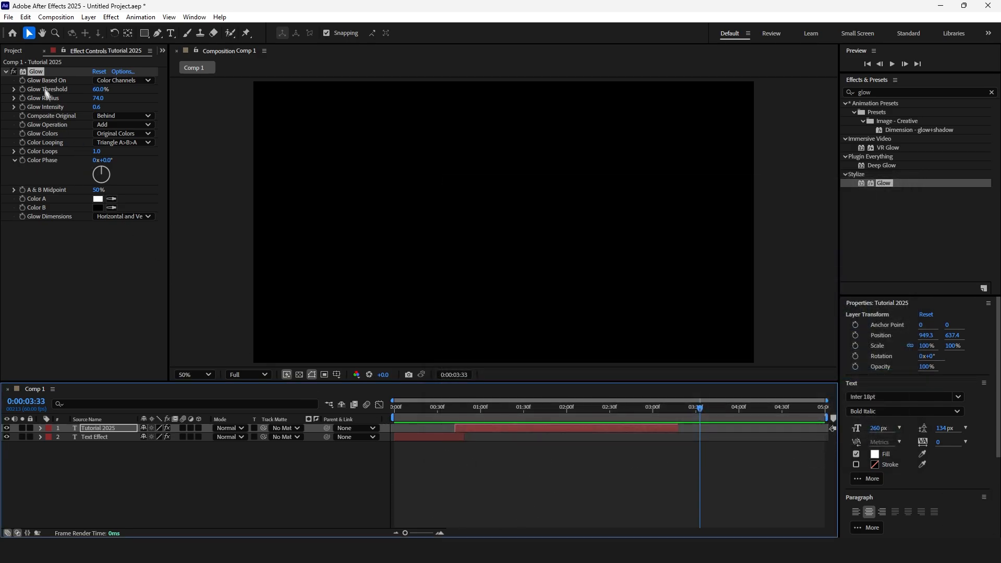
click(12, 18)
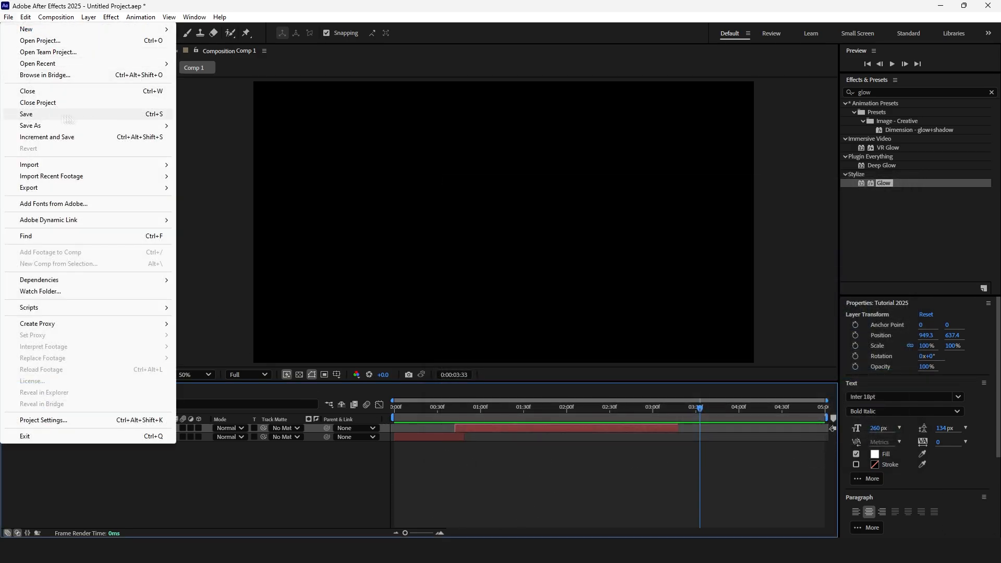
click(79, 115)
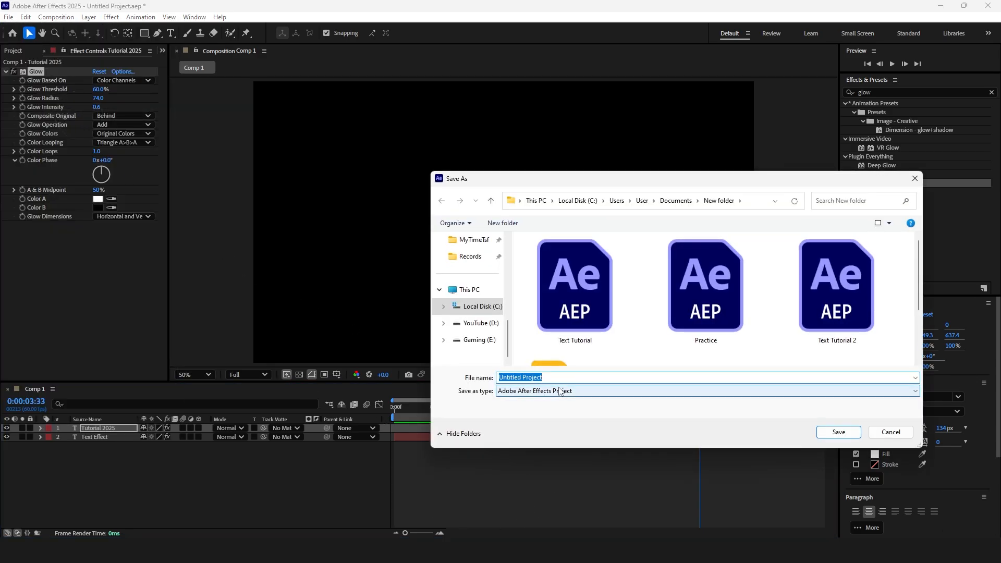
text(First Text Effect)
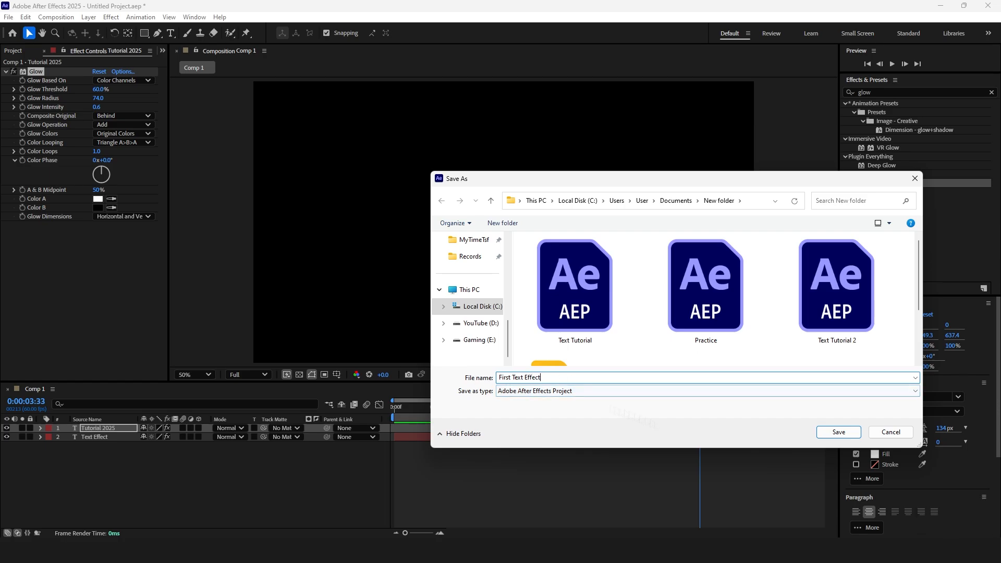
click(839, 432)
key(space)
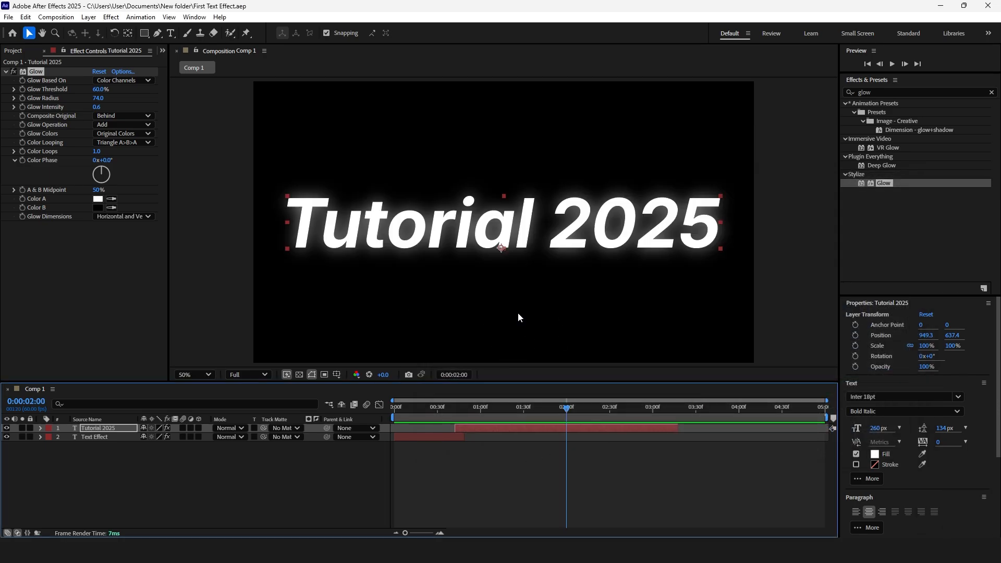
Create a new full-size 1920×1080 solid layer with a dark red colour as the background
click(299, 374)
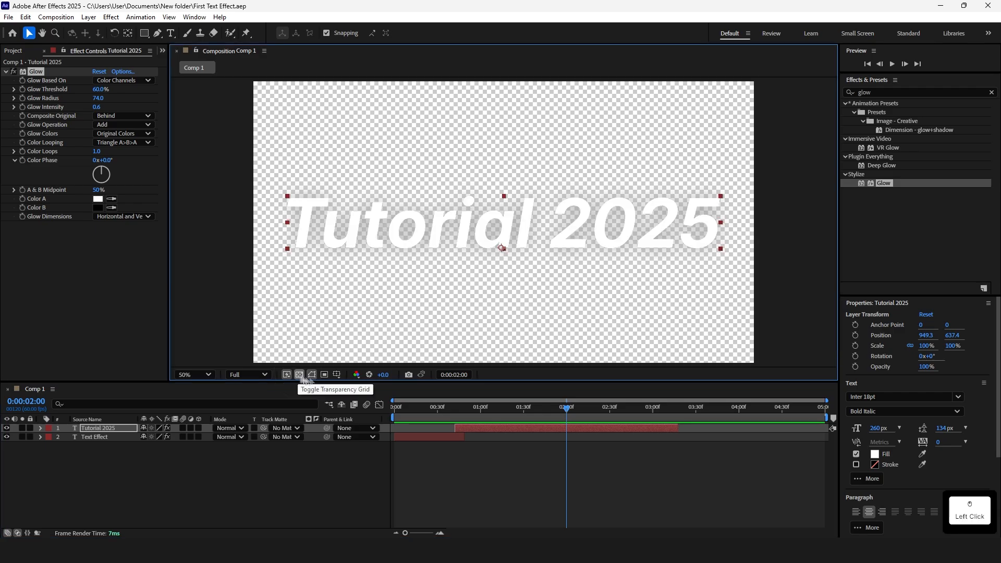
right_click(275, 477)
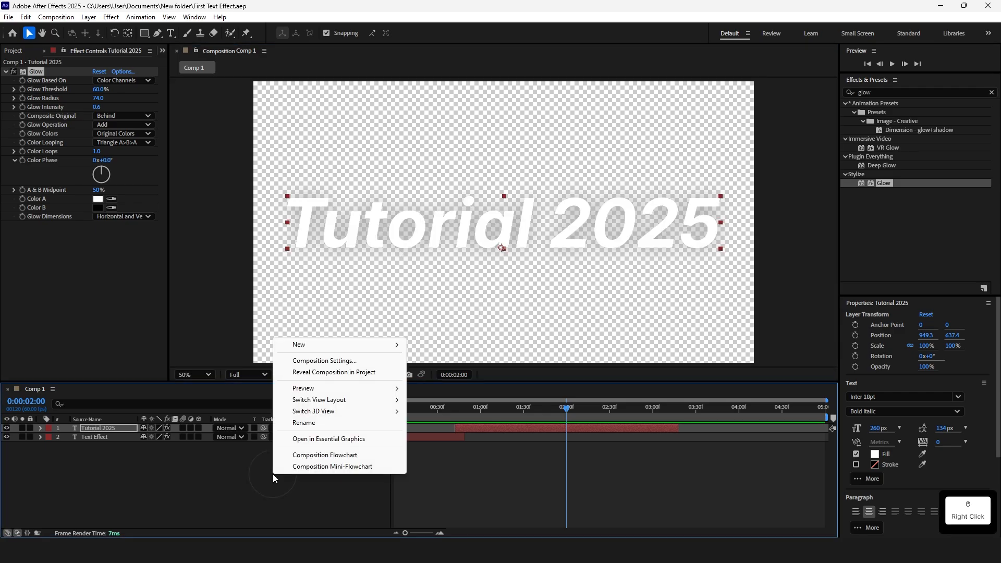
mouse_move(360, 344)
click(439, 375)
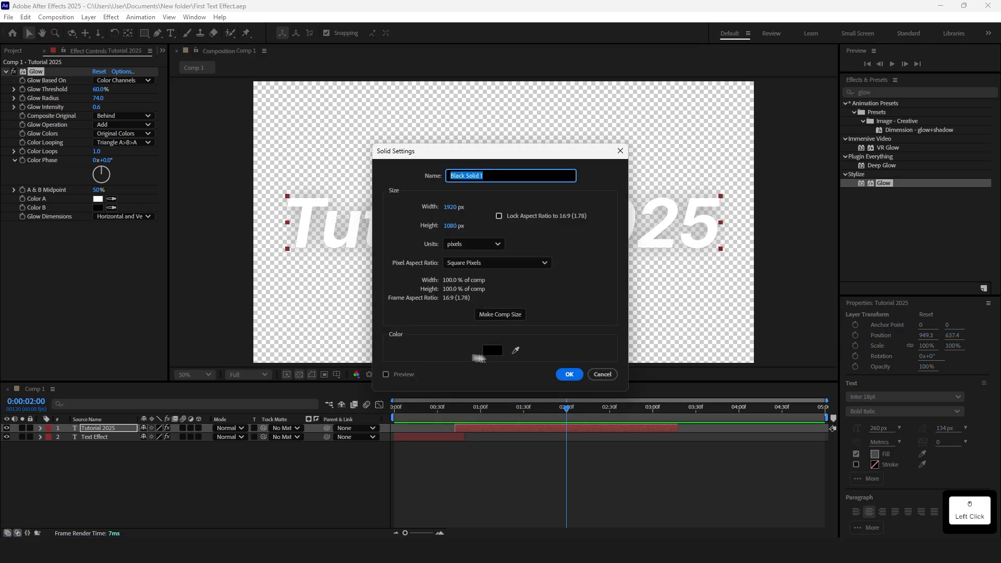
click(493, 350)
drag(360, 225, 260, 307)
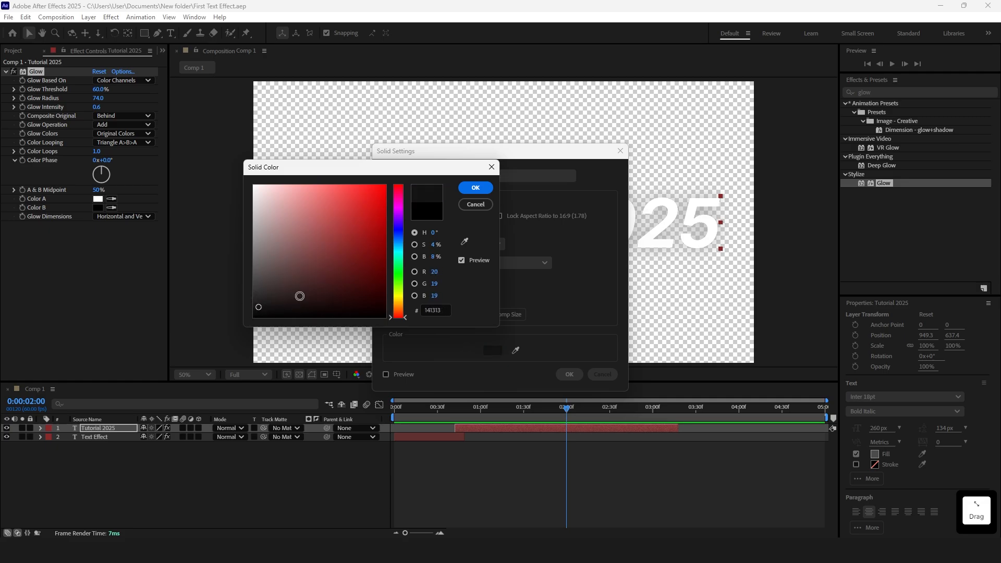
click(476, 188)
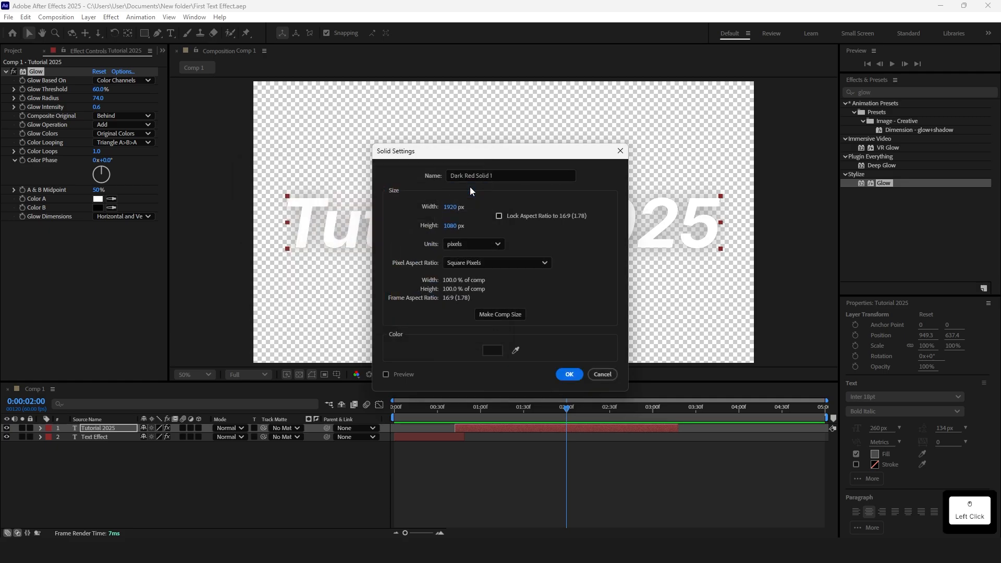
click(565, 375)
Move the Dark Red Solid 1 layer below the text layers and preview the composition
drag(123, 431, 116, 449)
key(space)
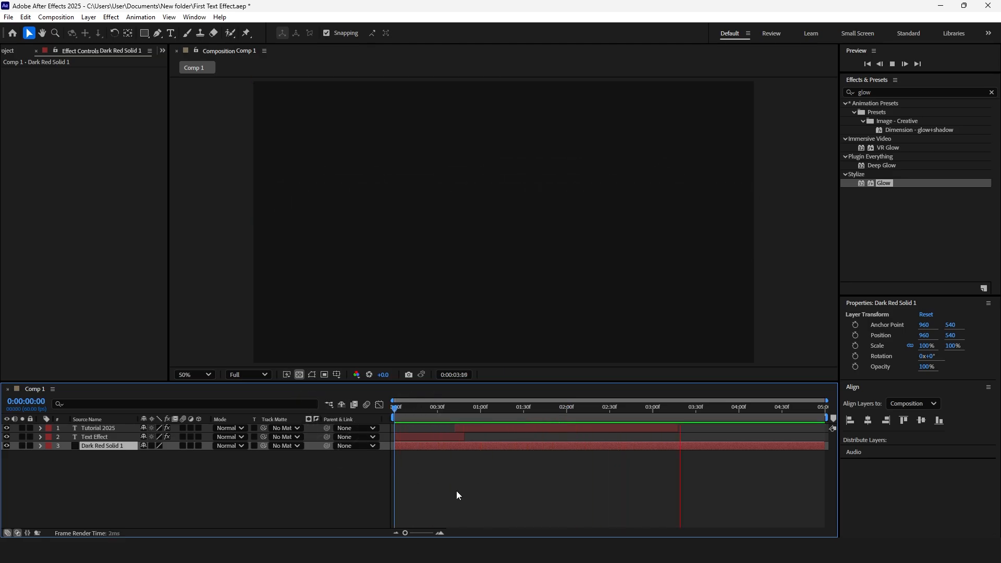
key(space)
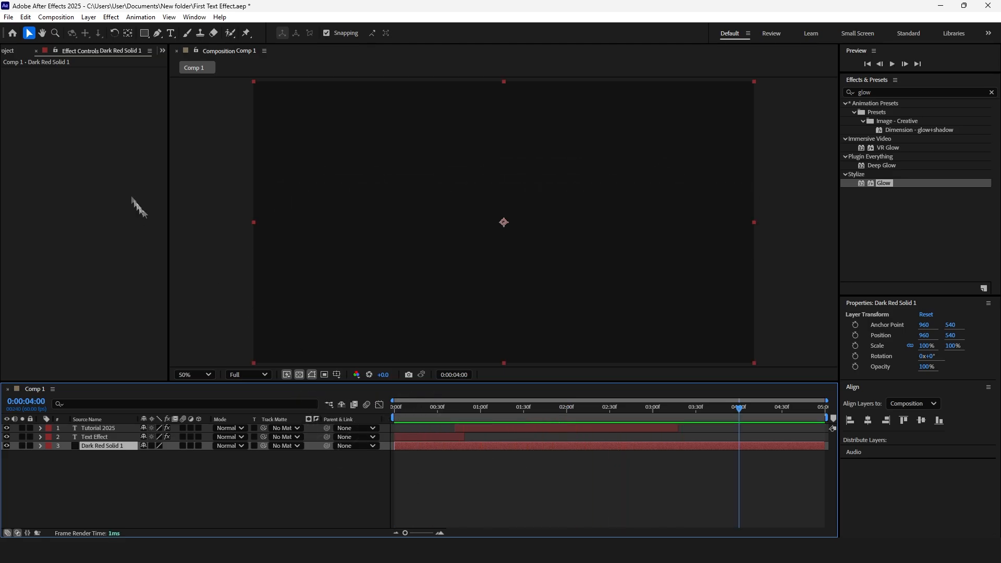
Add the composition to the Render Queue
click(9, 17)
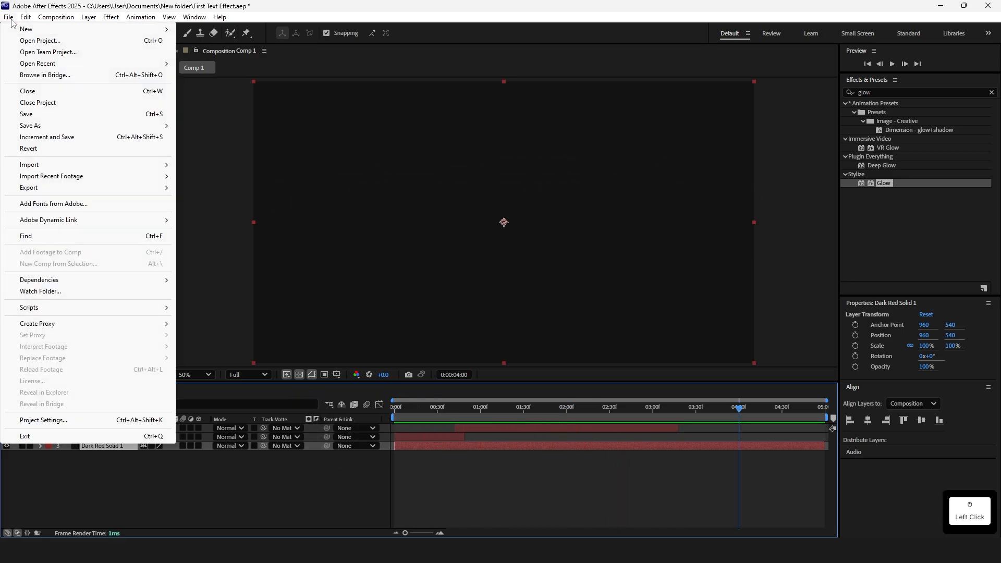
click(37, 189)
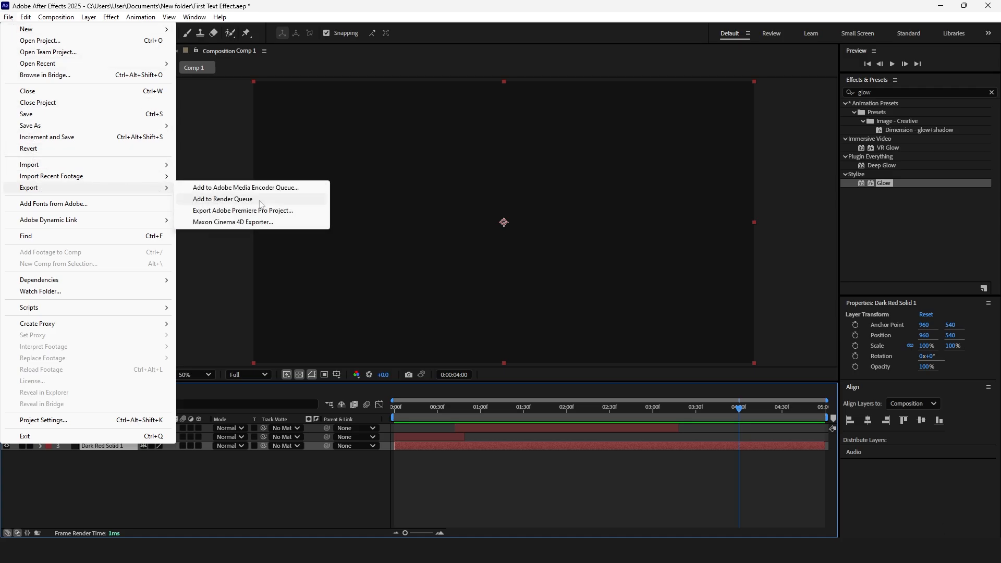
click(229, 199)
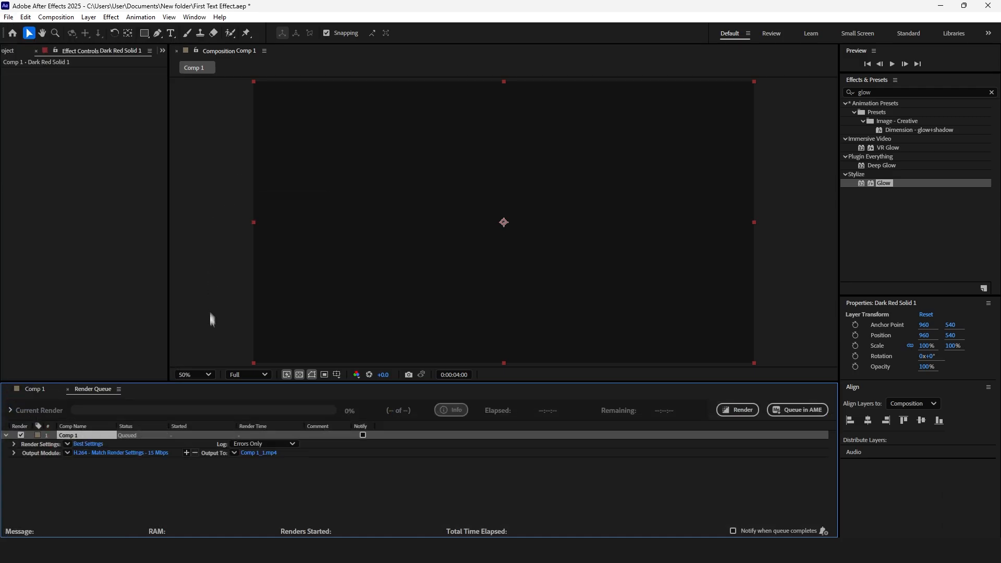
Set the render output file name to First Text Effect and start the render
click(256, 453)
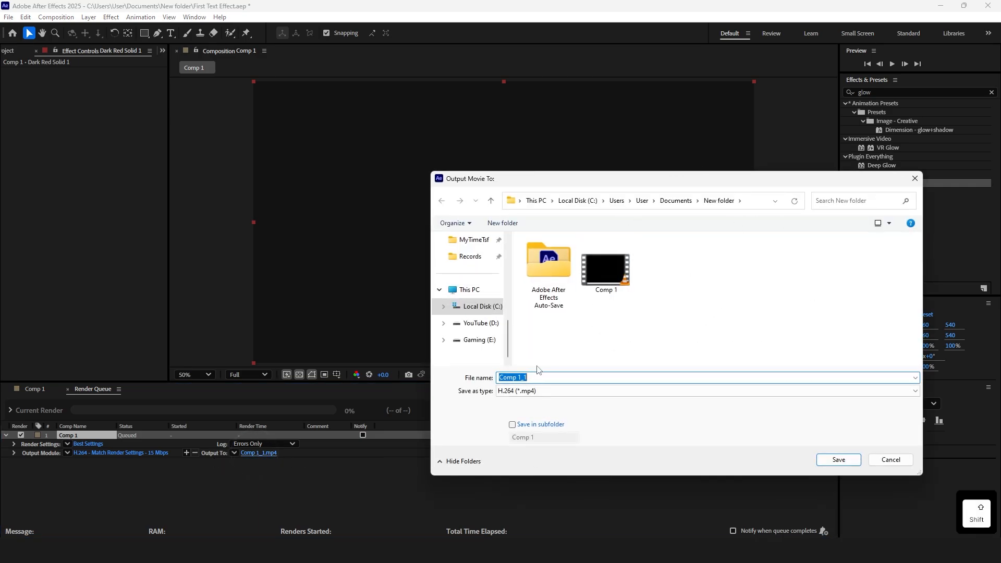
text(First Text Effect)
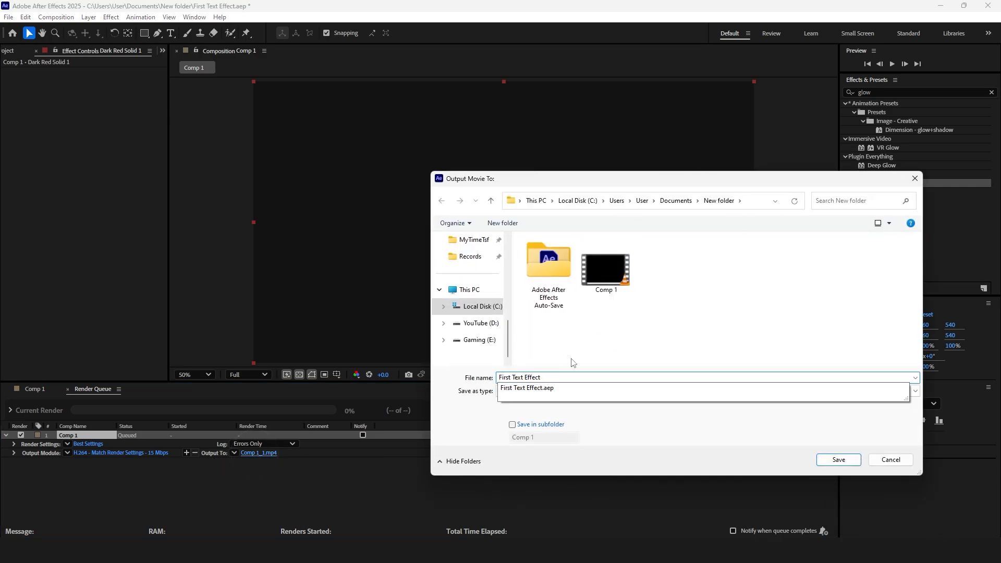
key(Tab)
click(844, 463)
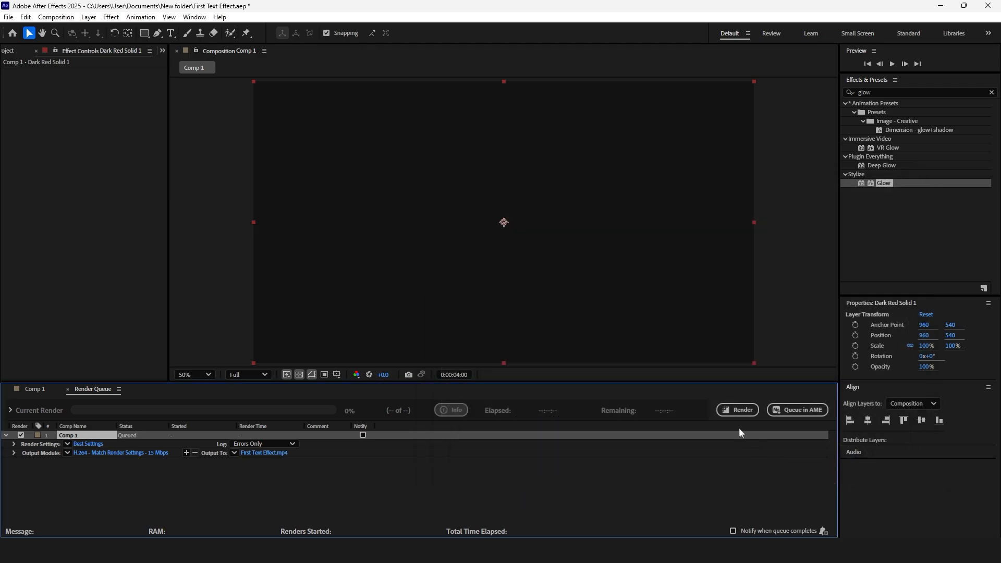
click(747, 412)
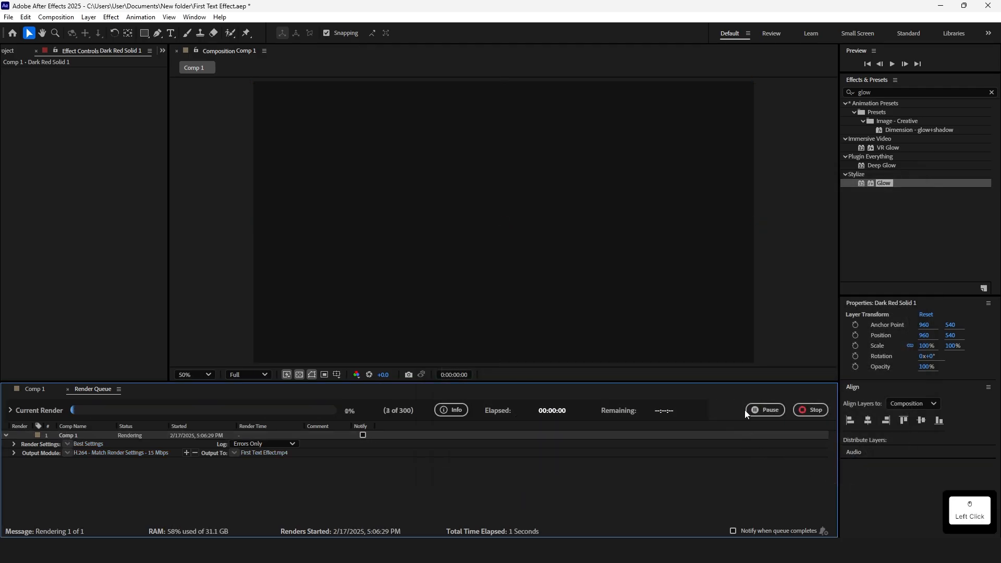
Open the rendered First Text Effect video from its folder to review it, then close the player and folder
click(418, 551)
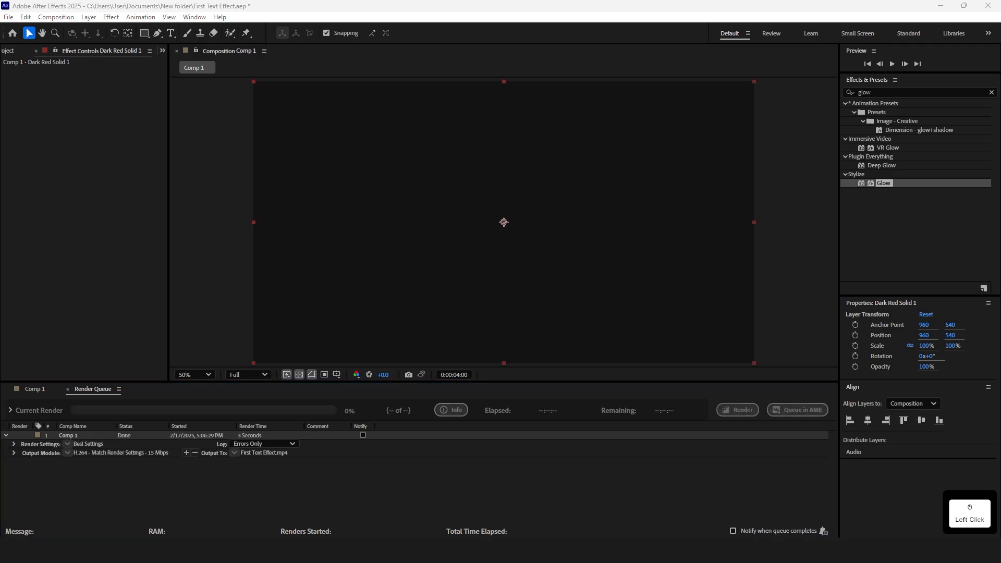
drag(291, 224, 376, 175)
double_click(294, 308)
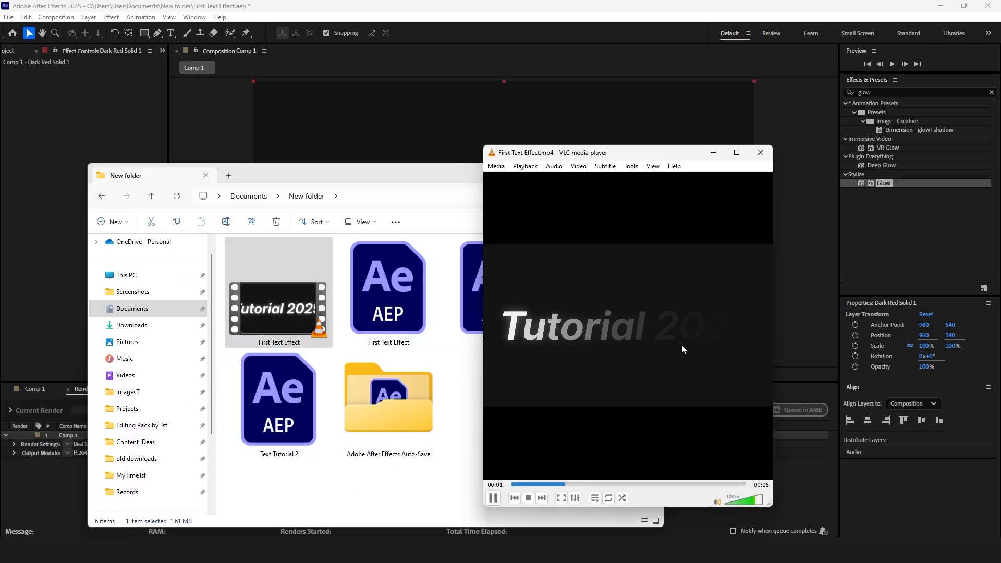
click(761, 152)
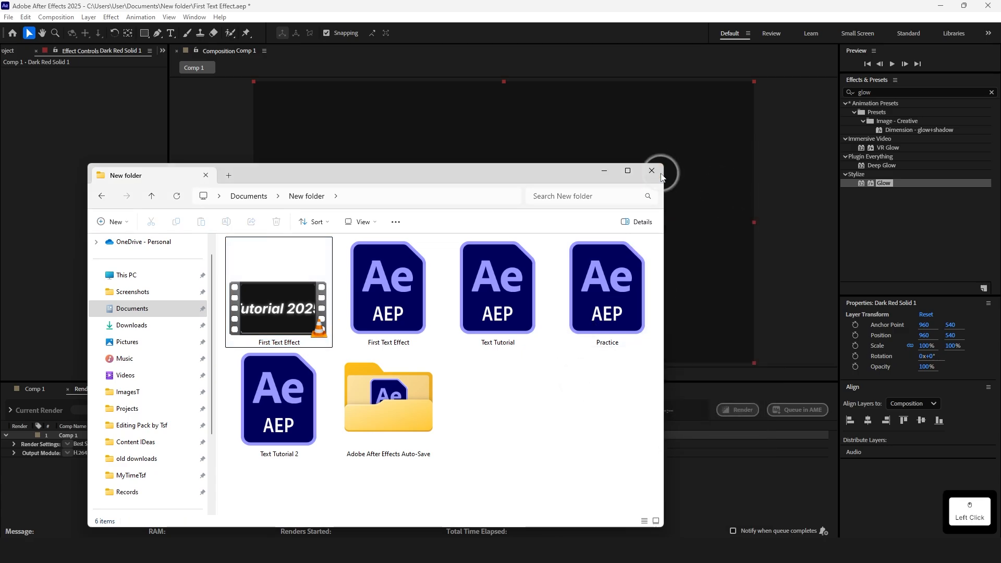
click(652, 170)
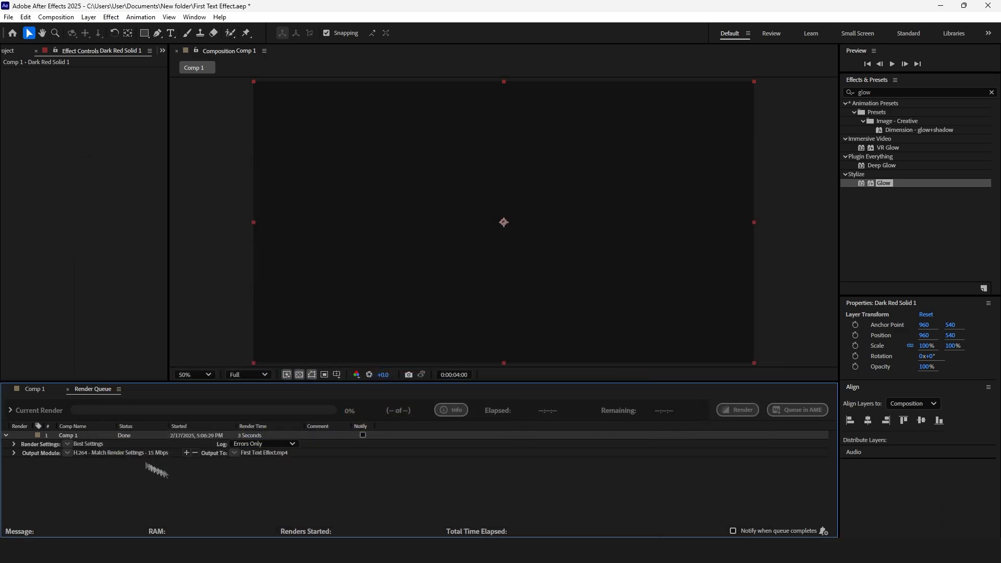
Close the project, saving the changes
click(68, 389)
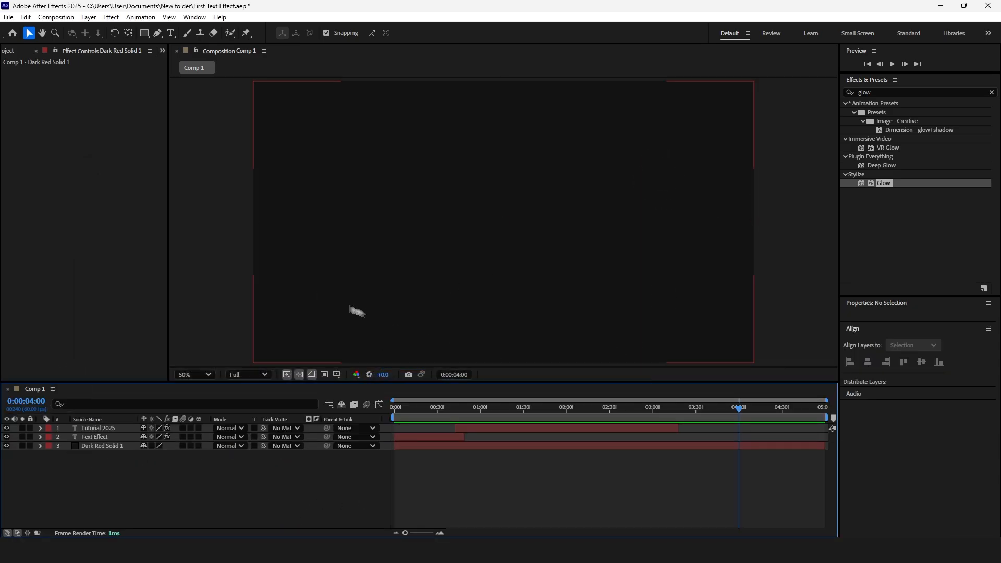
click(9, 17)
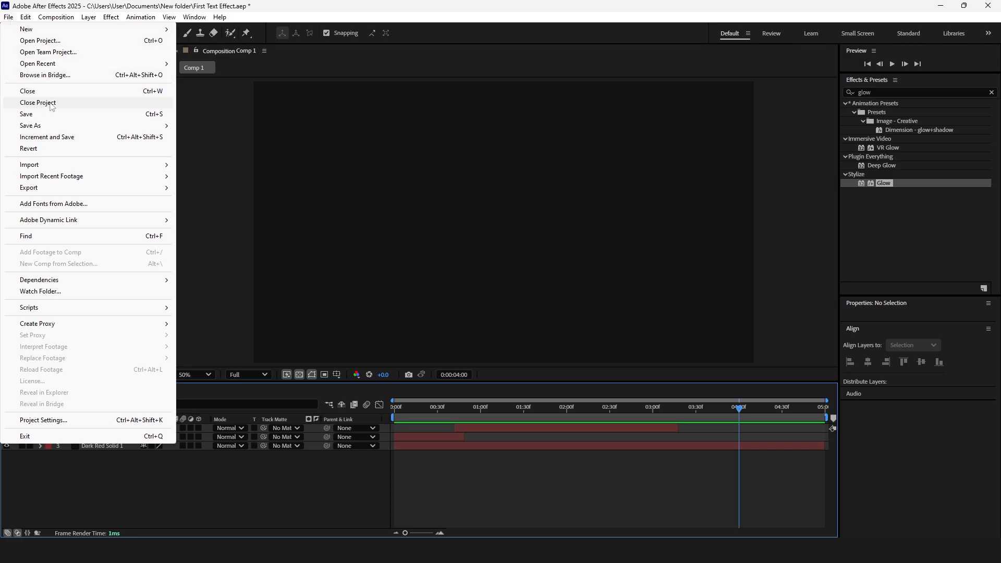
click(52, 104)
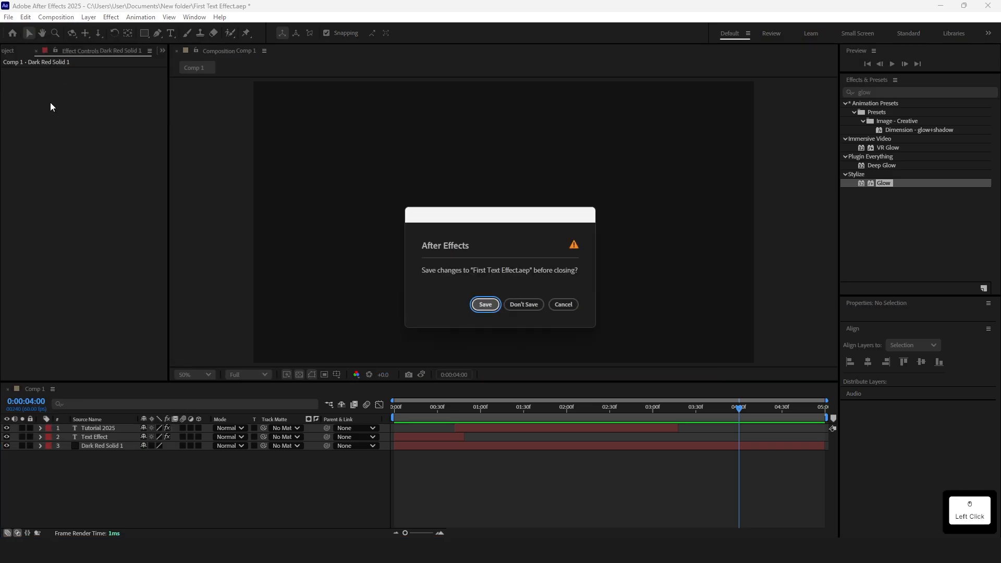
click(482, 302)
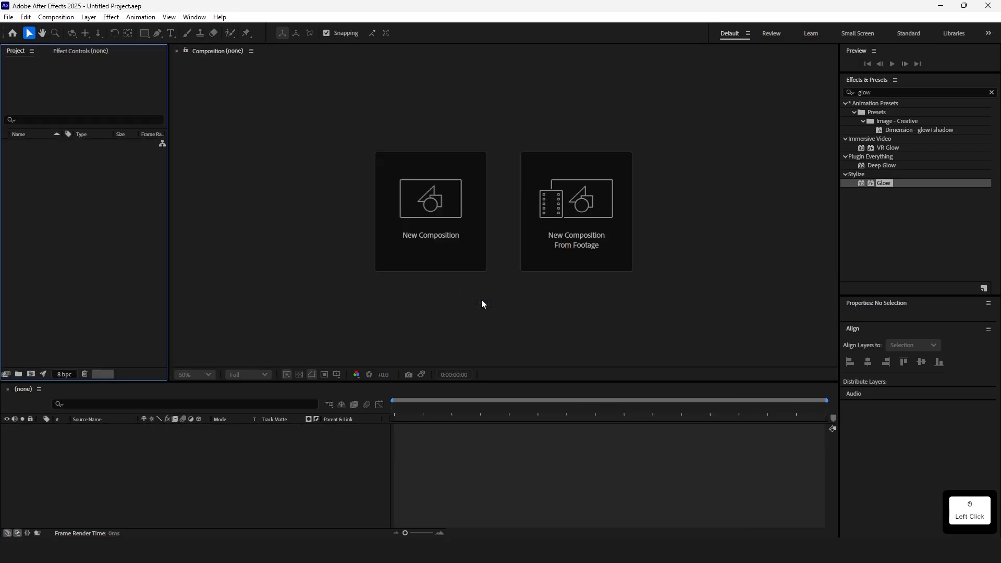
Create a new composition with the default 1920×1080, 60 fps, 5-second settings
click(450, 225)
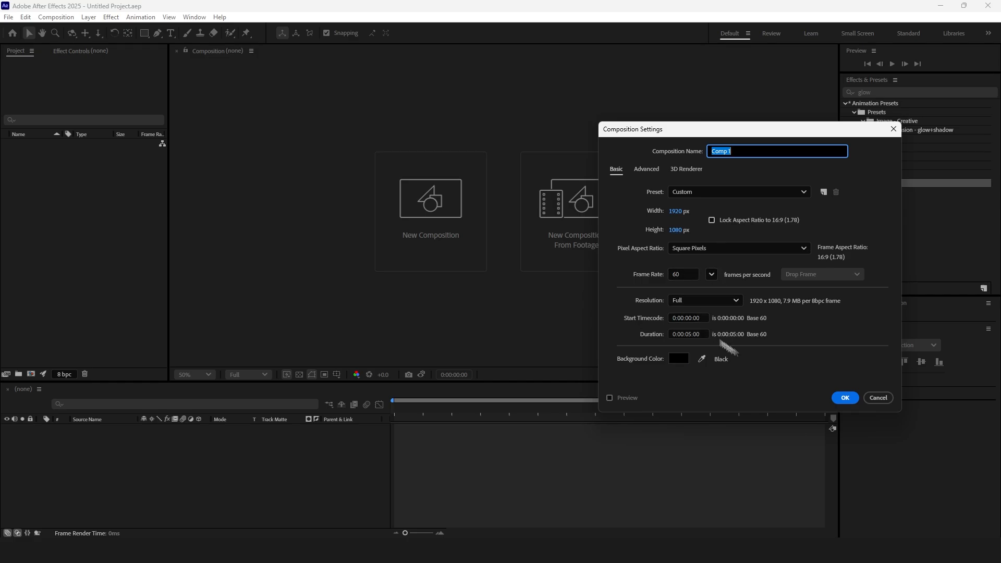
click(846, 397)
click(299, 375)
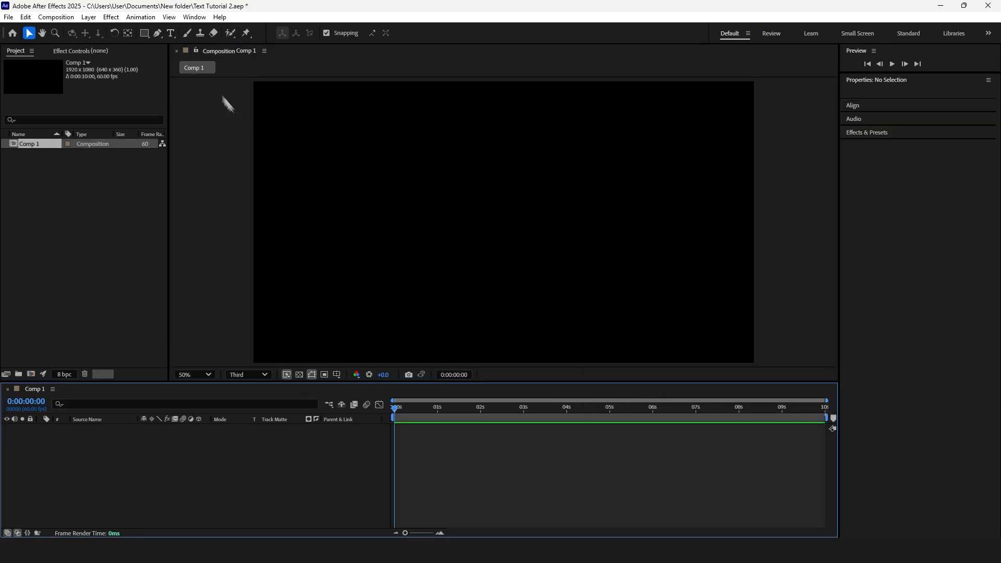
Add a text layer reading "Smooth Reveal"
key(ctrl+t)
click(438, 205)
text(Smoo)
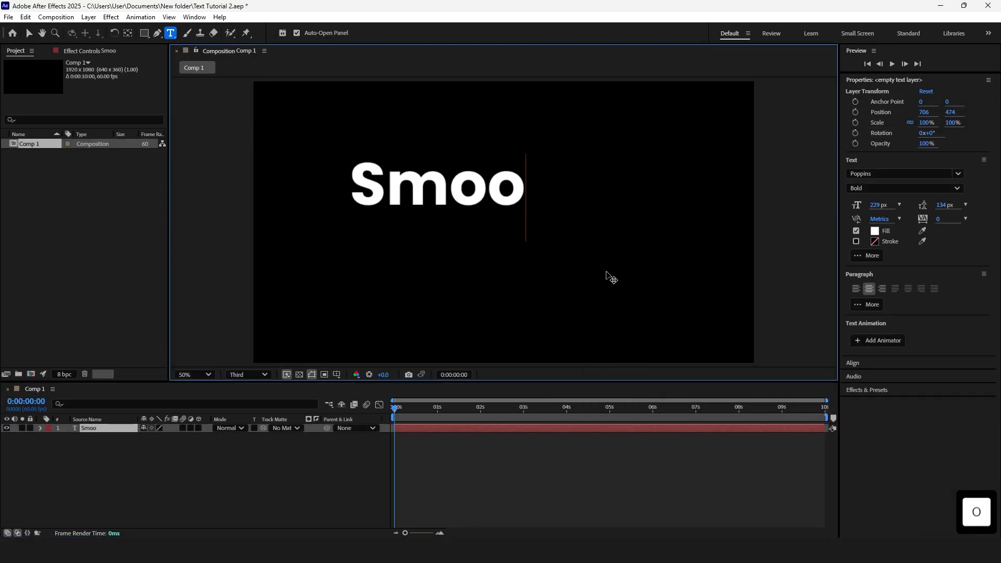
text(th Reveal)
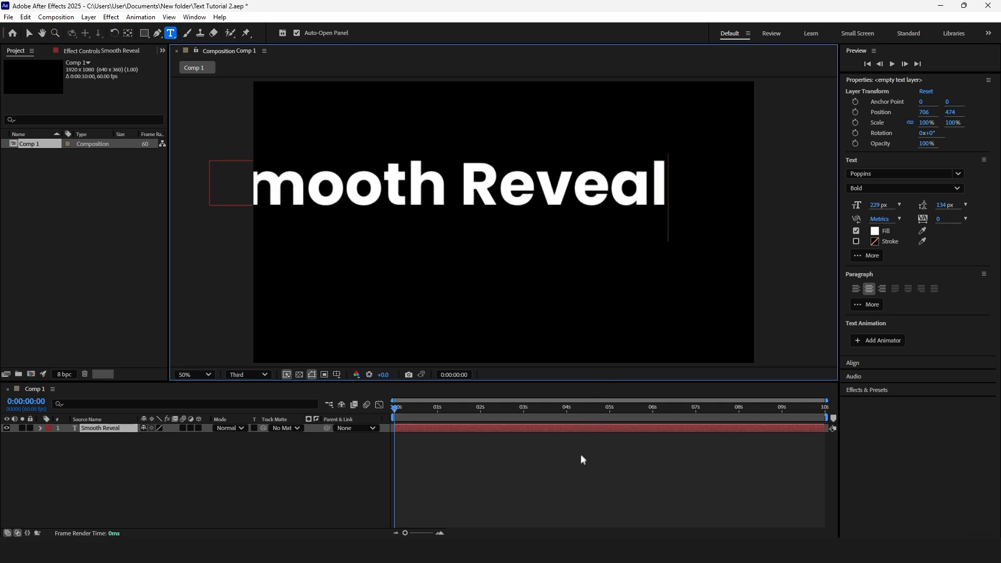
key(KP_Enter)
Move the text into place and centre it vertically in the composition
key(v)
drag(510, 187, 577, 219)
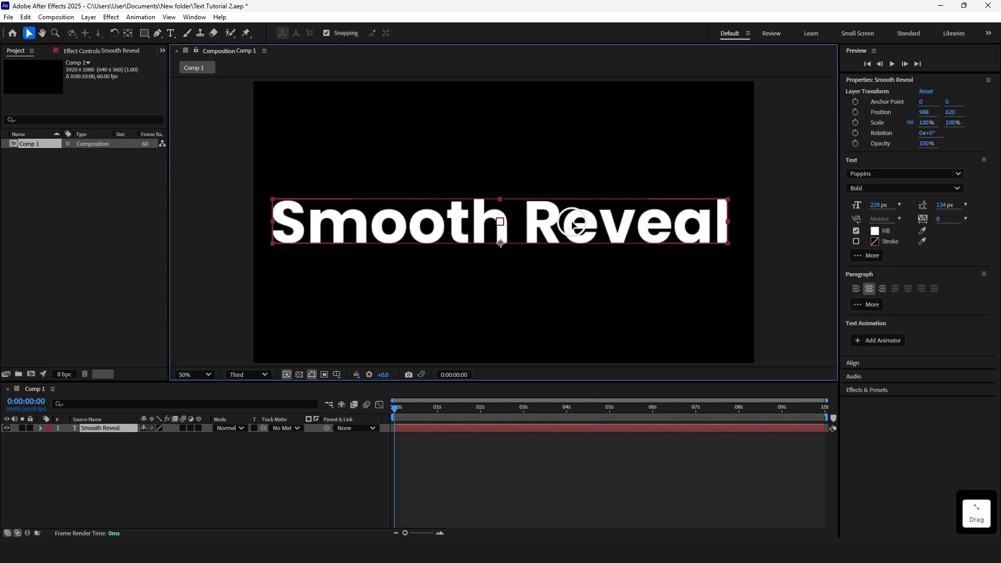
click(858, 363)
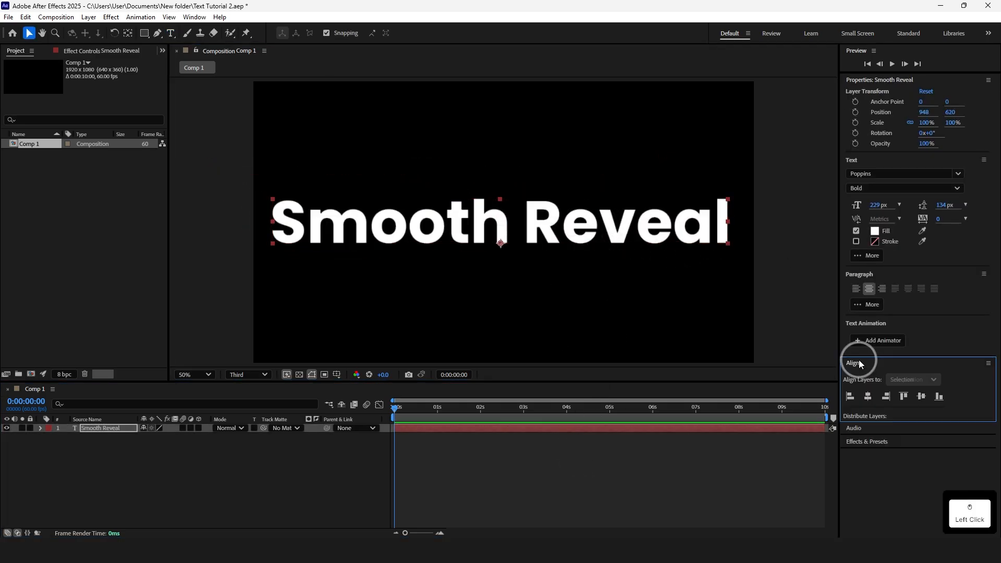
click(921, 397)
Add a text animator with Position and Opacity, setting Position to 0,234 and Opacity to 0%
click(40, 429)
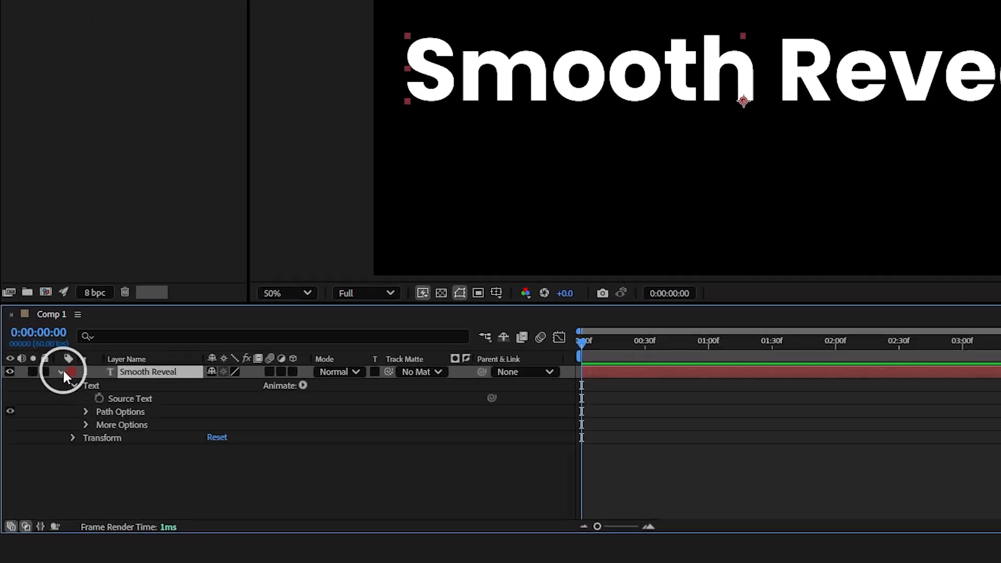
click(324, 374)
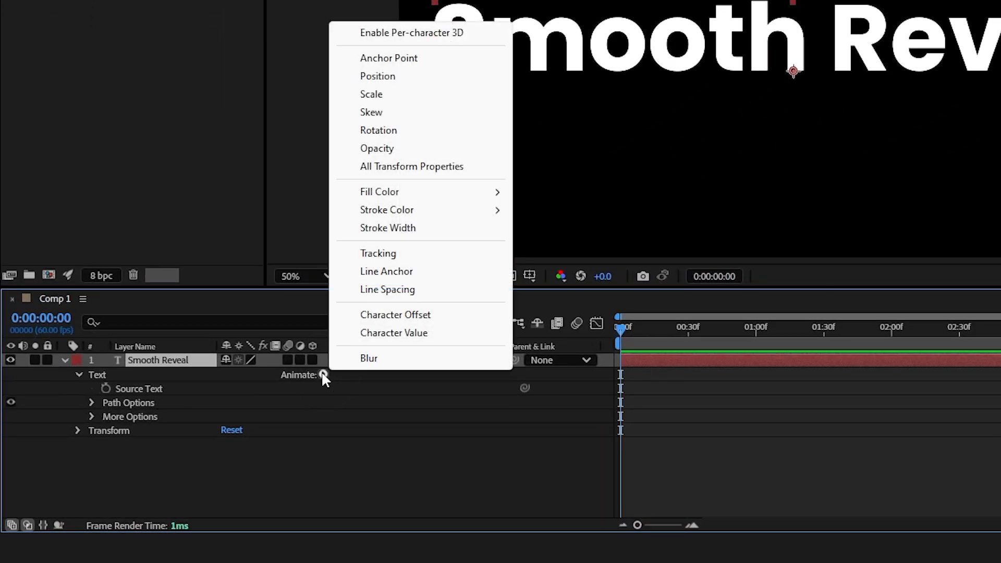
click(402, 84)
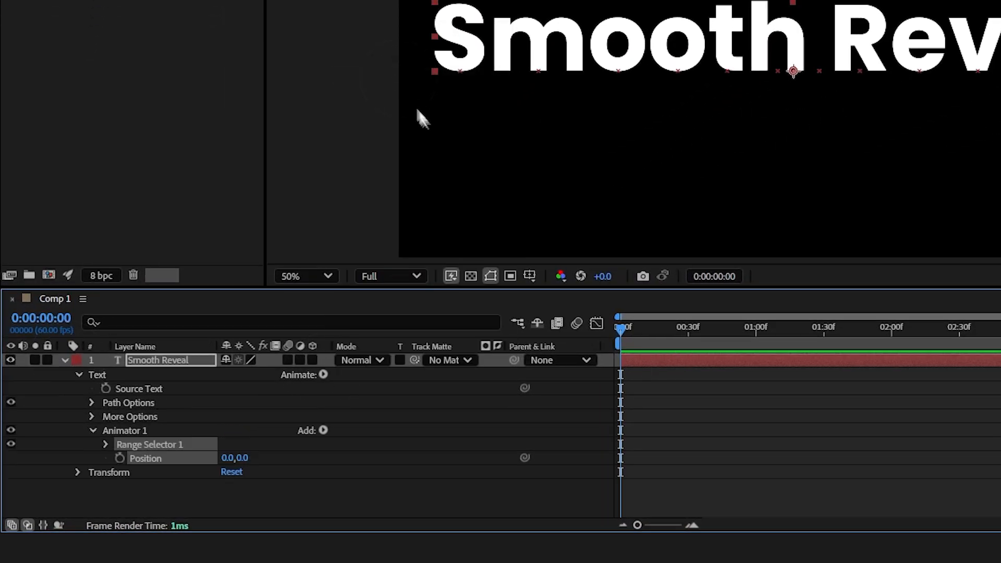
click(324, 430)
mouse_move(360, 438)
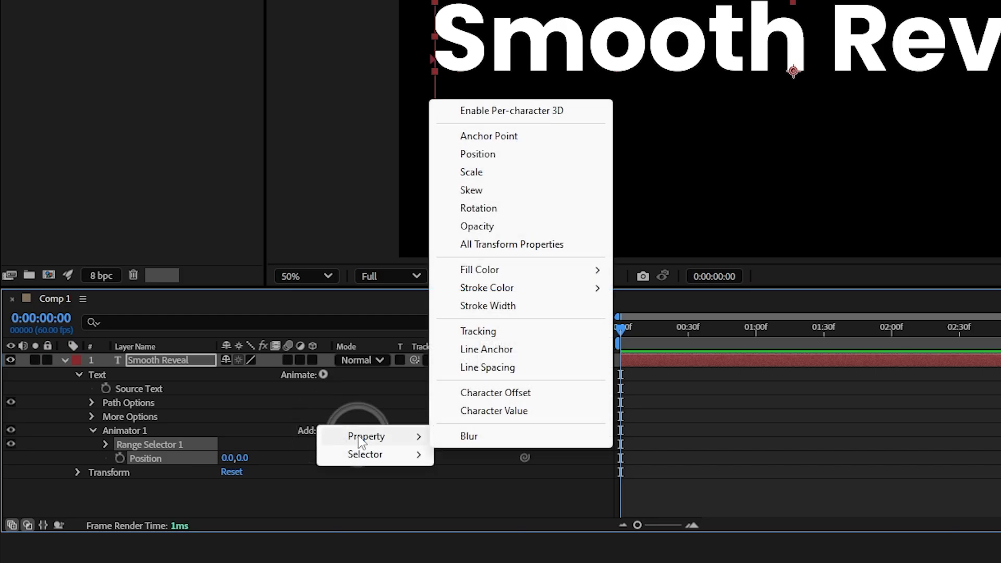
click(492, 226)
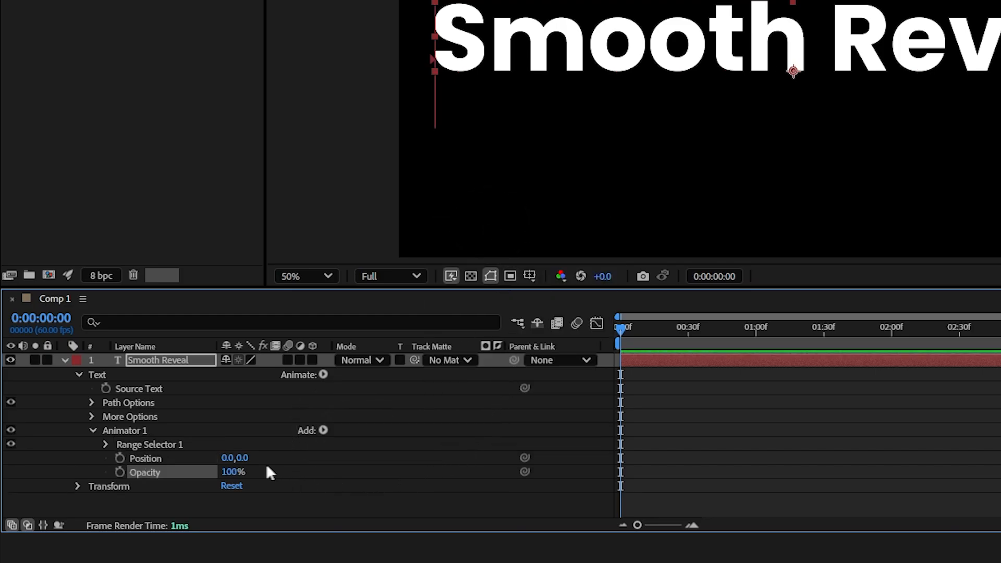
drag(246, 462, 446, 454)
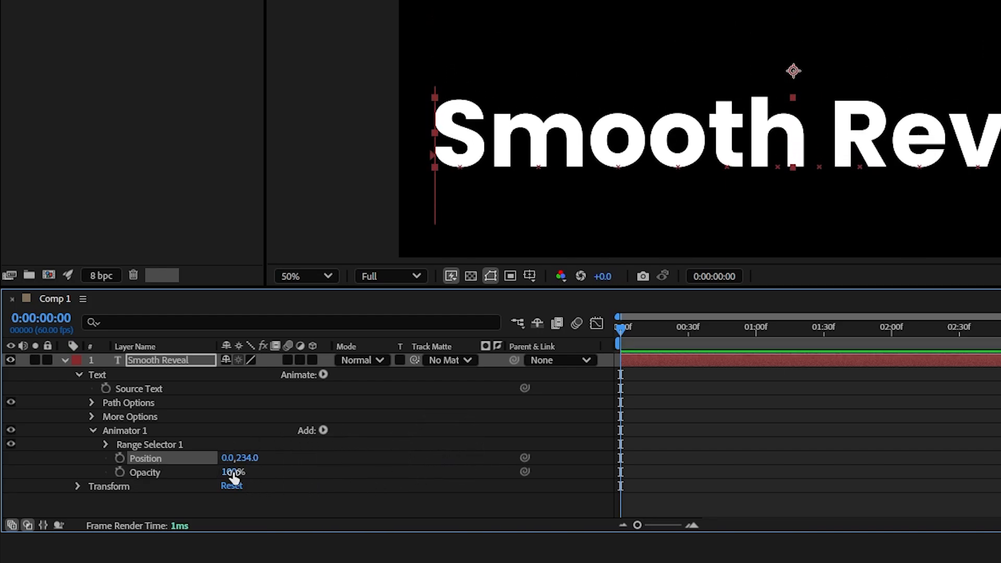
drag(232, 472, 123, 470)
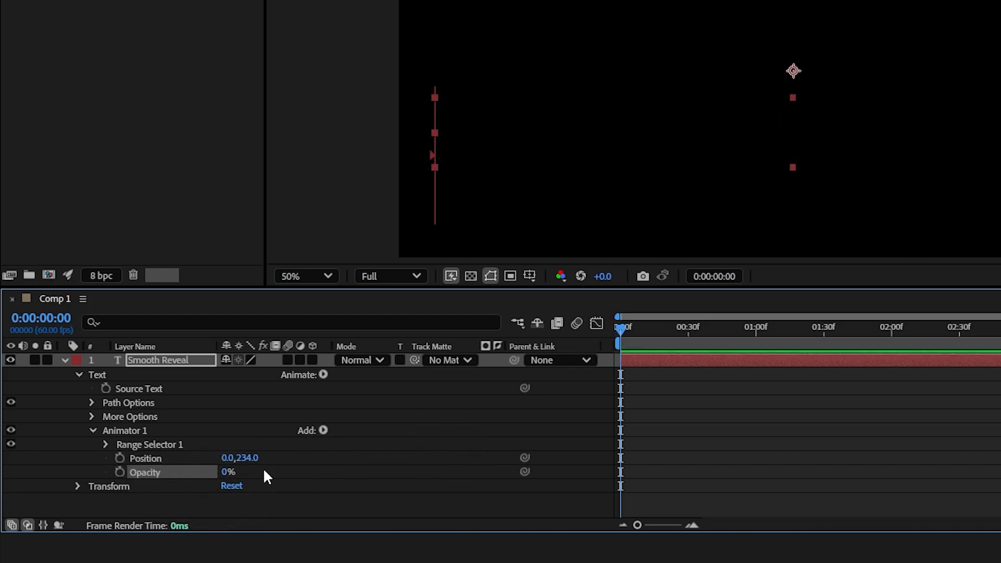
Keyframe the Range Selector Offset at -100% at the start and 100% at 1 second
click(106, 444)
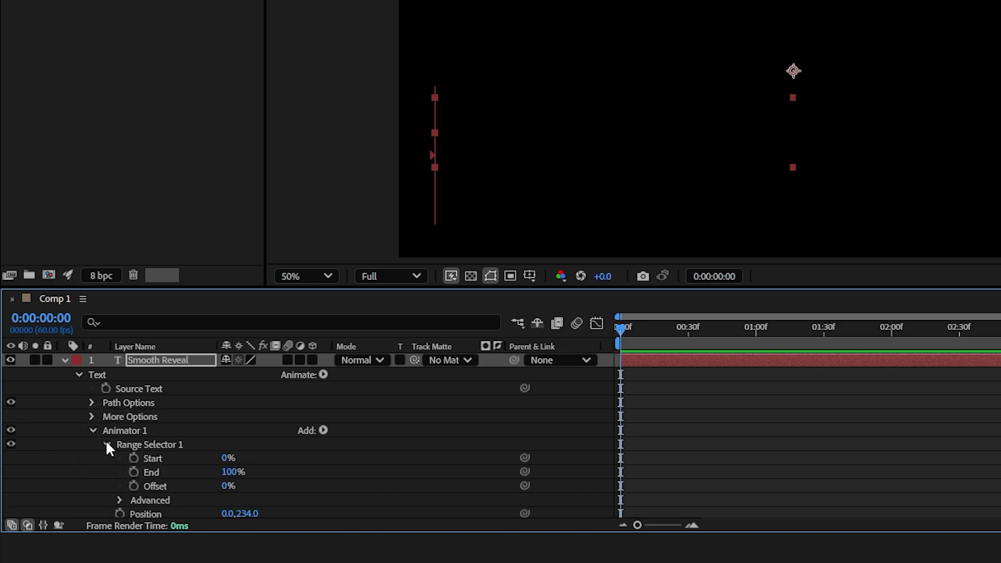
click(133, 485)
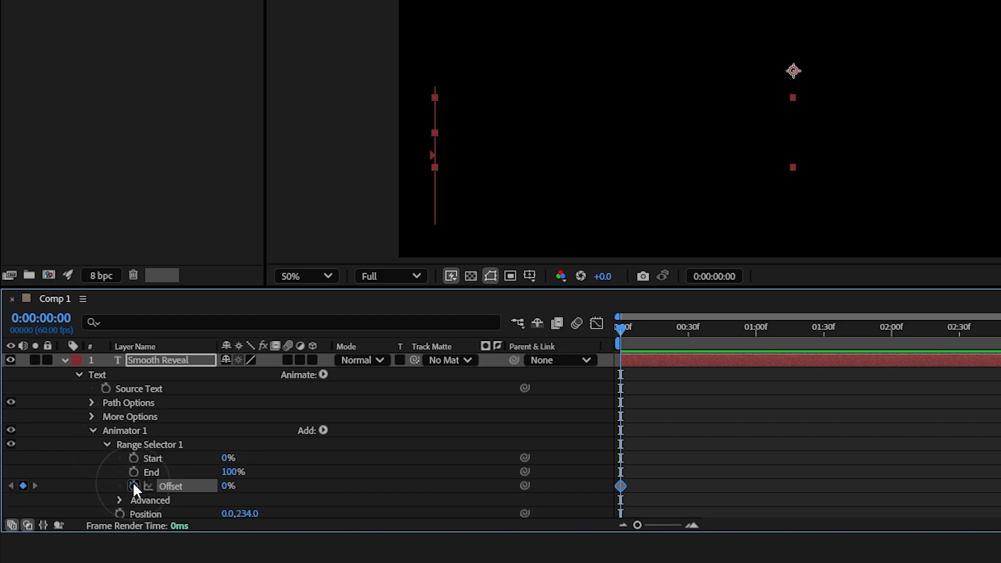
drag(222, 486, 227, 522)
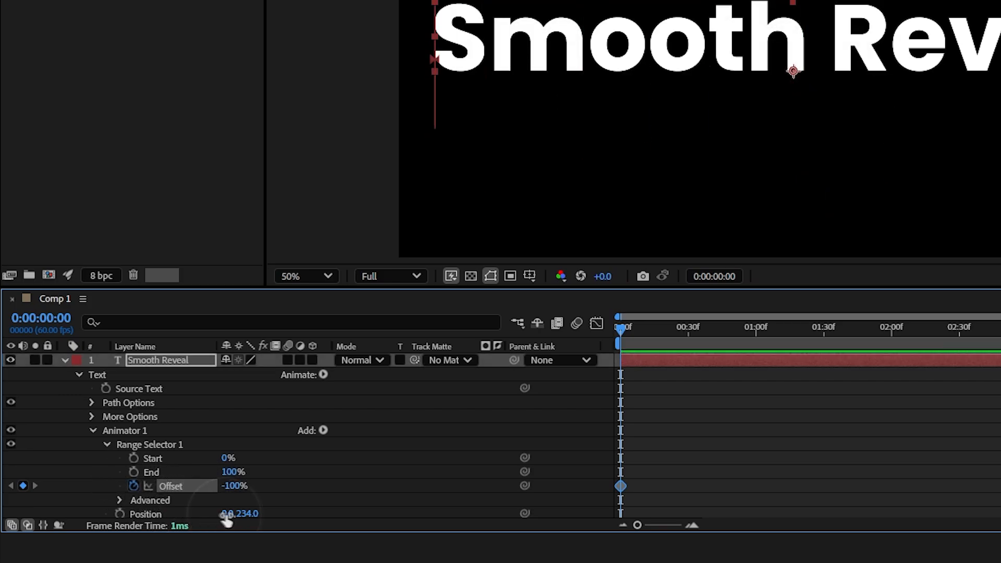
drag(622, 329, 758, 332)
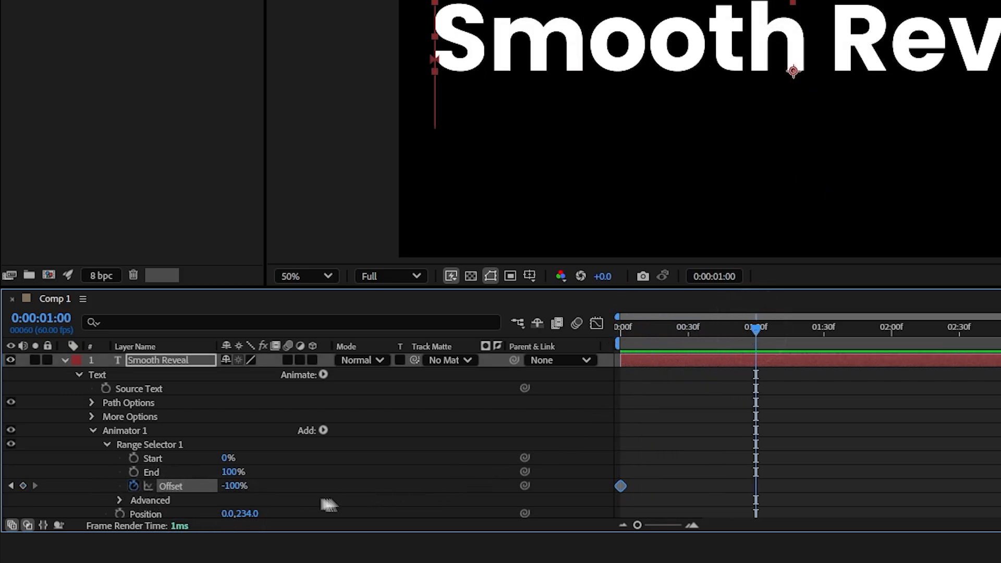
drag(236, 491, 407, 471)
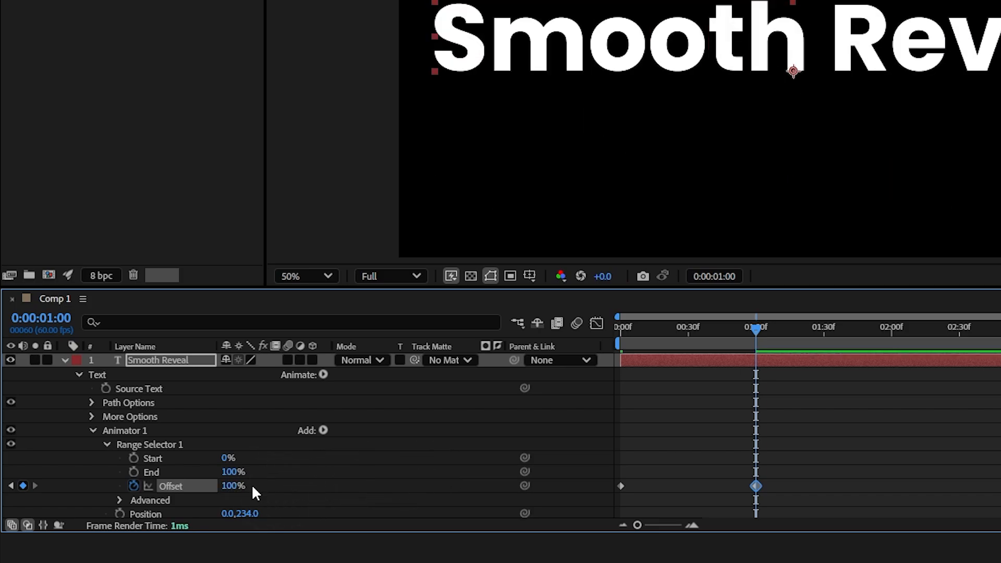
In the Range Selector's Advanced options, set Shape to Ramp Up, Ease High to 40% and Ease Low to 100%
scroll(266, 475, down, 1)
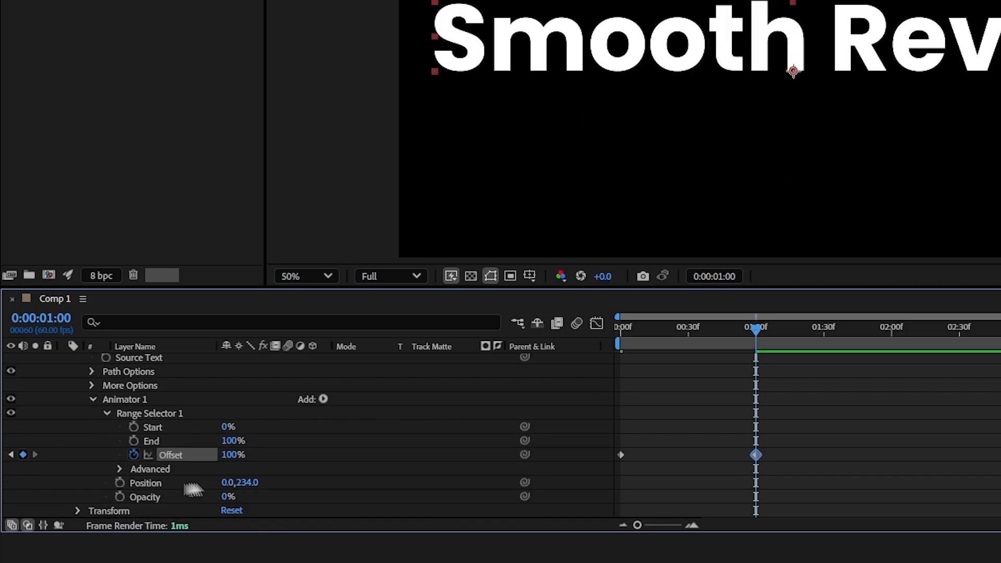
click(119, 470)
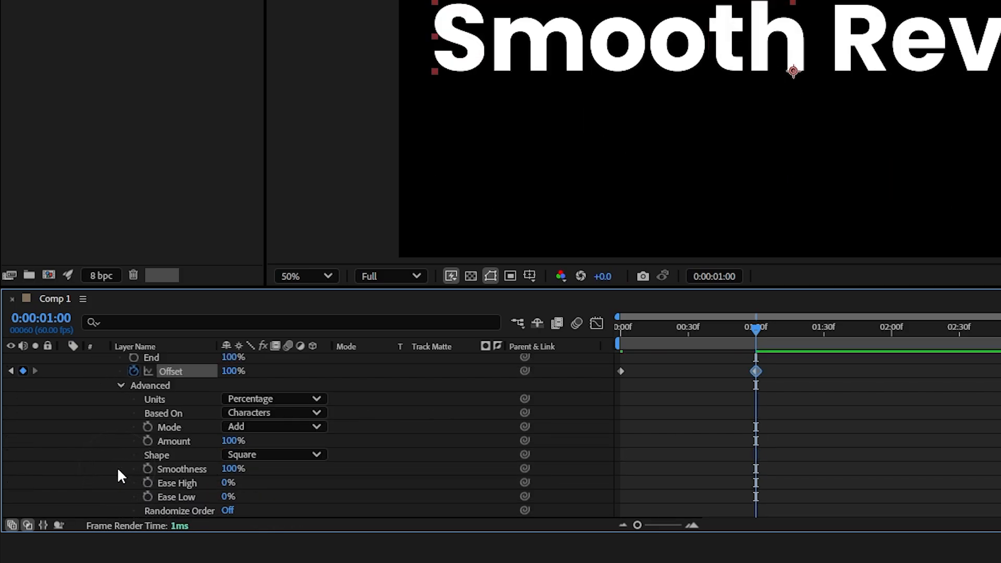
click(272, 454)
click(272, 364)
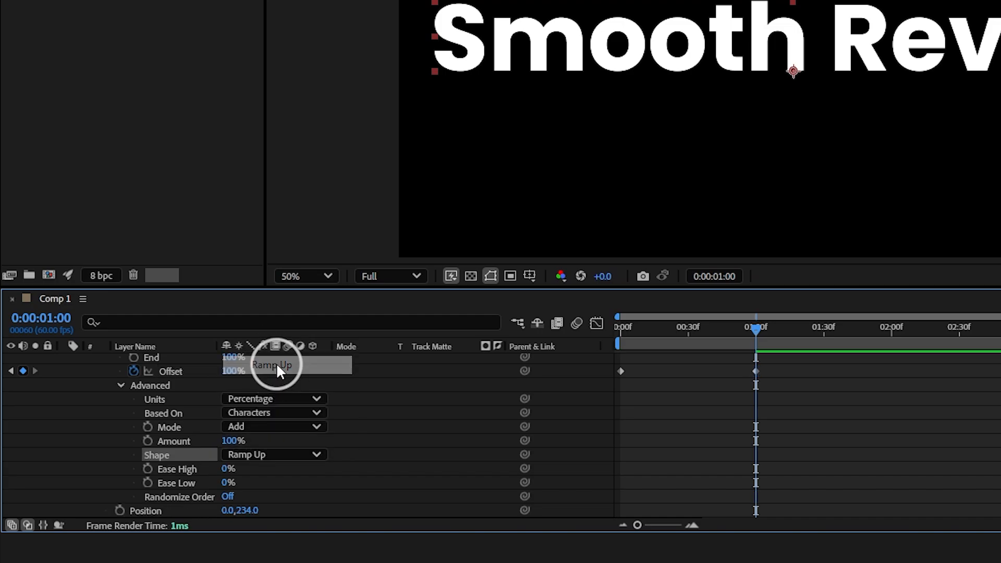
text(40)
click(276, 477)
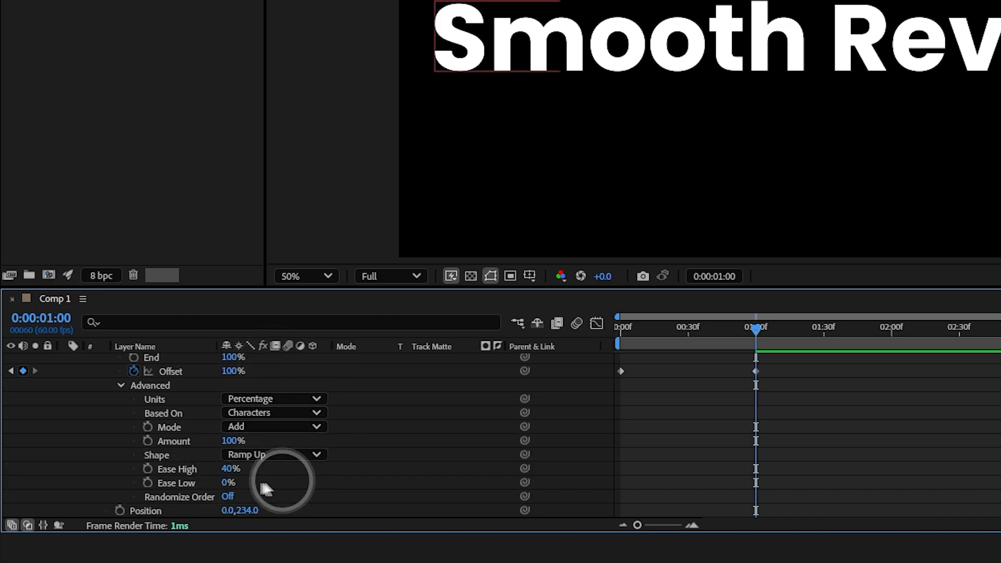
click(228, 483)
text(100)
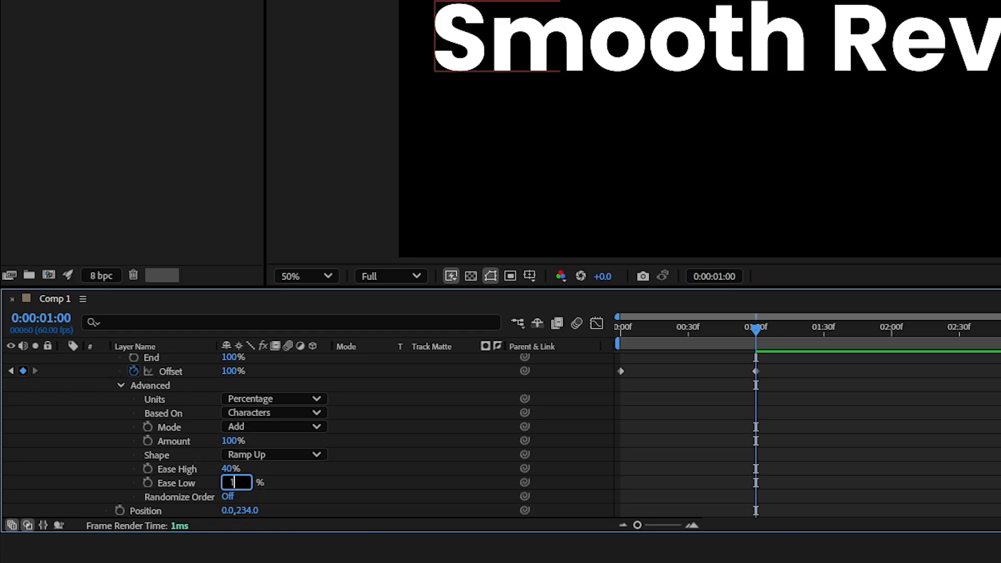
key(Return)
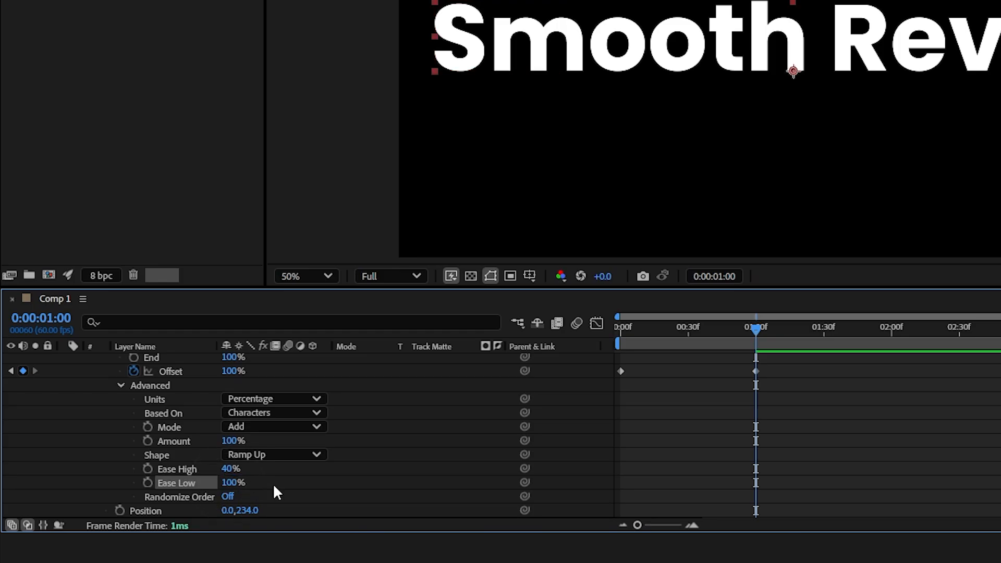
Preview the reveal animation from the start
key(Home)
key(space)
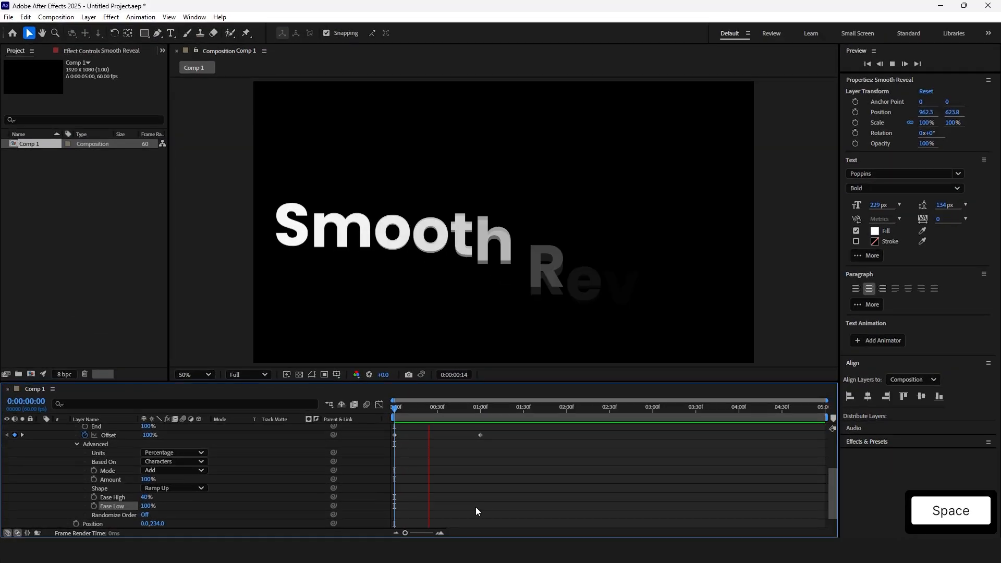
key(space)
key(space)
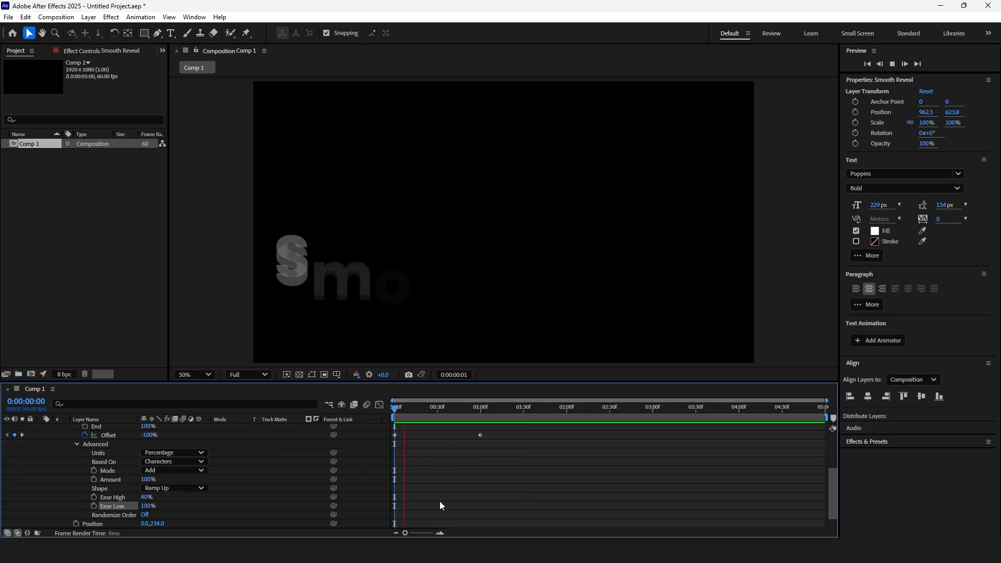
key(space)
drag(458, 409, 440, 409)
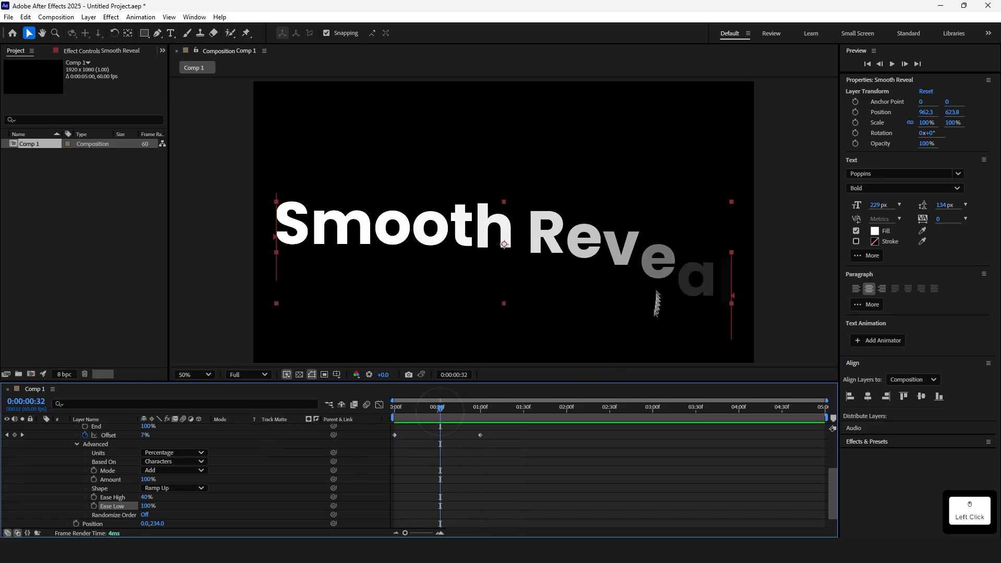
Enable motion blur for the composition and the text layer, then replay the animation from the start
scroll(362, 480, up, 3)
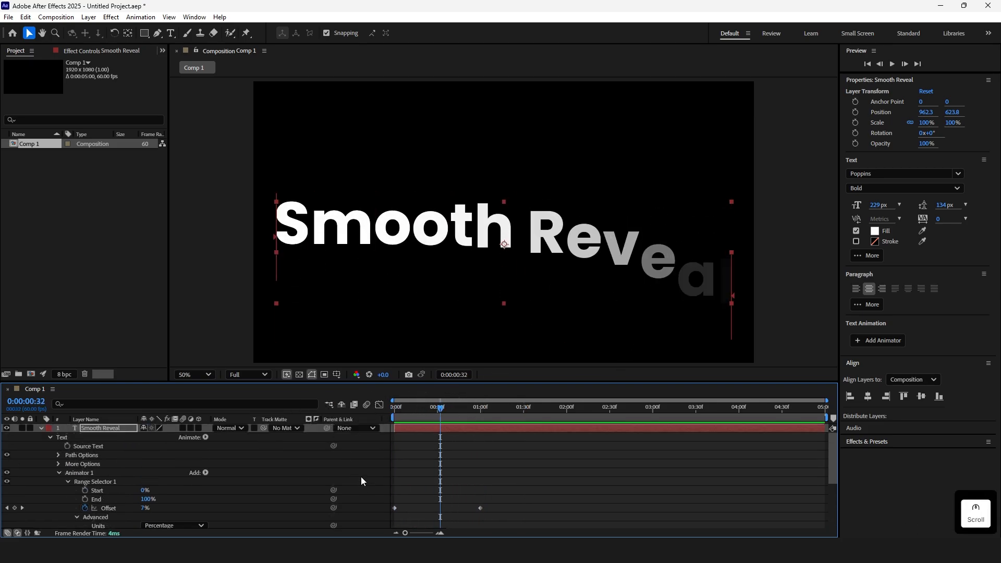
click(367, 405)
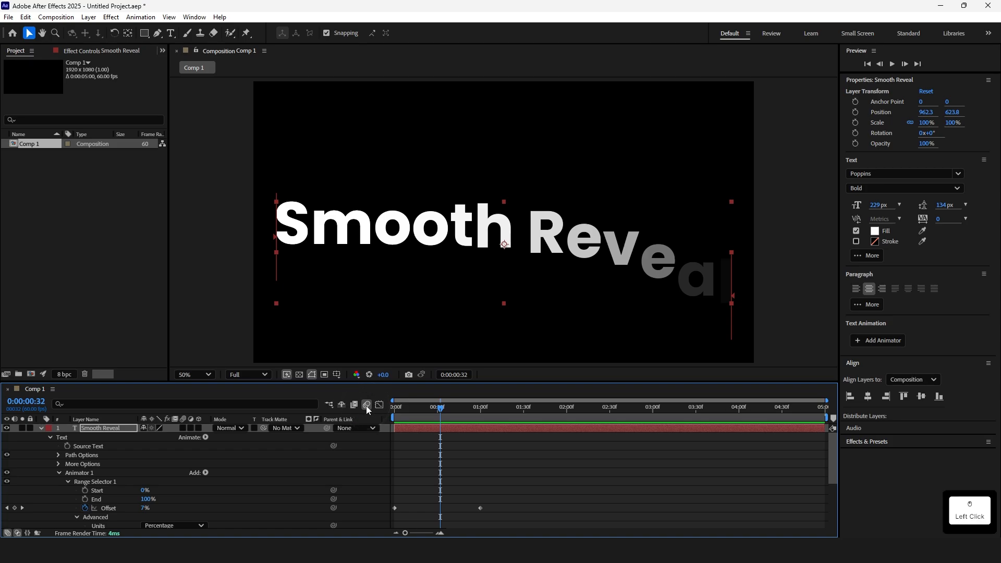
click(183, 429)
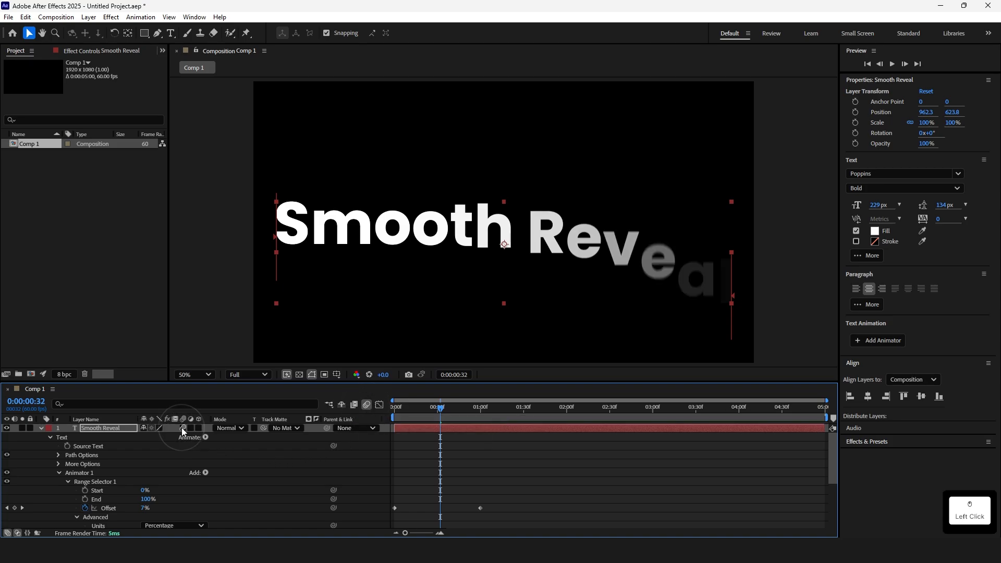
drag(441, 406, 395, 406)
key(space)
key(space)
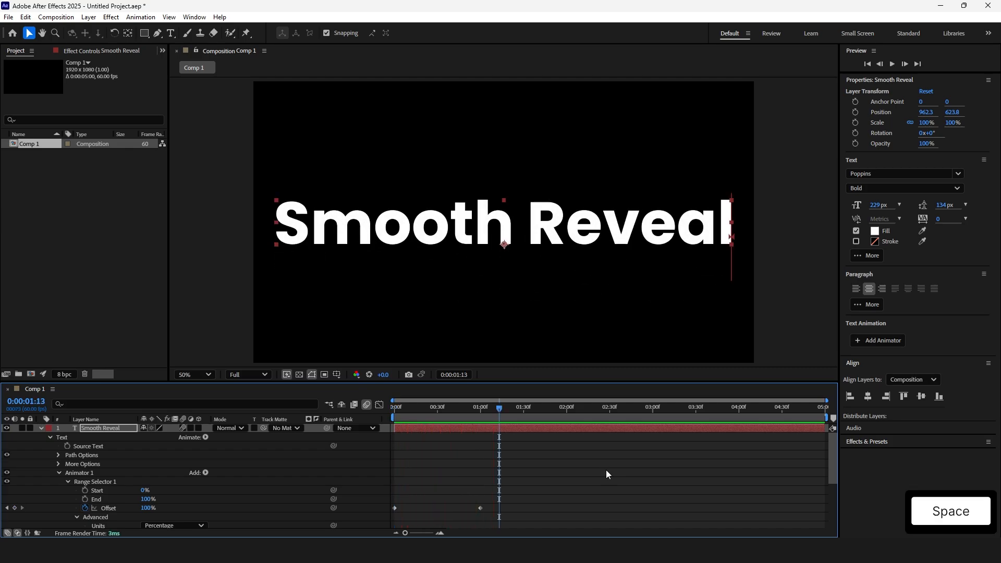
Show the layer's Offset keyframes and move the second keyframe to about 0:00:01:13
scroll(557, 475, down, 3)
scroll(511, 462, up, 2)
click(510, 427)
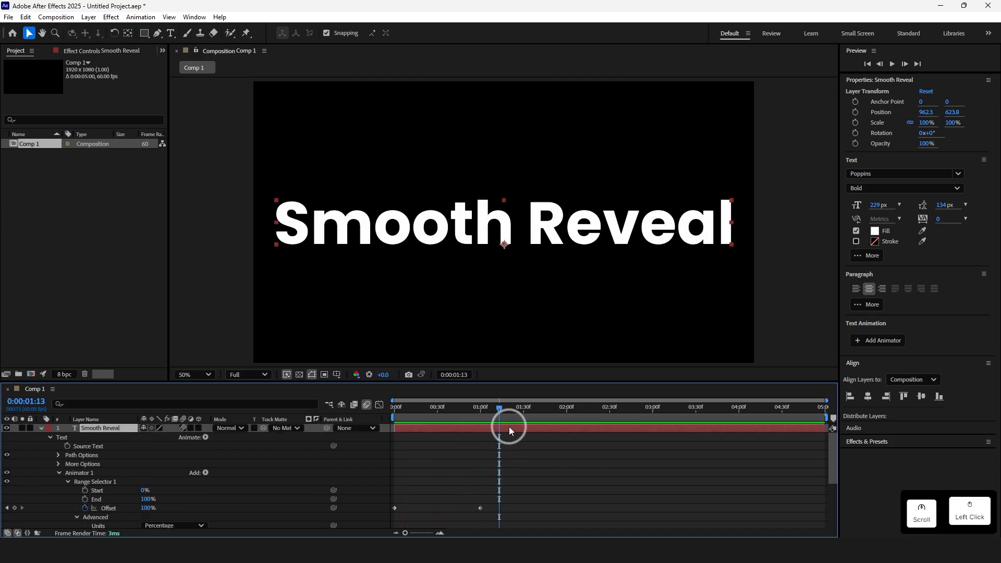
key(u)
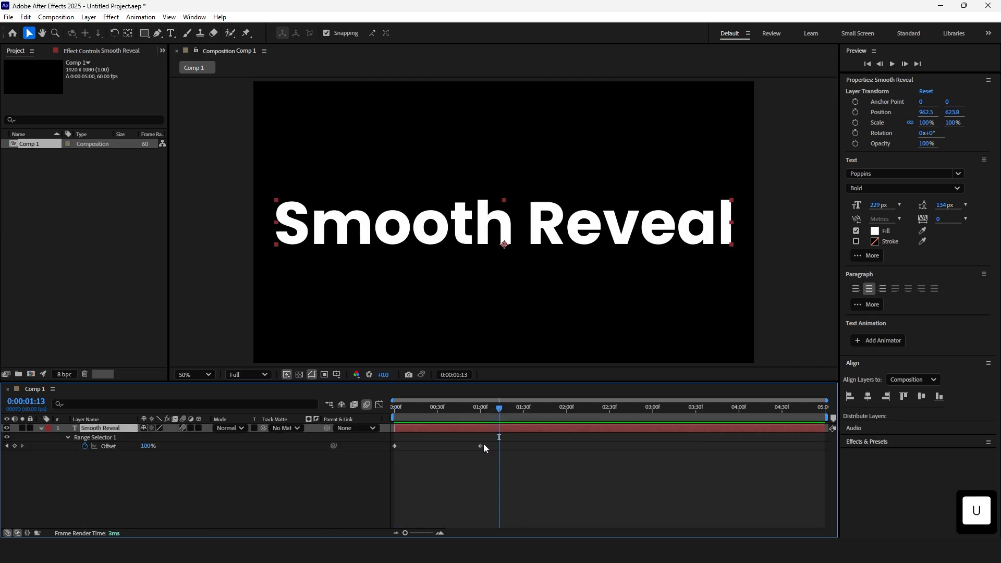
key(space)
drag(556, 416, 569, 419)
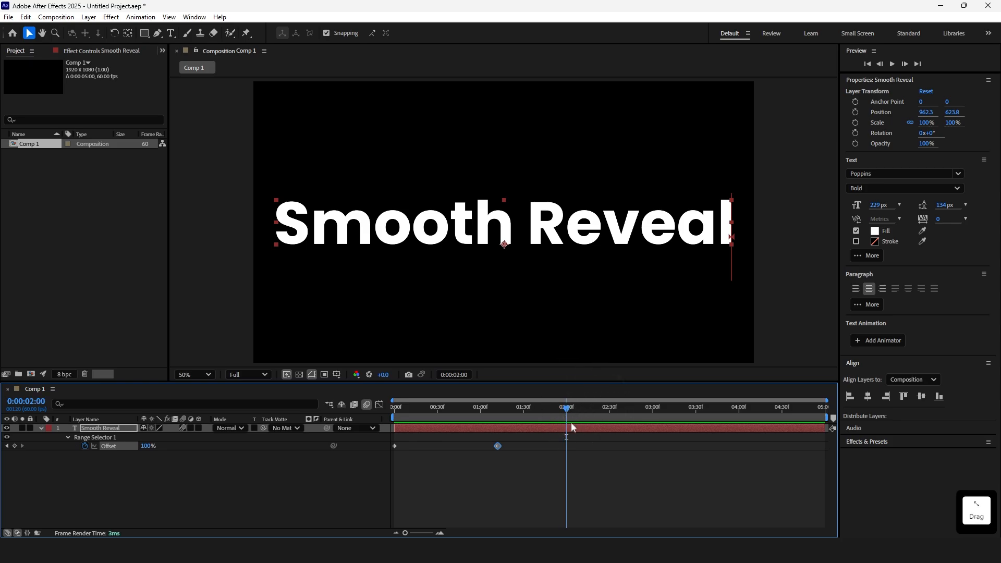
Split the Smooth Reveal layer at 2 seconds
click(576, 428)
key(u)
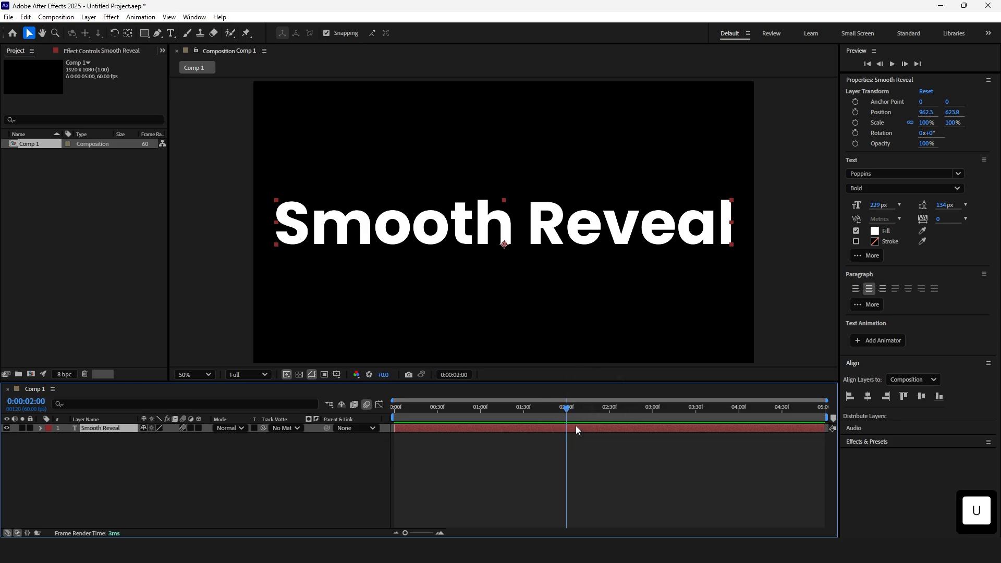
key(ctrl+shift+d)
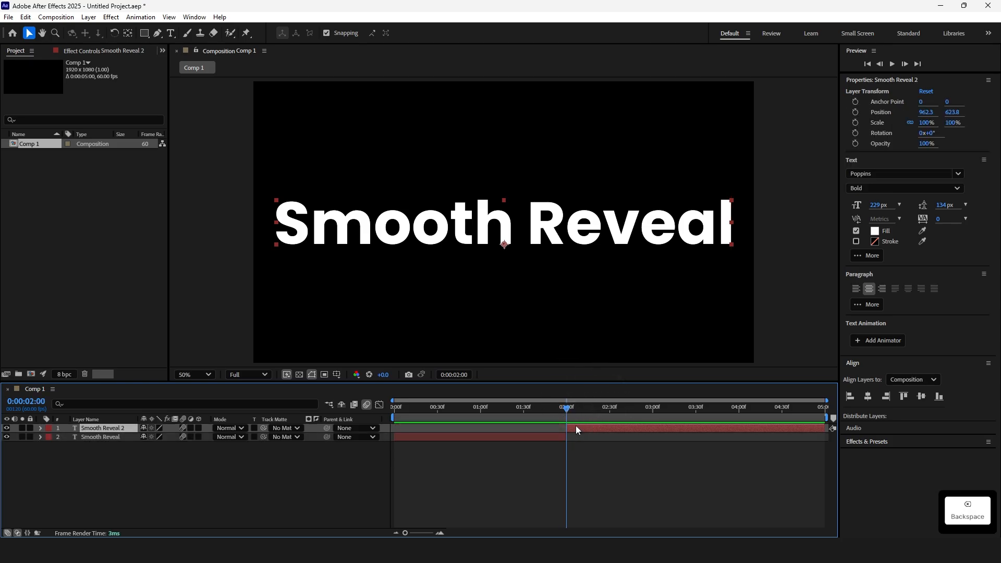
Delete the Smooth Reveal 2 segment and add a new text layer reading 'Middle Reveal'
key(BackSpace)
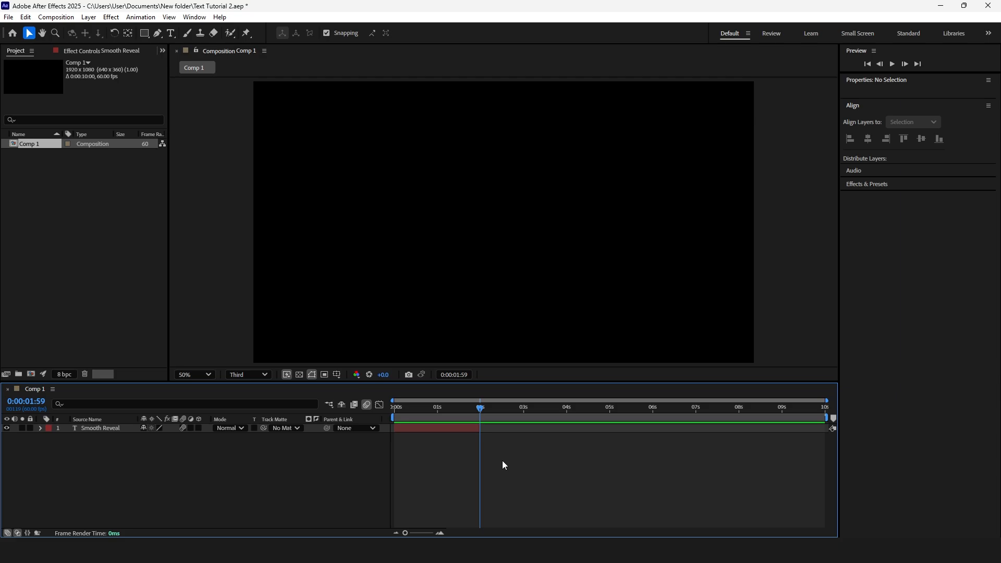
key(ctrl+t)
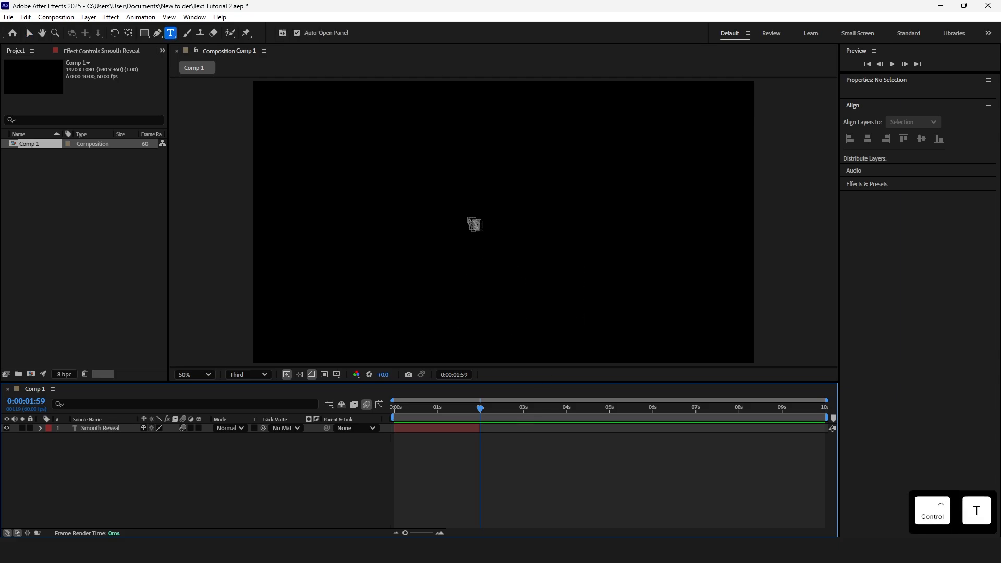
click(462, 210)
text(Middle RE)
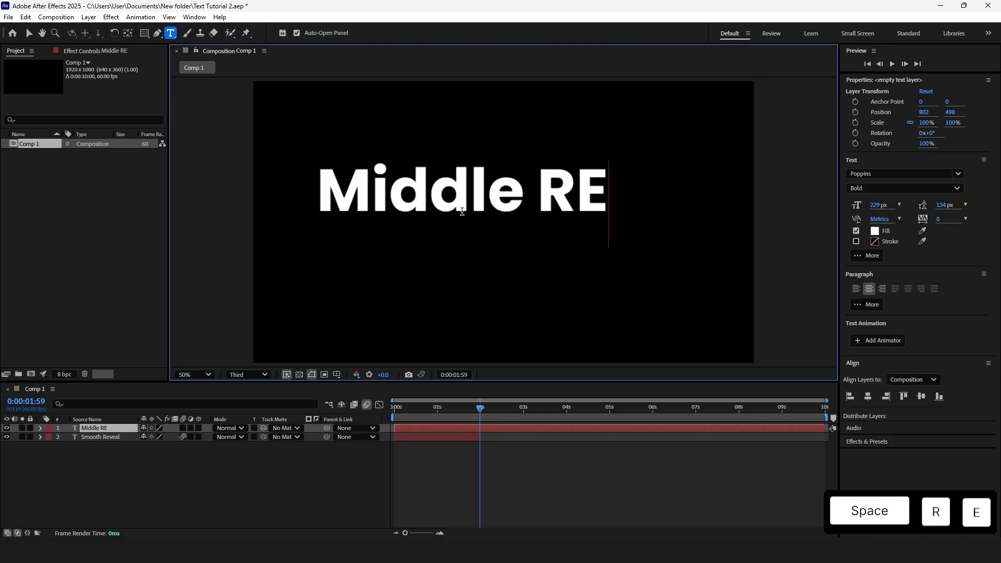
key(BackSpace)
text(eveal)
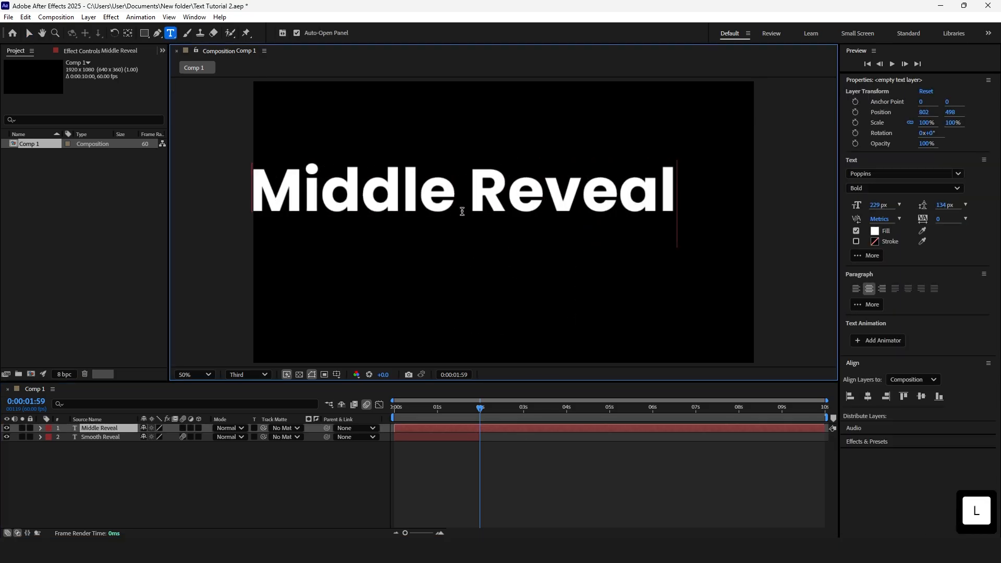
click(531, 452)
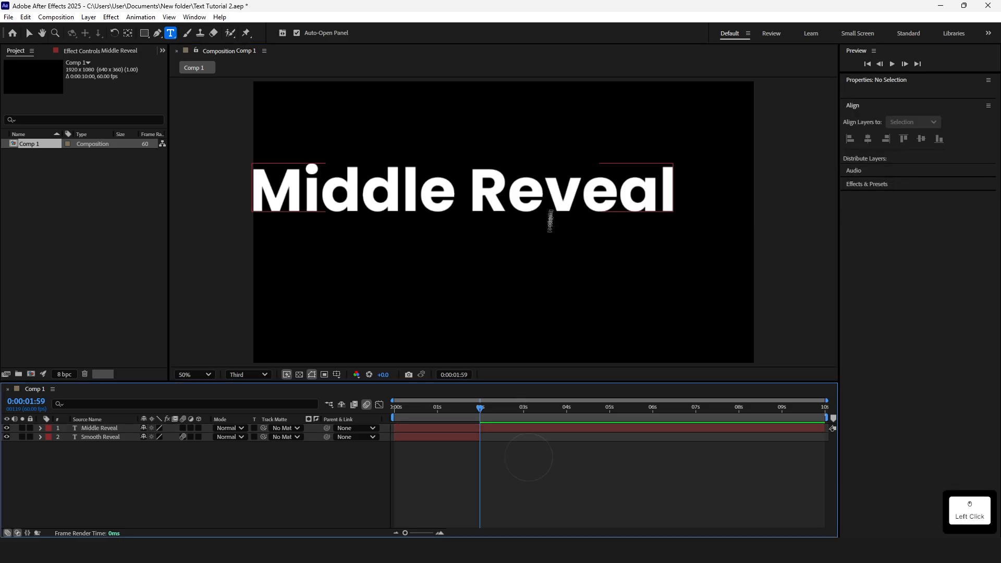
Center the Middle Reveal layer horizontally and vertically in the composition
key(v)
click(549, 207)
click(869, 397)
click(921, 397)
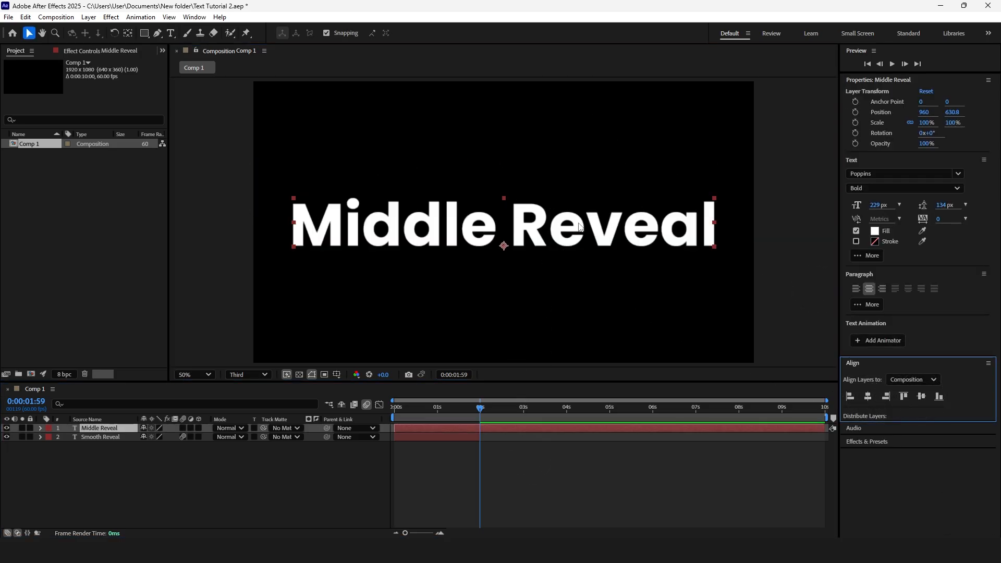
Split the Middle Reveal layer at 0:00:01:59 and delete the first segment
key(ctrl+shift+d)
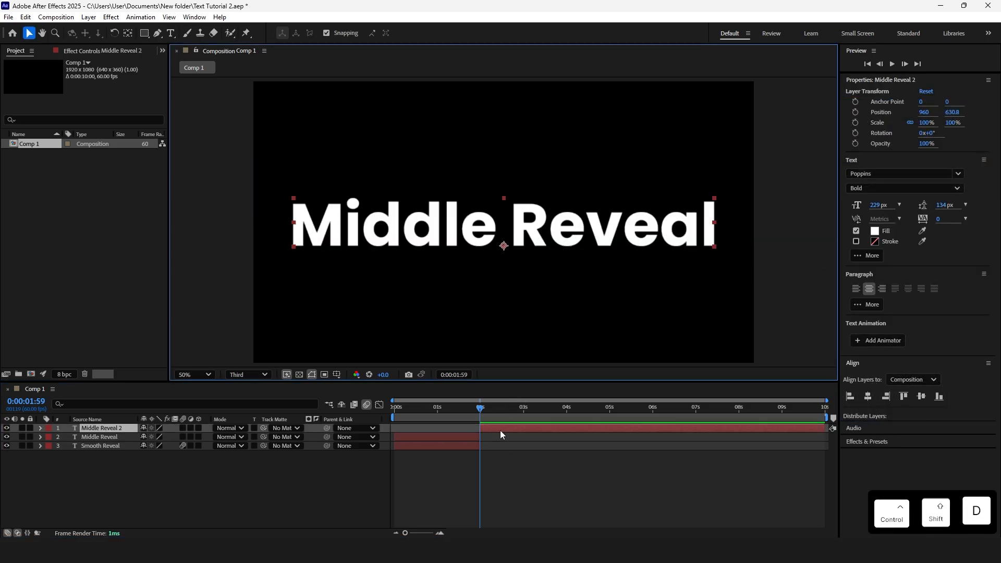
click(462, 435)
key(BackSpace)
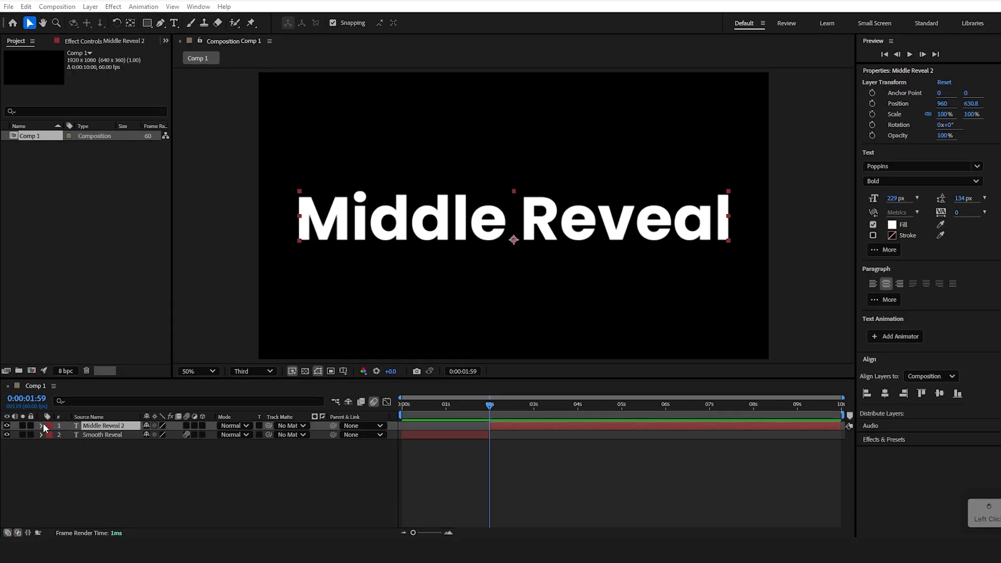
Add a text animator with Position, Opacity and Tracking properties to the Middle Reveal 2 layer
click(41, 428)
click(323, 375)
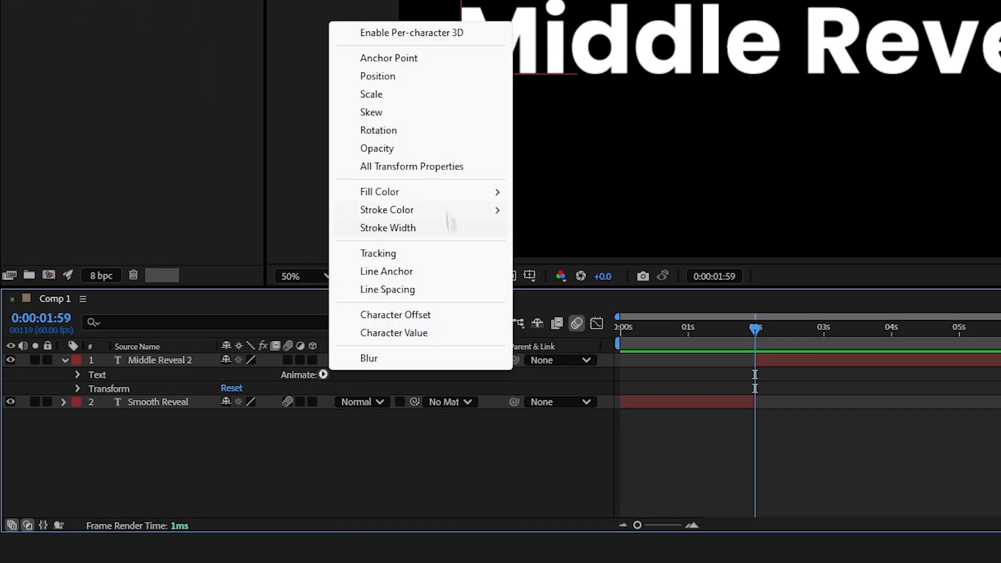
click(425, 78)
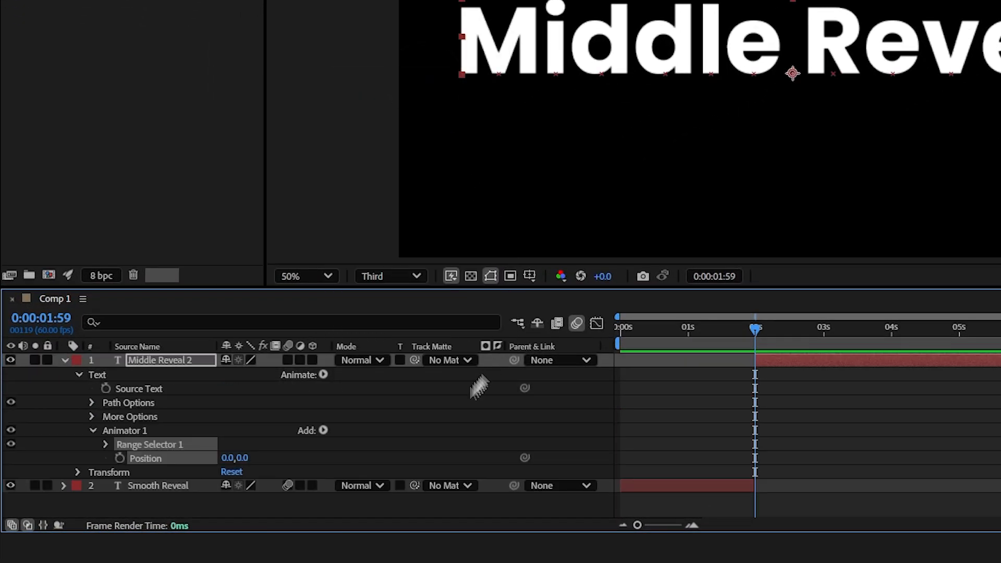
click(322, 431)
mouse_move(375, 438)
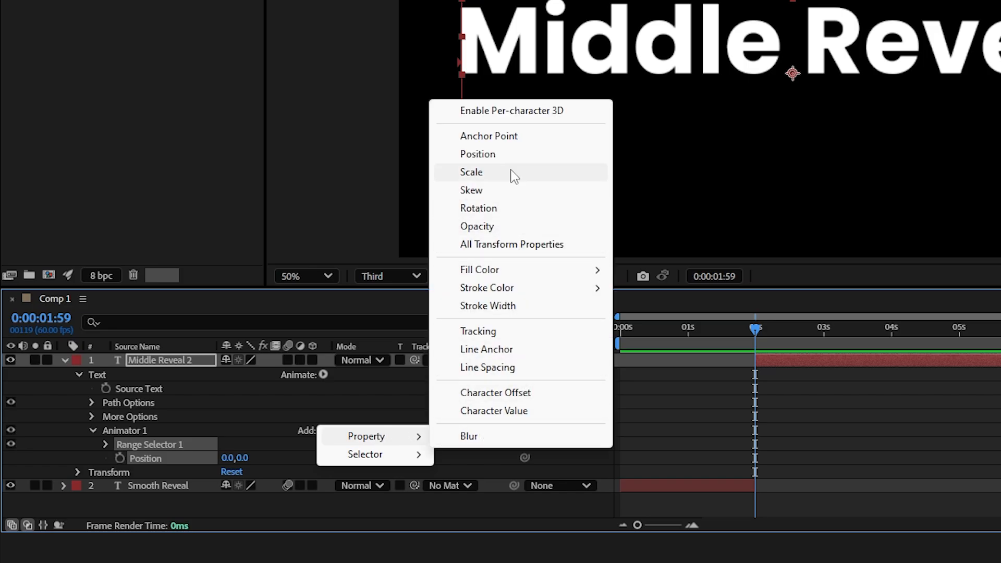
click(513, 227)
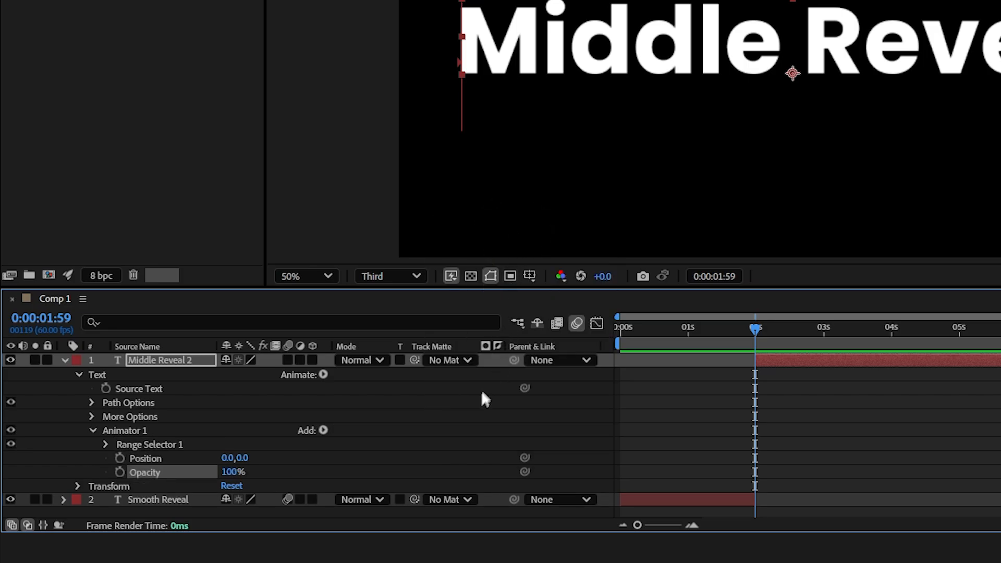
click(322, 431)
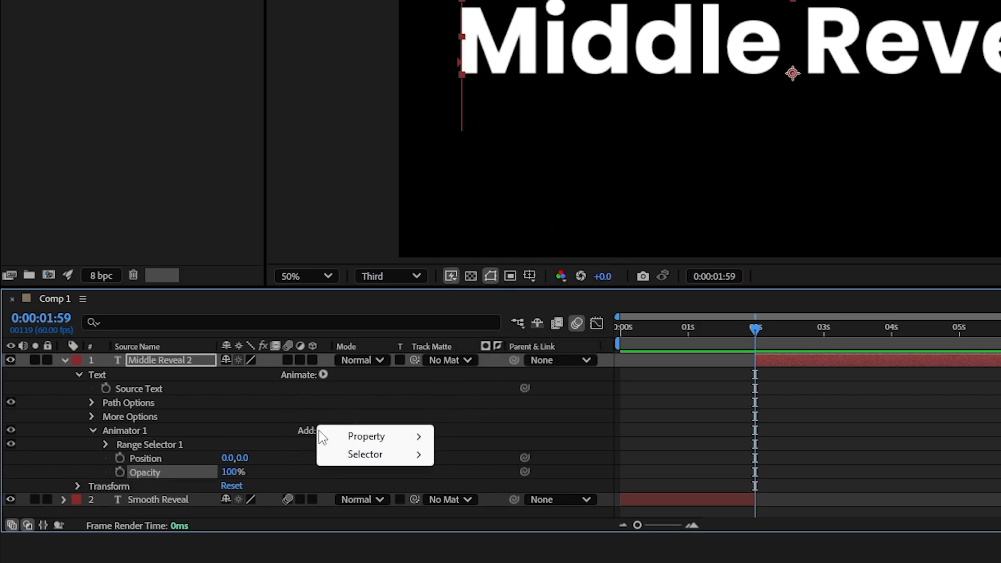
mouse_move(369, 439)
click(460, 330)
scroll(433, 402, down, 1)
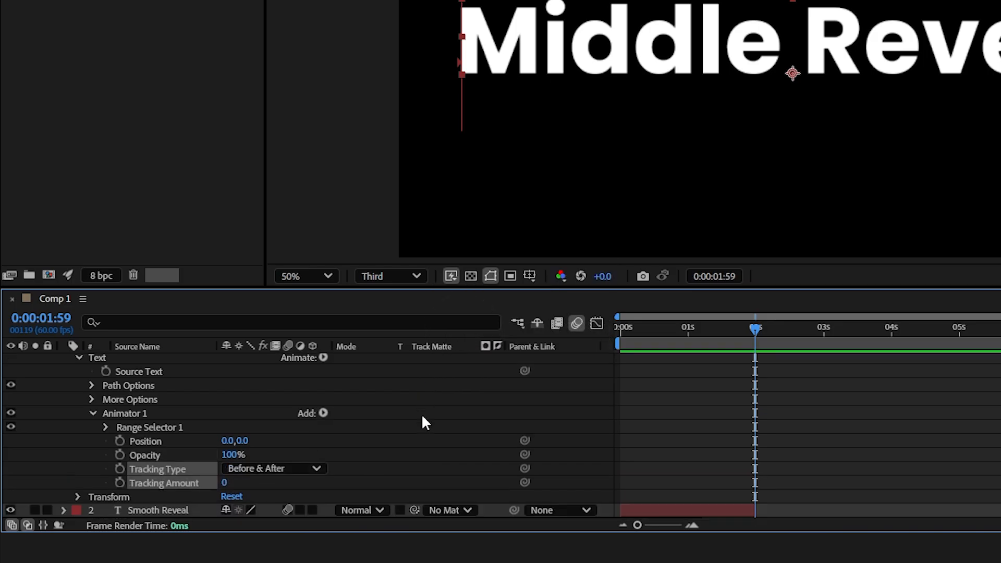
Set the animator's Tracking Amount to -121 and its Opacity to 0%
drag(230, 484, 123, 473)
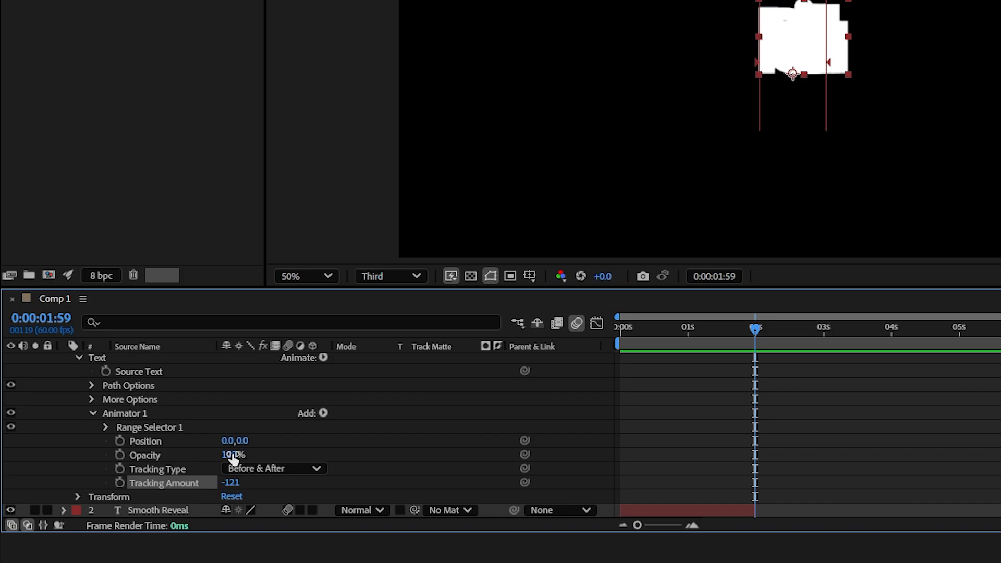
drag(232, 455, 107, 449)
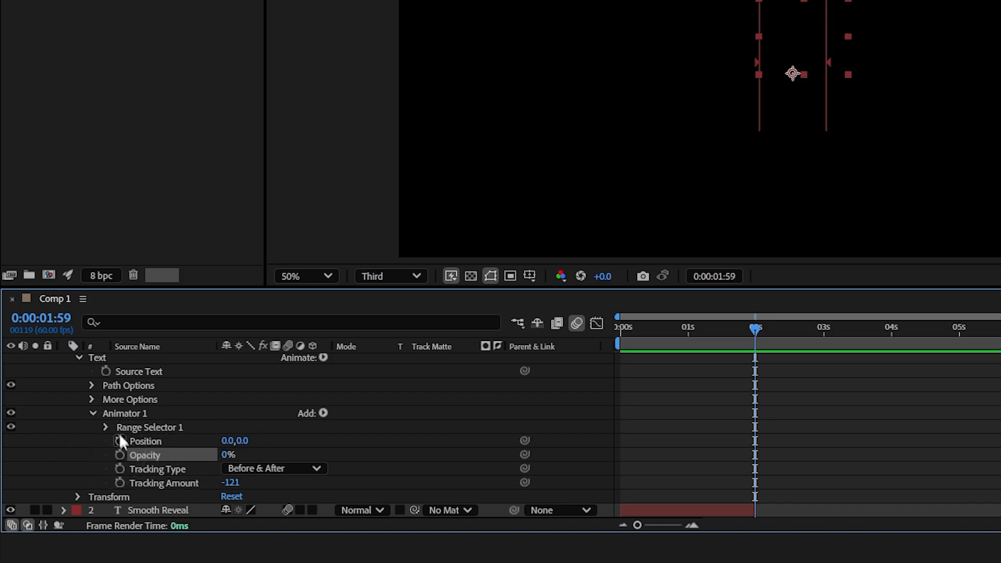
Keyframe the Range Selector Start from 0% at 0:00:01:59 to 100% at 0:00:03:59 and preview it
click(106, 427)
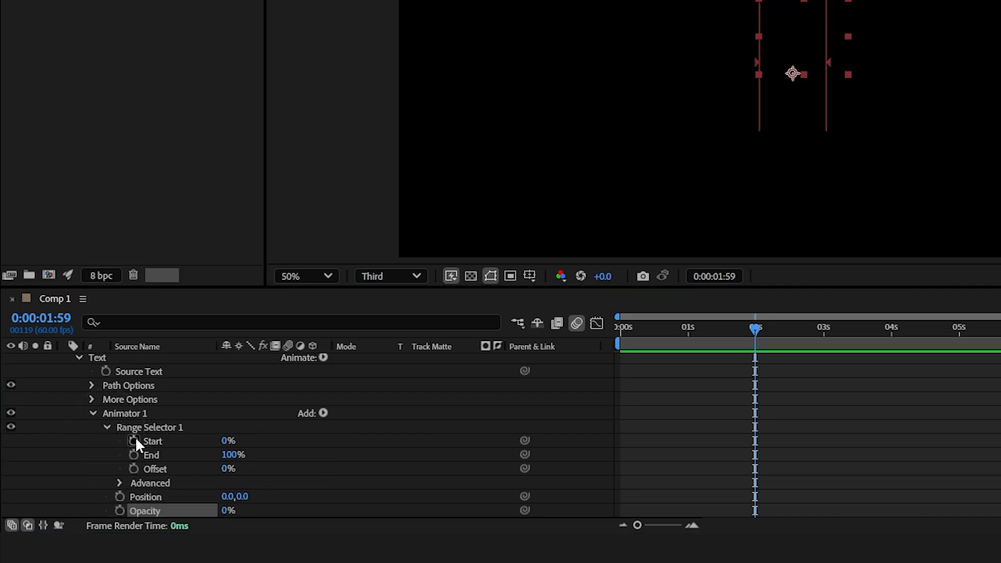
click(133, 441)
drag(756, 328, 891, 336)
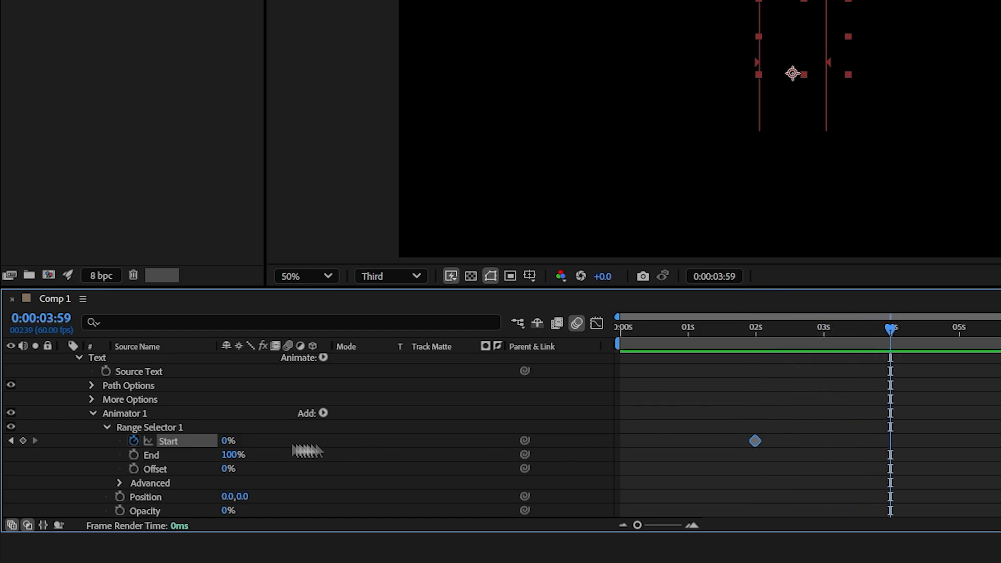
drag(227, 442, 555, 456)
drag(794, 327, 753, 328)
key(space)
key(space)
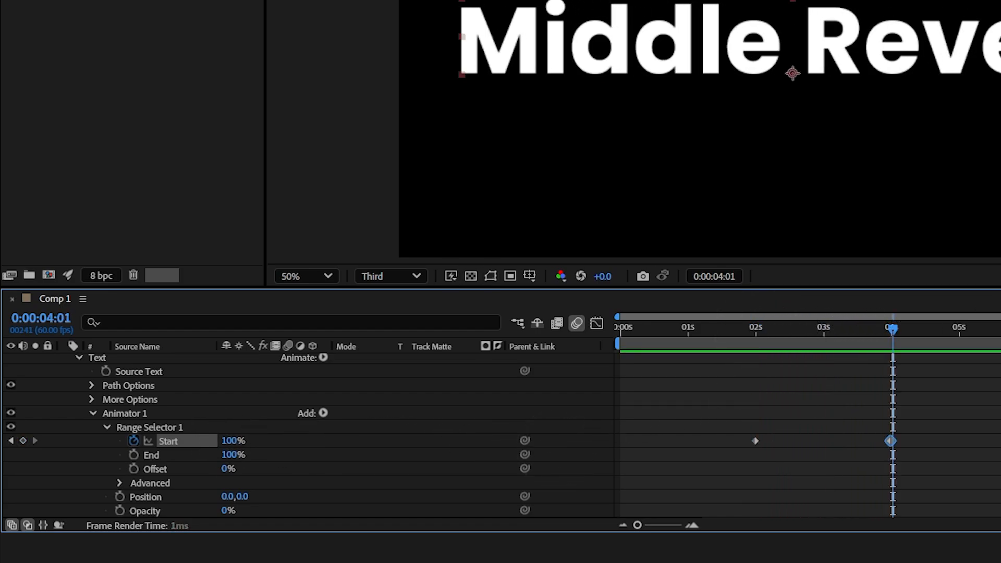
Move the second Start keyframe to about 0:00:03:03 and apply Easy Ease to both Start keyframes
drag(890, 442, 826, 441)
drag(790, 328, 744, 328)
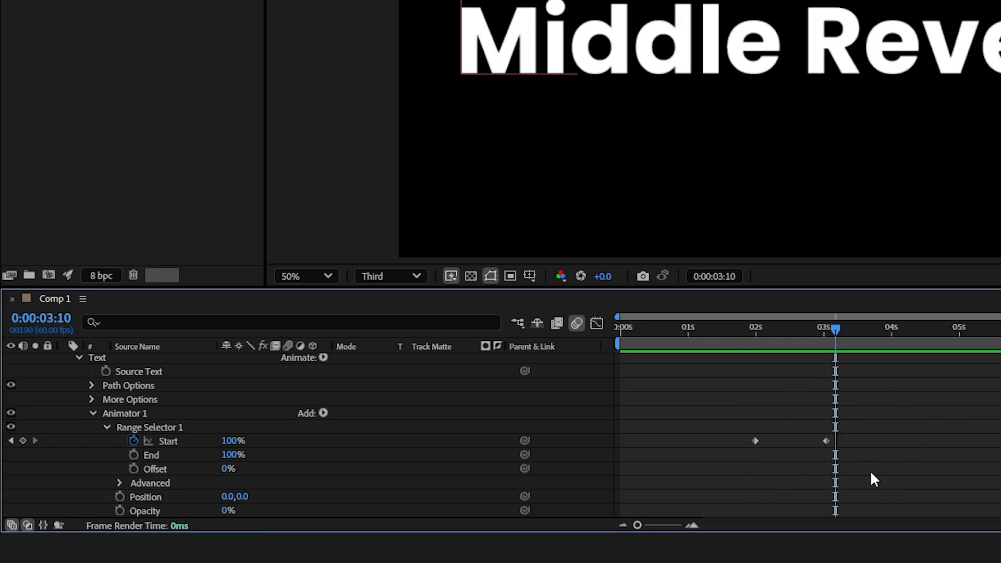
drag(887, 466, 753, 428)
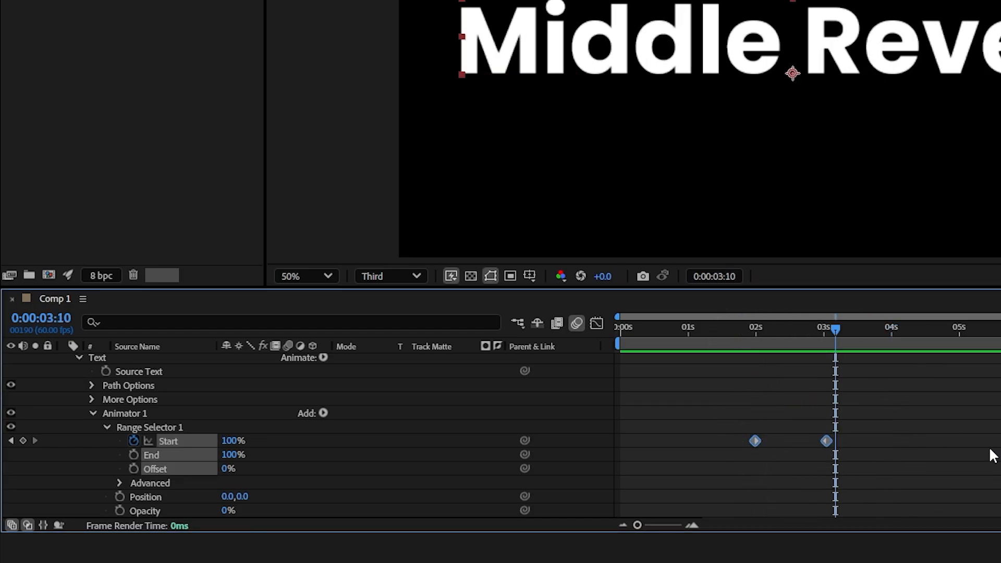
key(F9)
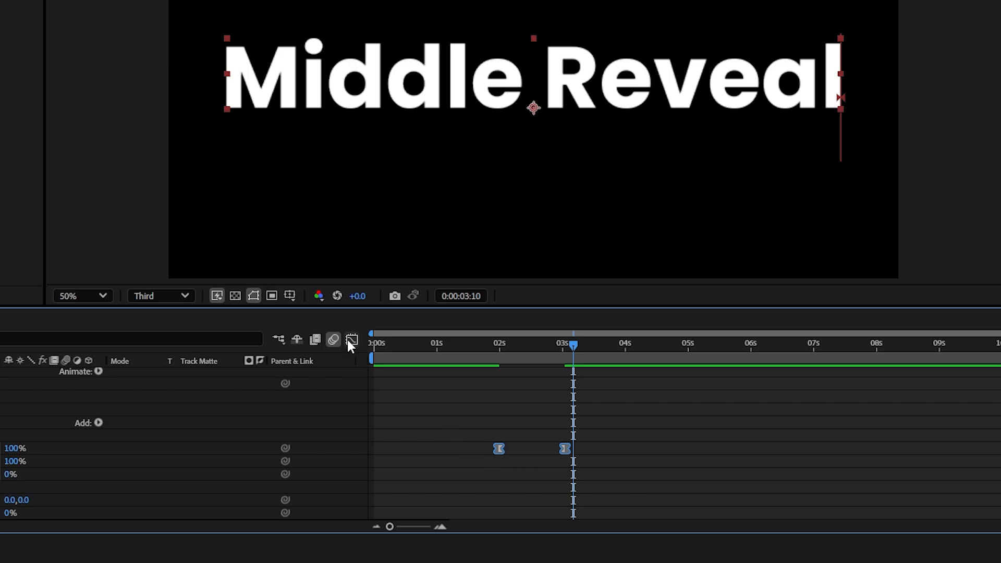
In the Graph Editor, pull both Start keyframe influence handles toward the middle for a sharp speed peak
click(350, 340)
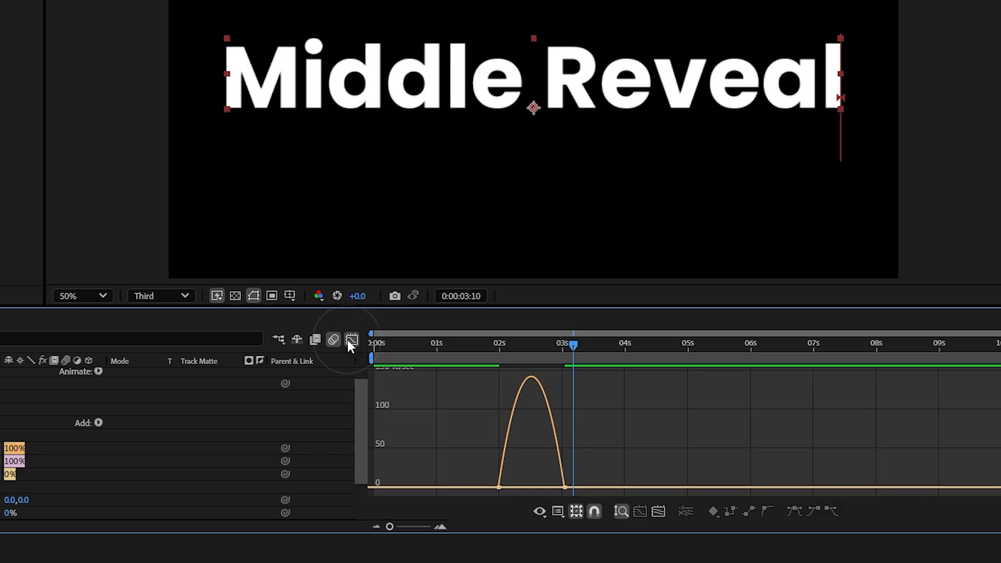
drag(481, 468, 531, 488)
drag(594, 477, 531, 488)
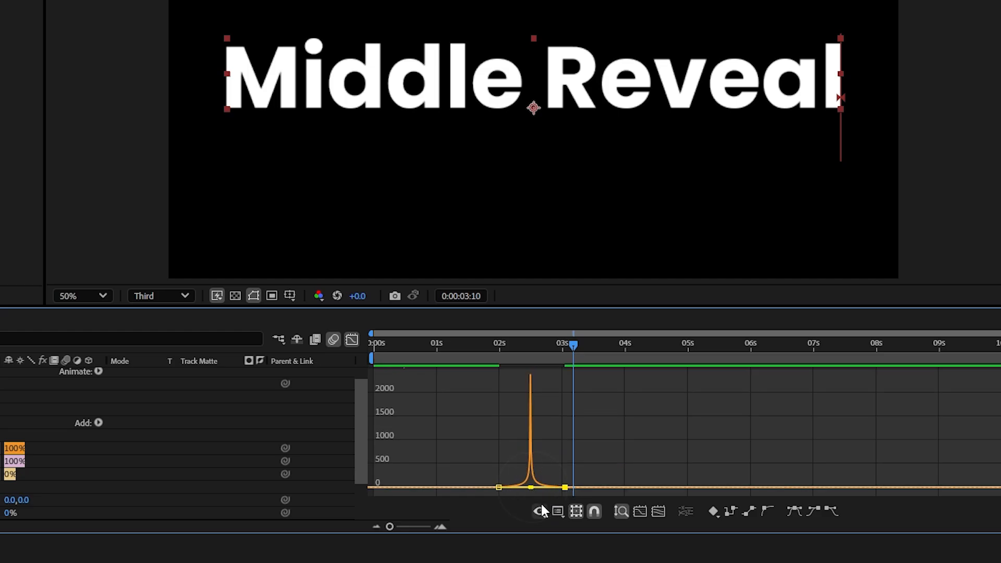
click(352, 340)
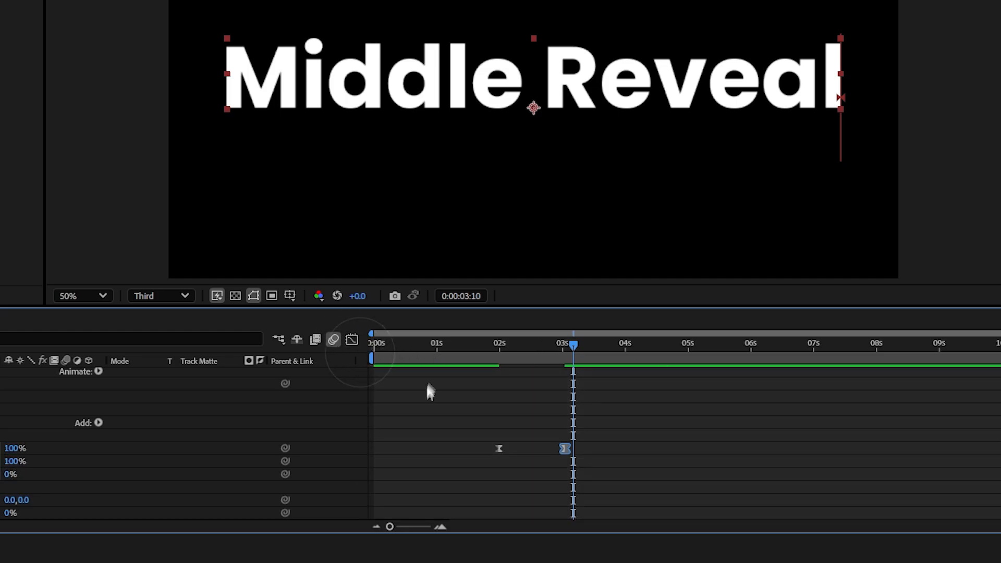
Play the animation and collapse the Middle Reveal 2 layer's properties
key(space)
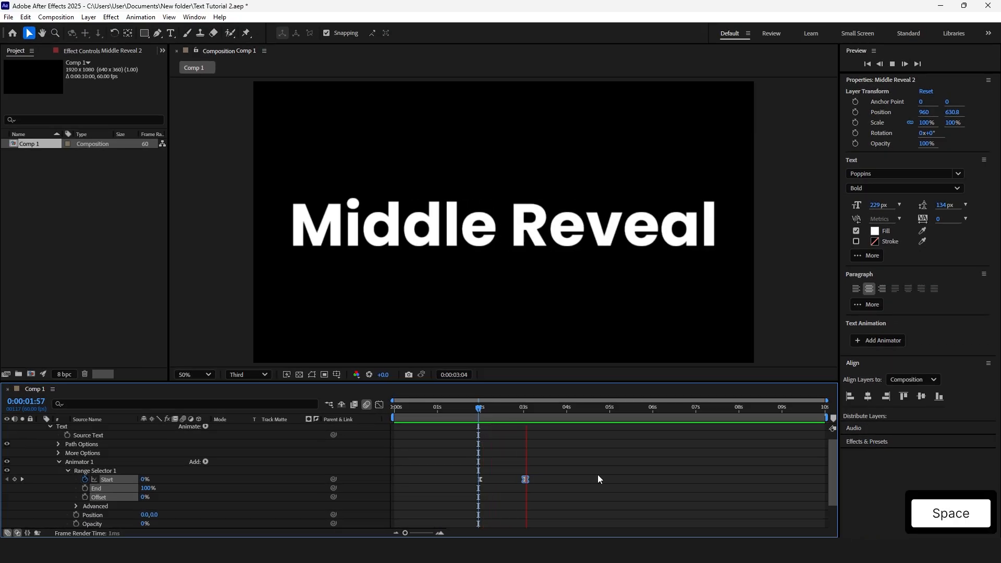
scroll(571, 427, up, 1)
click(570, 429)
key(u)
click(565, 496)
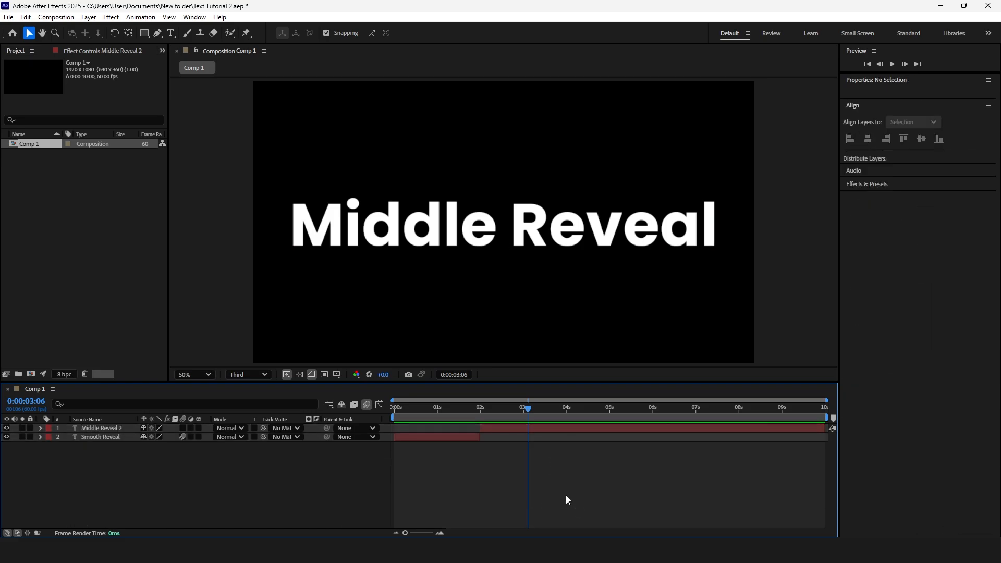
Save the project and preview the animation from the start
key(ctrl+s)
key(space)
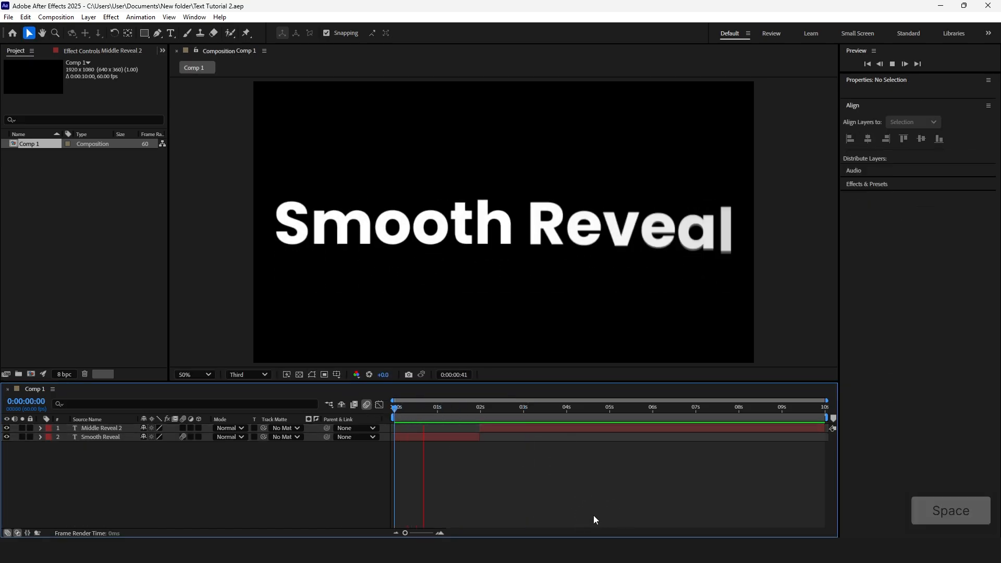
key(space)
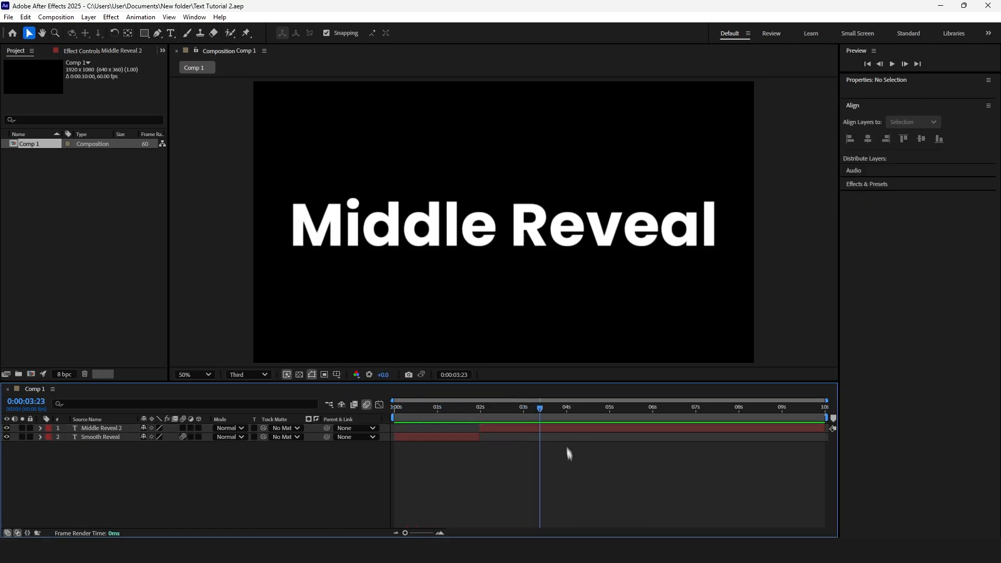
Split the Middle Reveal 2 layer at 0:00:03:35 and delete the segment after it
click(562, 428)
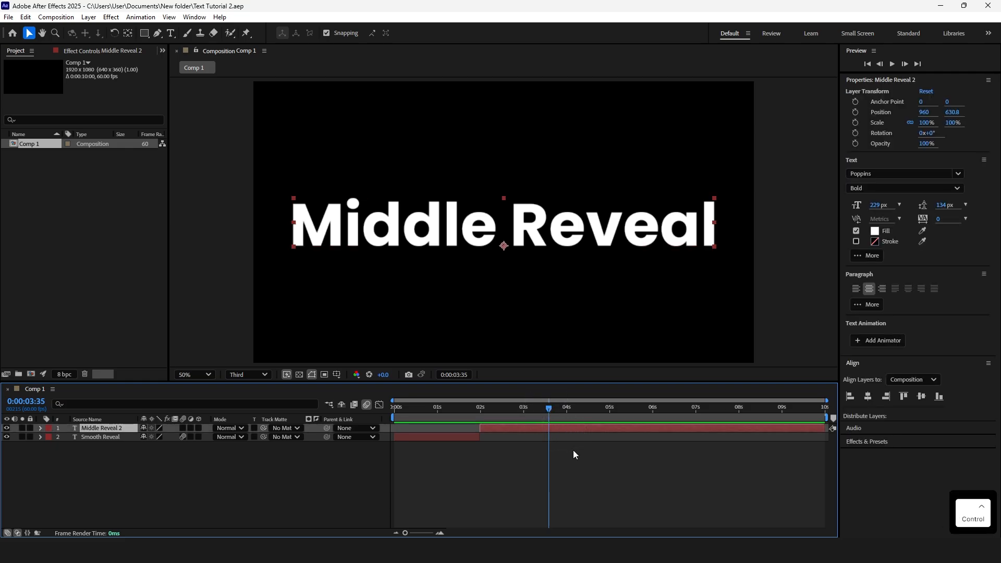
key(ctrl+shift+d)
key(BackSpace)
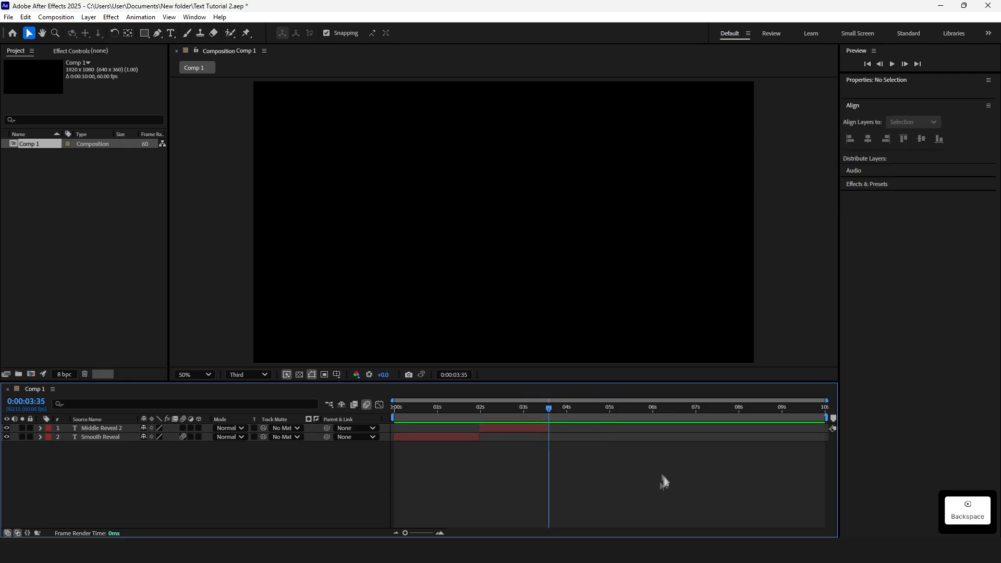
Create a new text layer reading 'Quick Reveal'
key(ctrl+t)
click(487, 237)
text(Quick Reveal)
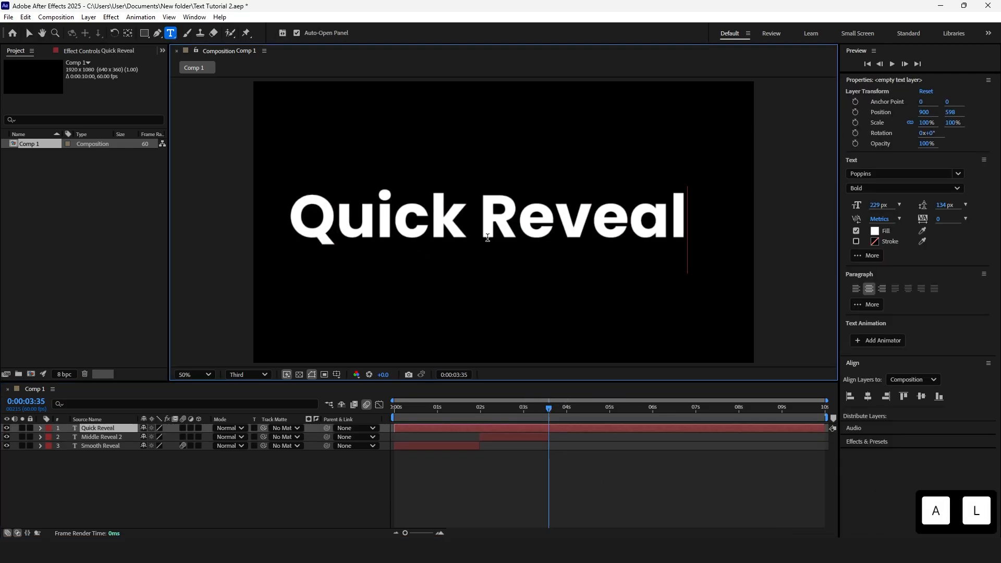
click(555, 475)
Center the Quick Reveal layer horizontally and vertically in the composition
click(689, 429)
click(868, 397)
click(922, 396)
Split the Quick Reveal layer at 0:00:03:35 and delete the first segment
key(ctrl+shift+d)
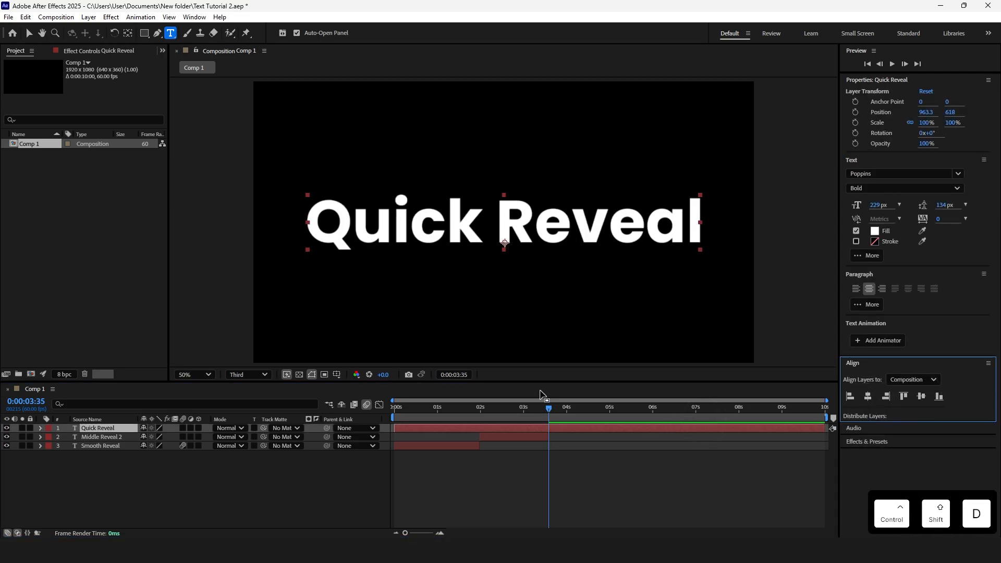
click(515, 436)
key(BackSpace)
Add a Position text animator to the Quick Reveal 2 layer
click(580, 427)
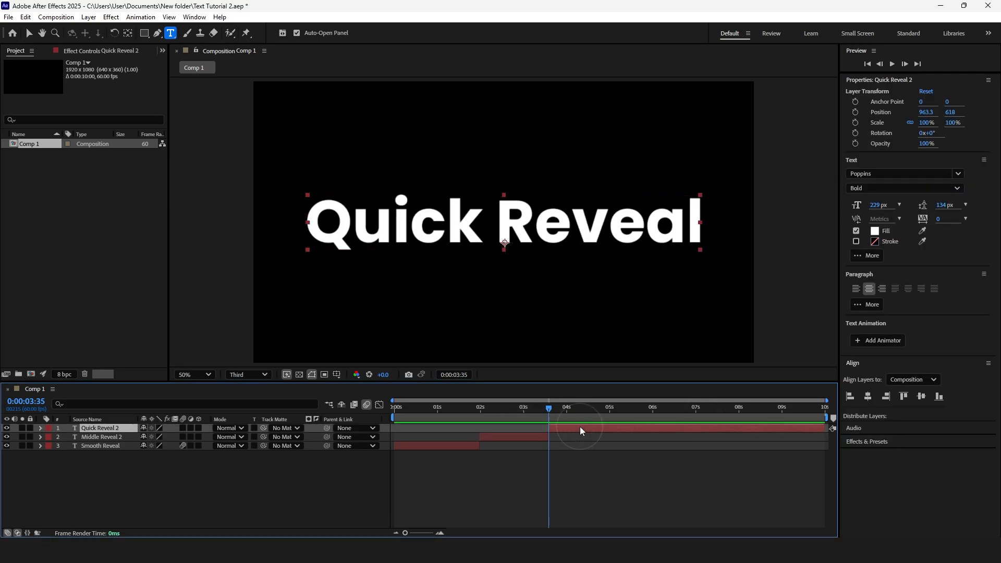
click(40, 428)
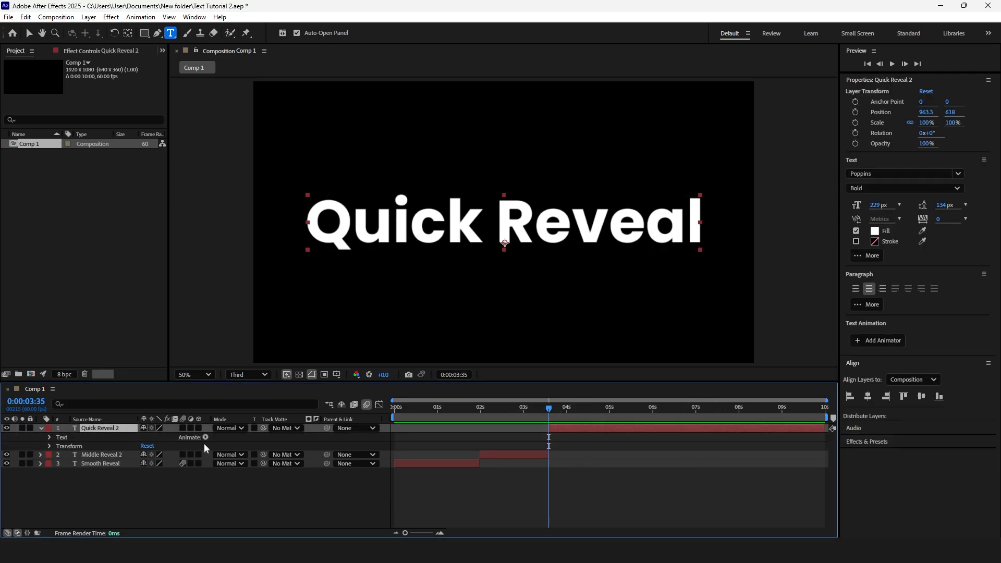
click(205, 437)
click(268, 248)
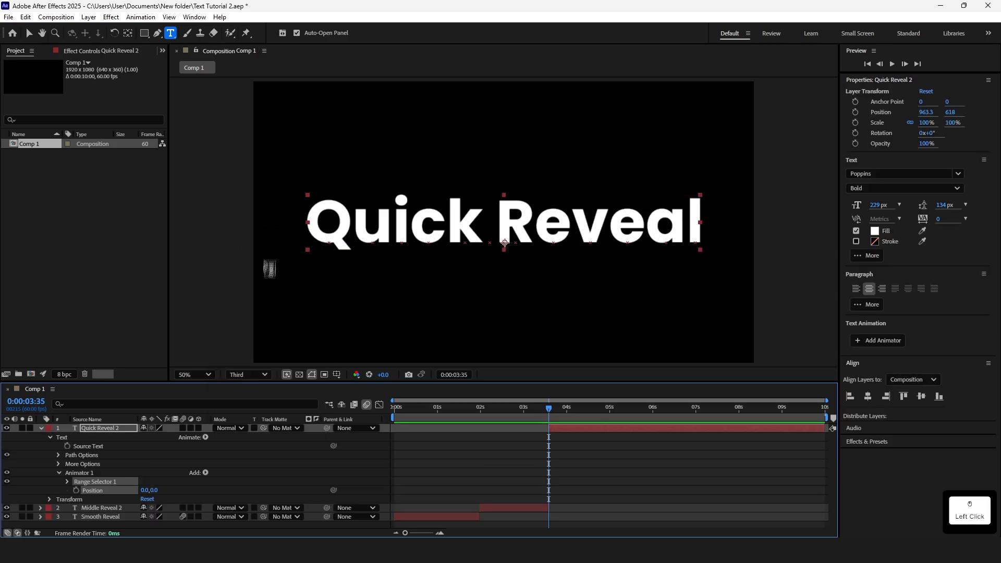
Add Opacity and Tracking properties to Animator 1 of the Quick Reveal 2 layer
click(206, 473)
click(231, 476)
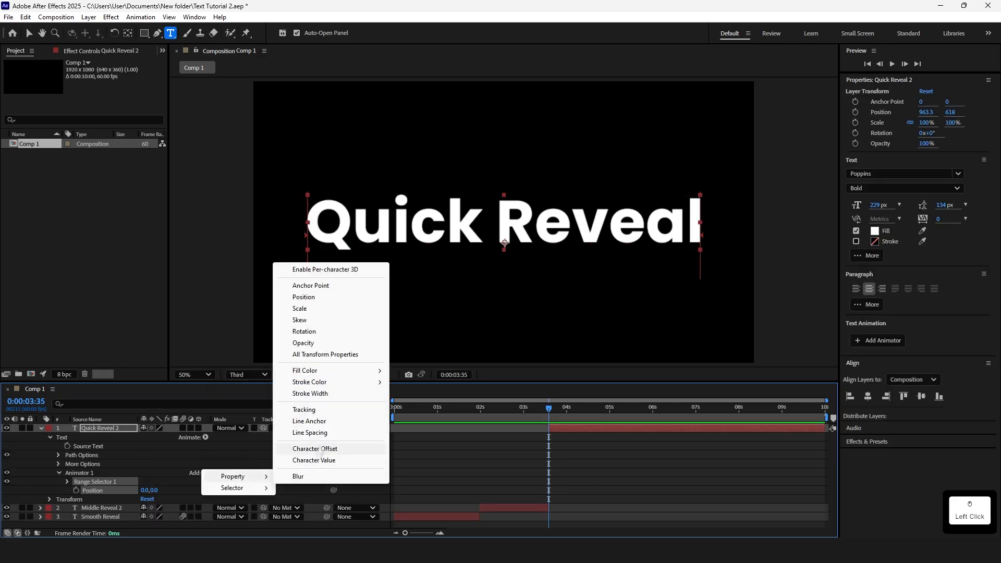
click(316, 343)
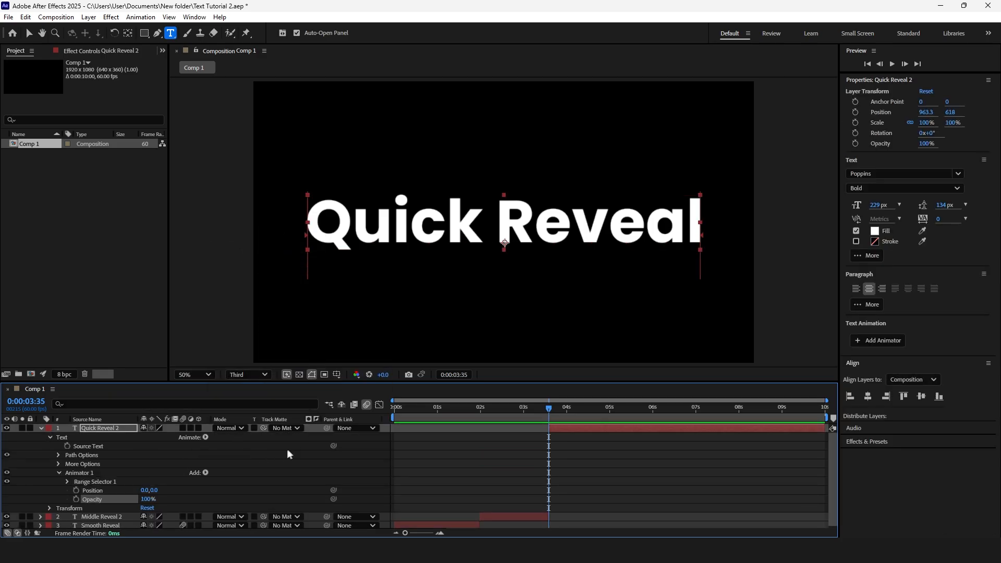
click(206, 473)
click(232, 476)
click(314, 411)
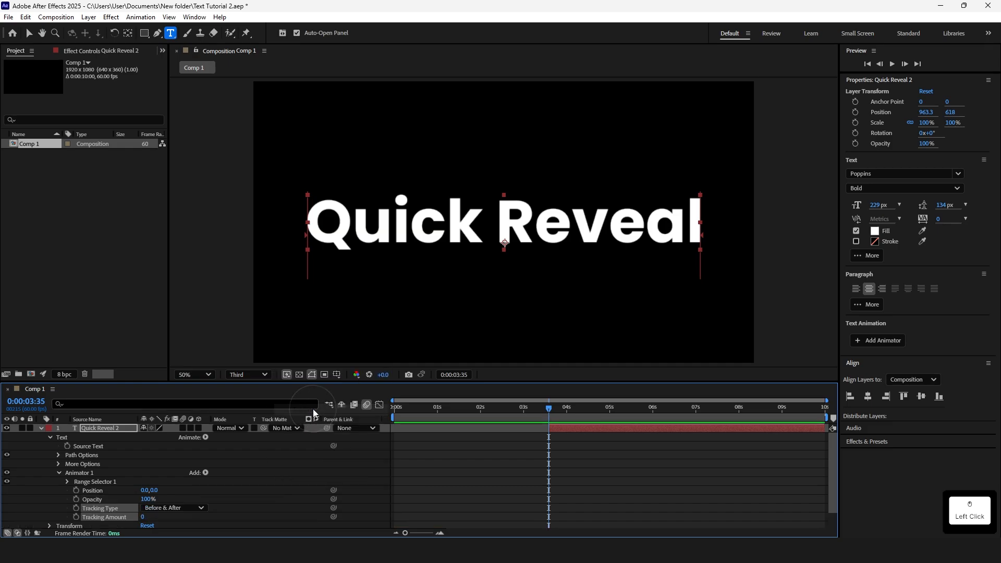
Set Animator 1's Position to 0,180, its Opacity to 0% and its Tracking Amount to about -123
scroll(268, 468, down, 2)
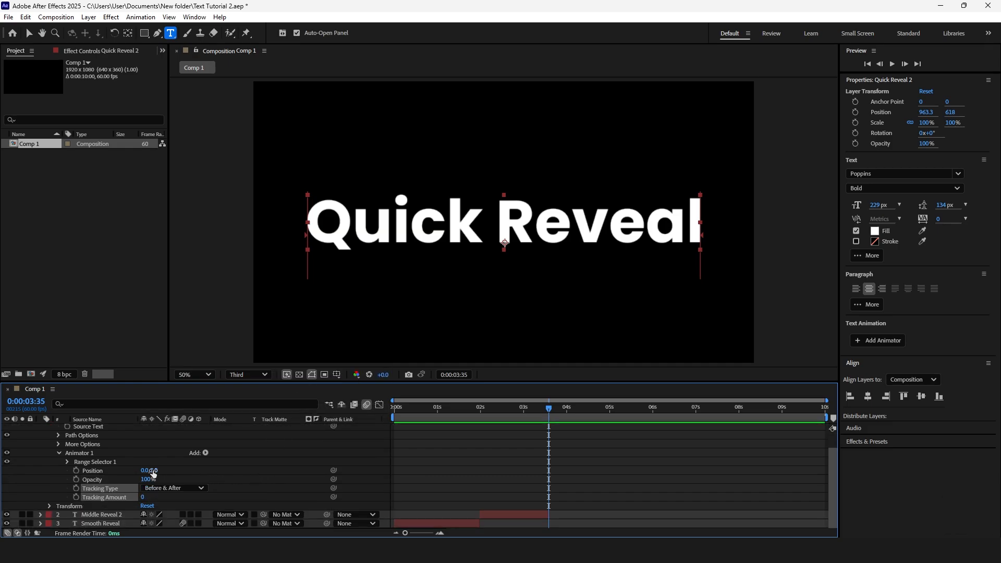
drag(153, 474, 79, 495)
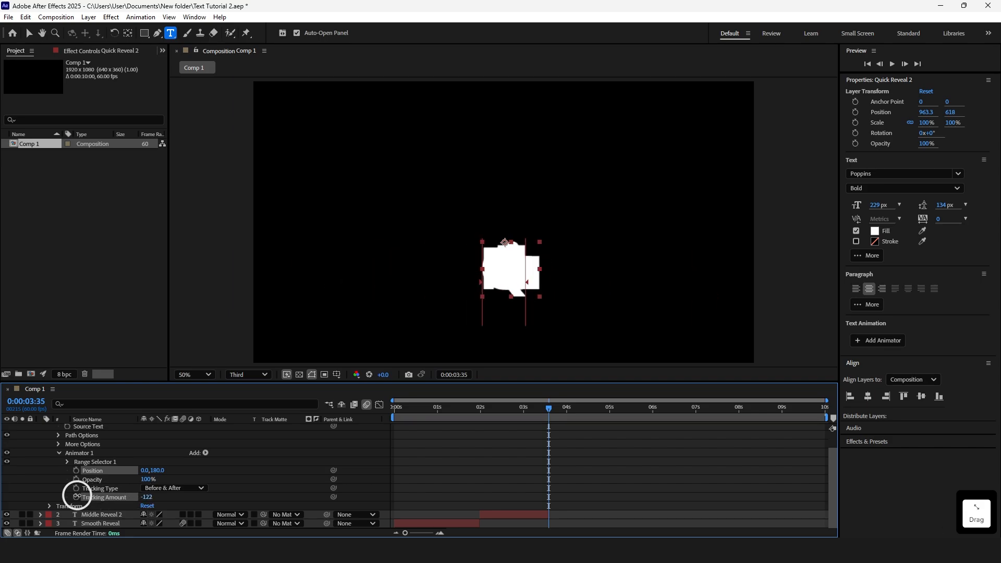
drag(147, 479, 83, 480)
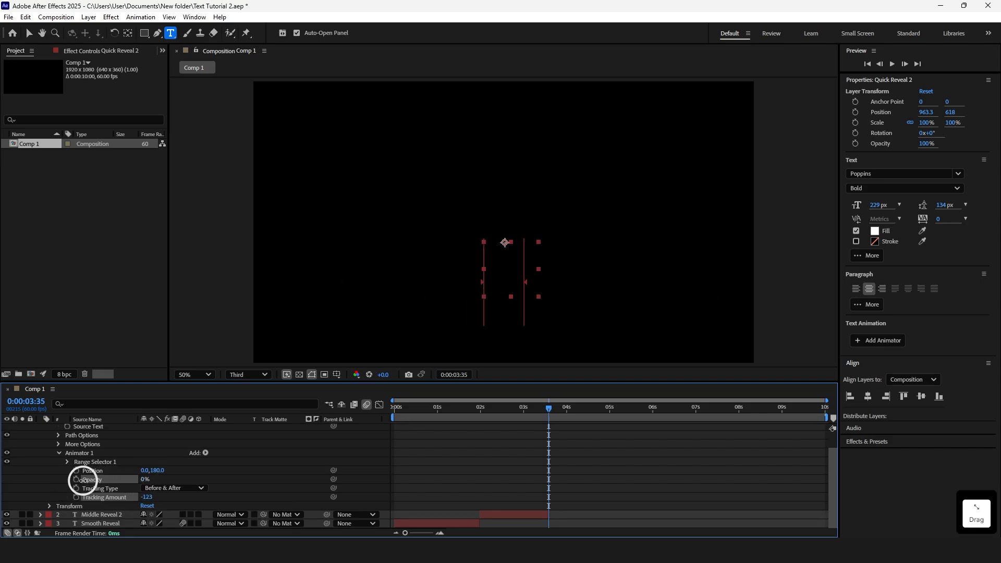
Keyframe Range Selector 1's Start from 0% at 0:00:03:35 to 100% at 0:00:05:01
click(67, 461)
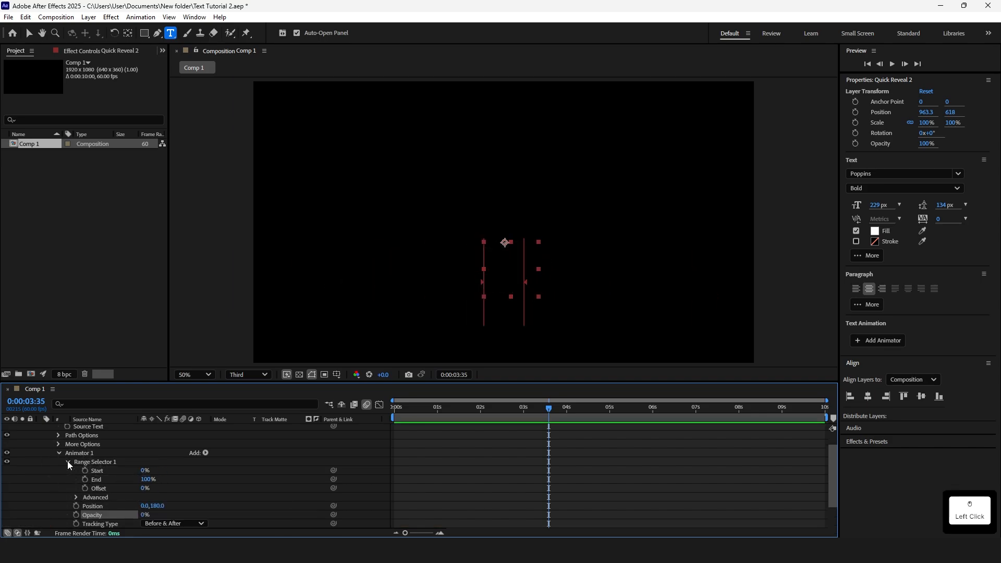
click(85, 470)
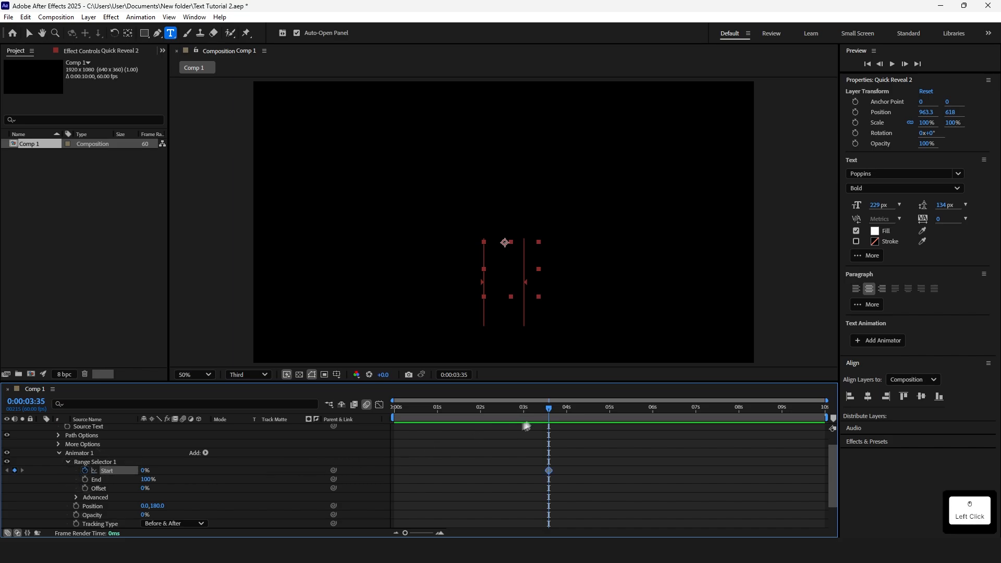
drag(550, 407, 612, 408)
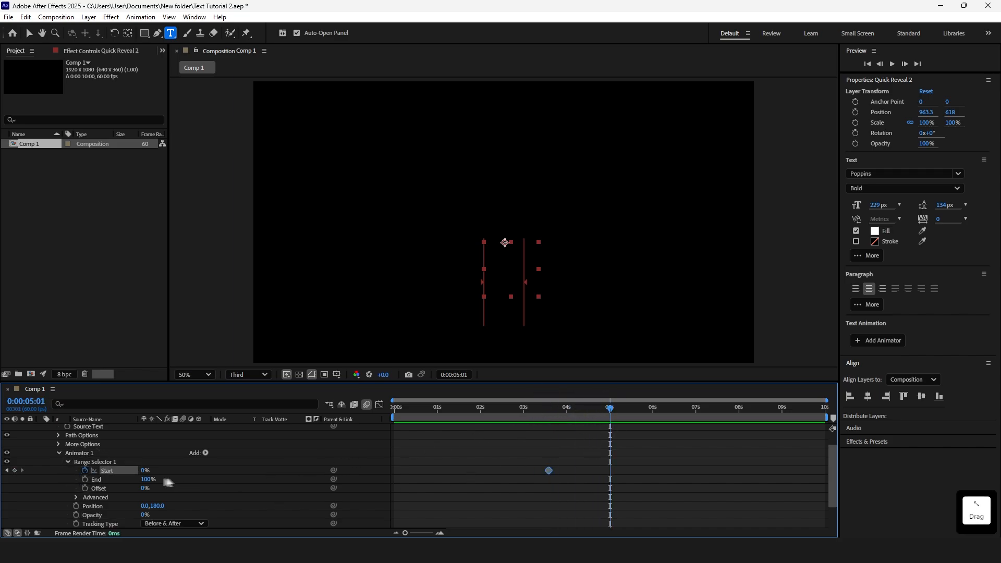
drag(145, 470, 258, 475)
Preview the Quick Reveal animation from around the first Start keyframe
scroll(656, 462, up, 2)
click(557, 410)
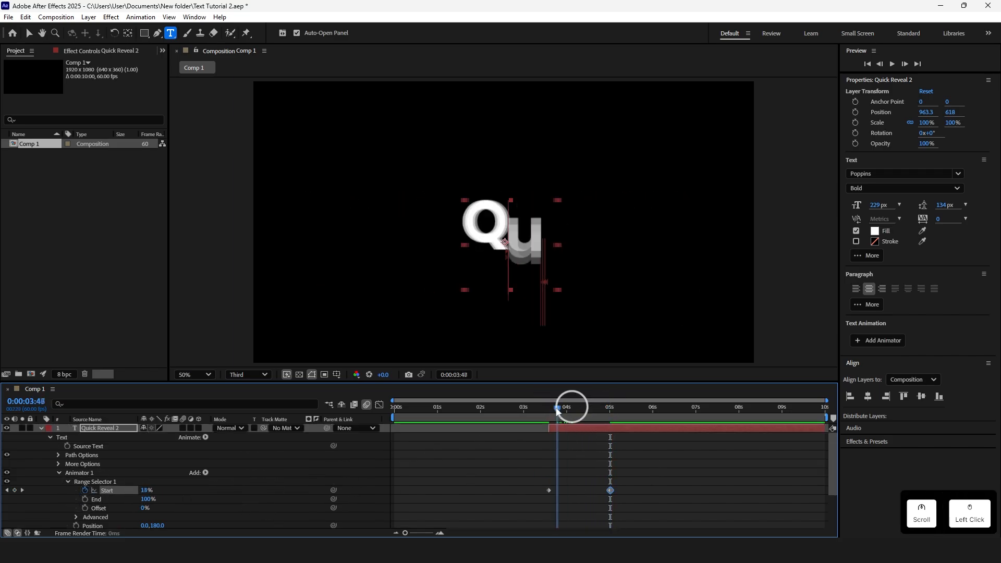
key(j)
key(space)
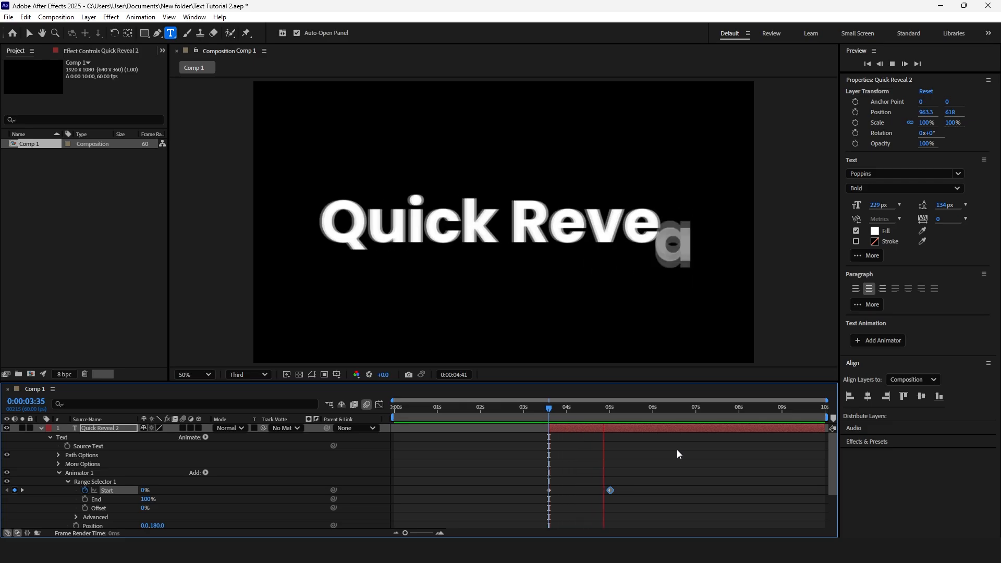
key(space)
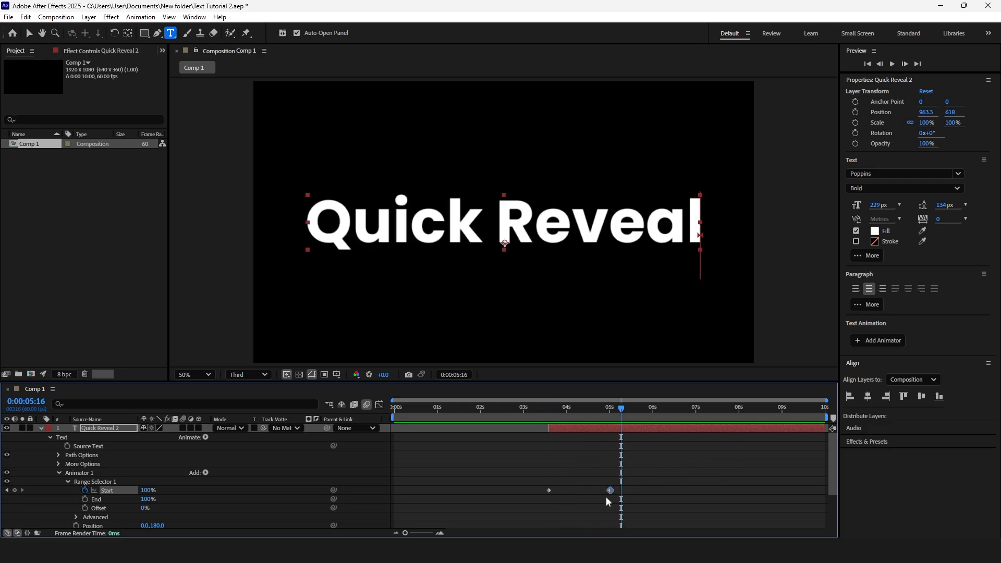
Save the project and move the 100% Start keyframe earlier, closer to the first keyframe
drag(610, 491, 608, 491)
key(ctrl+s)
drag(608, 490, 542, 486)
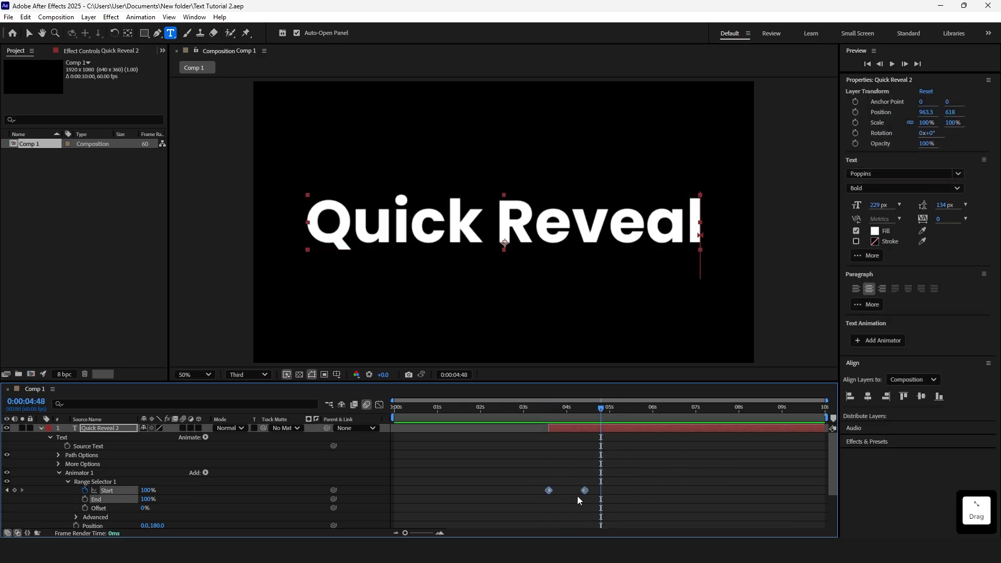
Apply Easy Ease to both Start keyframes of the Range Selector
key(F9)
key(ctrl+z)
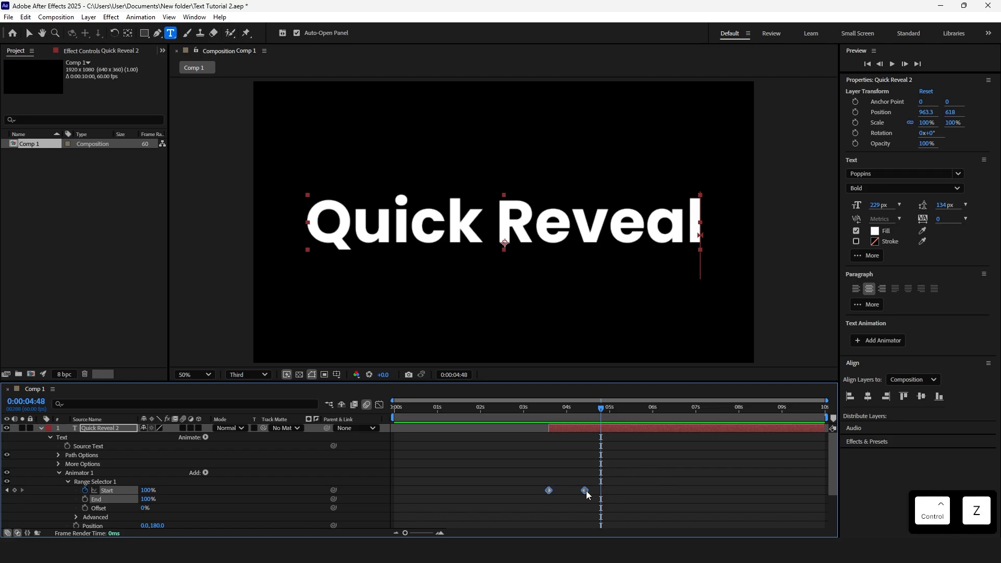
right_click(584, 491)
mouse_move(678, 484)
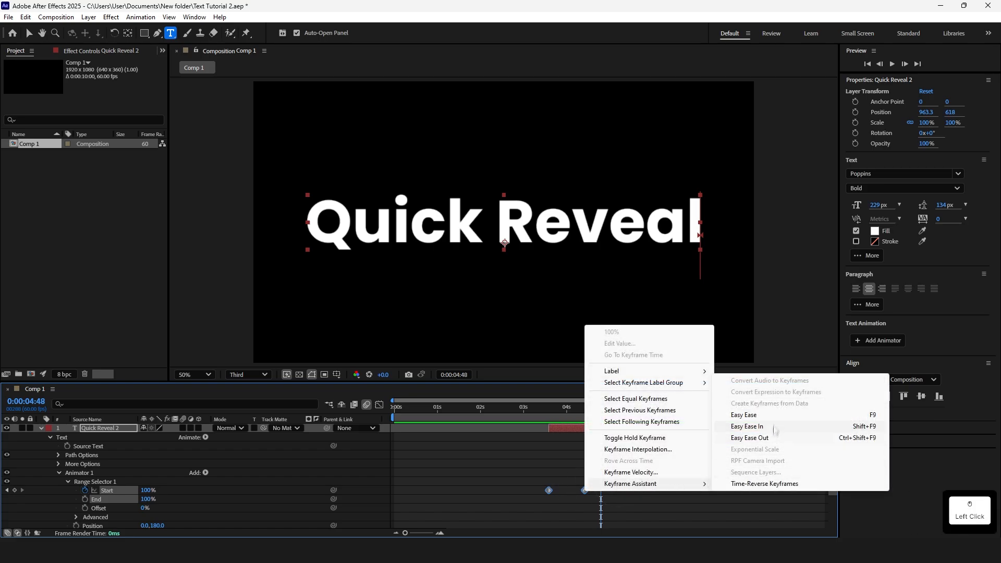
click(773, 418)
In the Graph Editor's speed graph, pull the Start keyframe influence handles inward to create a sharp speed peak
click(380, 405)
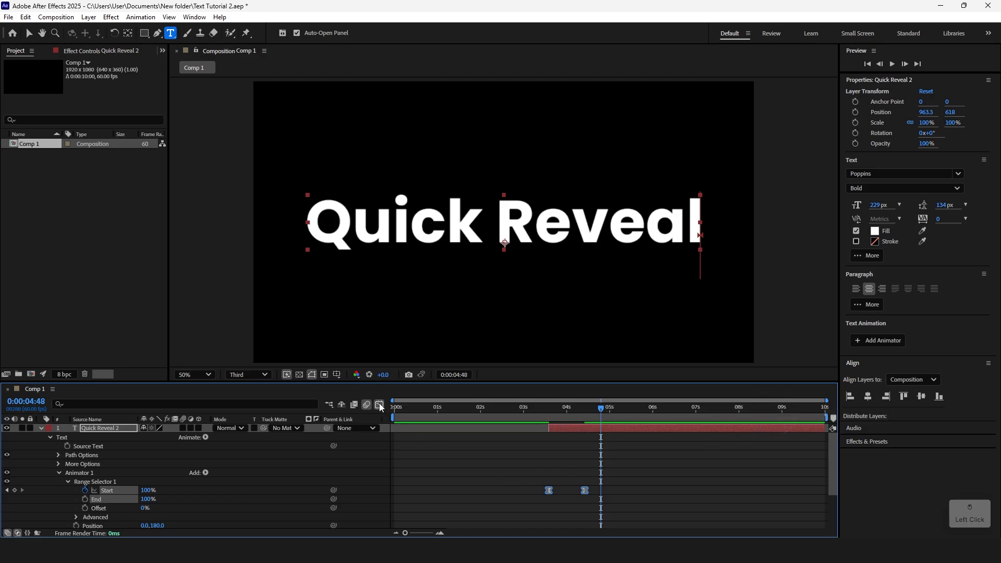
right_click(642, 459)
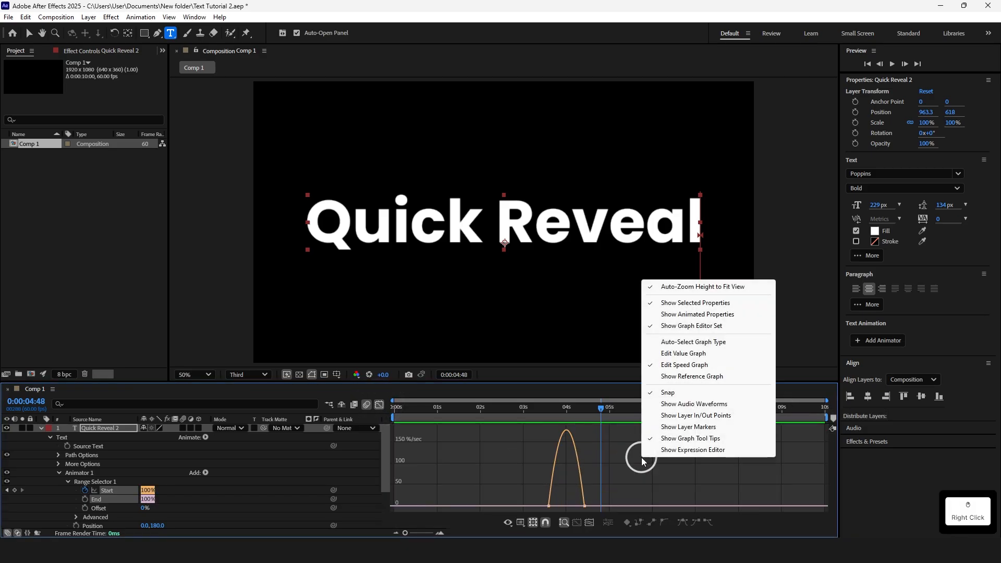
click(679, 364)
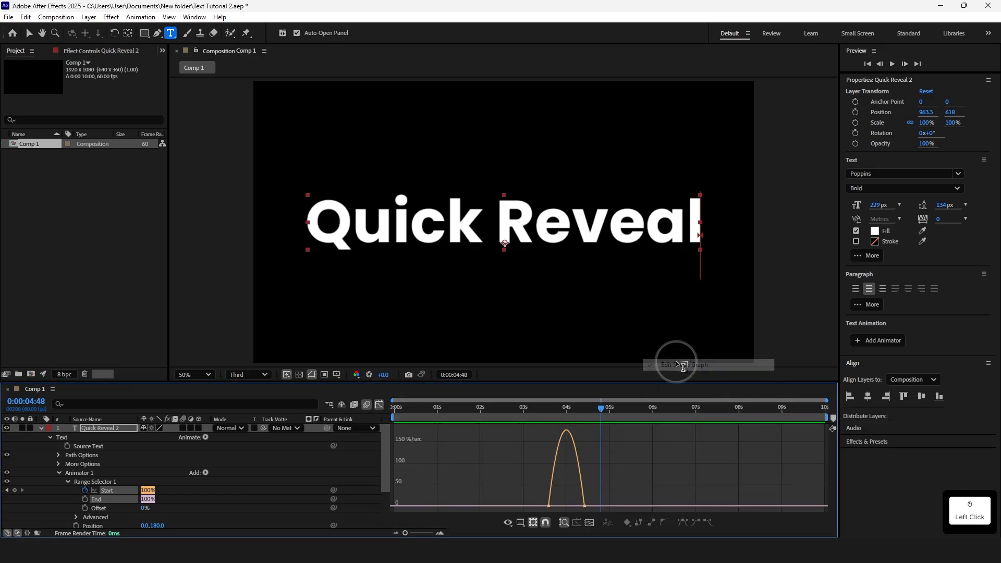
drag(624, 488, 566, 506)
Preview the eased reveal, then close the Graph Editor
click(537, 408)
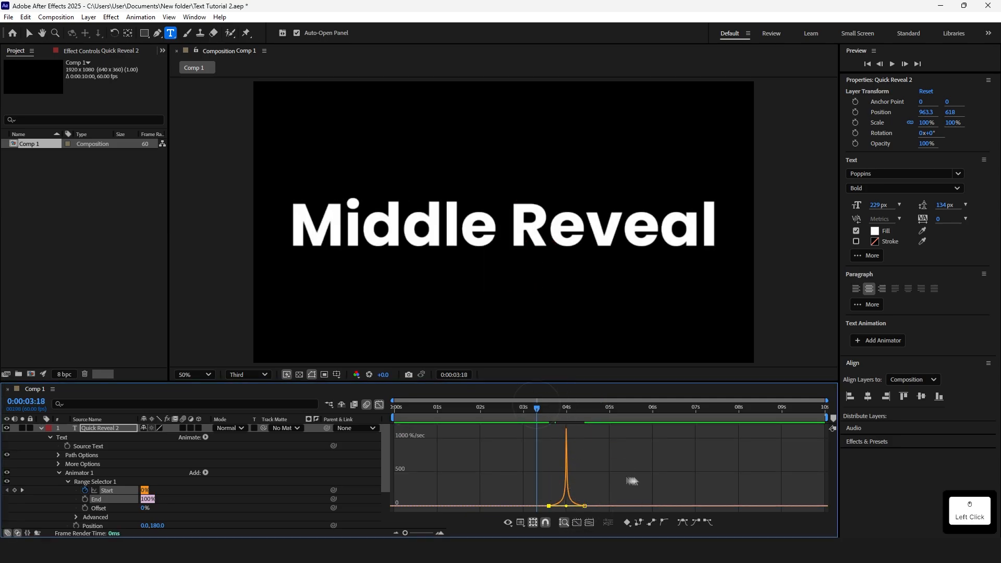
key(space)
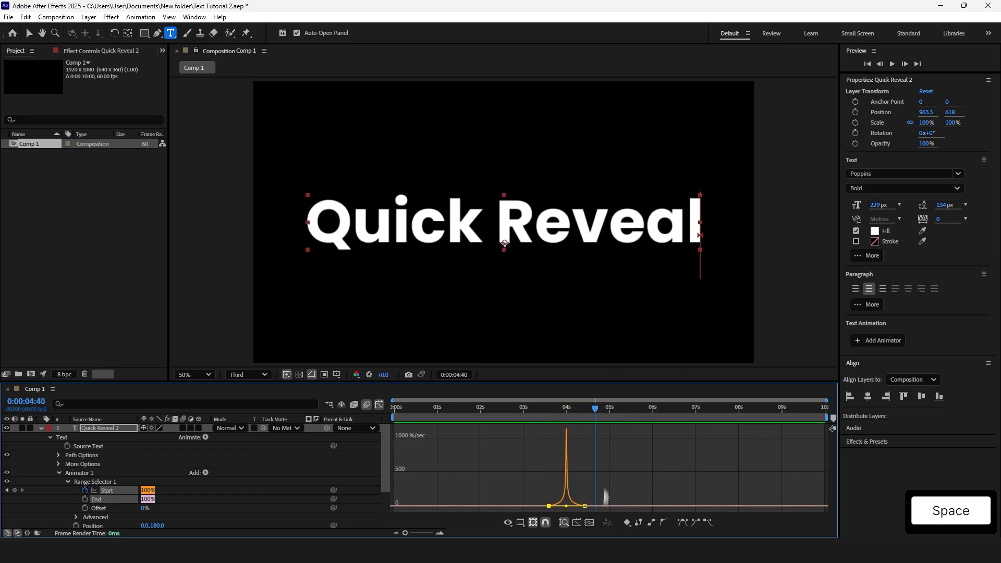
click(379, 405)
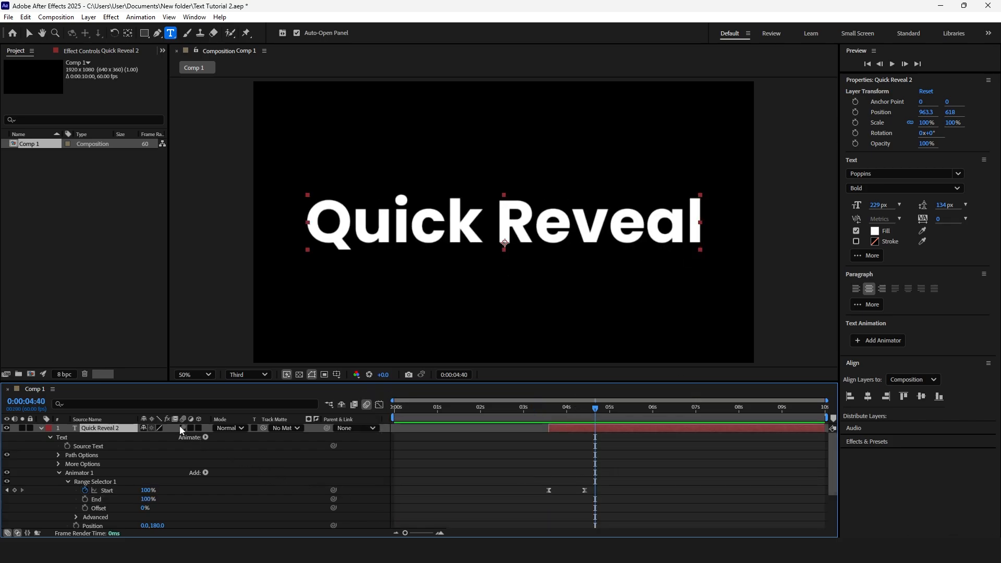
Enable motion blur on the Quick Reveal 2 layer and preview the animation from 0:00:03:36
click(183, 428)
click(550, 412)
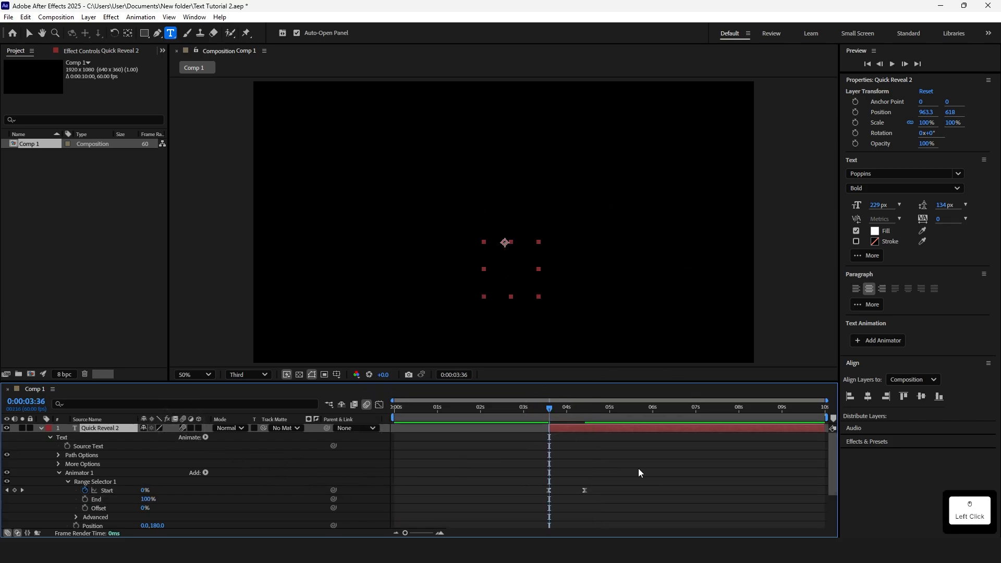
key(space)
Split the Quick Reveal 2 layer at 0:00:04:52 and delete the segment after it
click(645, 429)
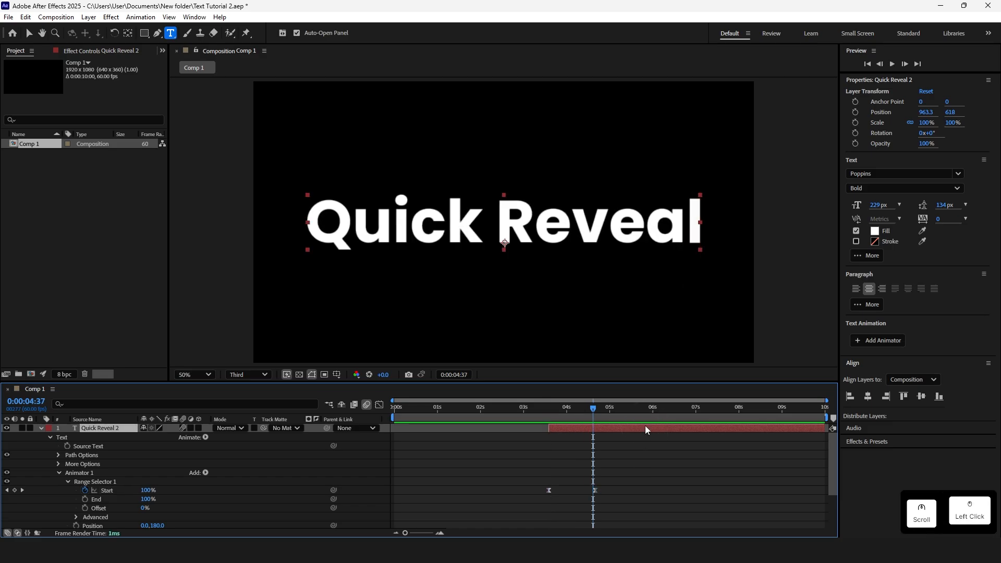
key(u)
click(650, 475)
click(646, 429)
click(639, 507)
key(u)
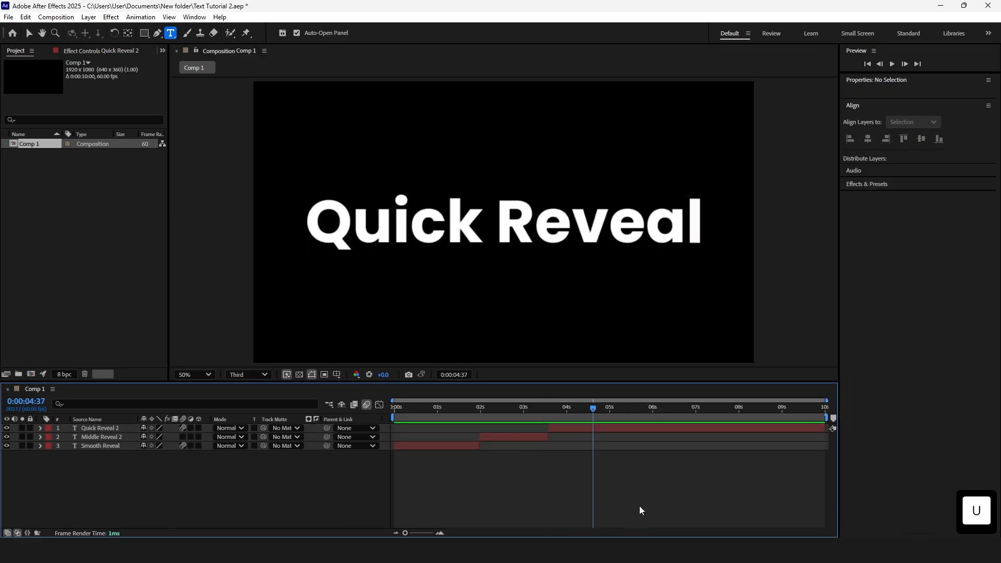
drag(593, 409, 604, 409)
click(621, 431)
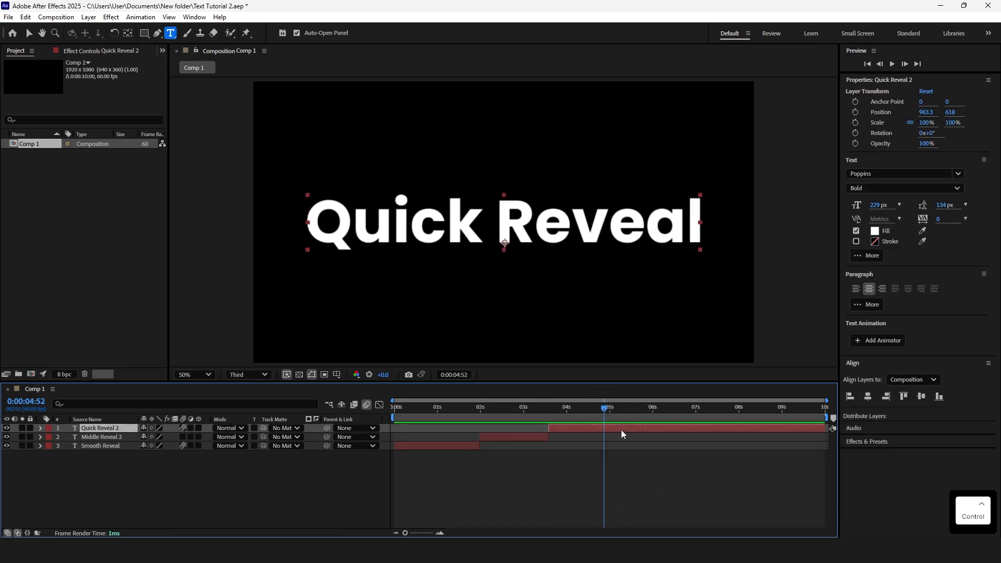
key(ctrl+shift+d)
key(Delete)
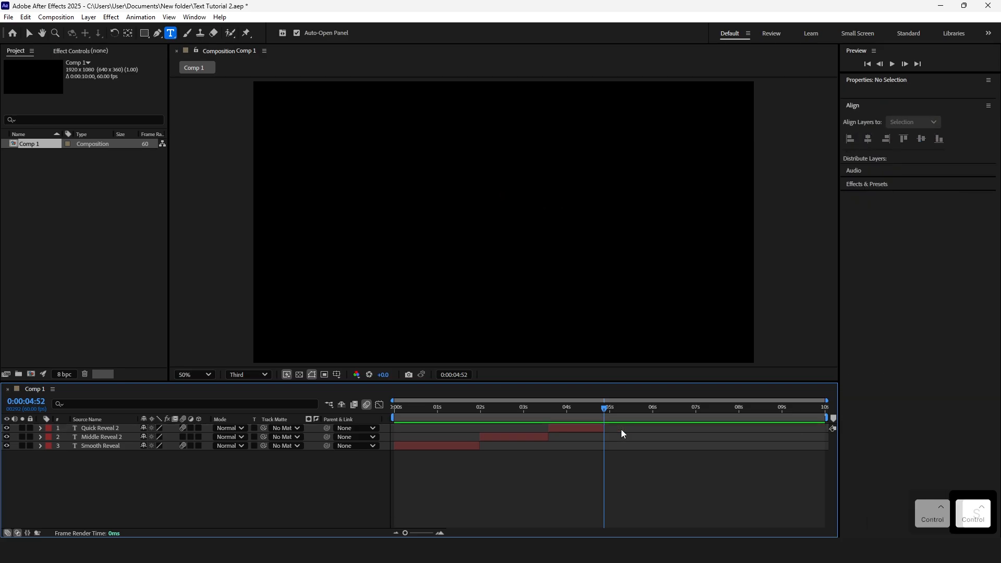
Save the project, then move the POP 2 layer's anchor point to the centre of the text with the Pan Behind tool
key(ctrl+s)
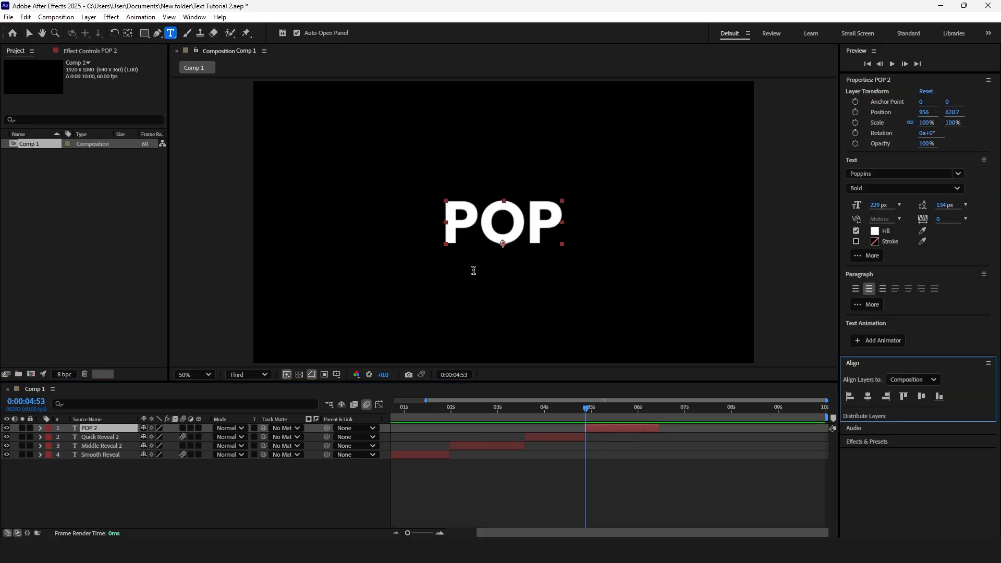
key(v)
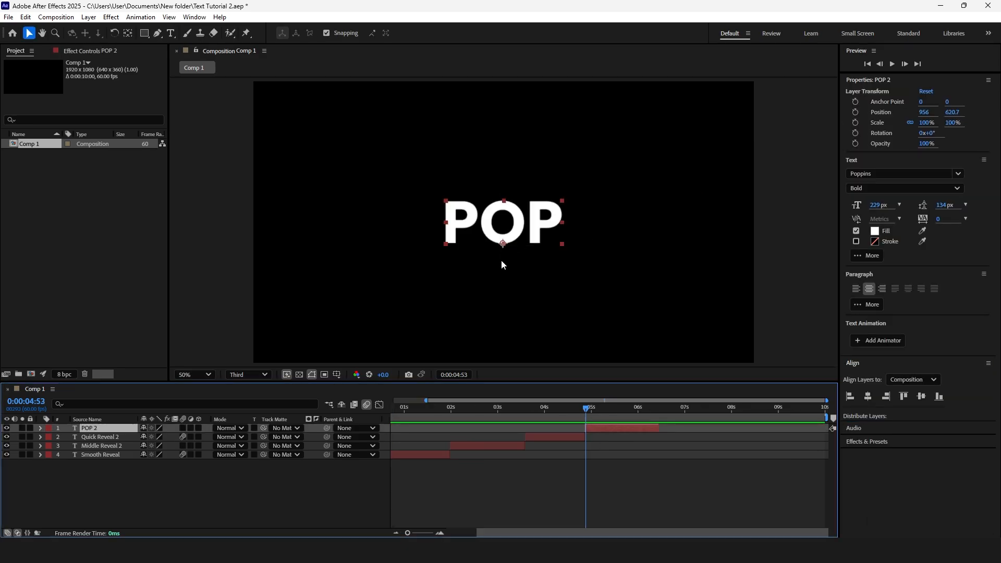
key(ctrl)
click(128, 33)
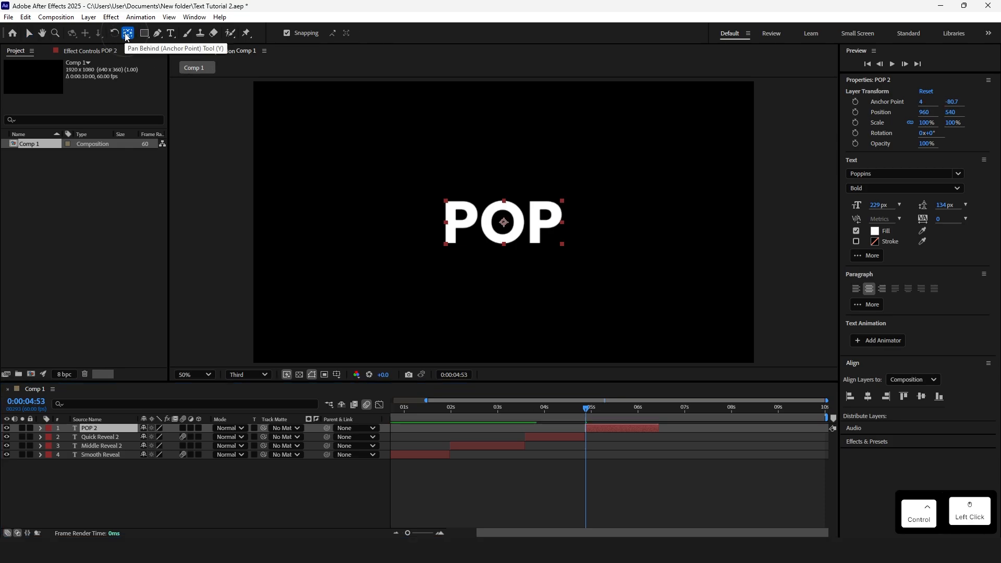
drag(503, 244, 515, 225)
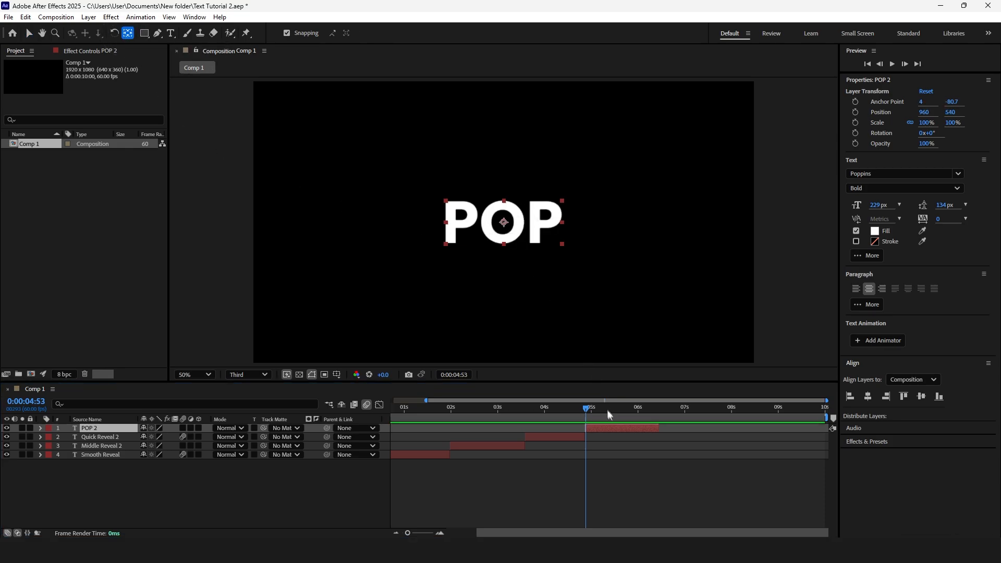
Set the POP 2 layer's Scale to 0% and add a Scale keyframe at 0:00:04:52
key(s)
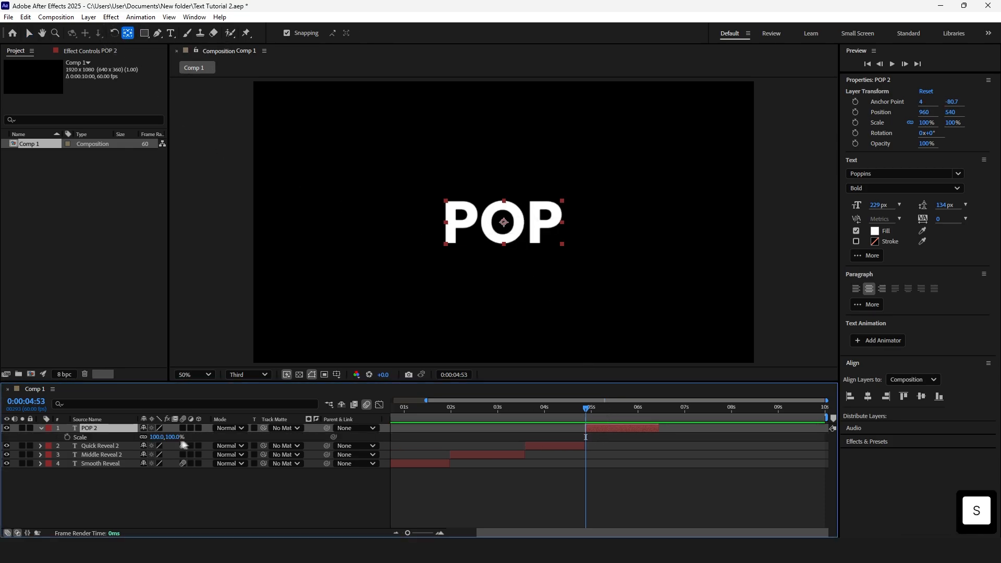
click(156, 438)
text(0)
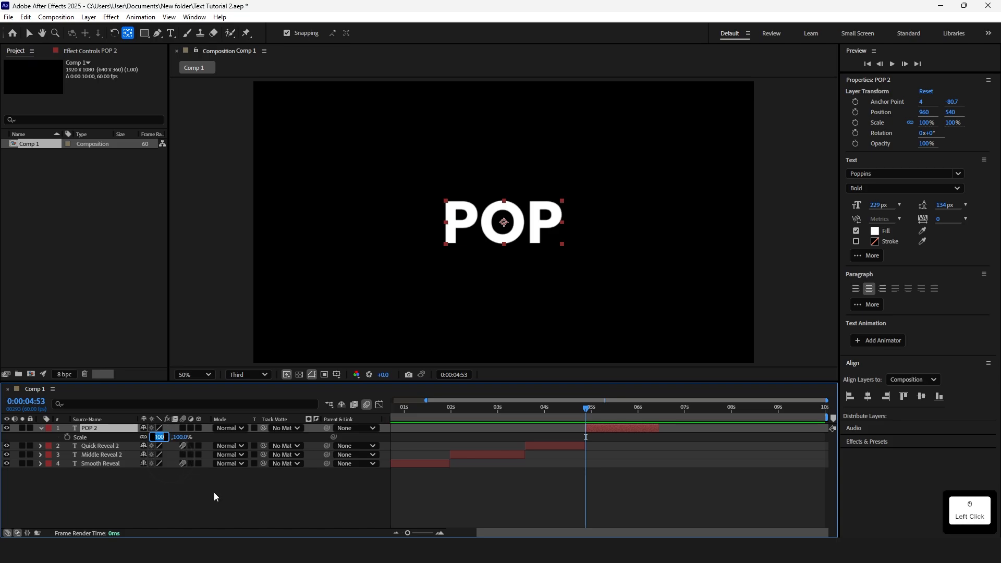
key(Return)
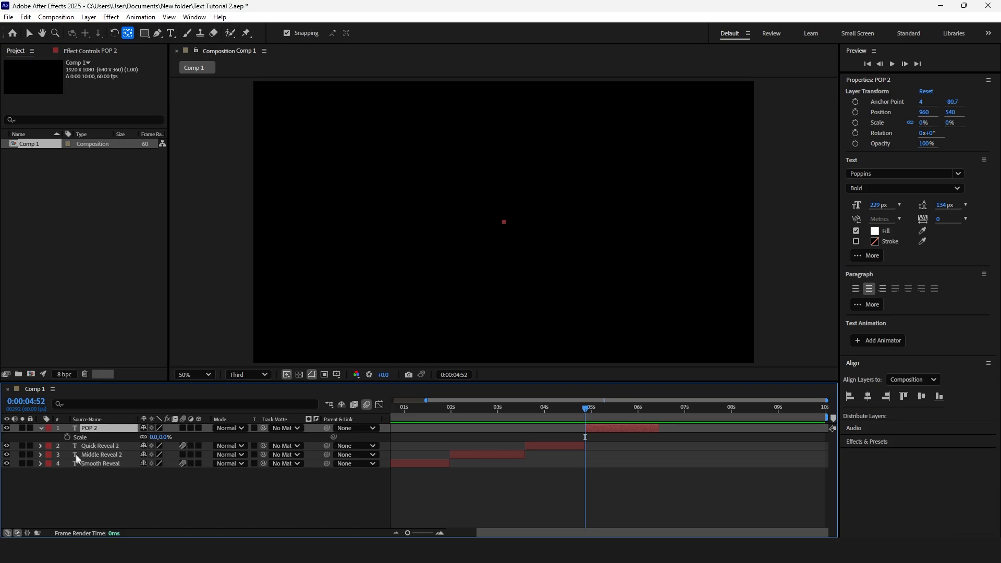
click(68, 437)
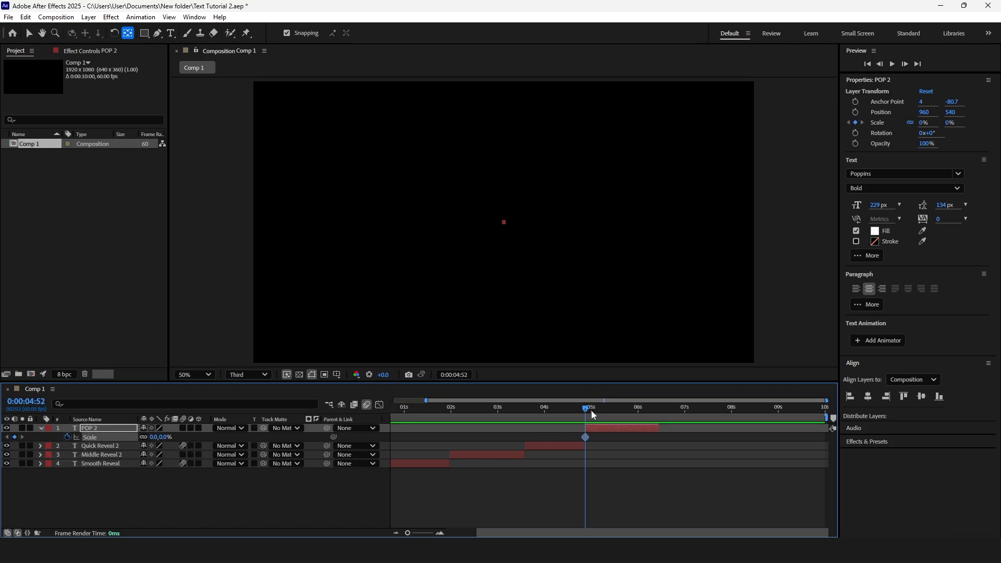
At 0:00:05:02, set the POP 2 layer's Scale to 120%
drag(588, 410, 593, 410)
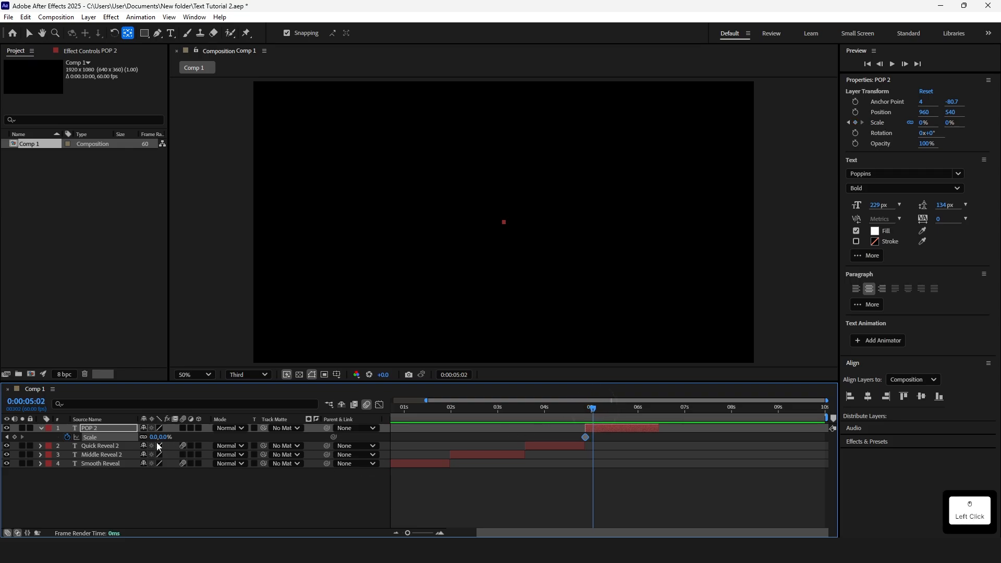
text(120)
key(Return)
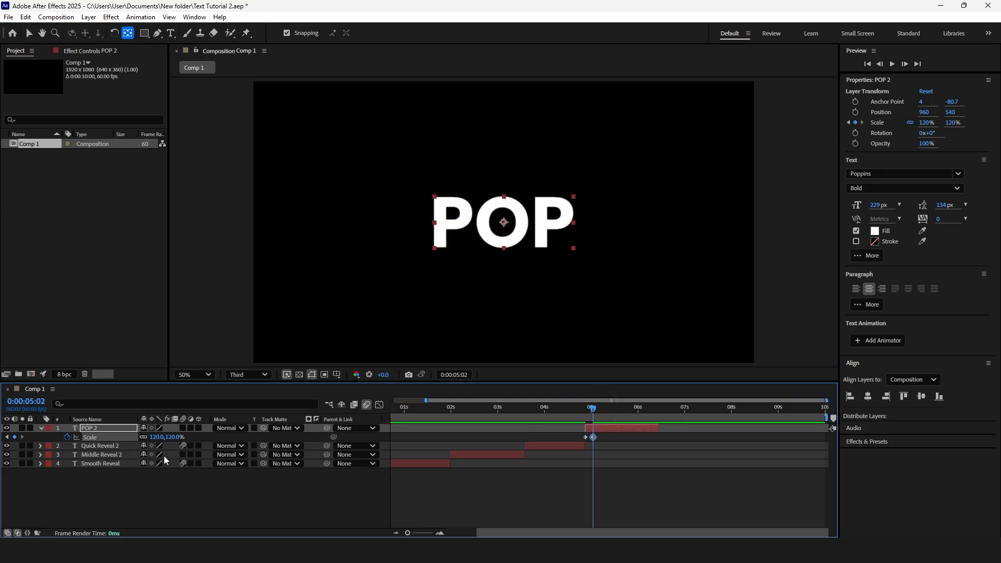
At 0:00:05:07, set the POP 2 layer's Scale back to 100%
drag(594, 409, 596, 408)
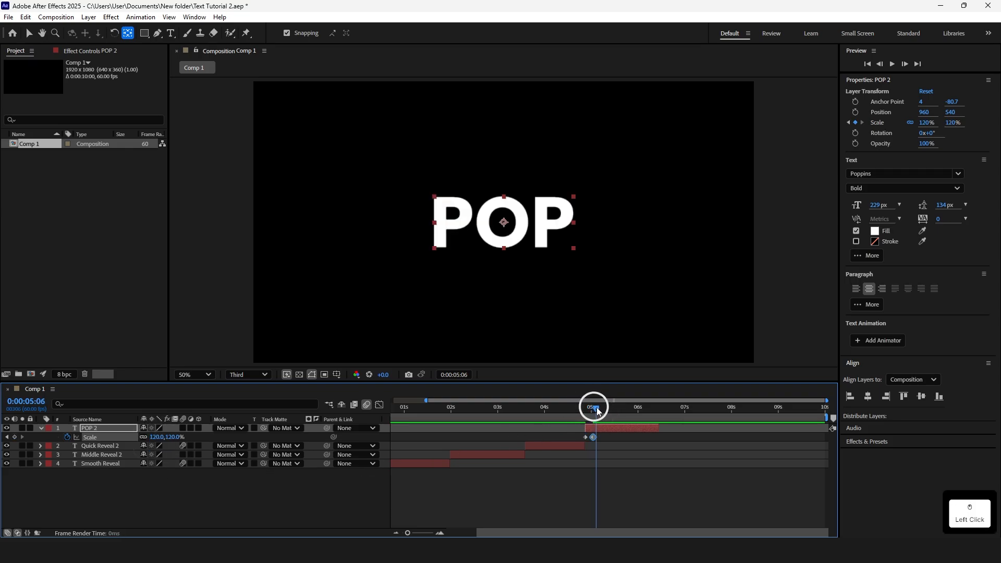
click(156, 437)
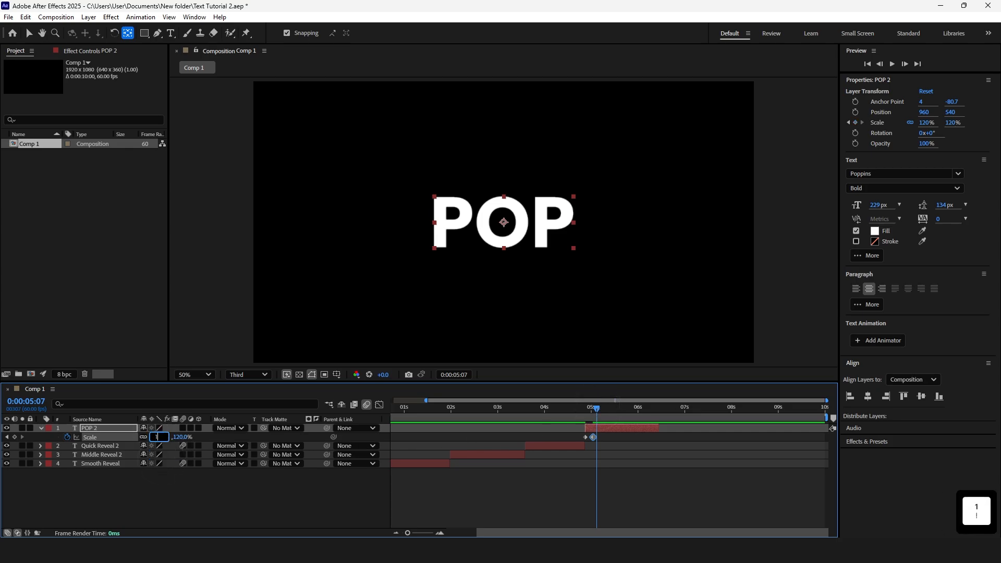
text(100)
key(Return)
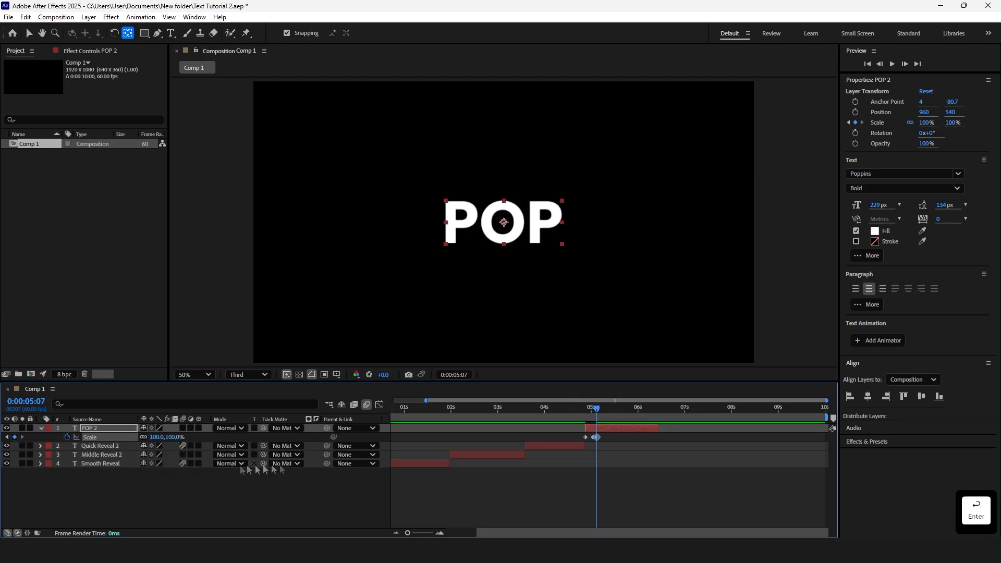
Preview the POP scale animation from just before its first keyframe
drag(596, 408, 582, 408)
key(space)
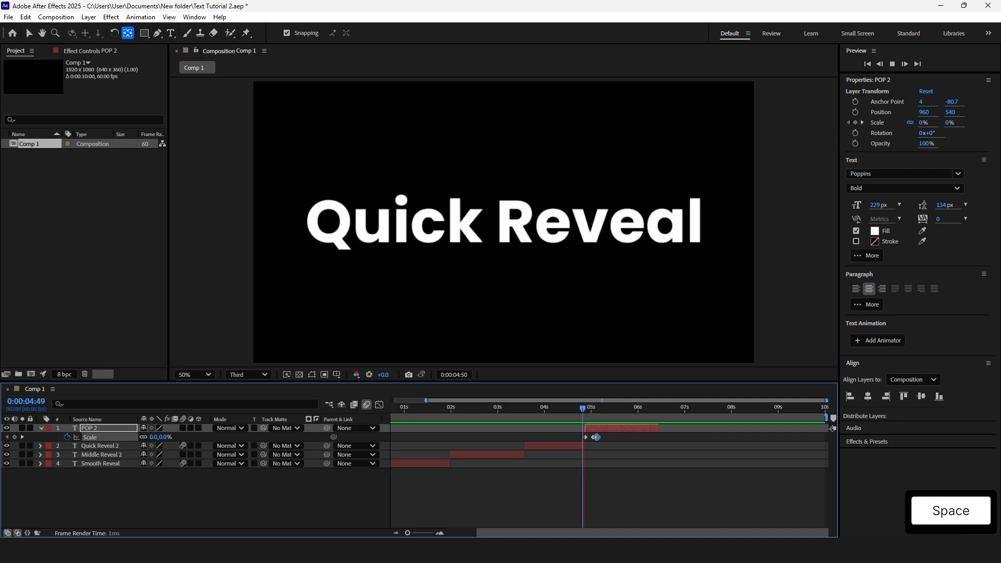
key(space)
Trim the end of the POP 2 layer shorter and preview the pop animation again
key(v)
mouse_move(627, 435)
mouse_down()
mouse_move(577, 439)
mouse_move(660, 427)
mouse_move(617, 429)
mouse_up()
click(587, 407)
key(space)
click(615, 502)
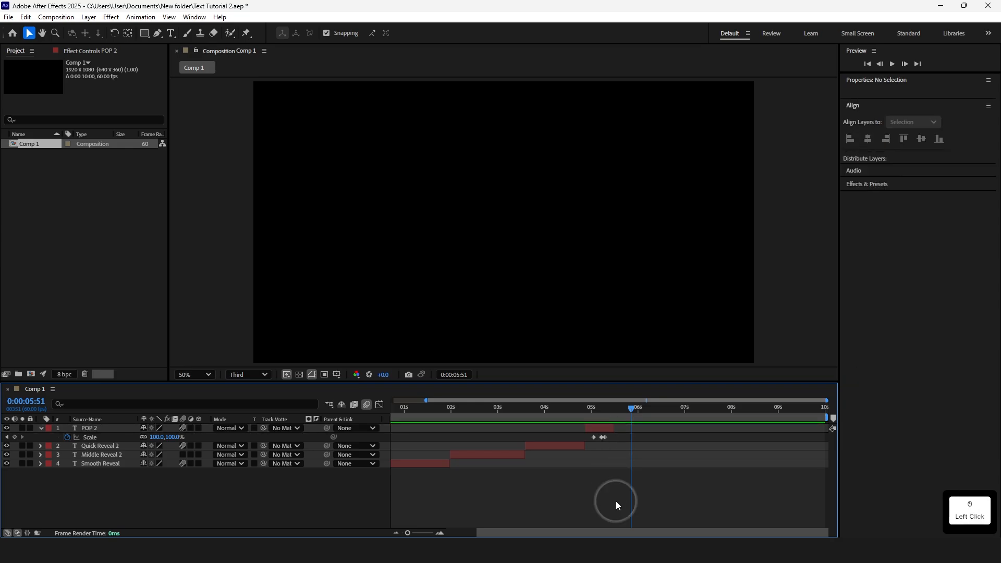
Preview the whole title sequence from the start of the composition
drag(412, 408, 364, 409)
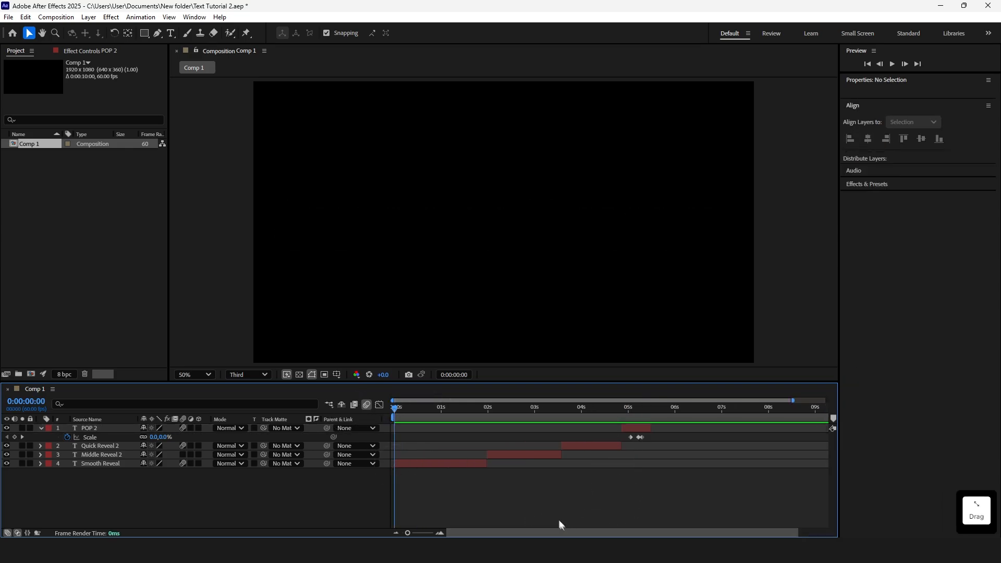
key(space)
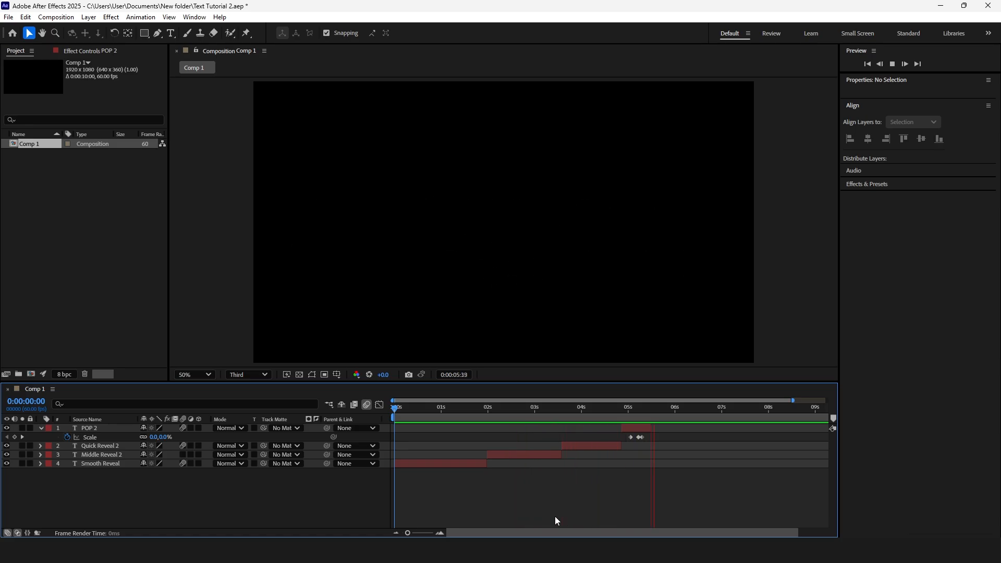
key(space)
Paste in a Reveal 2 text layer after POP 2 and add a Position text animator to it
key(ctrl+alt+v)
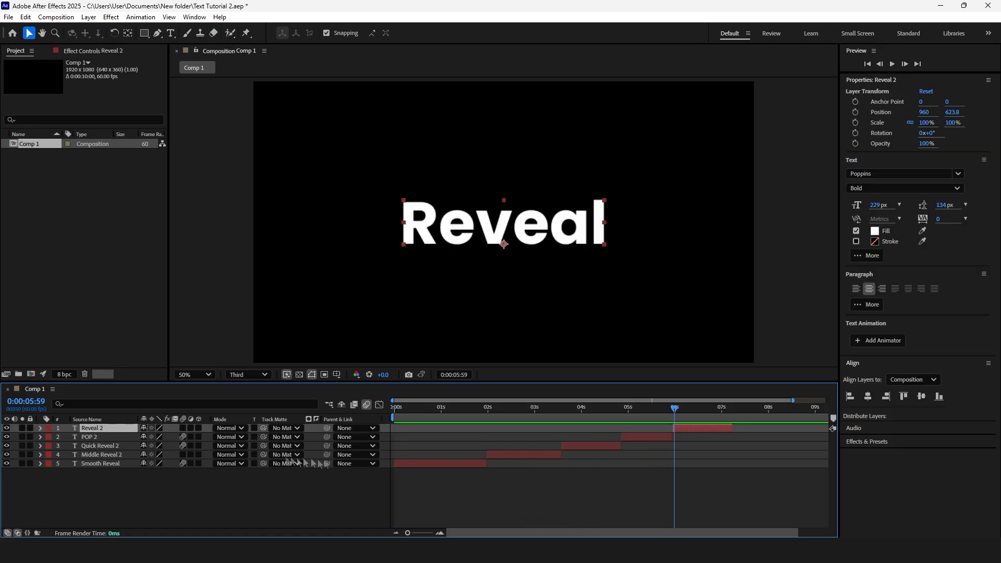
click(41, 429)
click(206, 437)
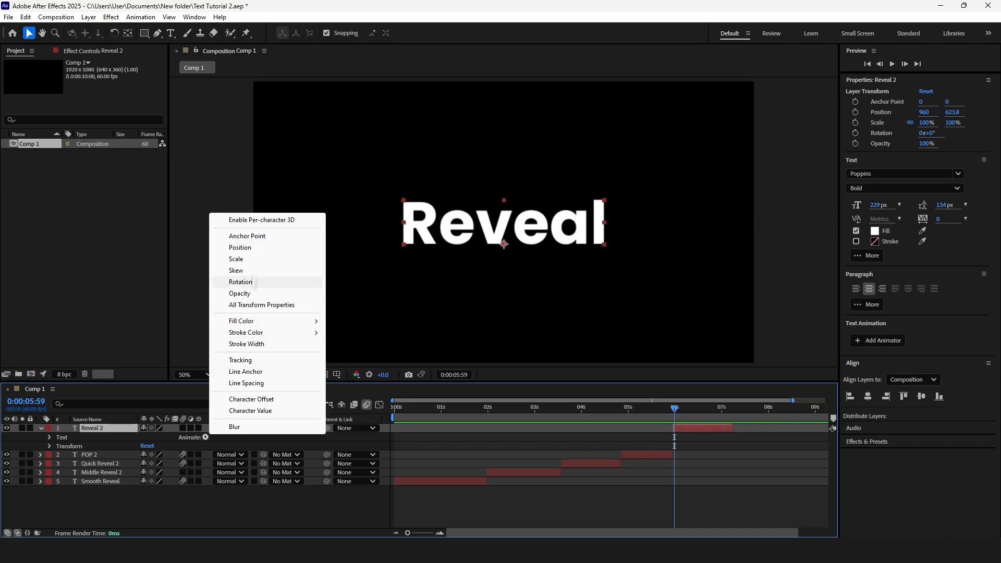
click(257, 249)
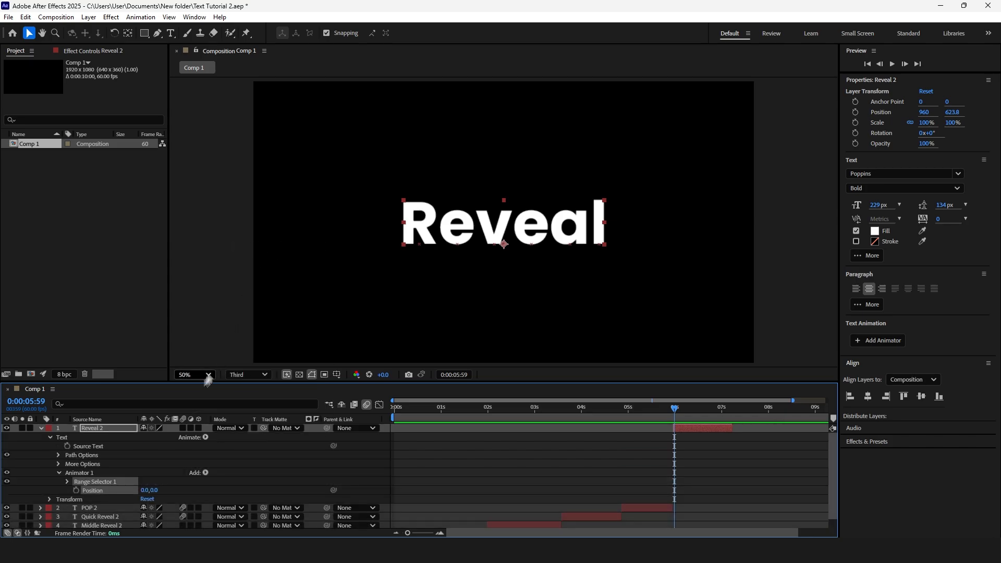
click(111, 431)
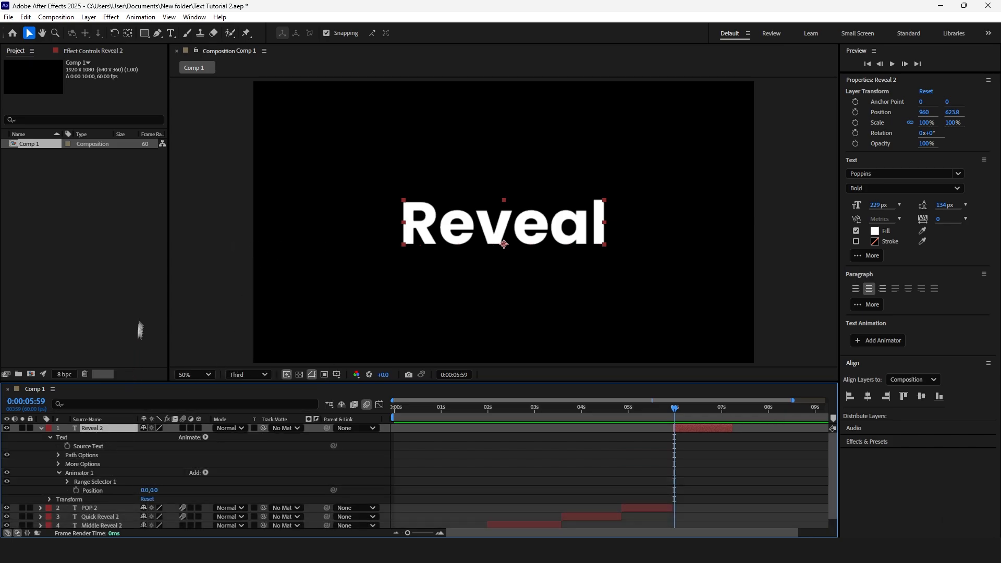
Draw a rectangle mask on Reveal 2 covering the area above the text's baseline
click(144, 33)
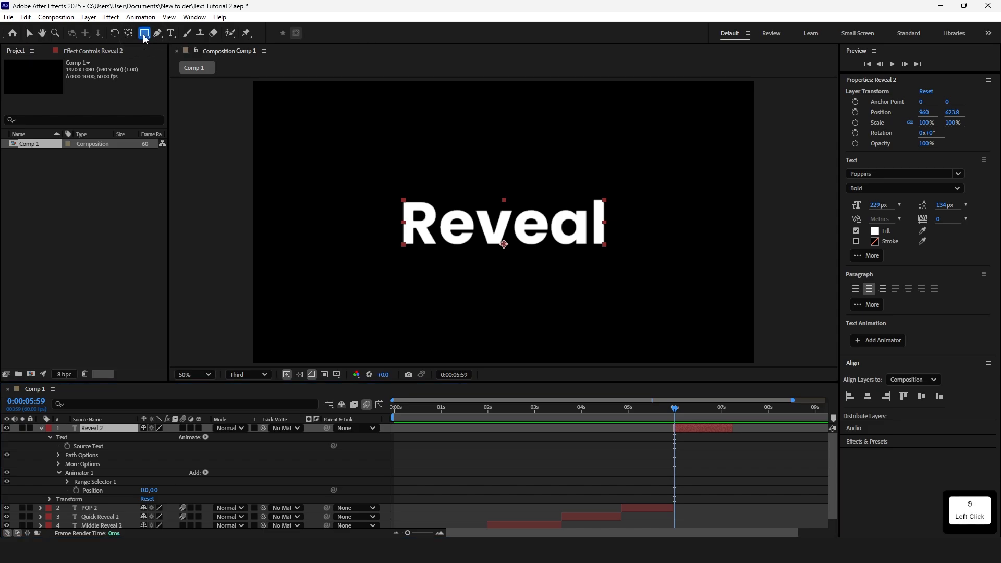
drag(246, 80, 773, 245)
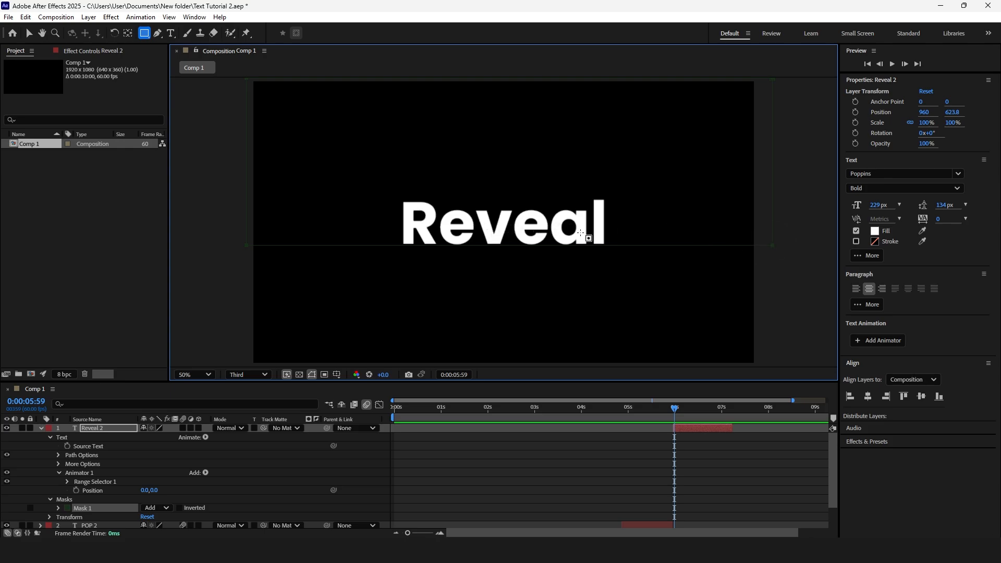
Animate the animator Position from 0,185 at 0:00:05:59 to 0,0 at 0:00:06:35
drag(154, 490, 246, 494)
click(77, 491)
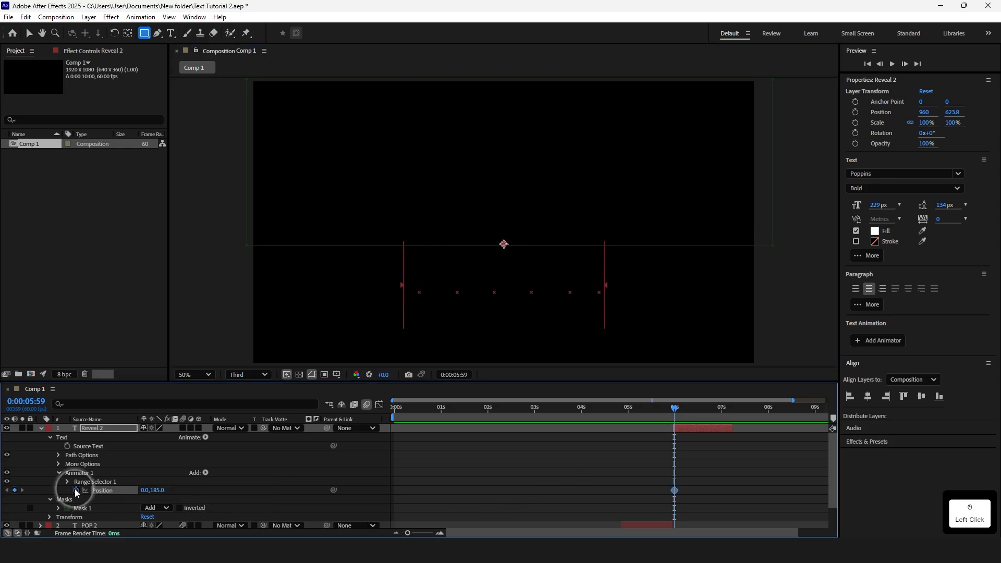
drag(675, 407, 685, 410)
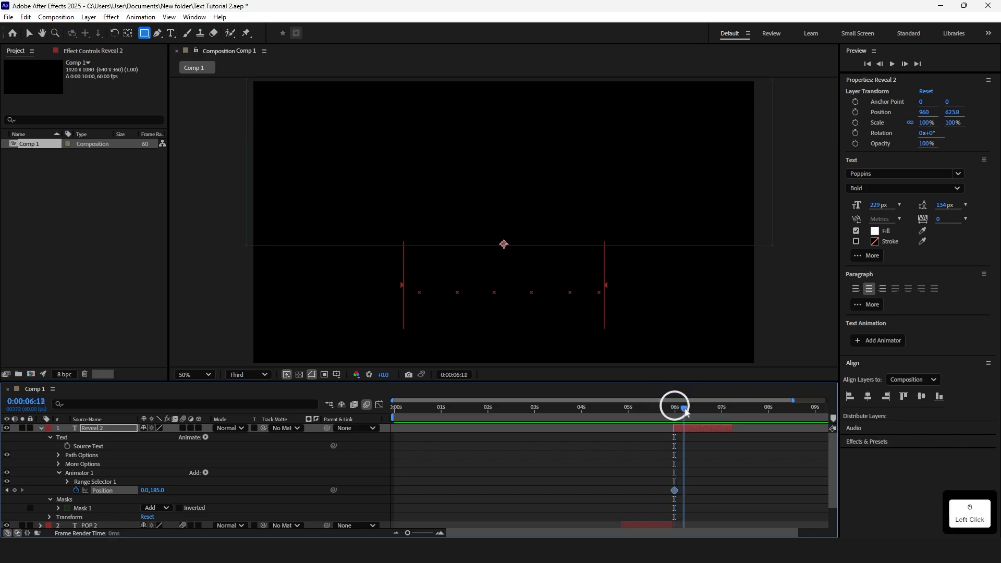
click(702, 408)
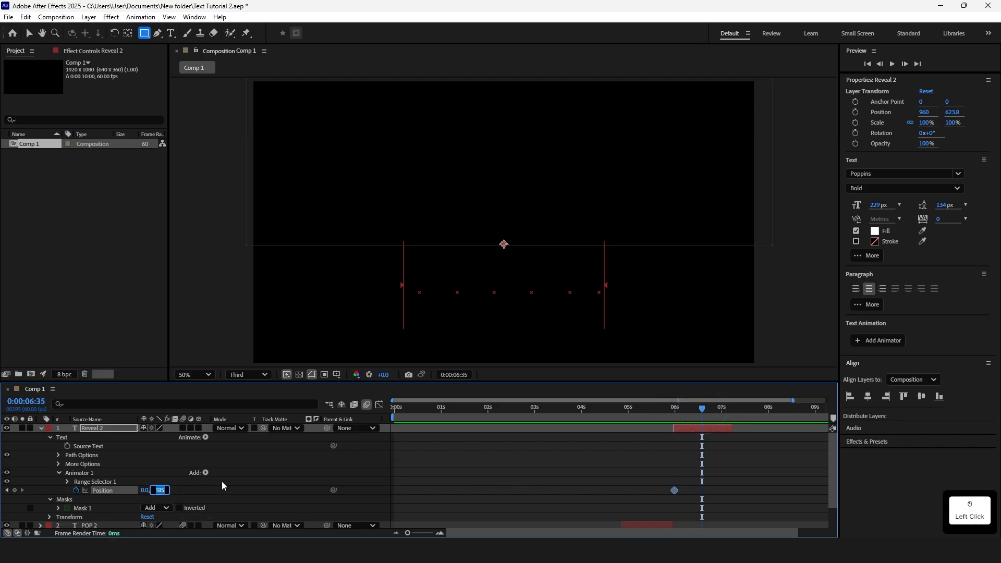
text(0)
key(Return)
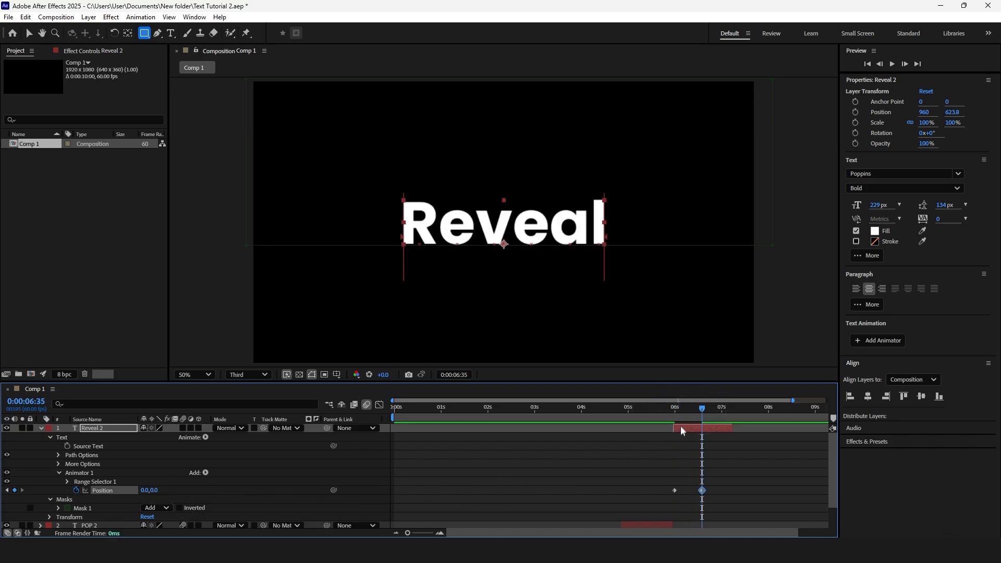
Preview the Reveal 2 text rising into view
drag(684, 408, 675, 407)
key(space)
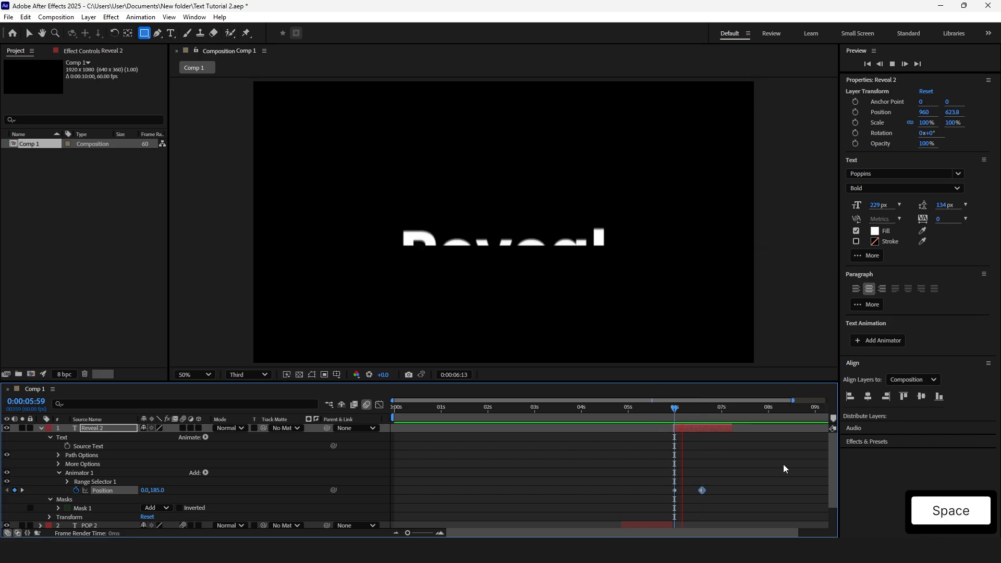
click(728, 501)
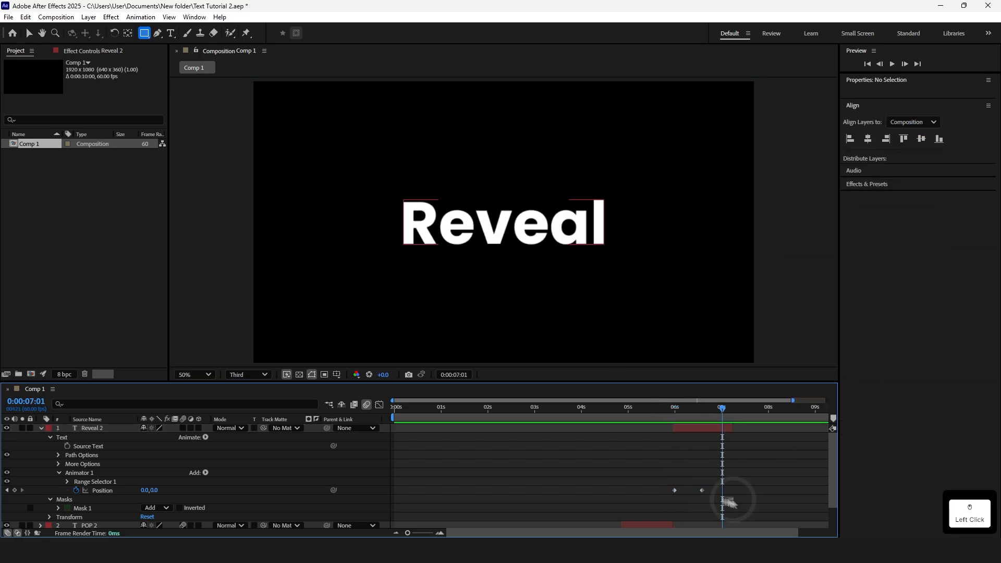
Apply Easy Ease to both Position keyframes and extend the first keyframe's influence in the Graph Editor
drag(725, 499, 667, 483)
right_click(702, 491)
mouse_move(734, 485)
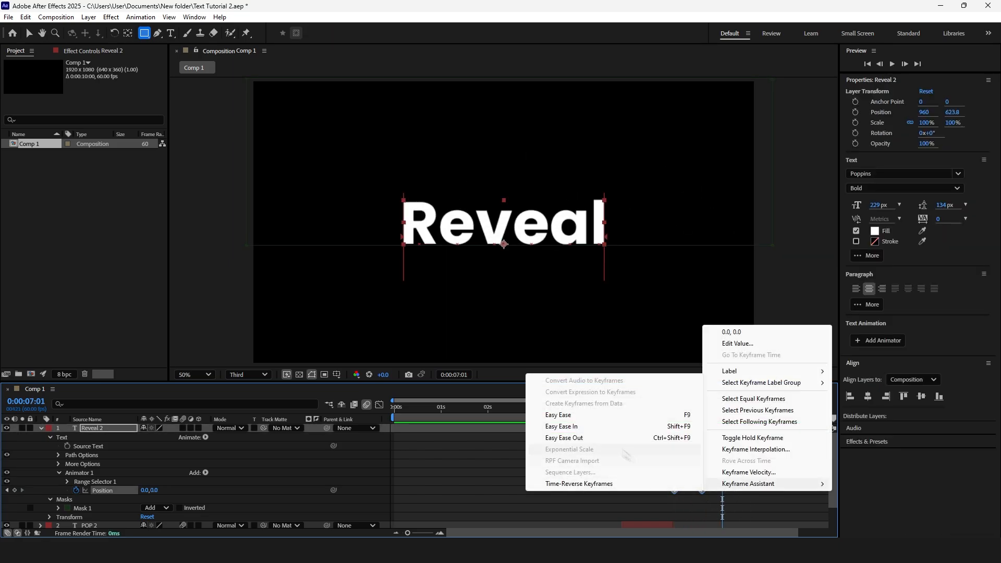
click(558, 415)
click(380, 404)
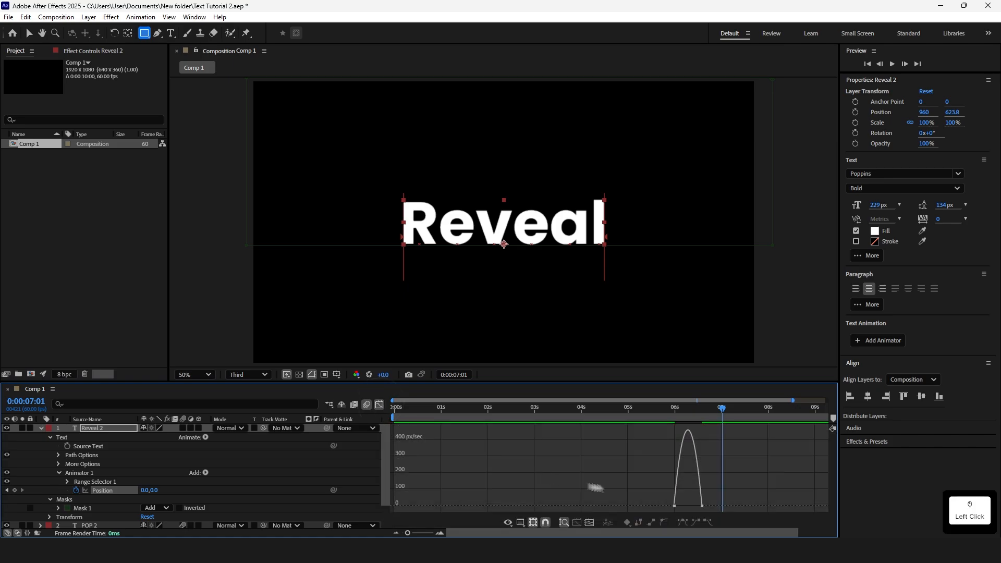
drag(678, 506, 692, 507)
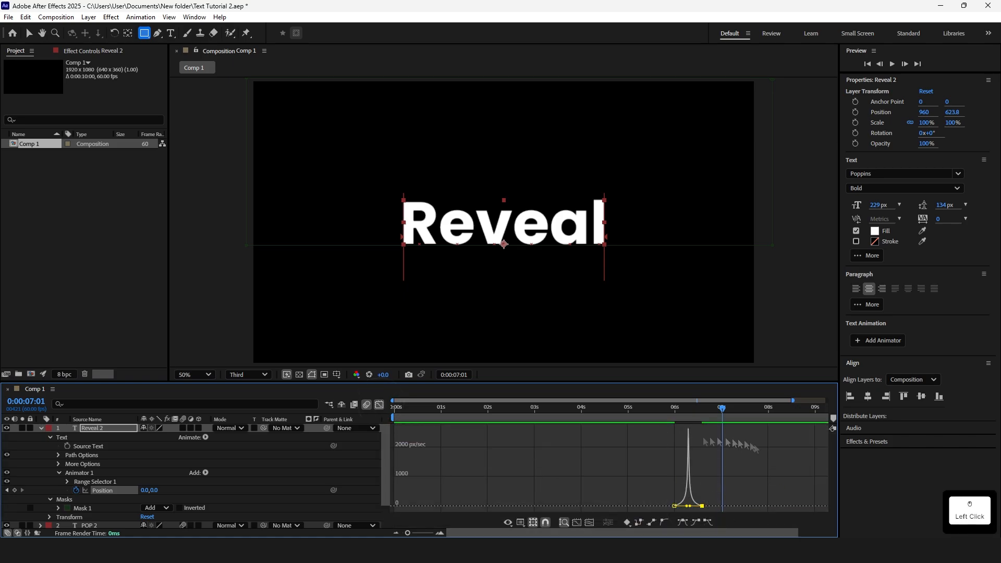
click(381, 406)
Move the second Position keyframe slightly later and preview the reveal
key(space)
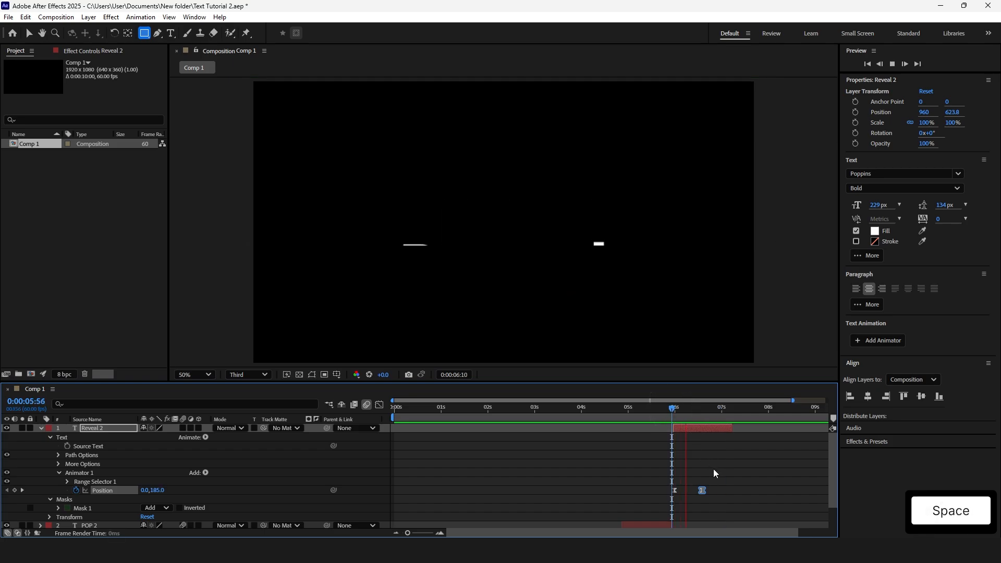
drag(702, 490, 725, 491)
click(675, 408)
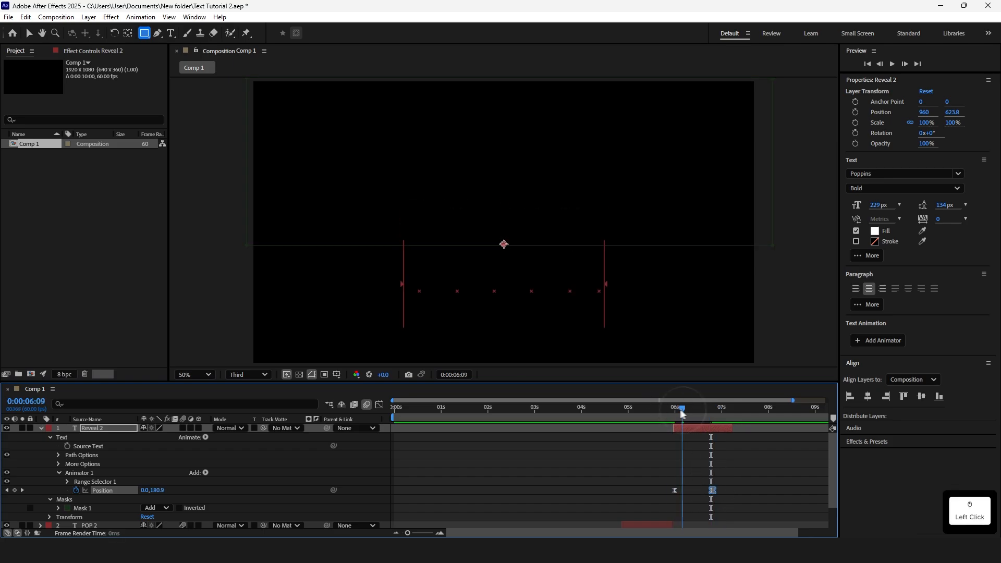
key(space)
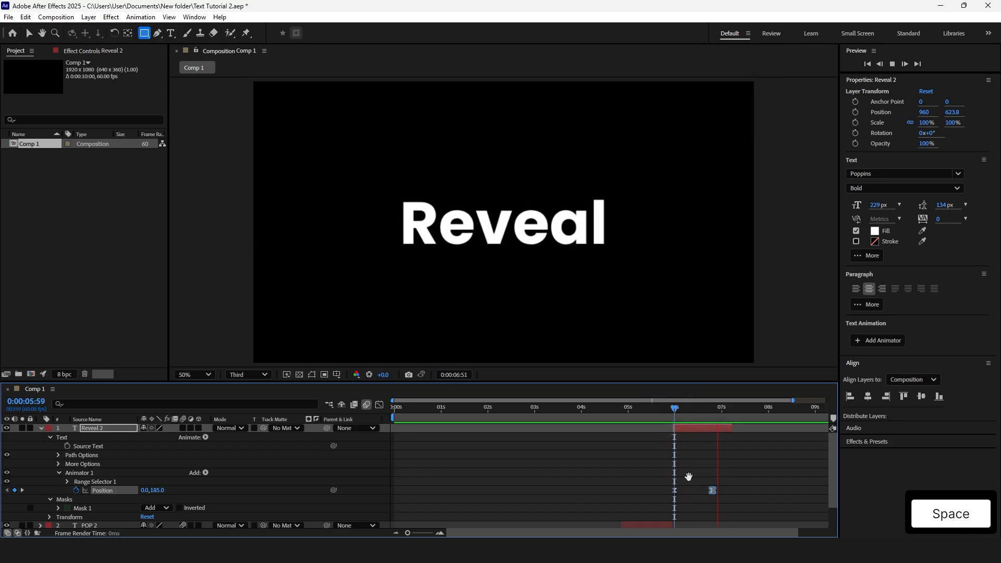
click(706, 469)
Add a Scale animator to the Scale Up 2 text layer and set its Scale to 0%
key(u)
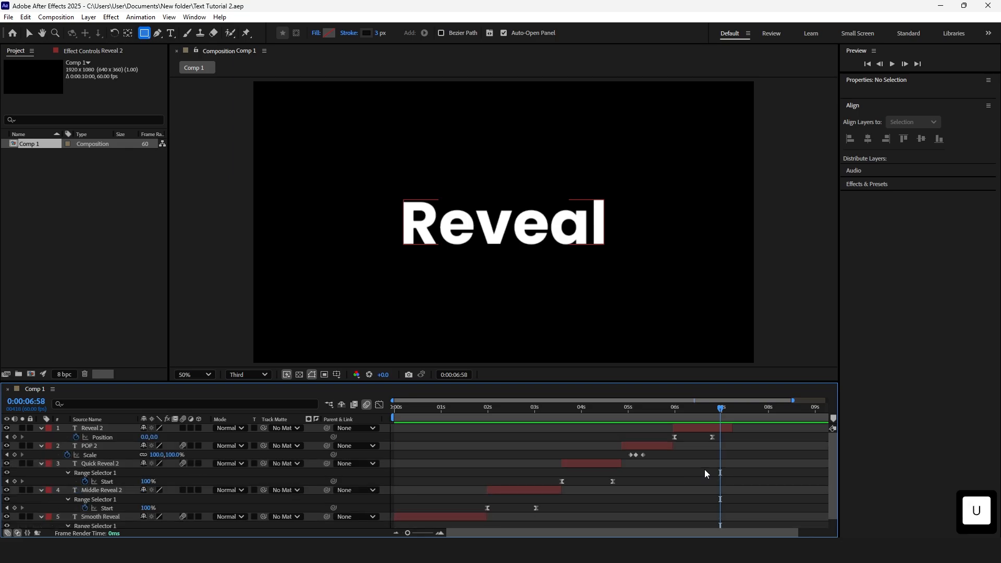
key(u)
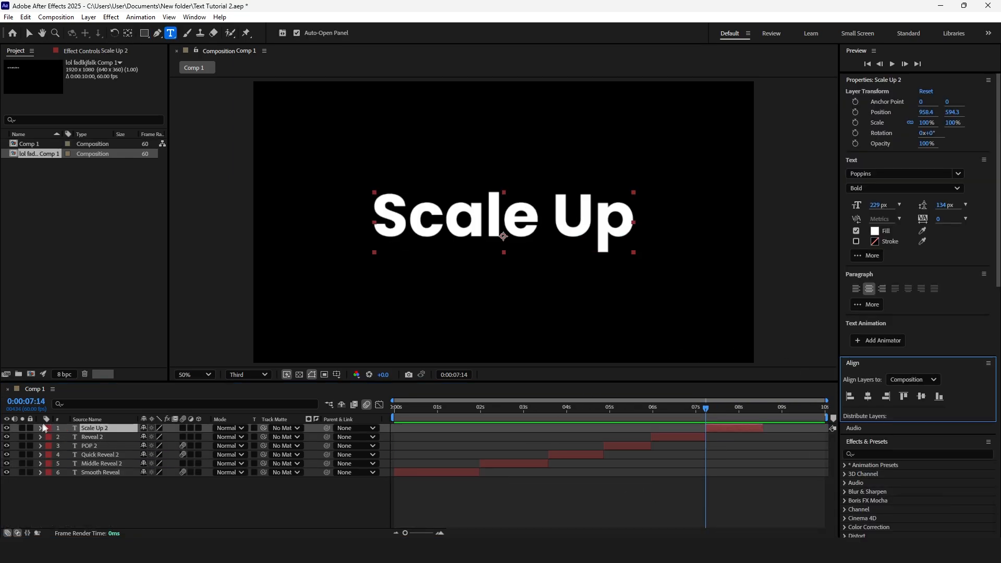
click(41, 428)
click(205, 438)
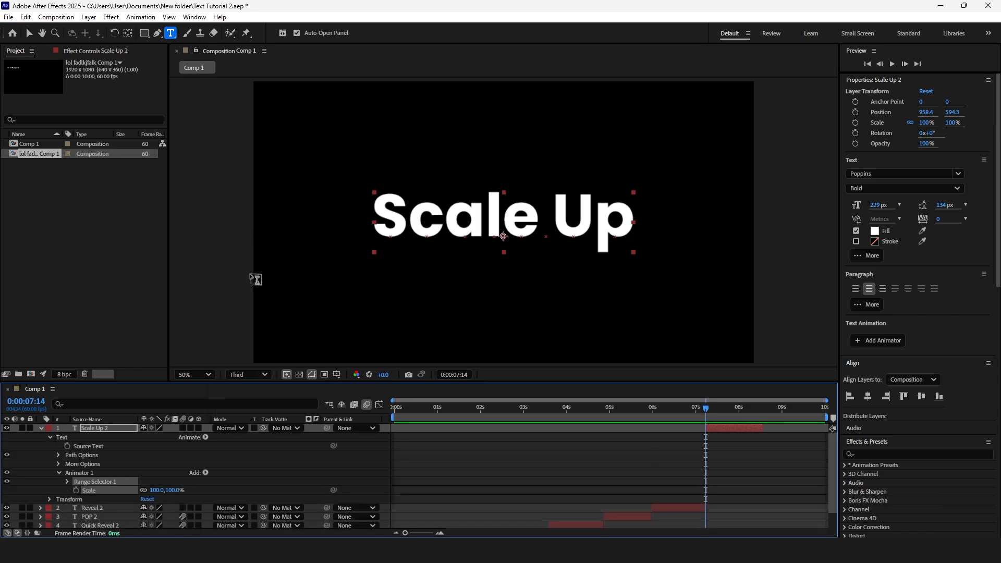
click(163, 491)
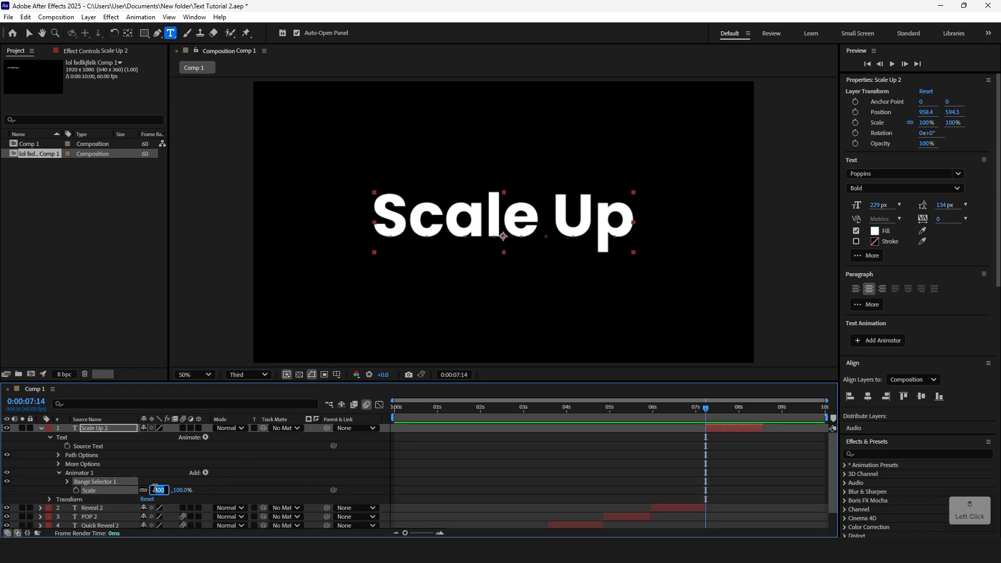
text(0)
key(Return)
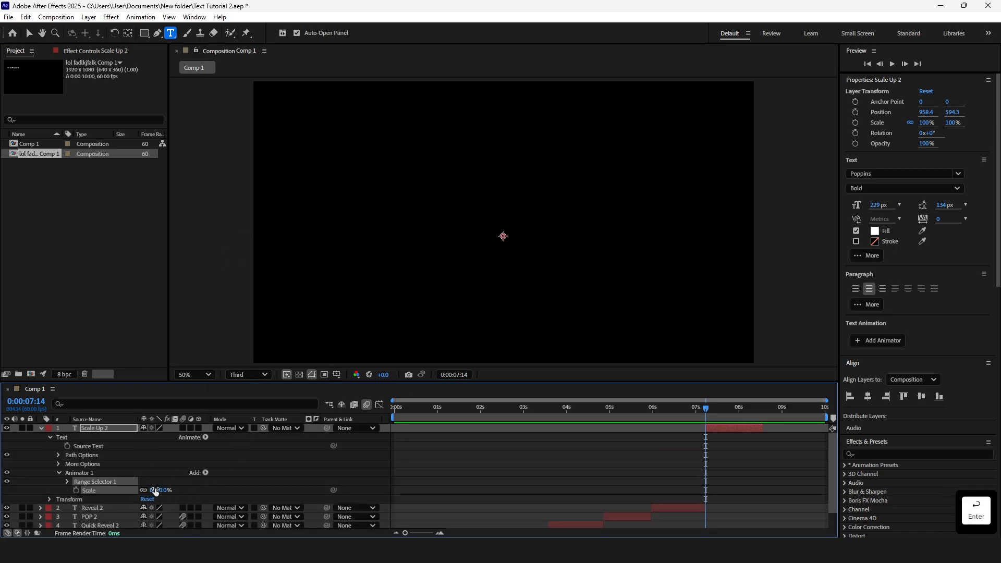
Keyframe the range selector Offset at -100% at 0:00:07:14
click(67, 481)
click(84, 508)
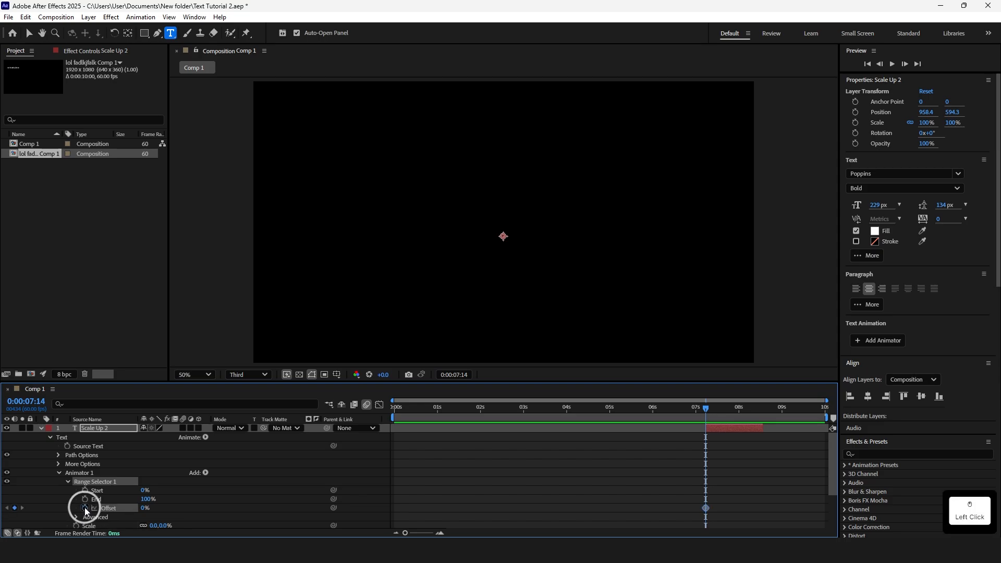
click(147, 509)
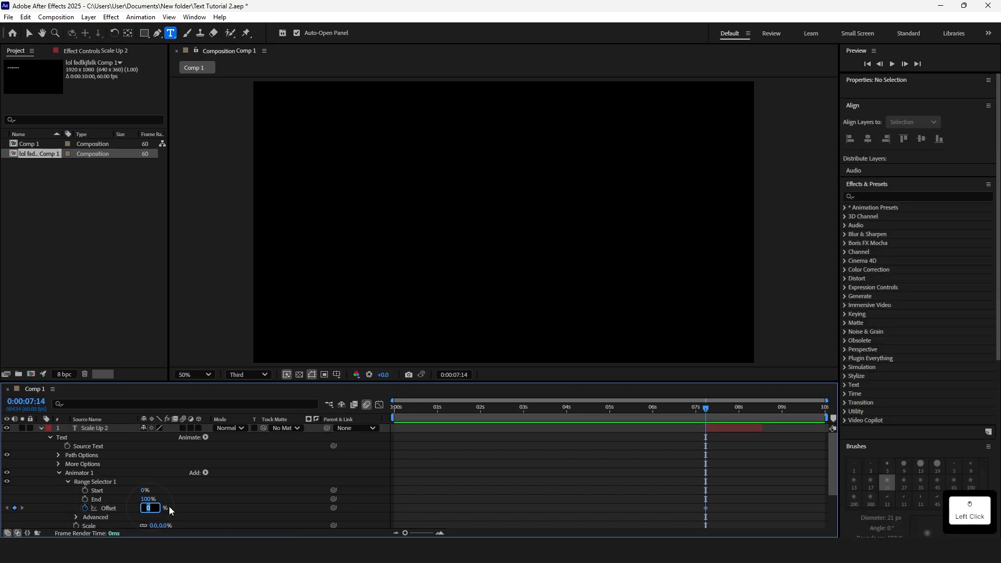
text(-)
text(100)
key(Return)
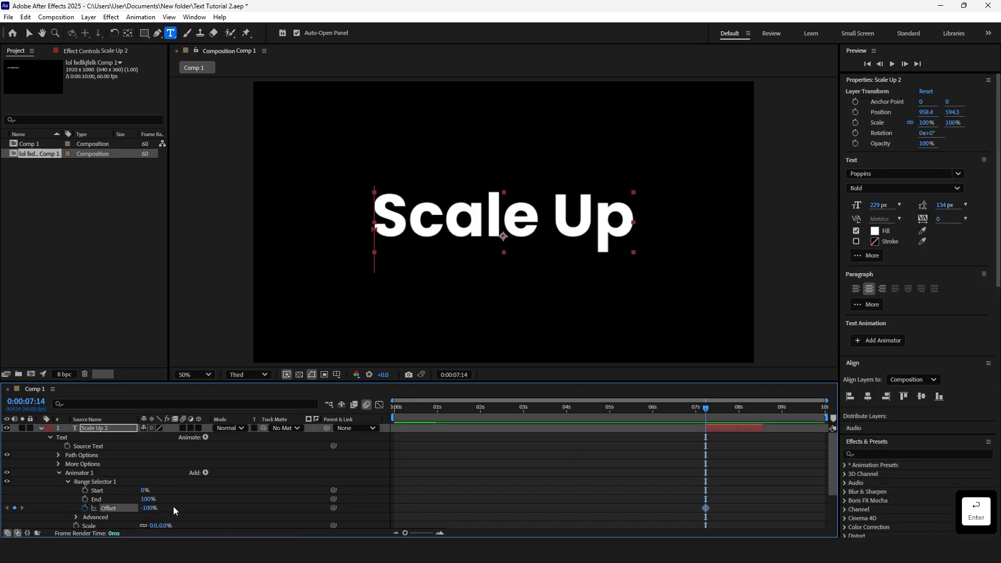
Add a second Offset keyframe of 100% at 0:00:08:00
click(734, 415)
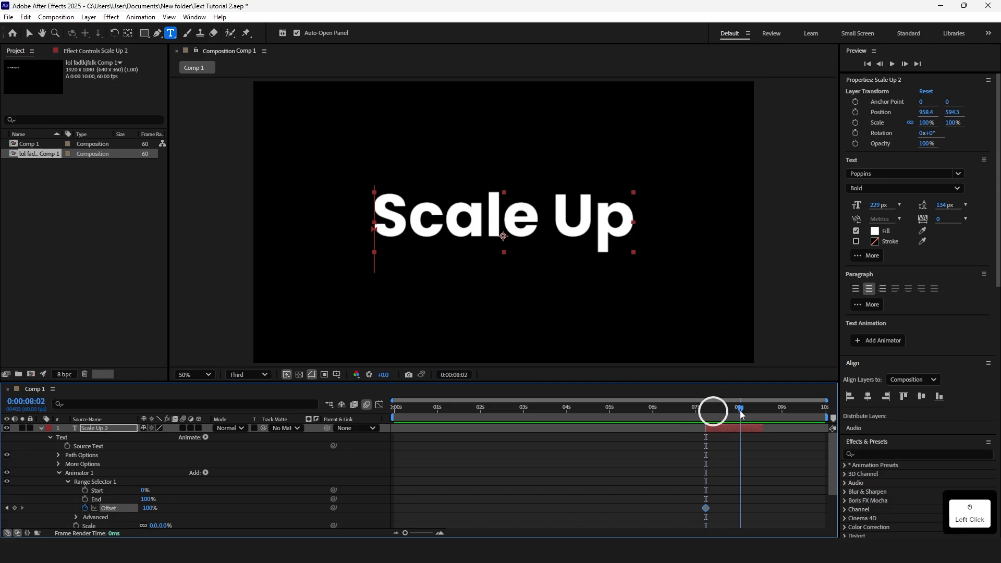
click(739, 408)
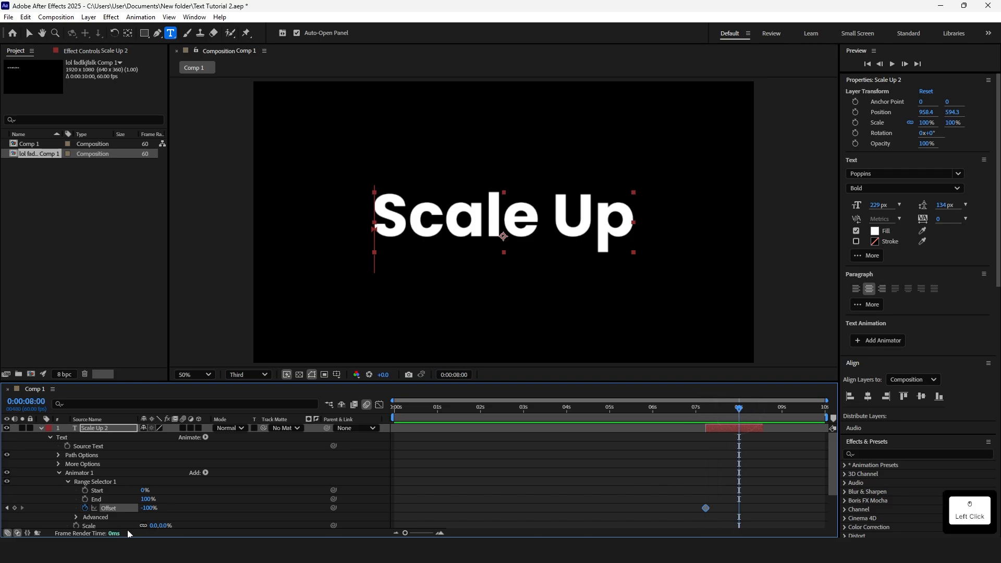
click(148, 508)
text(100)
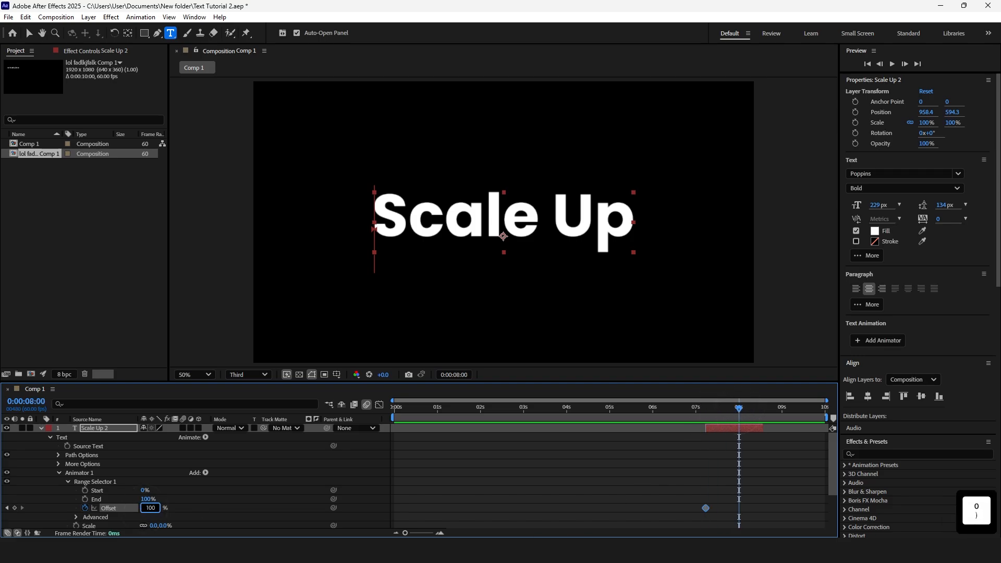
key(Return)
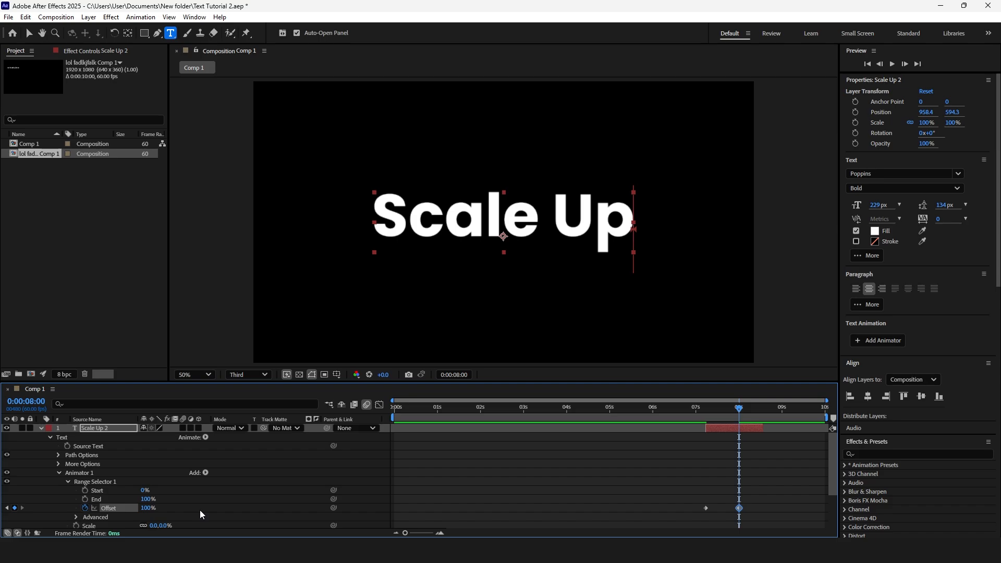
Set the range selector's Shape to Ramp Up, Ease High to 50% and Ease Low to 100%
click(76, 517)
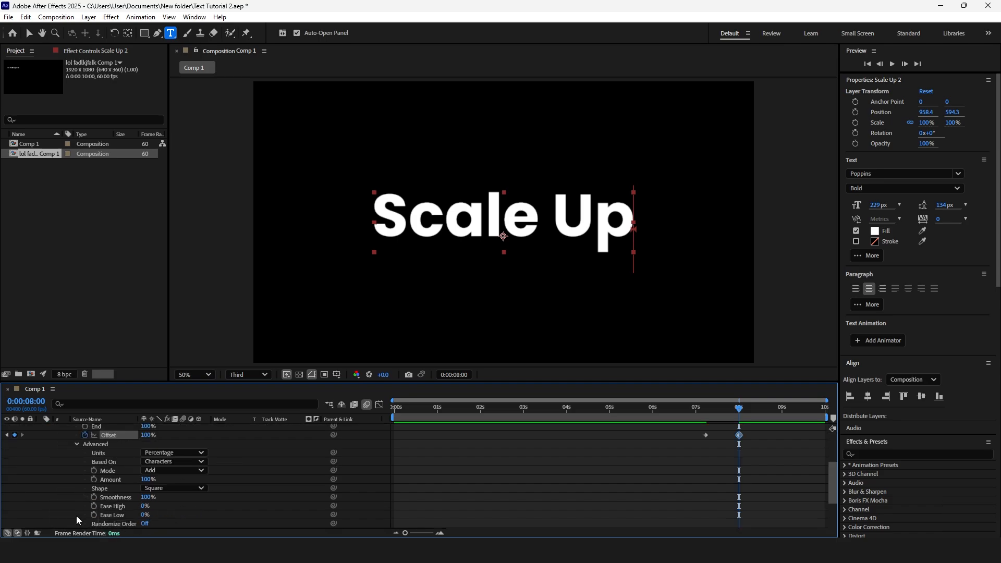
click(173, 488)
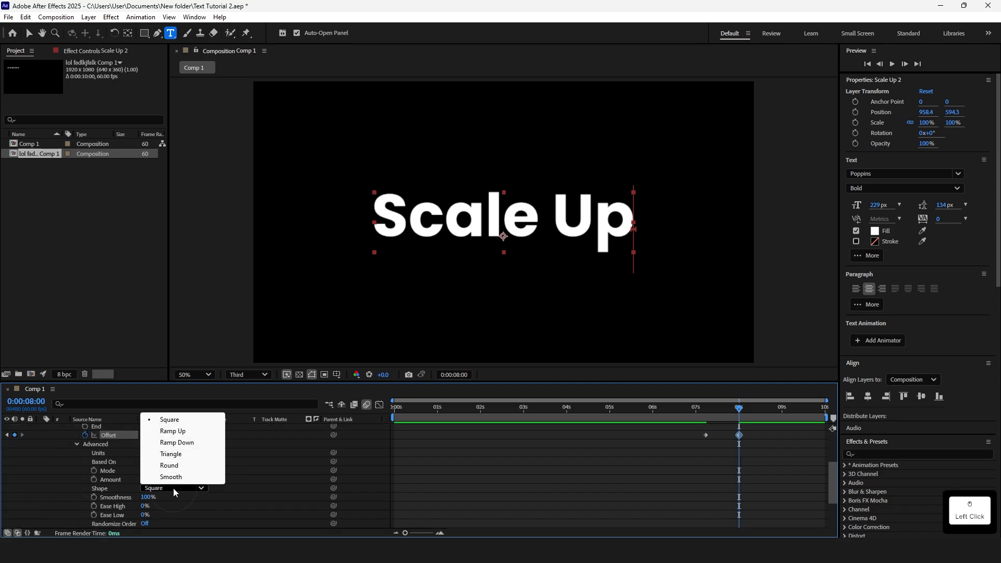
click(184, 433)
click(147, 497)
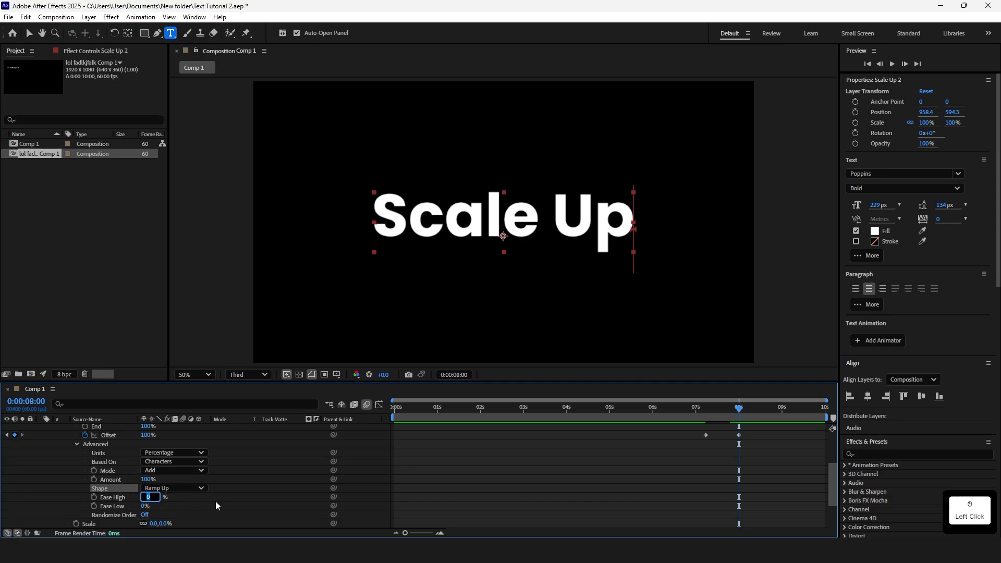
text(50)
key(Return)
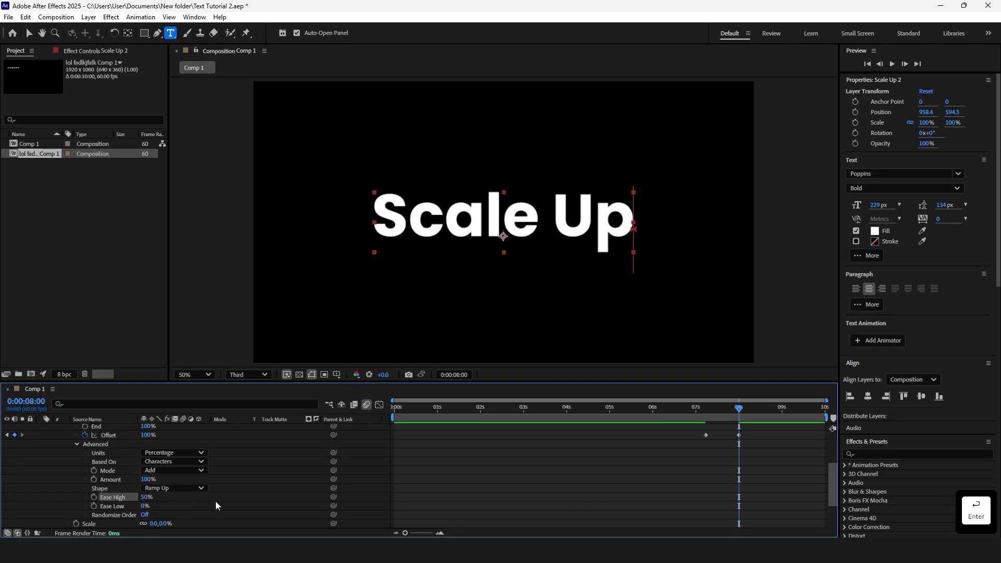
click(145, 506)
text(100)
key(Return)
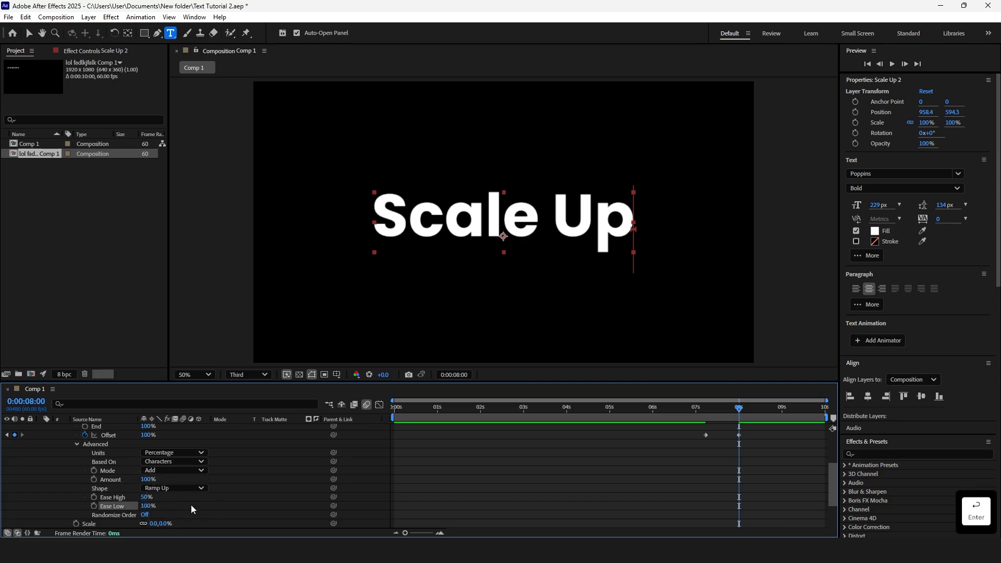
Preview the Scale Up animation from 0:00:07:14
scroll(668, 477, up, 4)
click(704, 408)
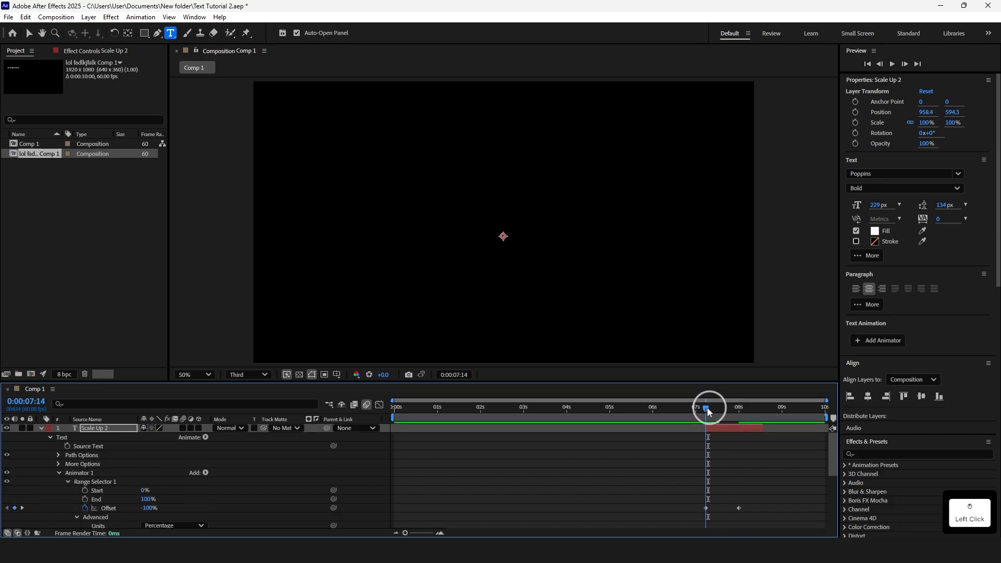
key(space)
key(u)
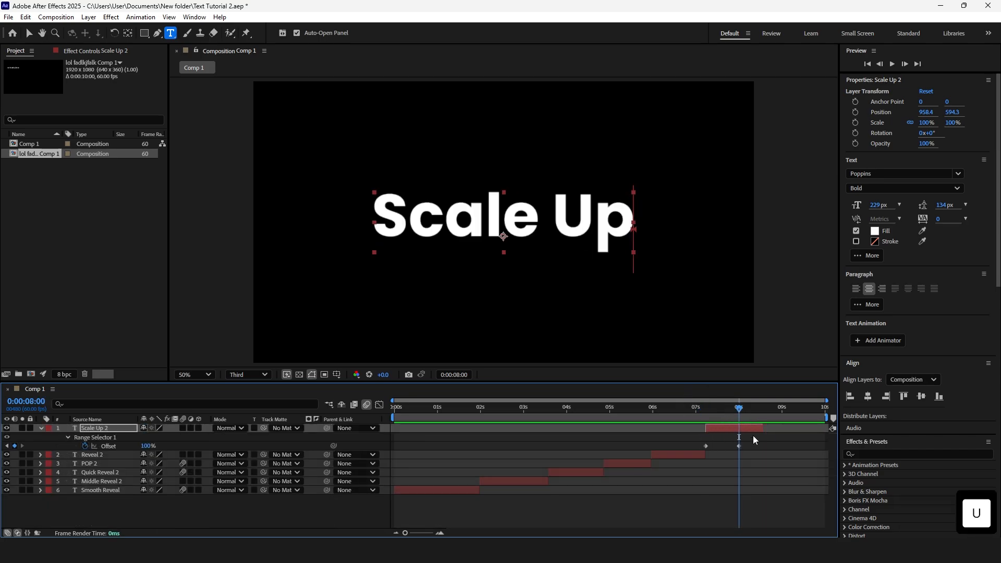
Precompose all six title layers and preview the new pre-composition
click(747, 429)
key(u)
click(727, 480)
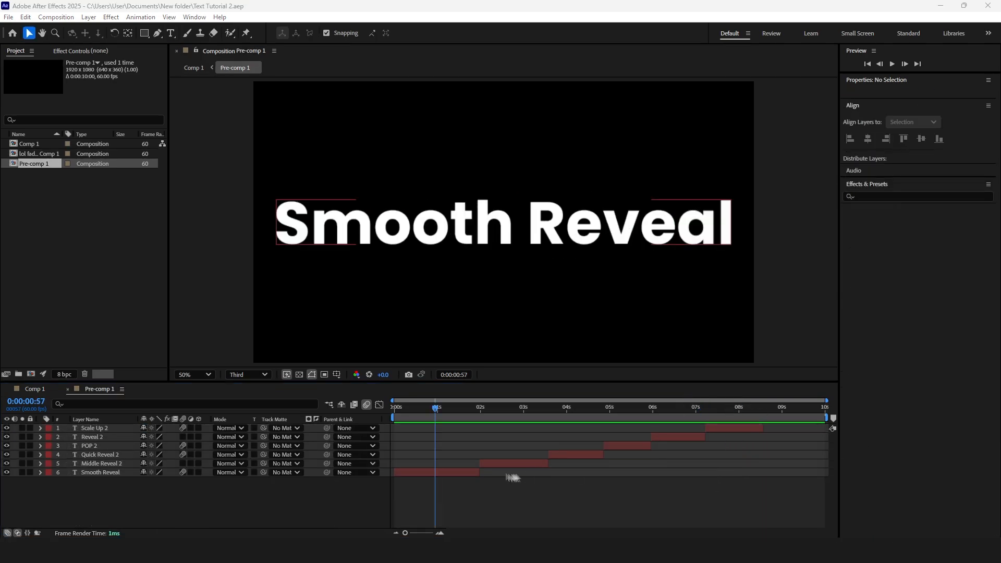
click(438, 456)
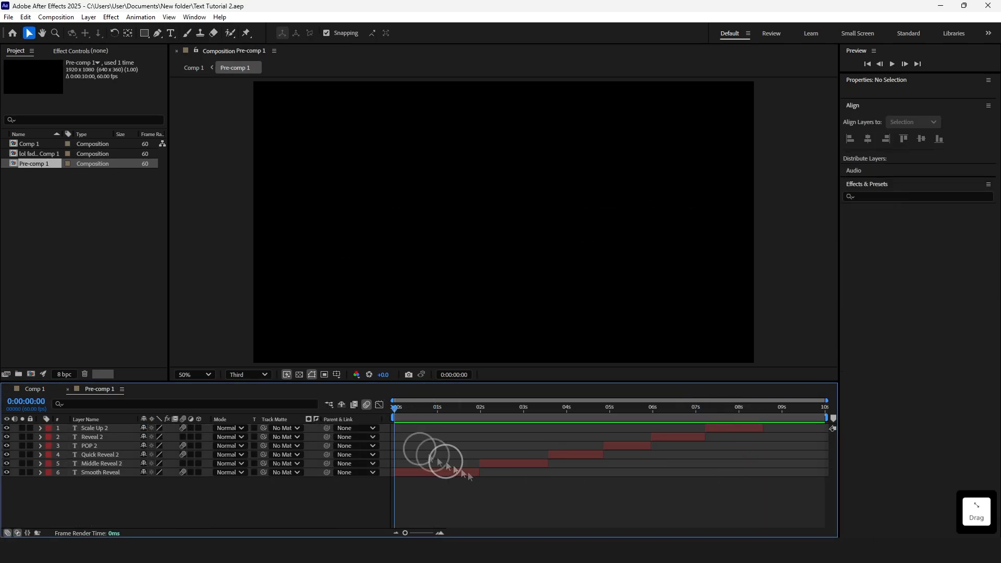
key(space)
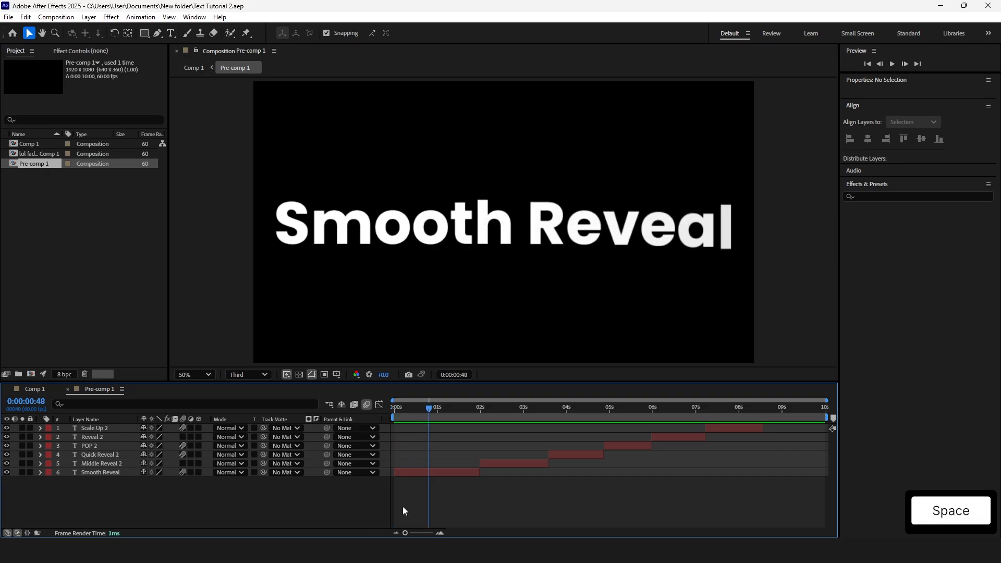
Save the Smooth Reveal layer's text animator as an animation preset named Smooth Reveal
click(405, 473)
click(40, 472)
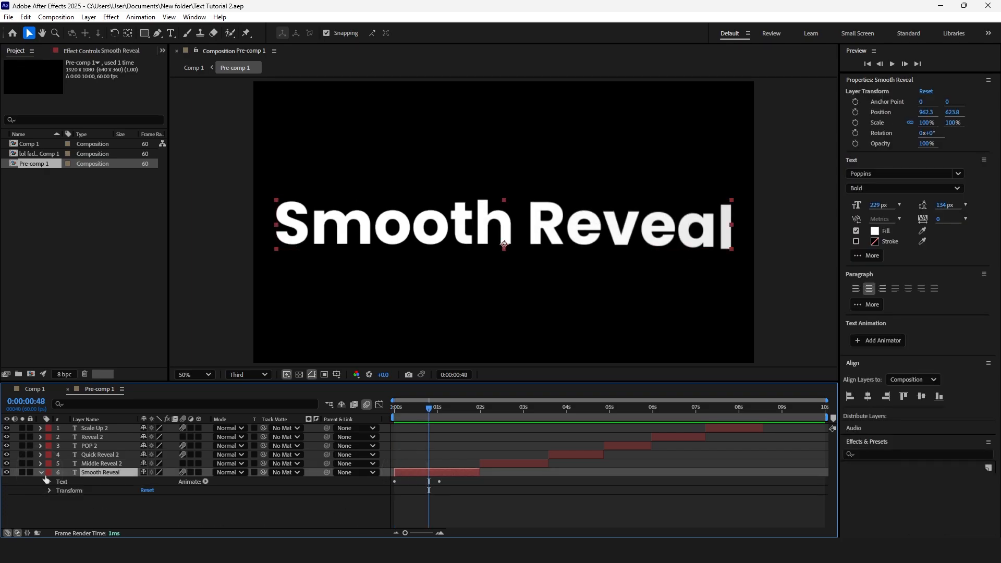
click(49, 482)
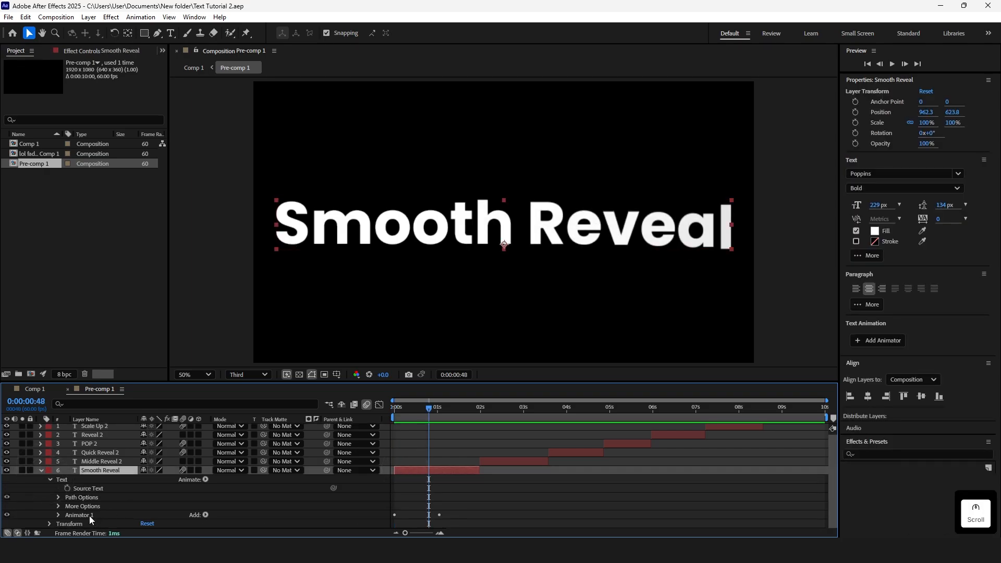
scroll(89, 515, down, 1)
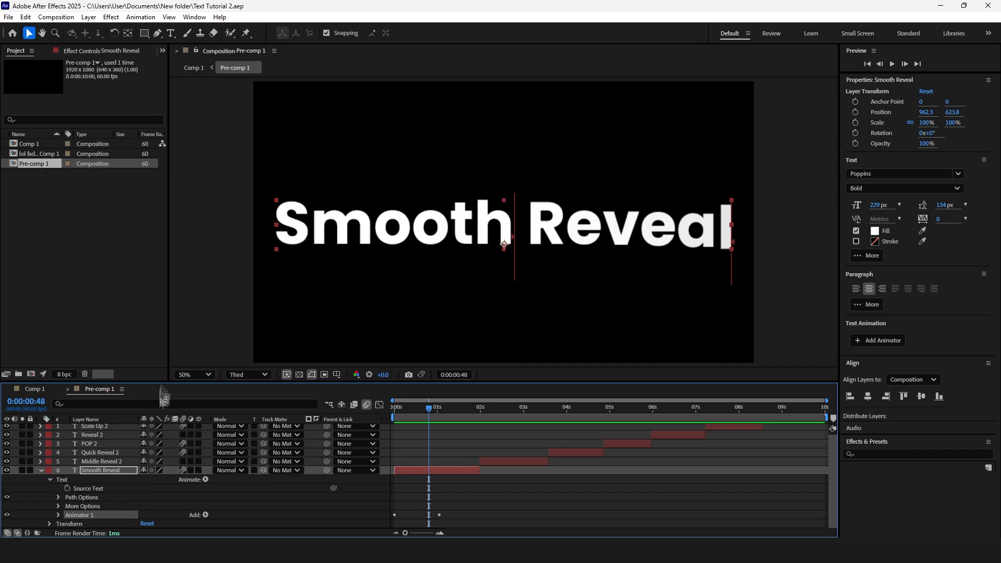
click(147, 17)
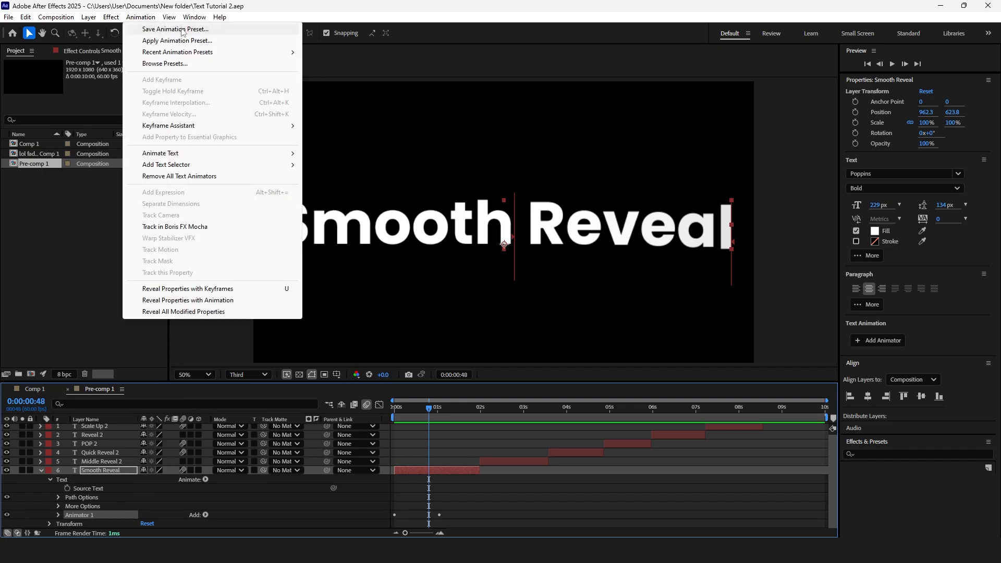
click(182, 30)
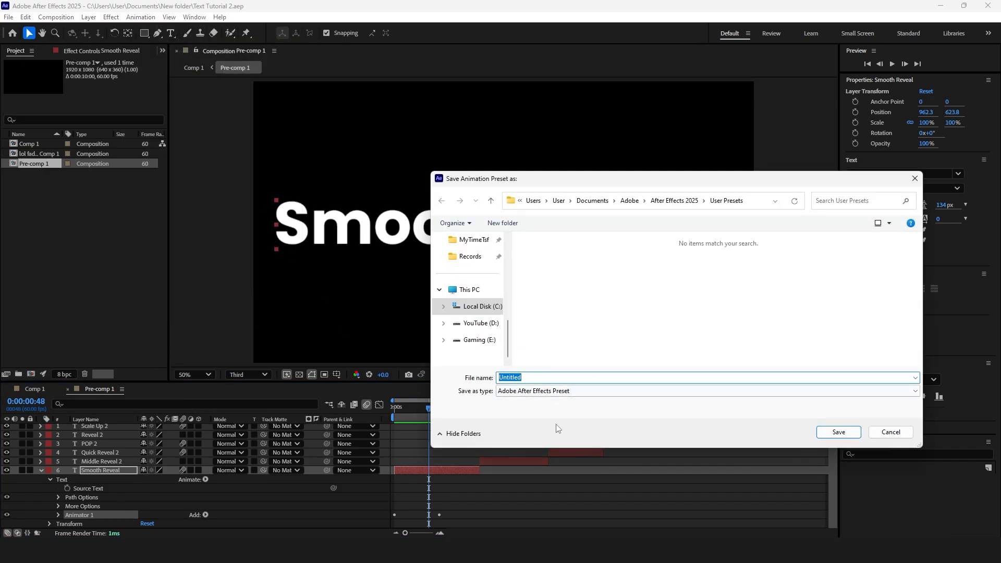
text(Smooth Reve)
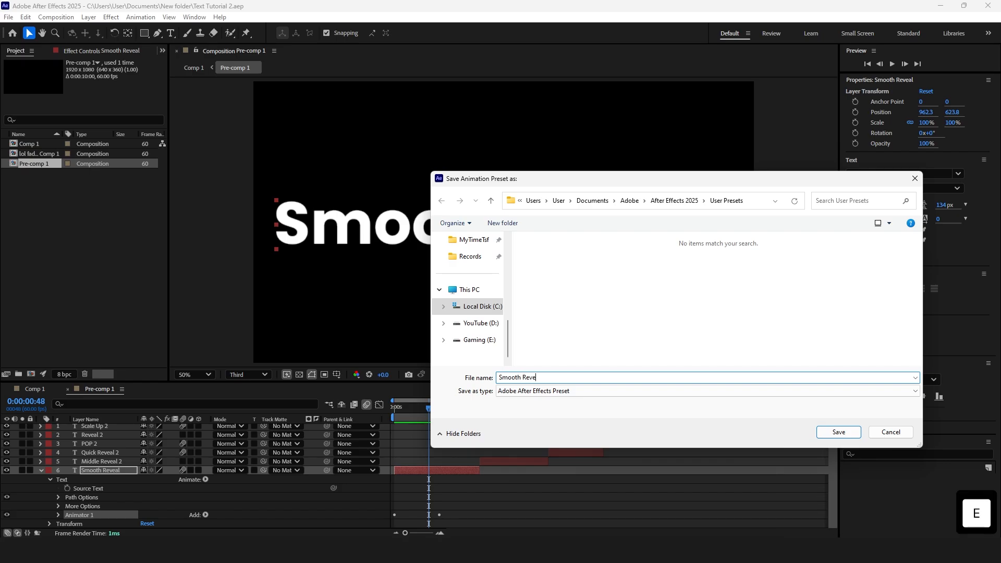
text(al)
click(855, 434)
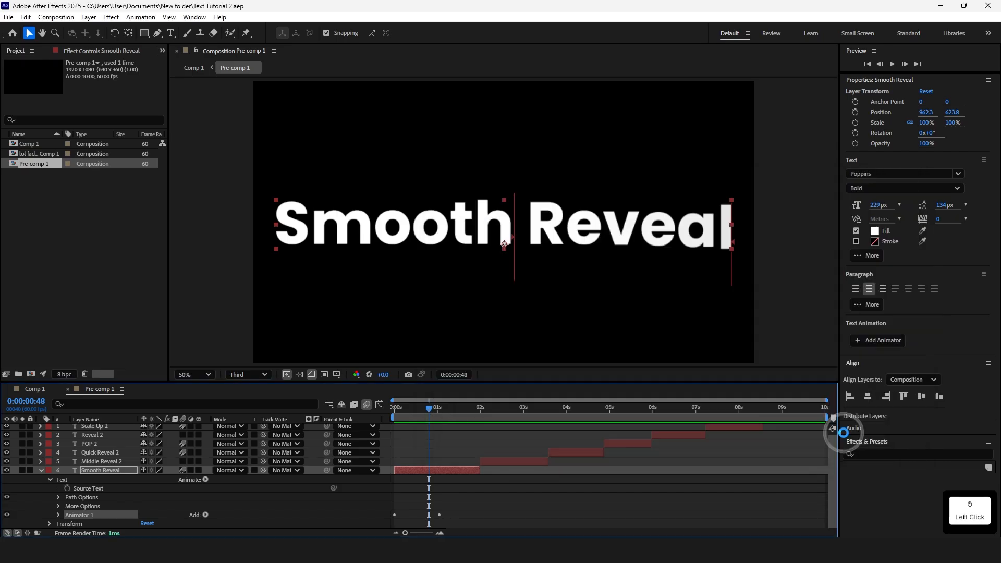
Locate the saved Smooth Reveal preset under User Presets in Effects & Presets
scroll(876, 444, down, 5)
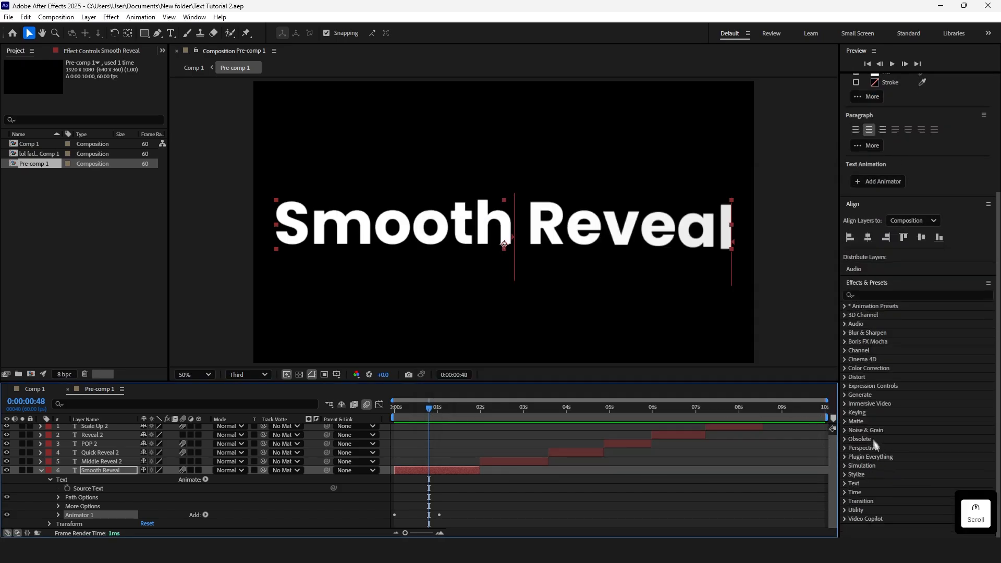
click(846, 306)
click(854, 323)
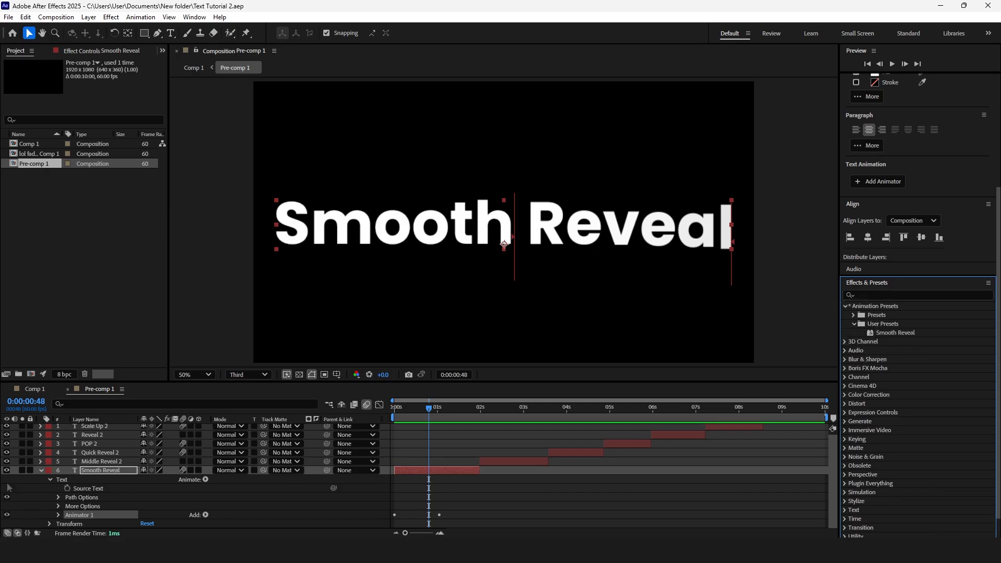
Create a new text layer reading "Text Effect" starting at about 0:00:08:58 in the pre-composition
scroll(495, 482, up, 1)
click(781, 408)
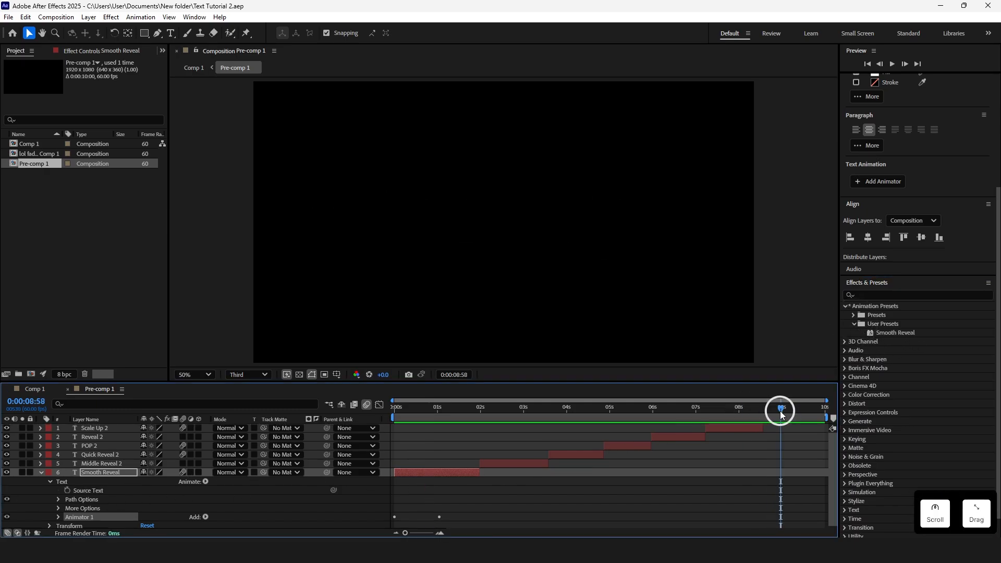
key(ctrl+t)
click(456, 222)
text(Te)
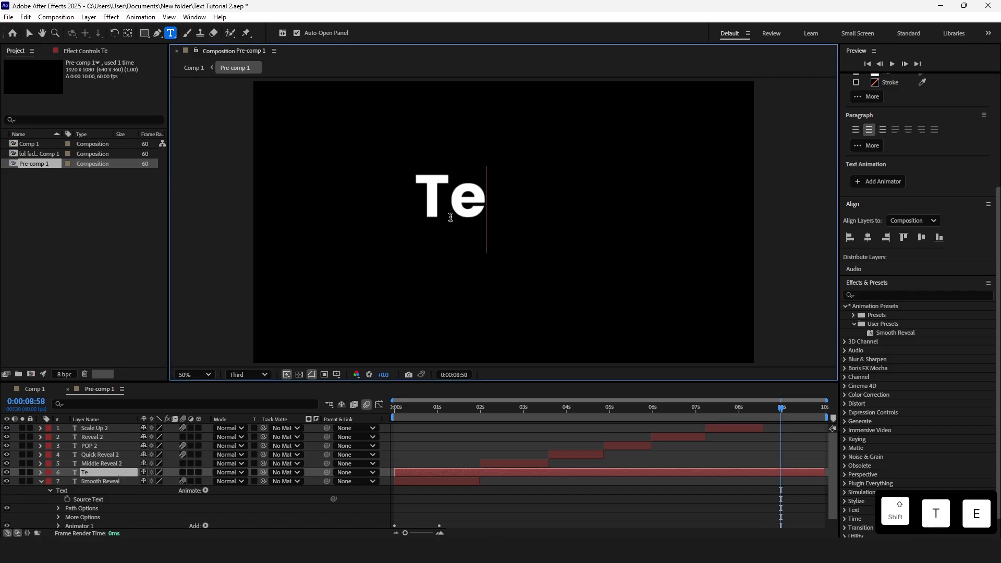
text(xt Effect)
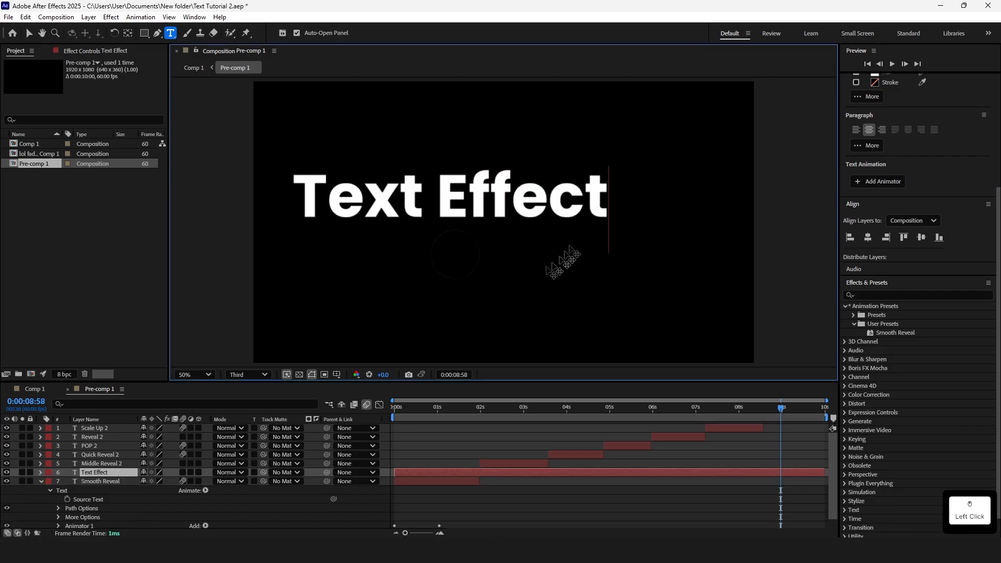
click(468, 432)
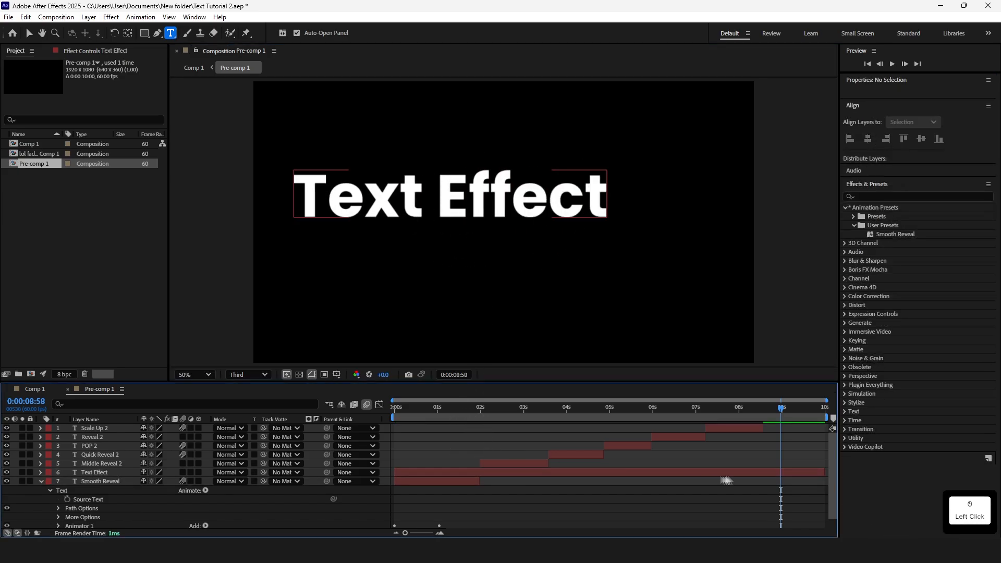
Apply the Smooth Reveal user preset to the Text Effect layer and preview it from about 0:00:08:52
click(803, 474)
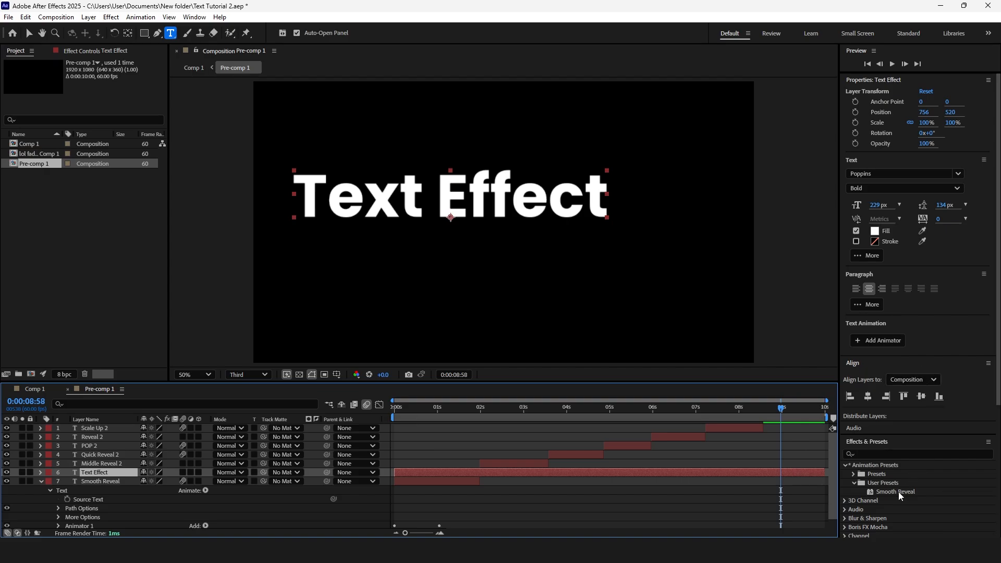
drag(899, 493, 797, 475)
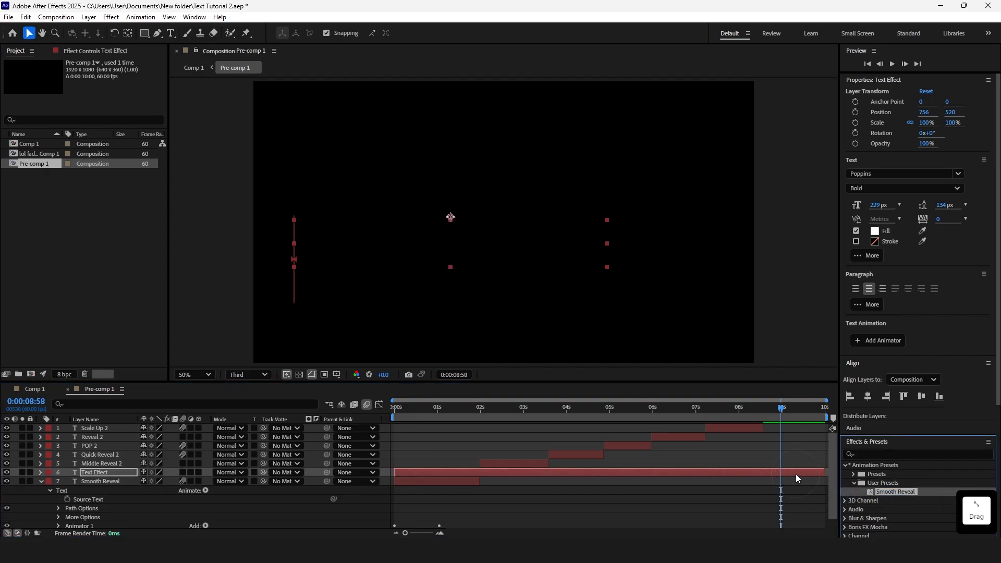
click(777, 408)
key(space)
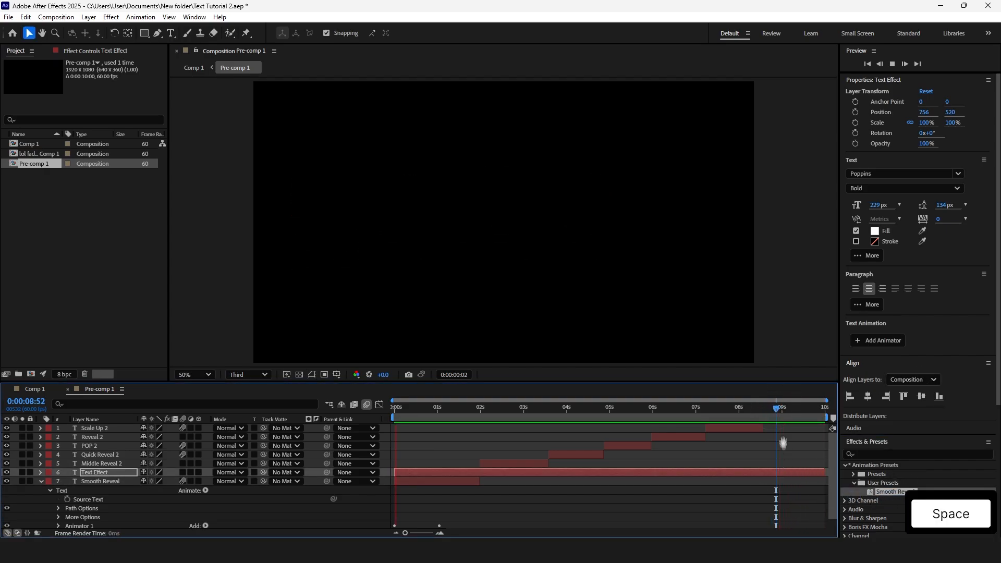
key(space)
Reveal the Text Effect layer's keyframes, move its last Offset keyframe slightly earlier, and preview the animation
scroll(775, 467, down, 1)
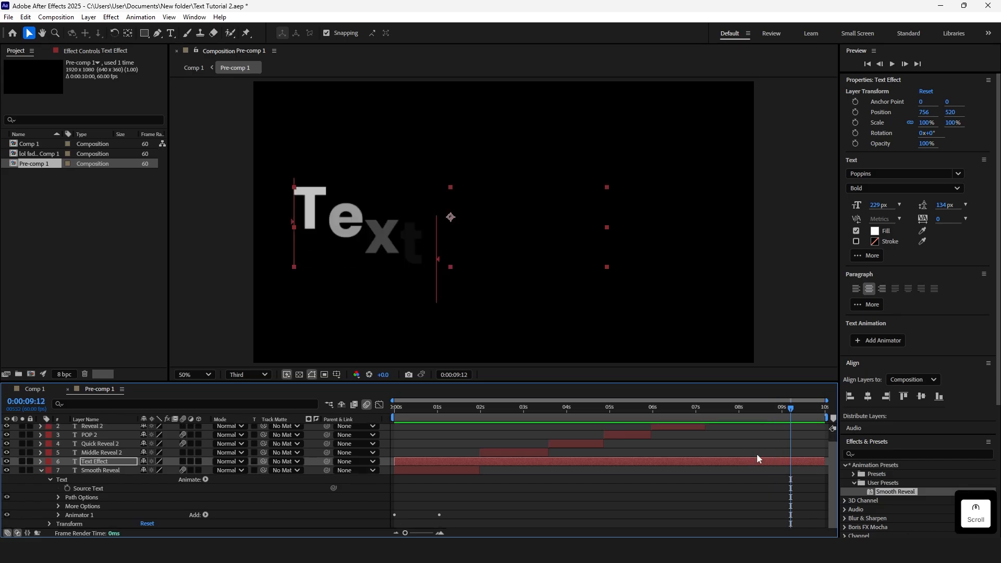
scroll(758, 459, up, 1)
click(780, 474)
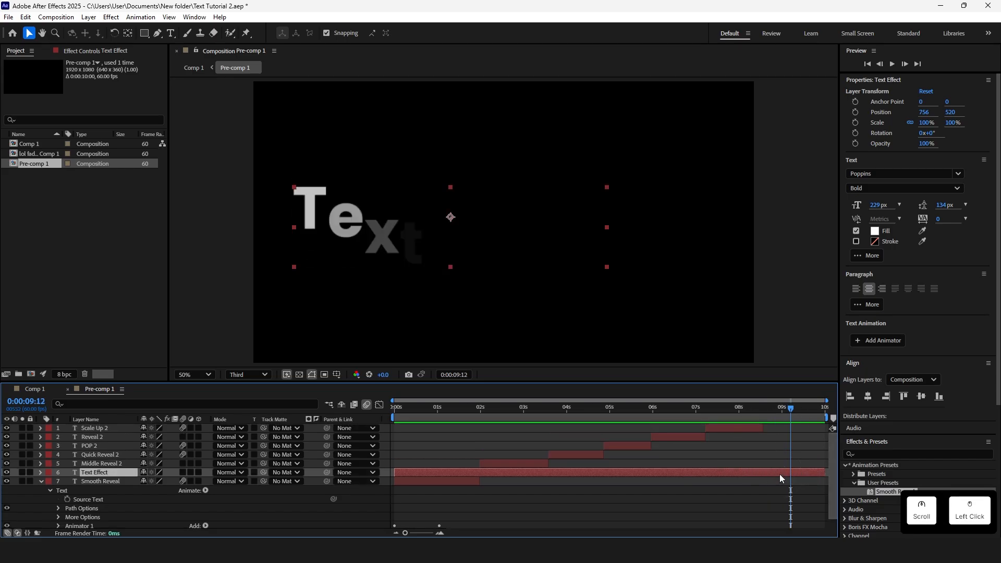
key(u)
mouse_move(826, 490)
mouse_down()
mouse_move(794, 490)
mouse_move(813, 490)
mouse_up()
click(786, 409)
key(space)
key(space)
click(777, 408)
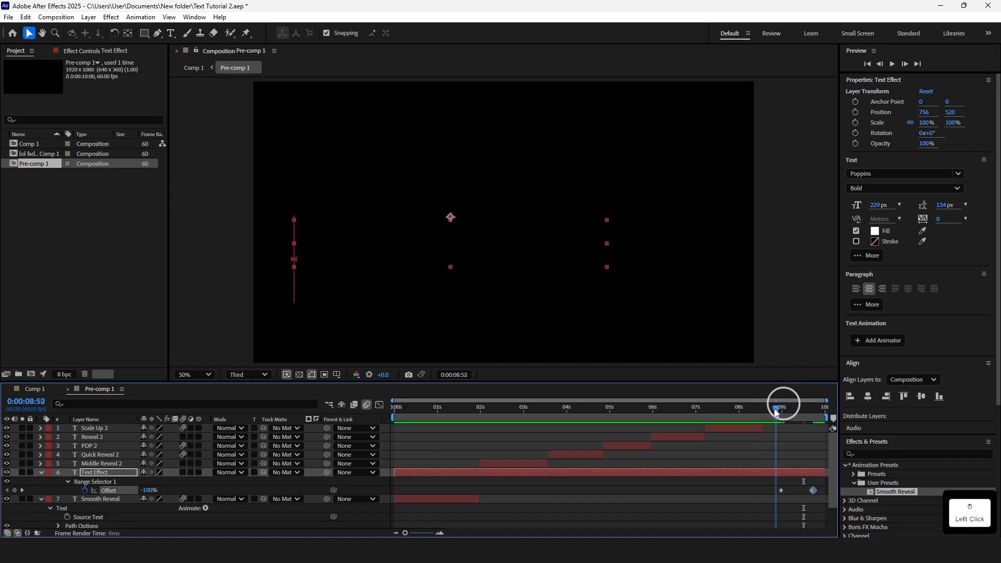
key(space)
Scale the Text Effect text down to about 38.6% and move it toward the frame's upper-left corner
click(548, 214)
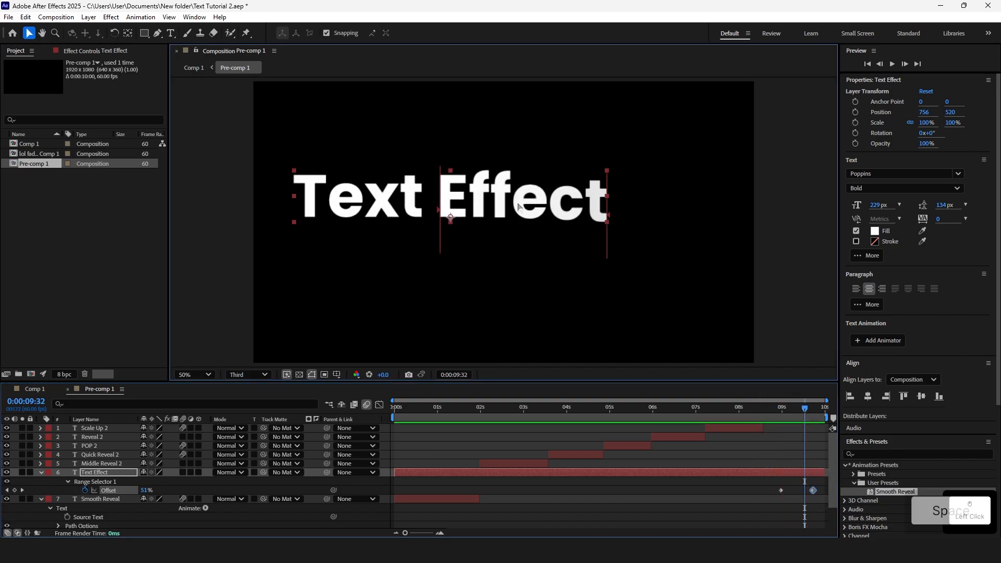
drag(605, 175, 399, 124)
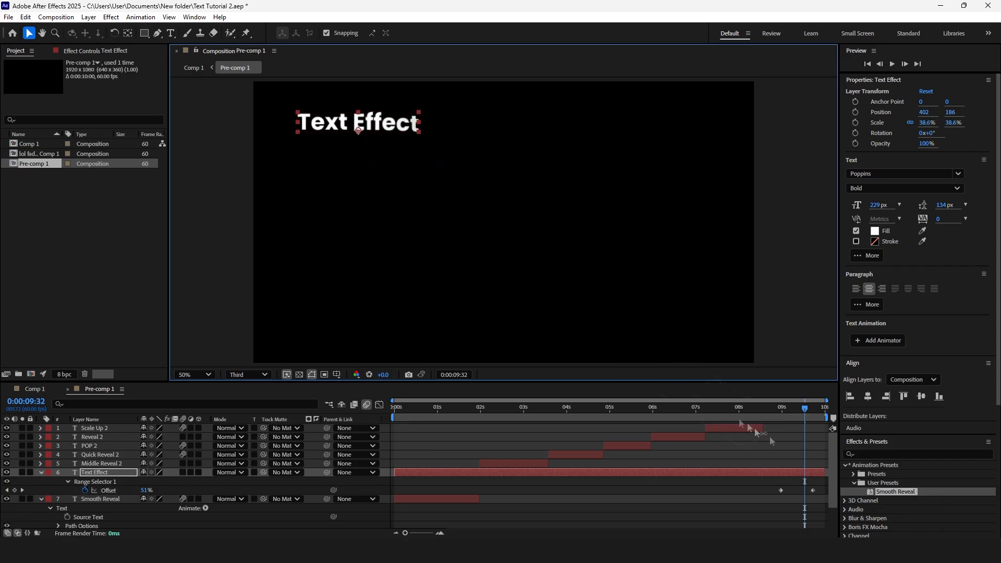
click(772, 406)
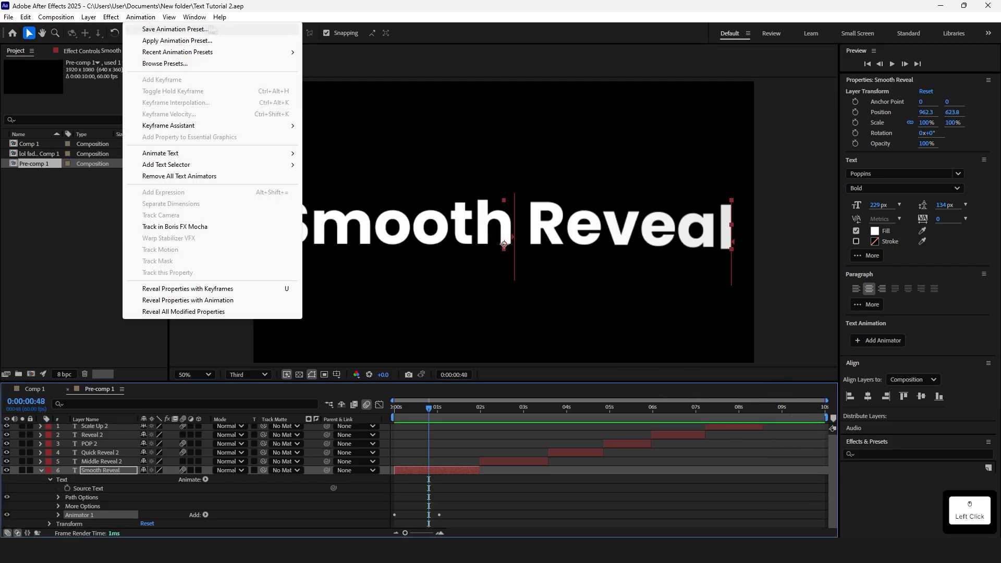
Save the Smooth Reveal layer's animator as an animation preset named Smooth Reveal
click(177, 29)
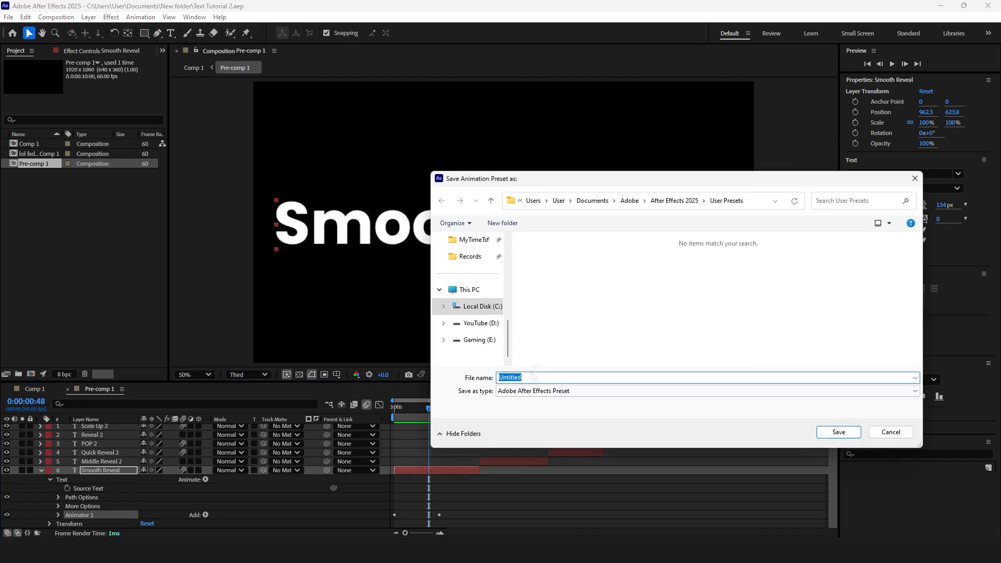
text(Smooth Reveal)
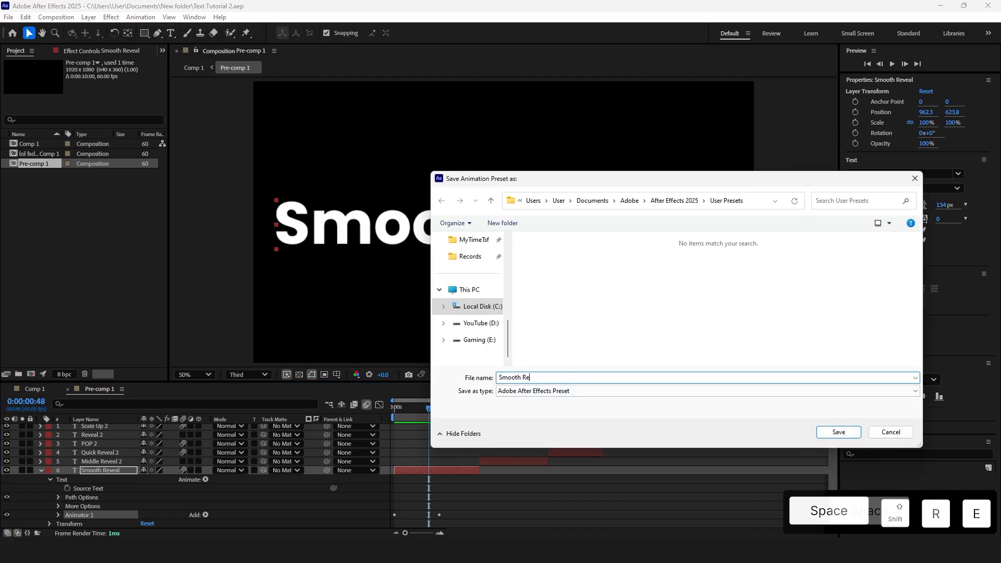
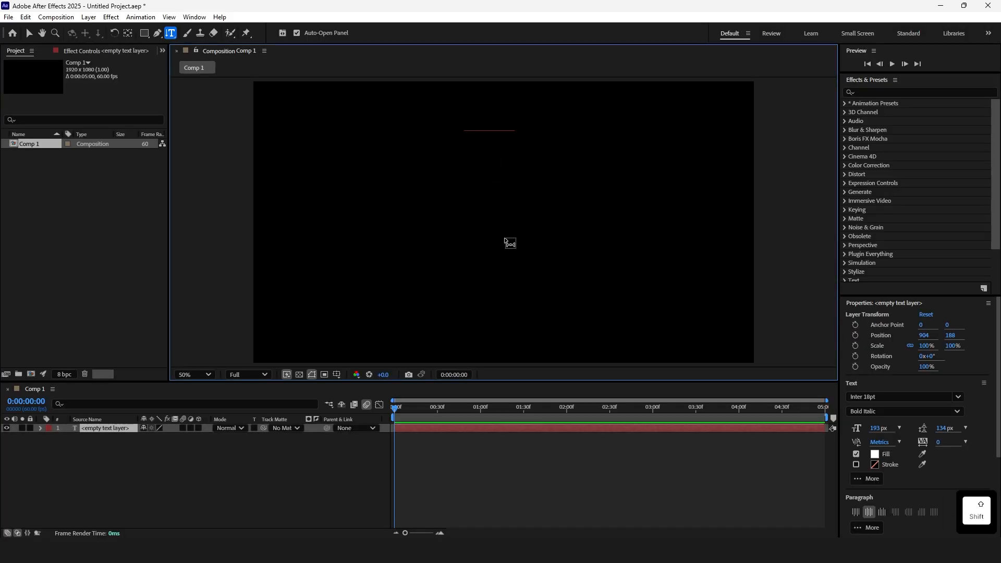
text(text)
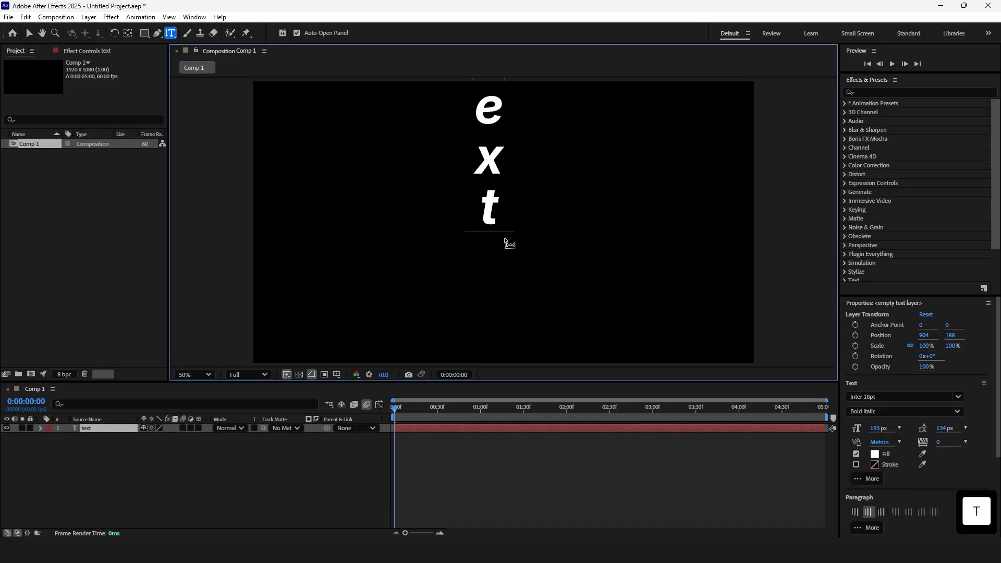
key(Return)
text(sfdf)
click(470, 452)
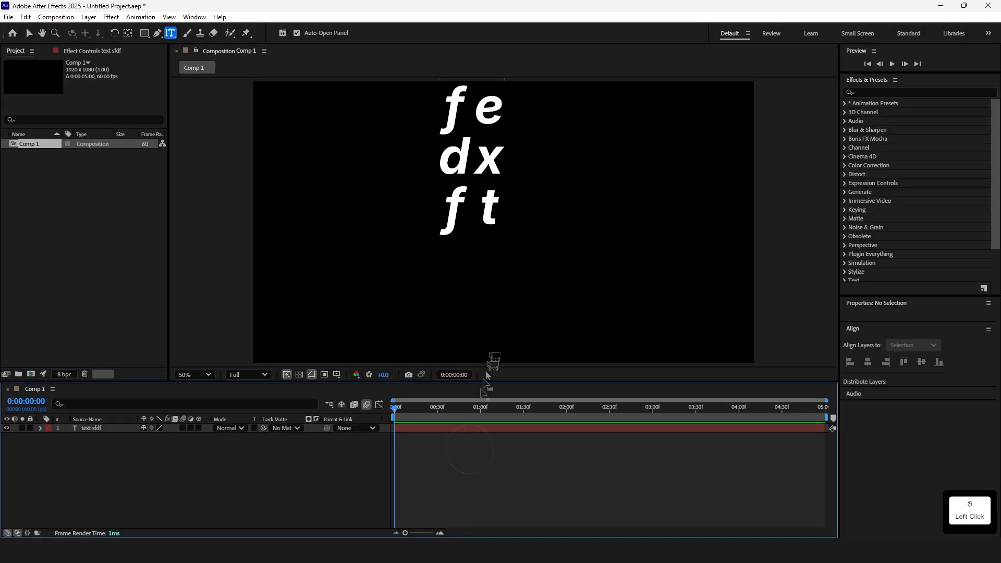
Create a horizontal text layer reading Text Effect in the middle of the composition
click(172, 37)
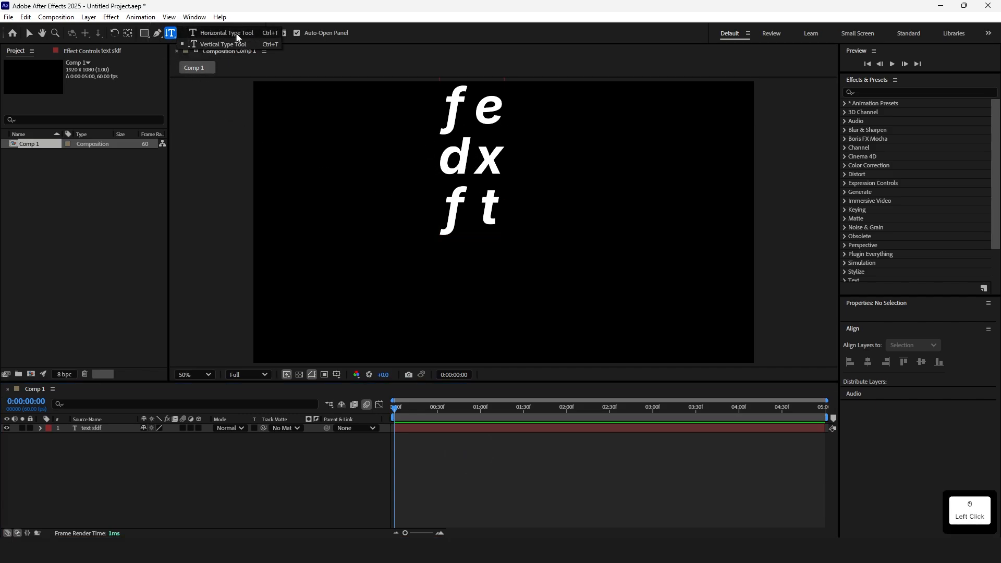
click(237, 35)
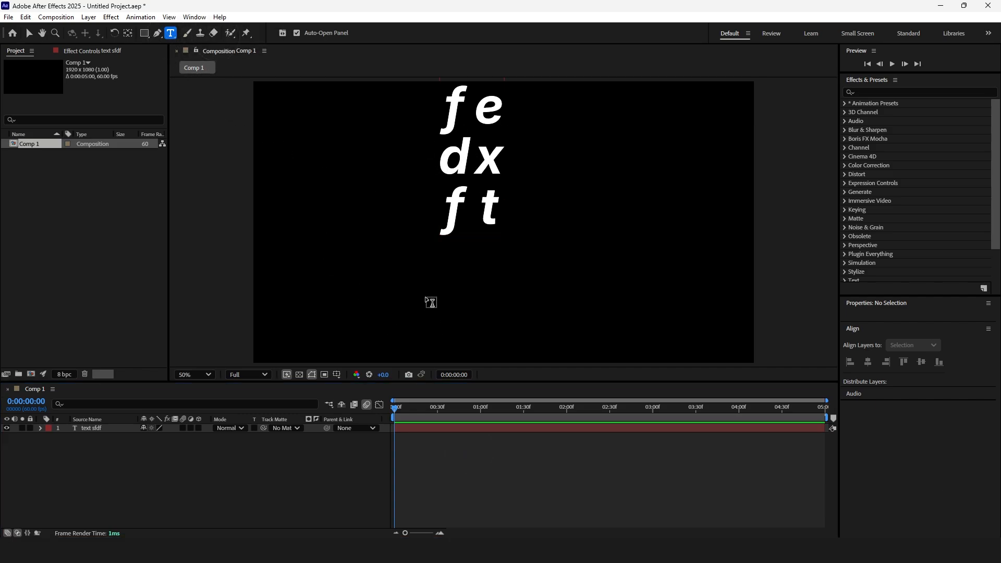
click(431, 302)
text(Text)
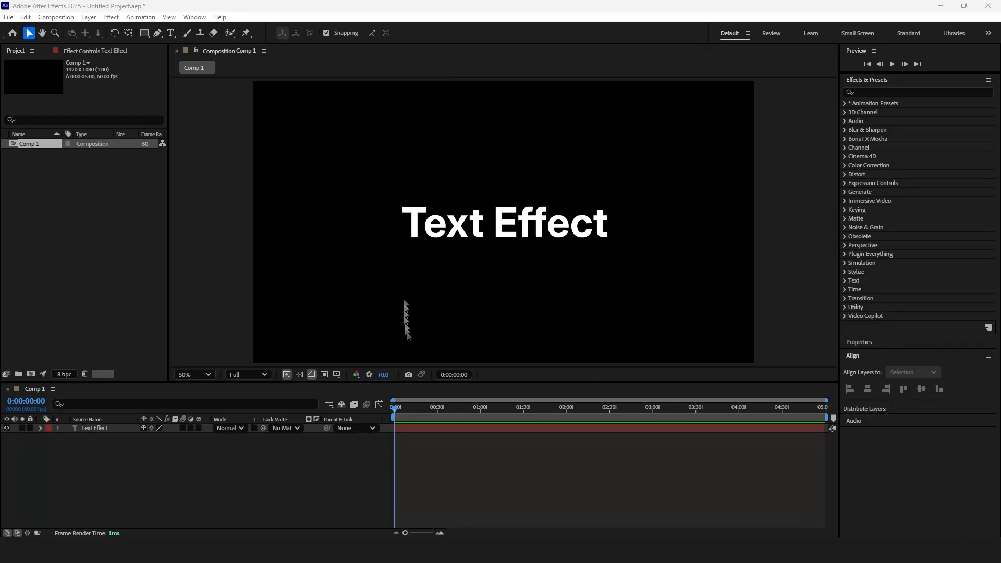
click(531, 245)
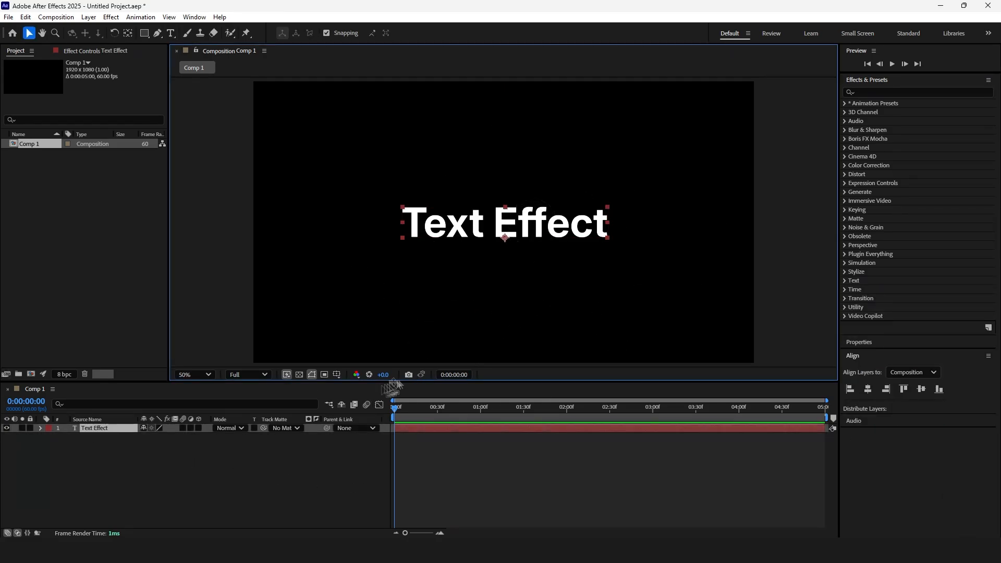
Add a text animator with Position and Opacity properties to the Text Effect layer
click(41, 429)
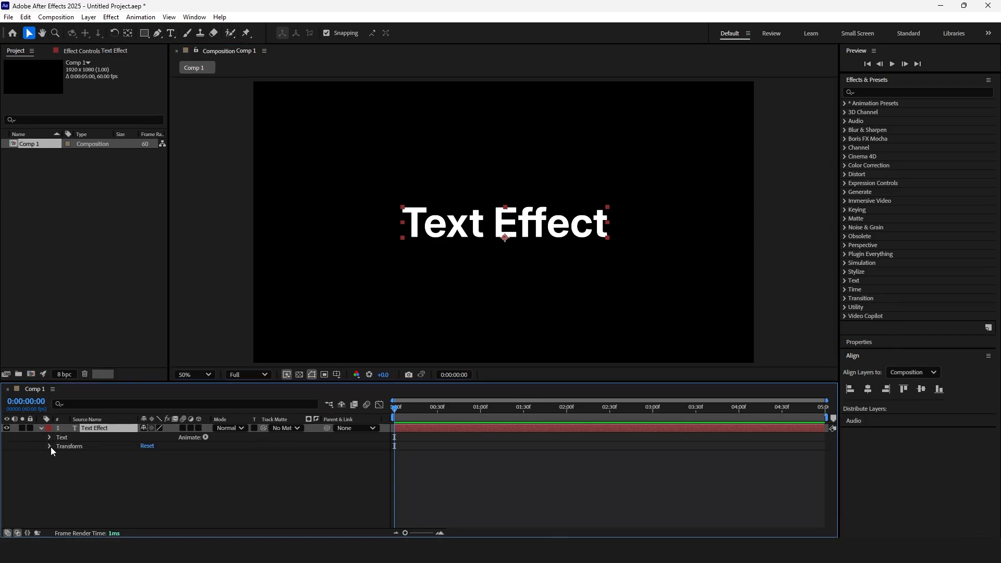
click(206, 438)
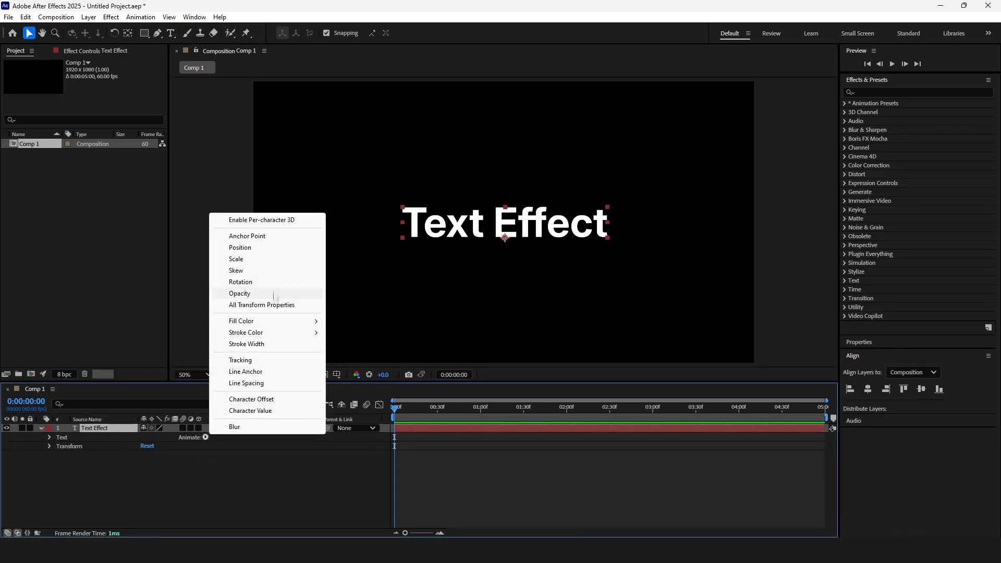
click(274, 248)
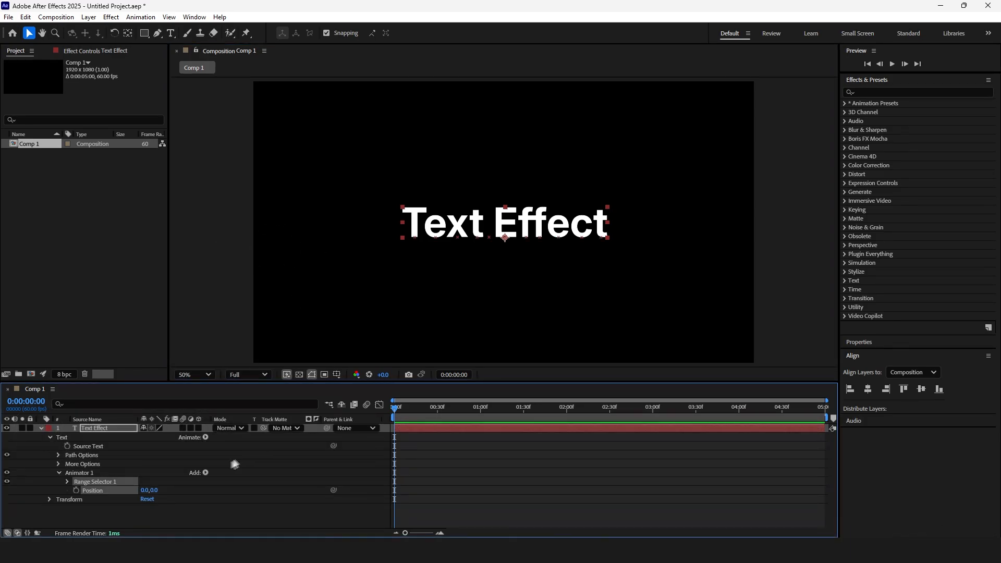
click(205, 473)
mouse_move(245, 477)
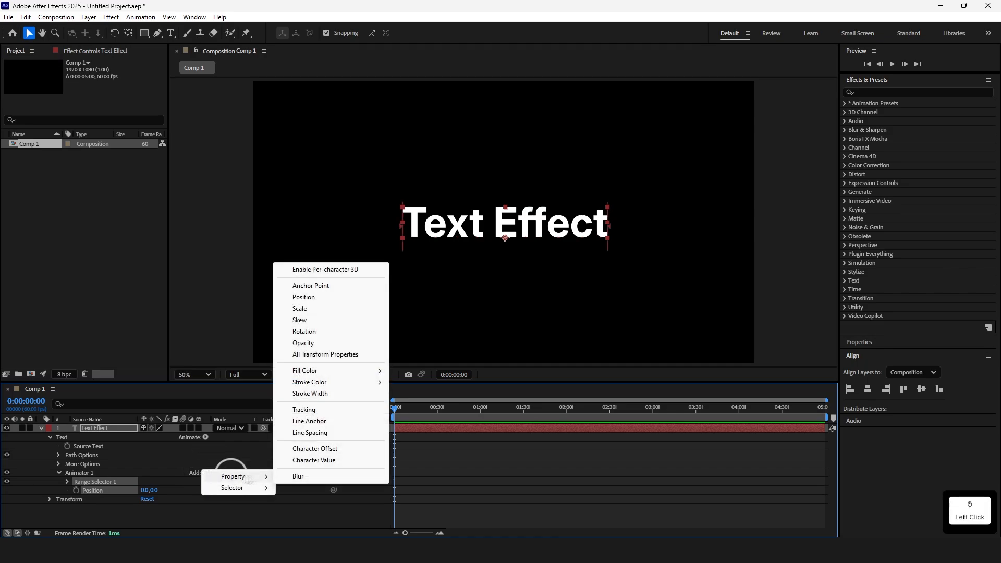
click(317, 347)
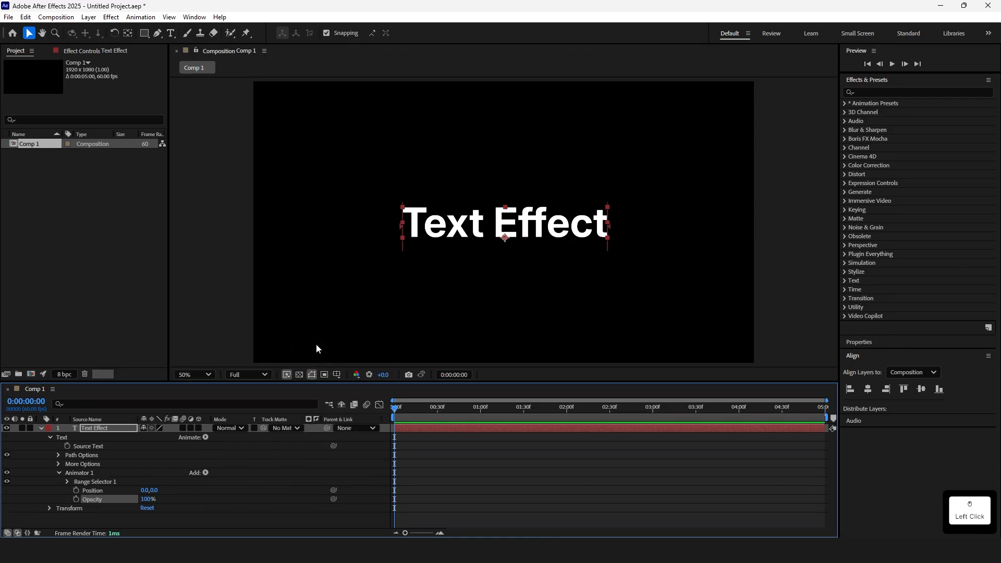
Set the animator's Opacity to 0% and its Position to 0,100
click(148, 499)
text(0)
click(190, 490)
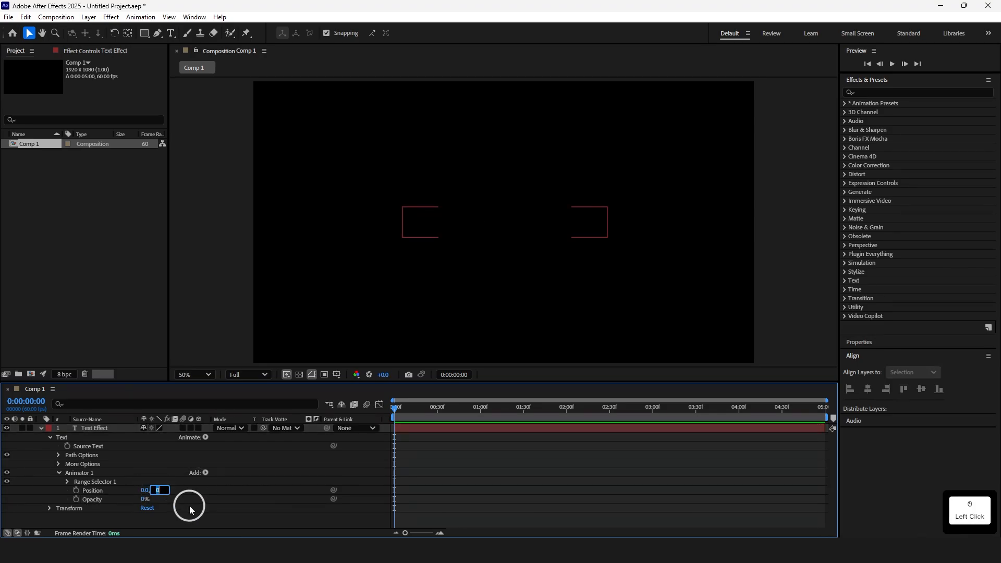
text(100)
key(Return)
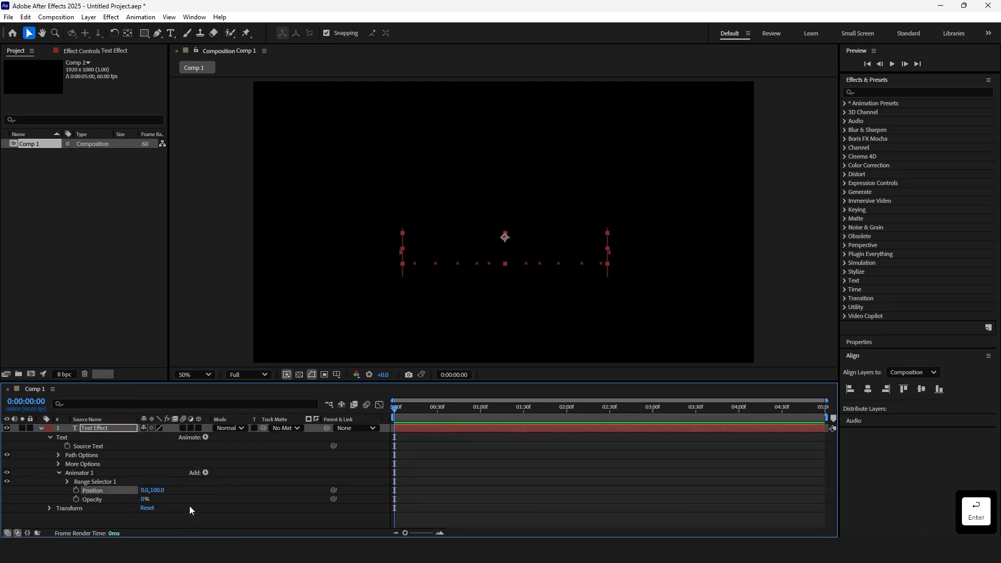
In the Range Selector's advanced options, base the selection on Words and set the Shape to Ramp Up
click(68, 482)
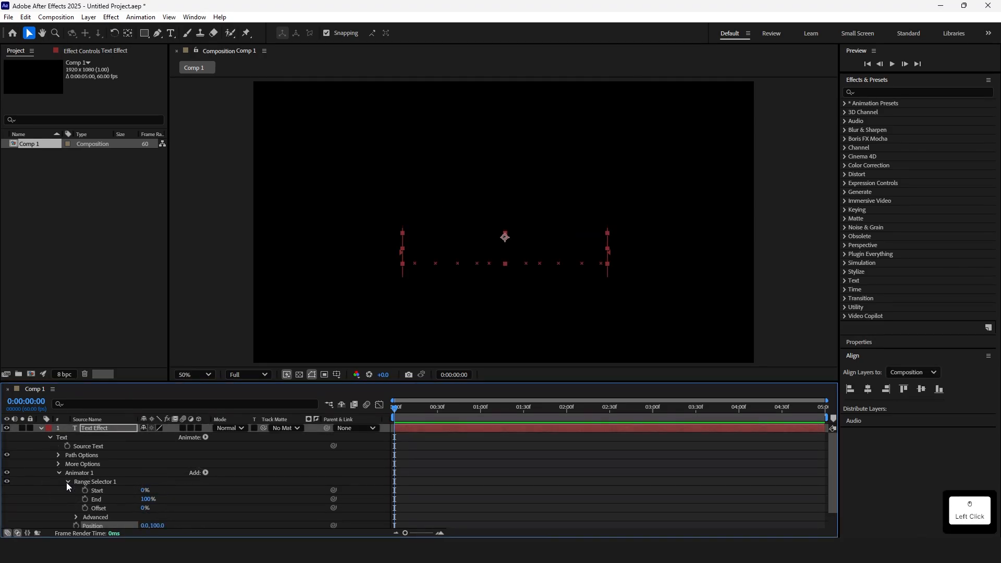
click(76, 516)
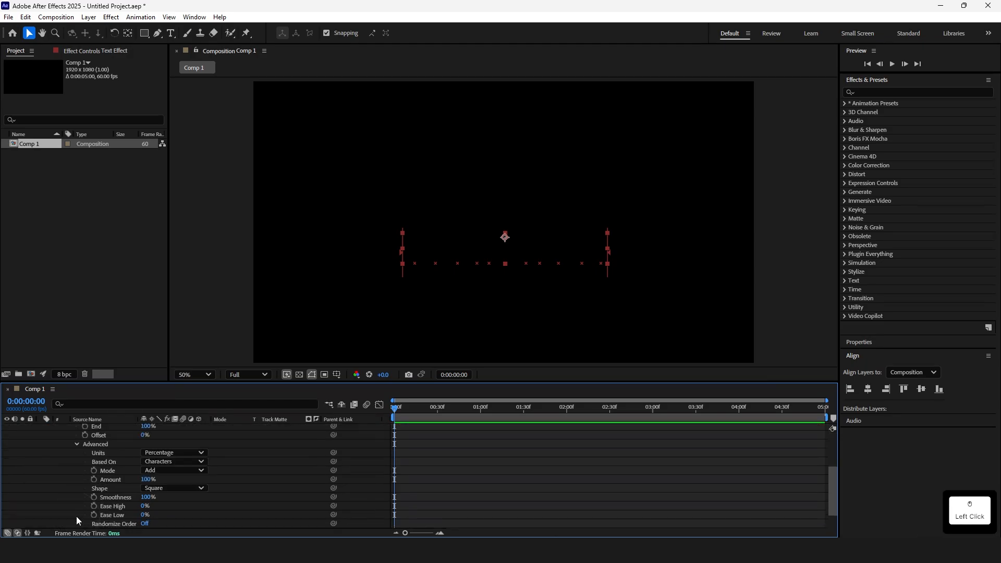
click(166, 463)
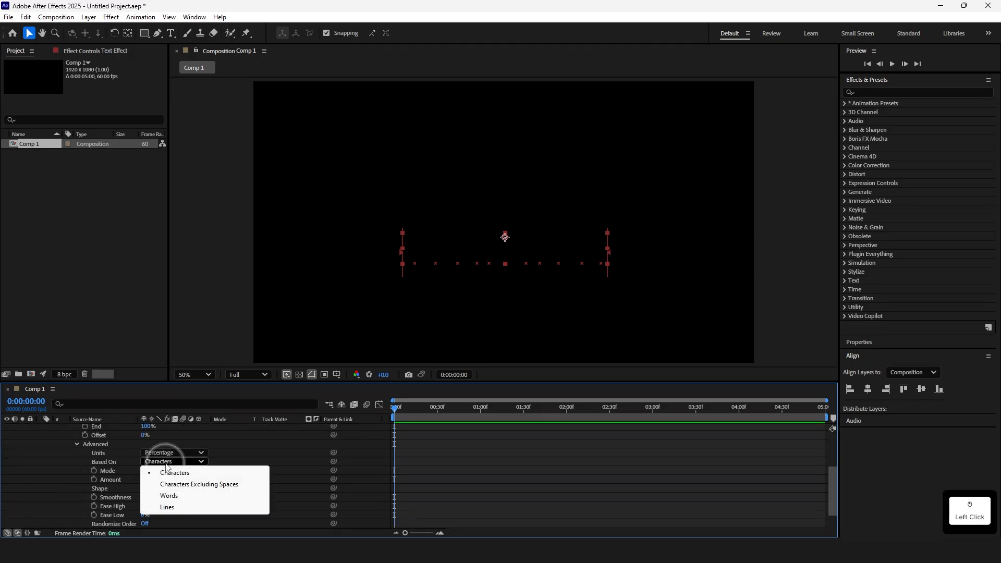
click(179, 502)
click(186, 489)
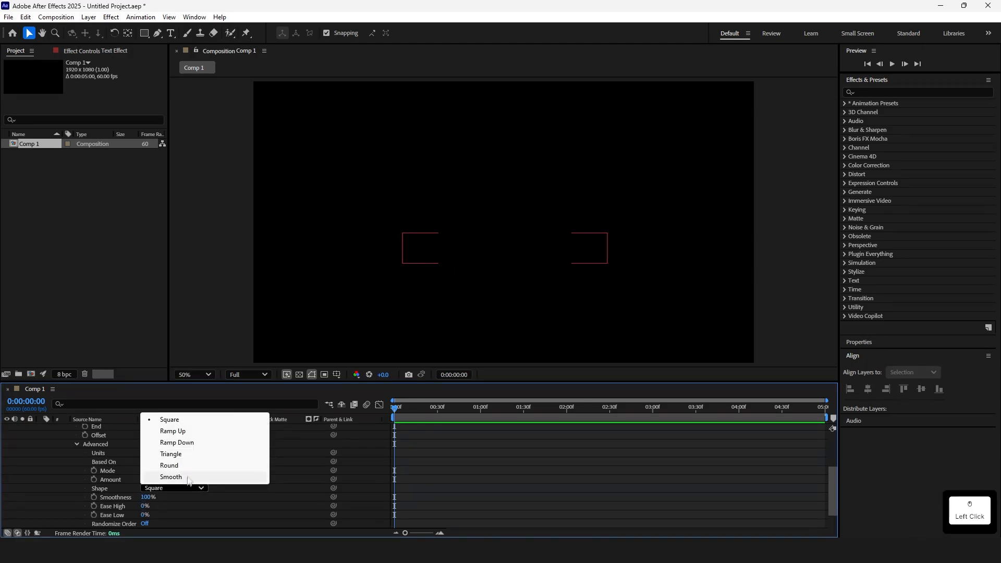
click(189, 433)
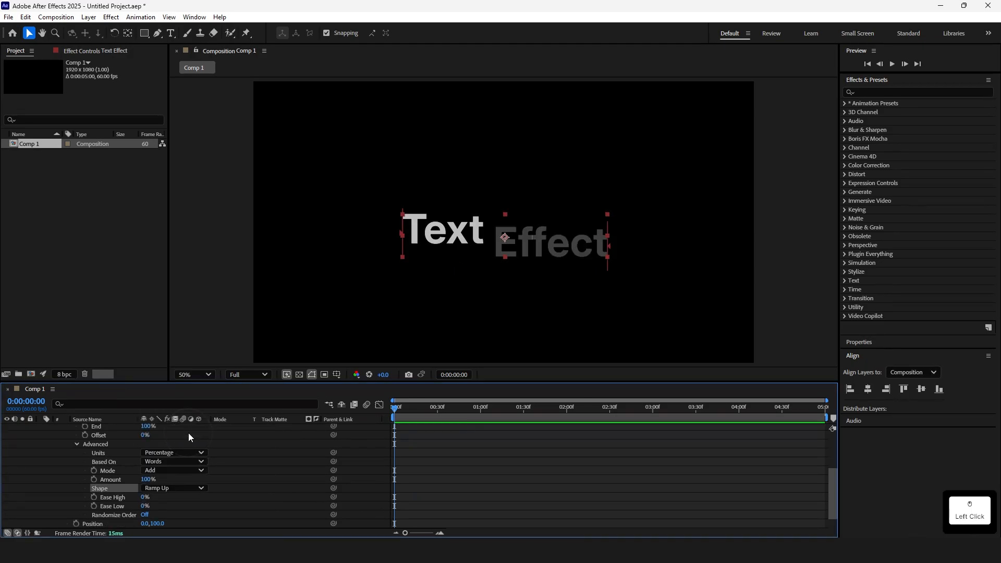
Set the range selector's Ease High to 50% and Ease Low to 100%
click(146, 498)
text(5)
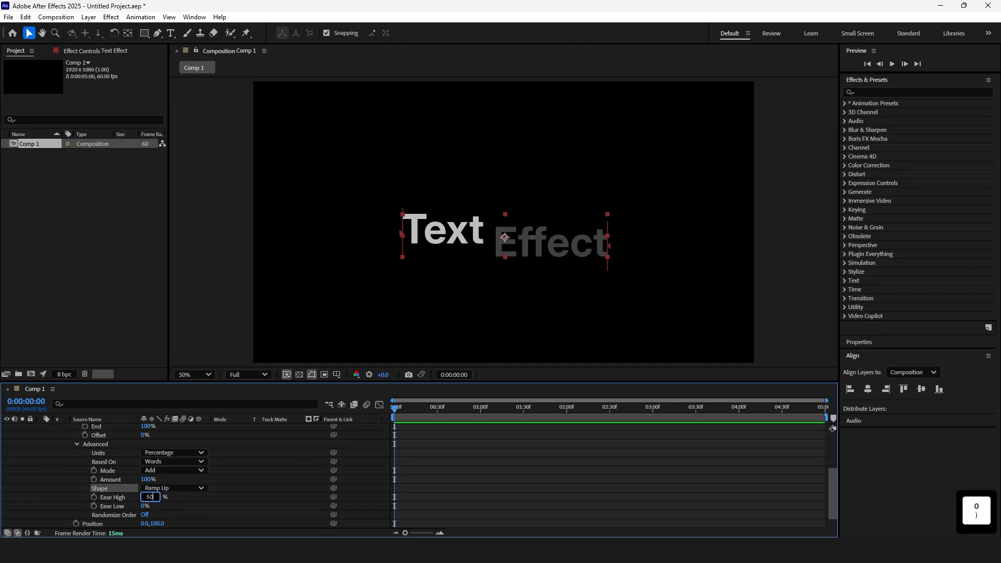
text(0)
key(Return)
click(146, 506)
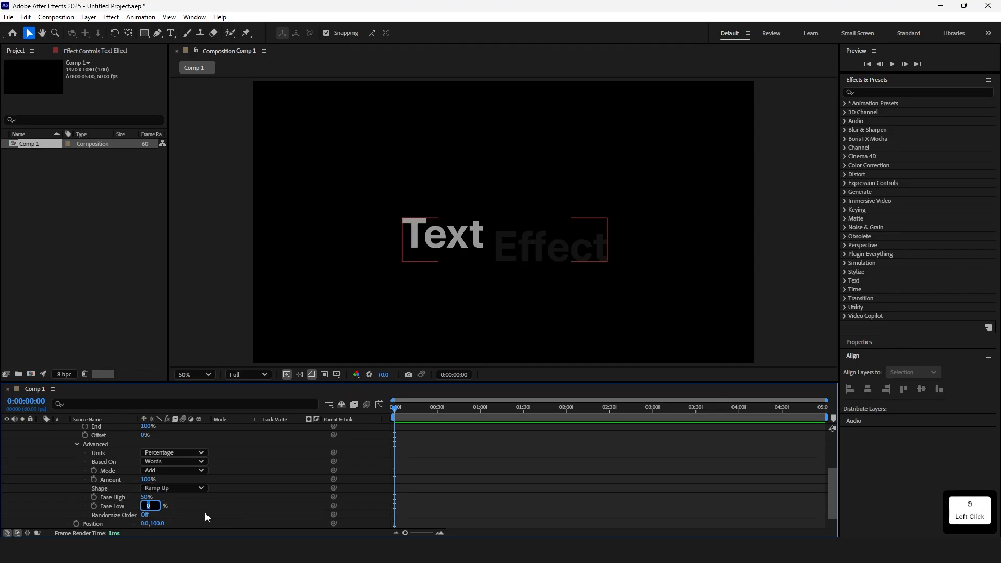
text(100)
key(Return)
scroll(156, 495, up, 2)
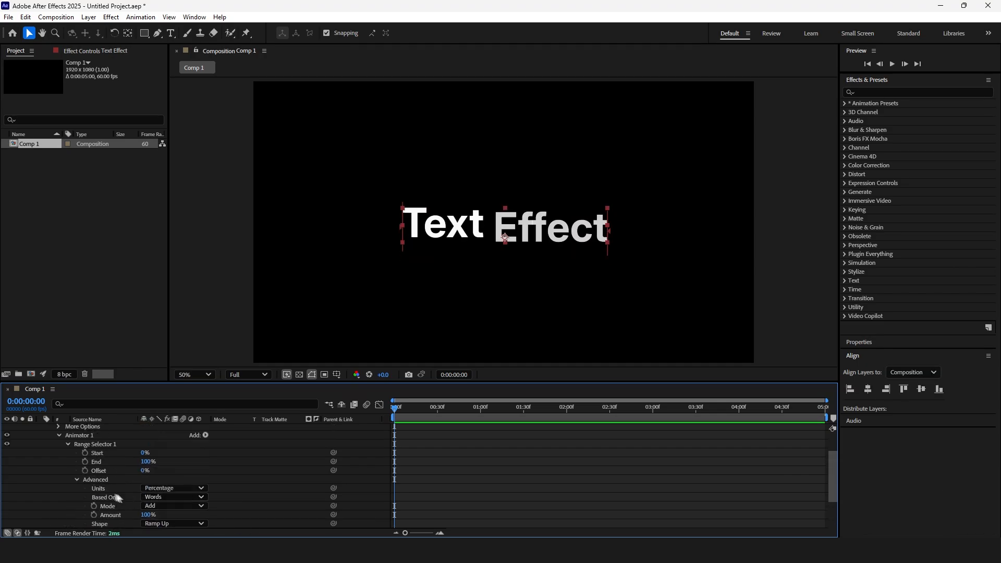
Keyframe the Offset at -100% at the start and at 100% at about 0:00:01:01
click(86, 471)
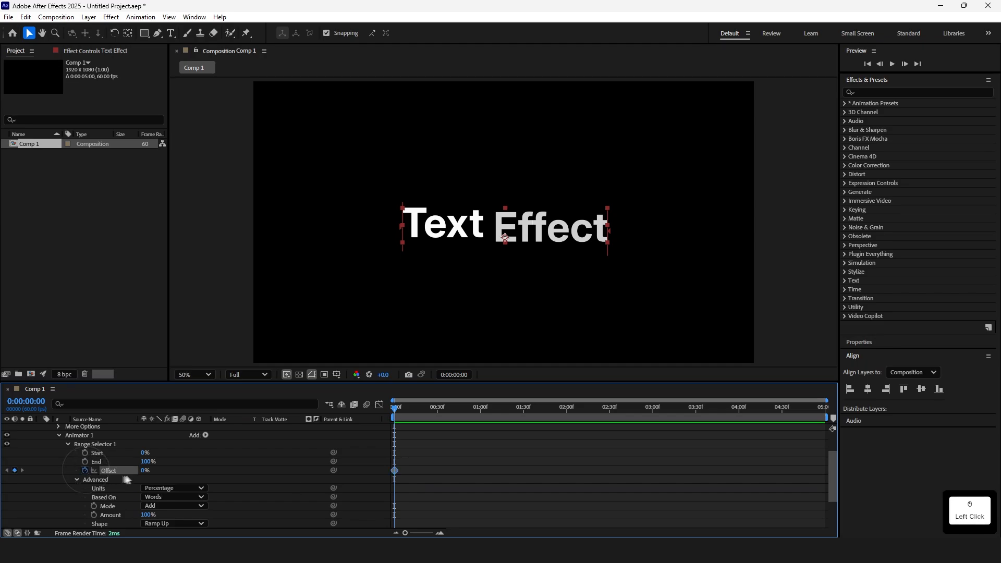
drag(145, 471, 61, 470)
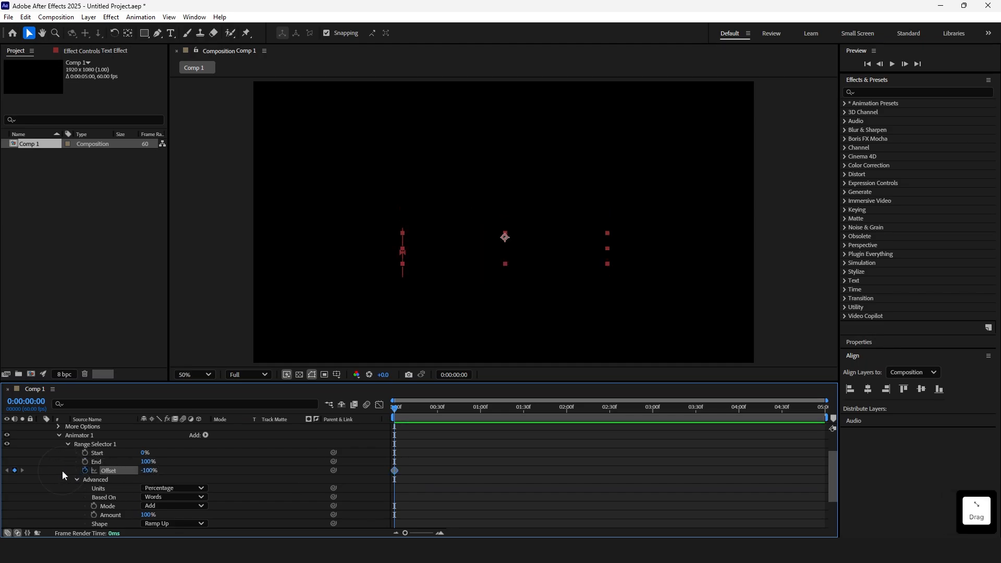
drag(410, 412, 484, 416)
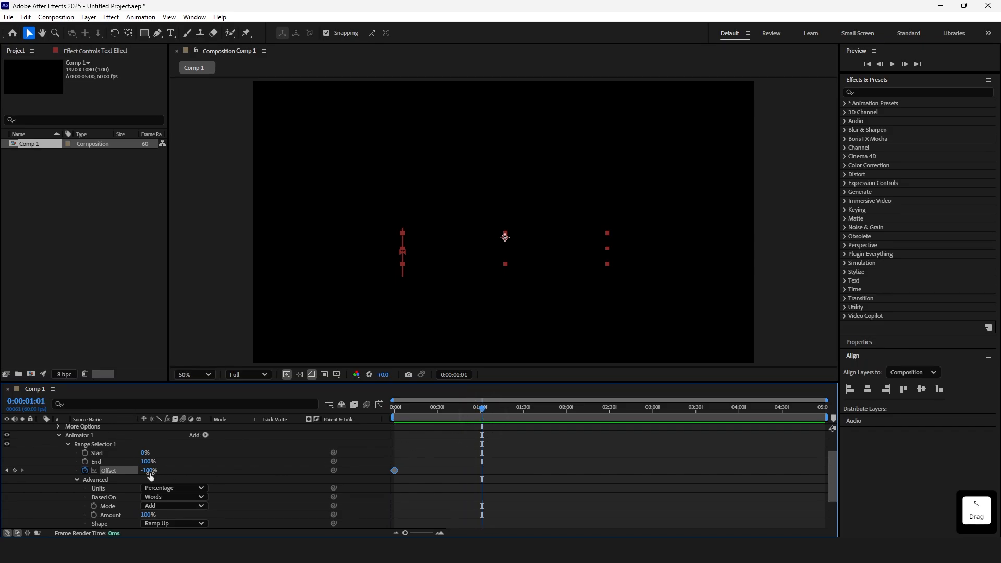
drag(150, 476, 293, 478)
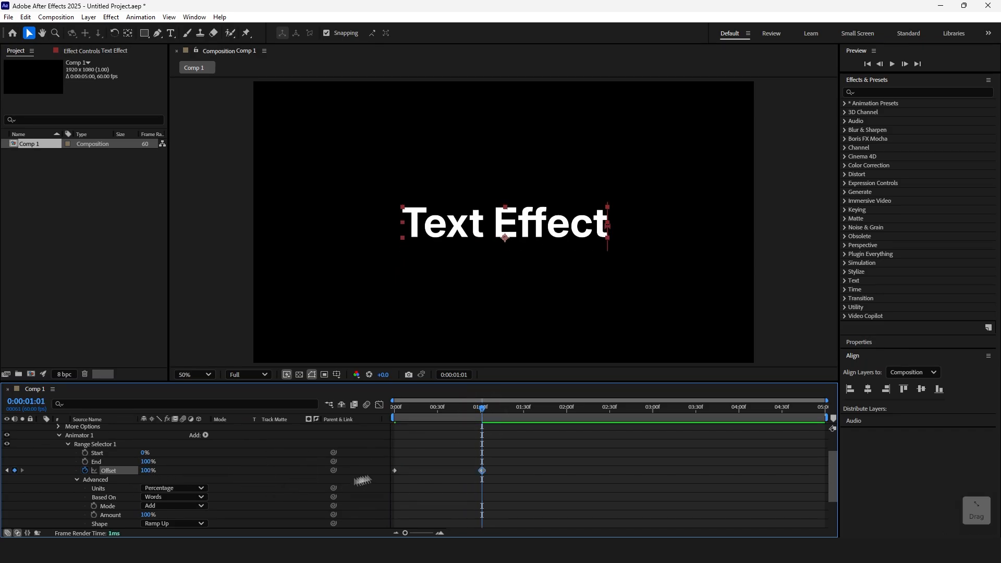
Move the last Offset keyframe to about 0:00:02:10 and preview the animation from the start
key(space)
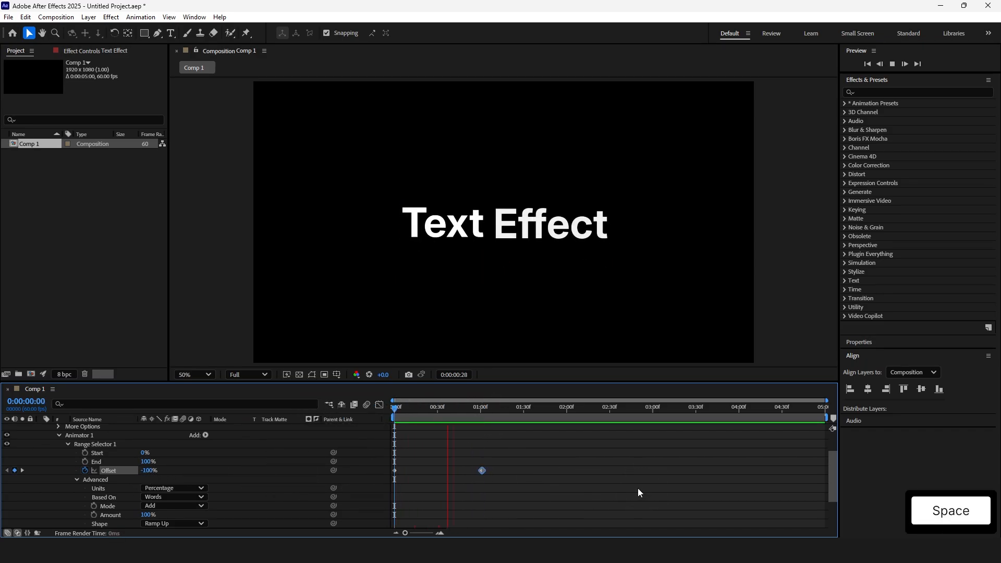
drag(481, 472, 581, 471)
key(Home)
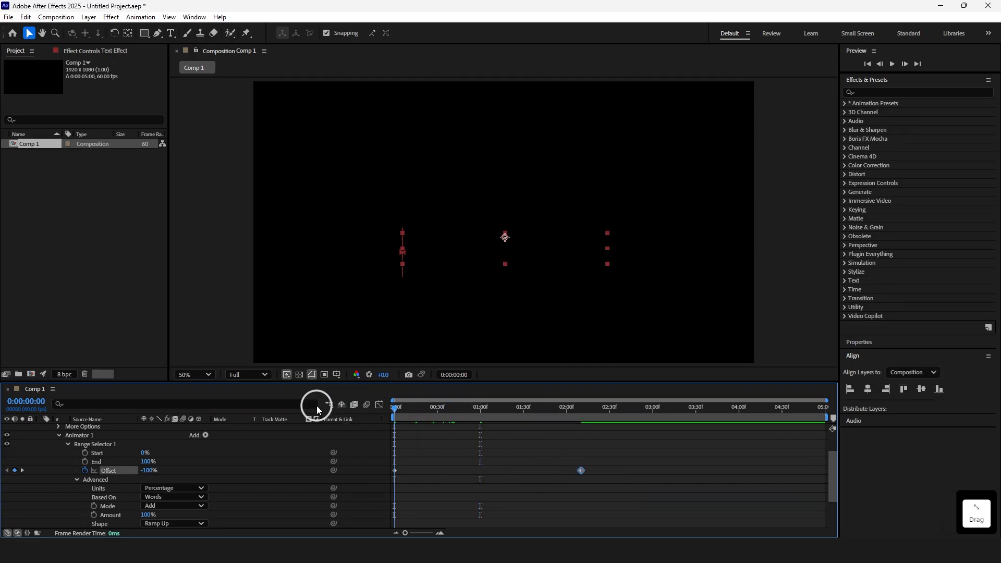
key(space)
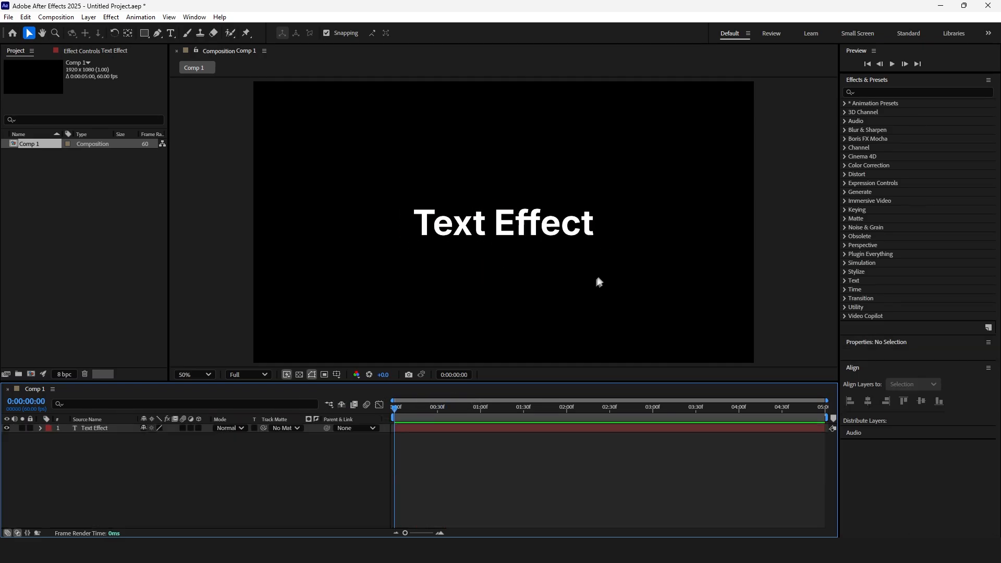
Add a text animator with Position, Rotation and Scale properties to the Text Effect layer
click(41, 428)
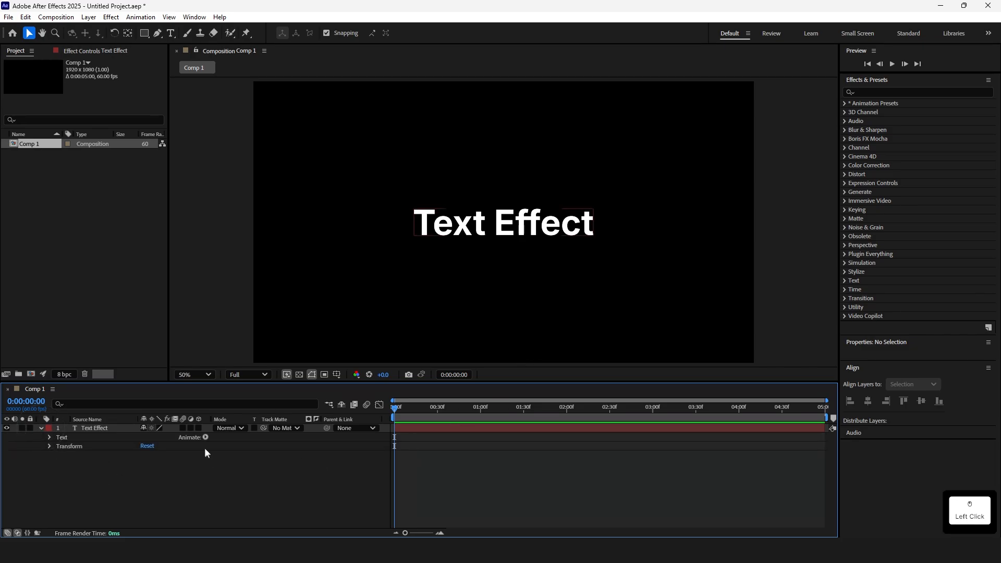
click(206, 439)
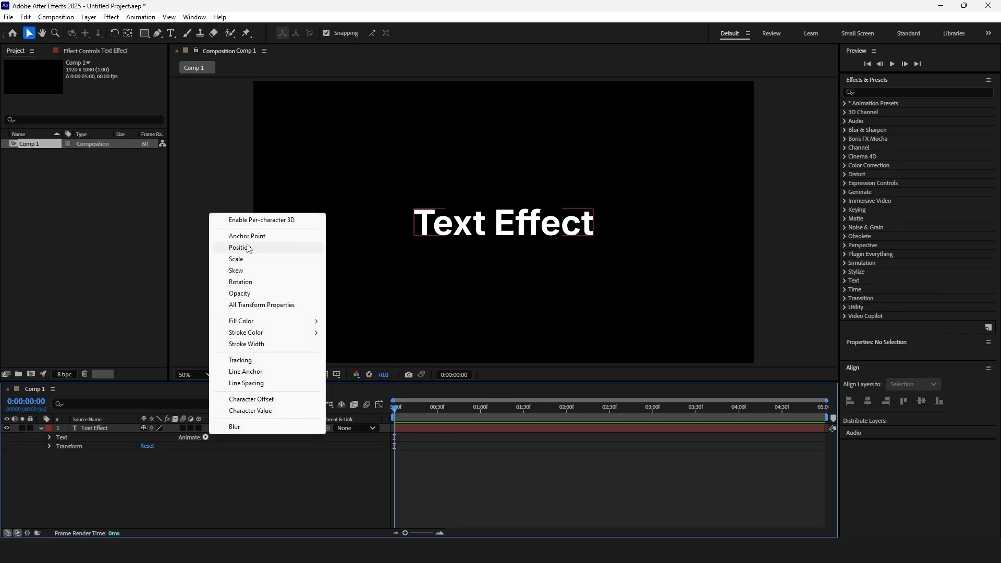
click(249, 249)
click(206, 472)
mouse_move(229, 477)
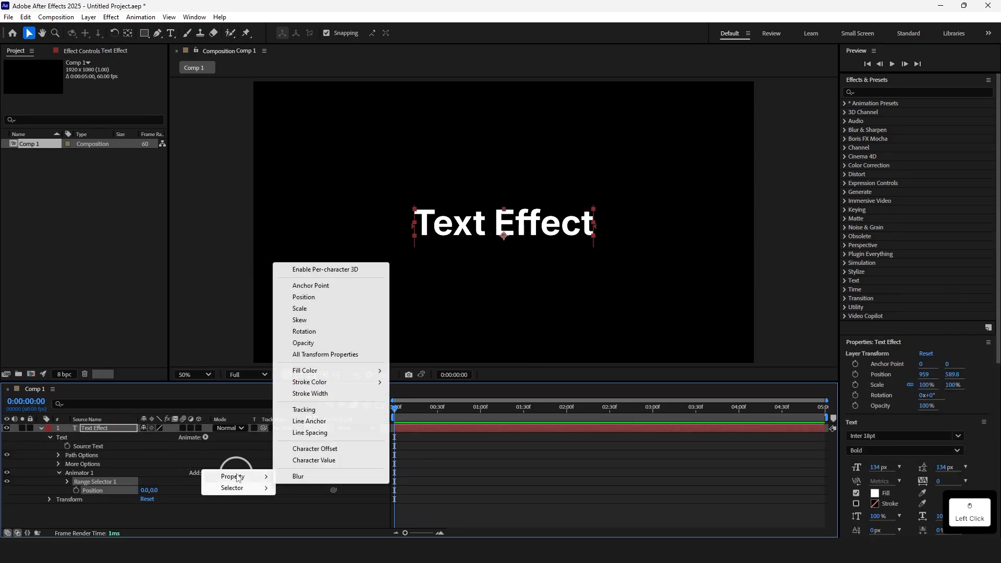
click(315, 332)
click(205, 473)
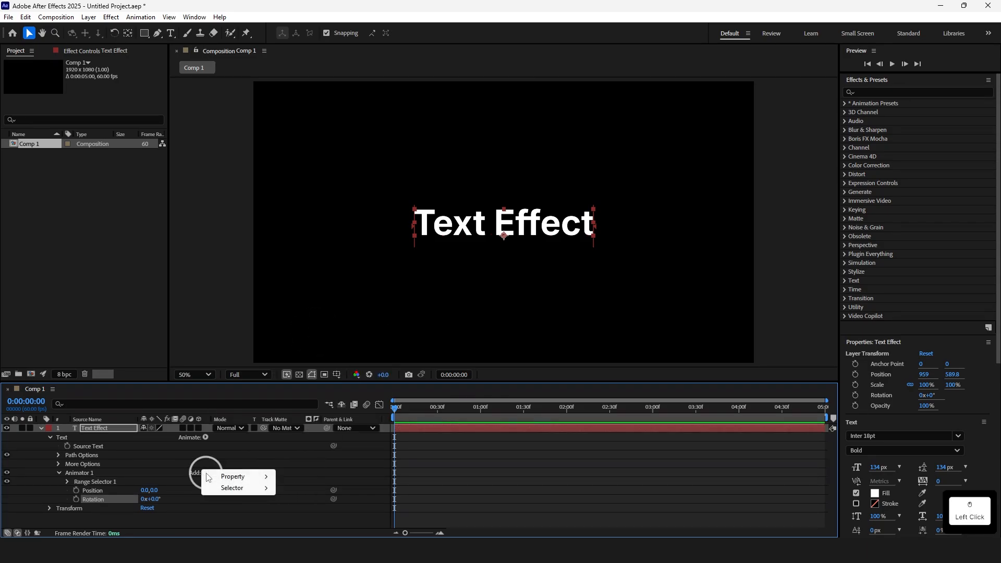
mouse_move(232, 477)
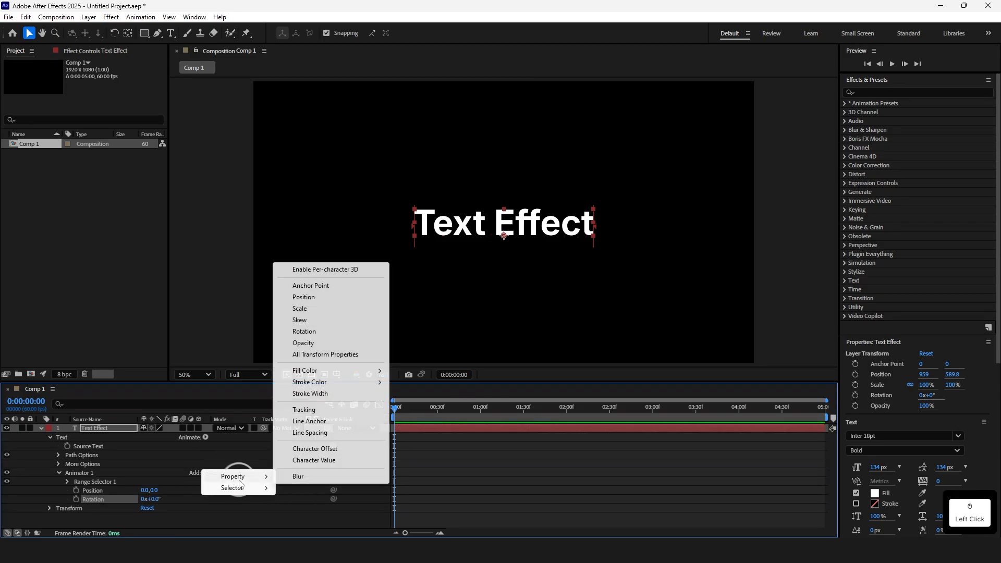
click(308, 309)
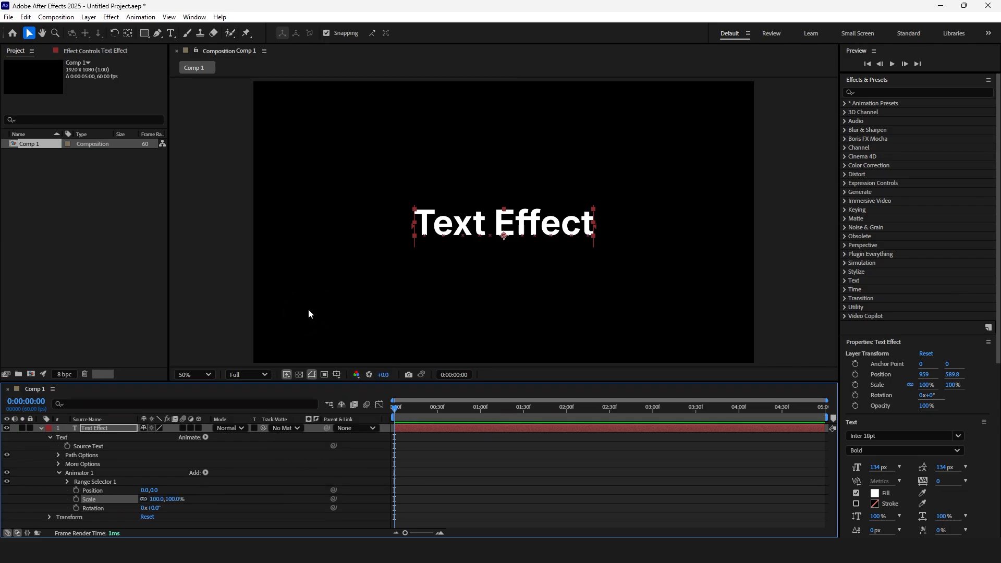
Set the animator's Position to -30, 200
click(147, 490)
text(-)
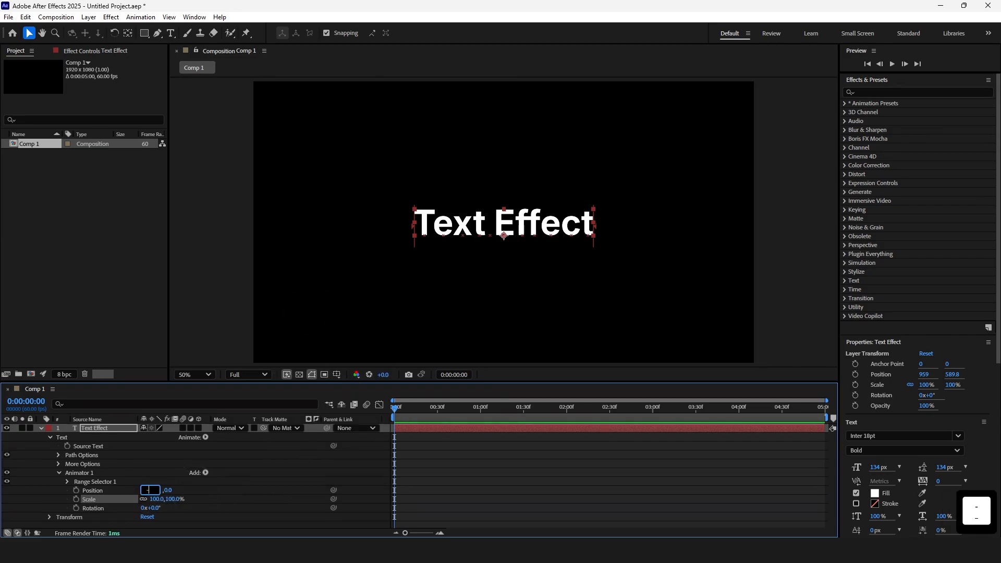
text(30)
click(224, 509)
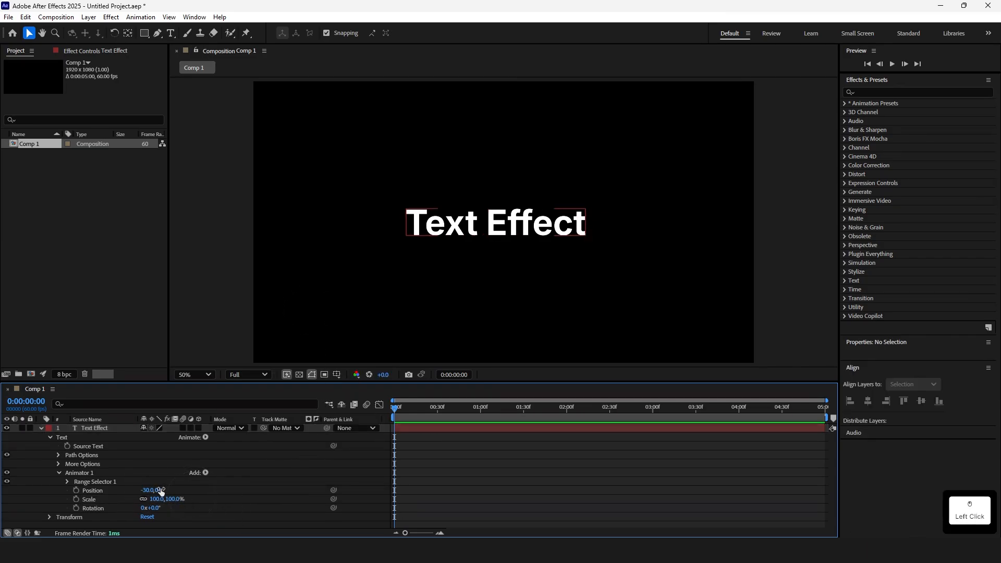
click(160, 490)
text(00)
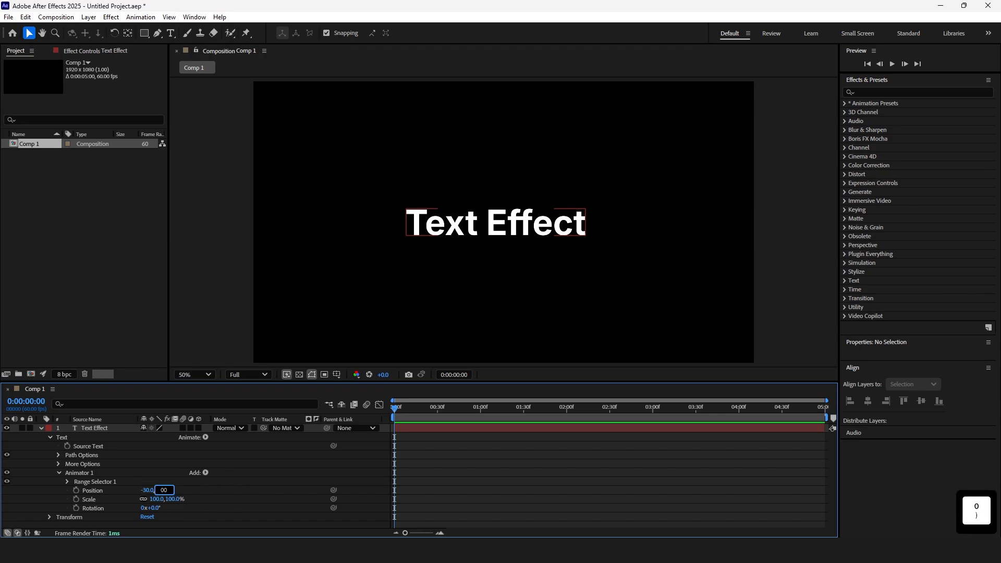
key(BackSpace)
key(BackSpace)
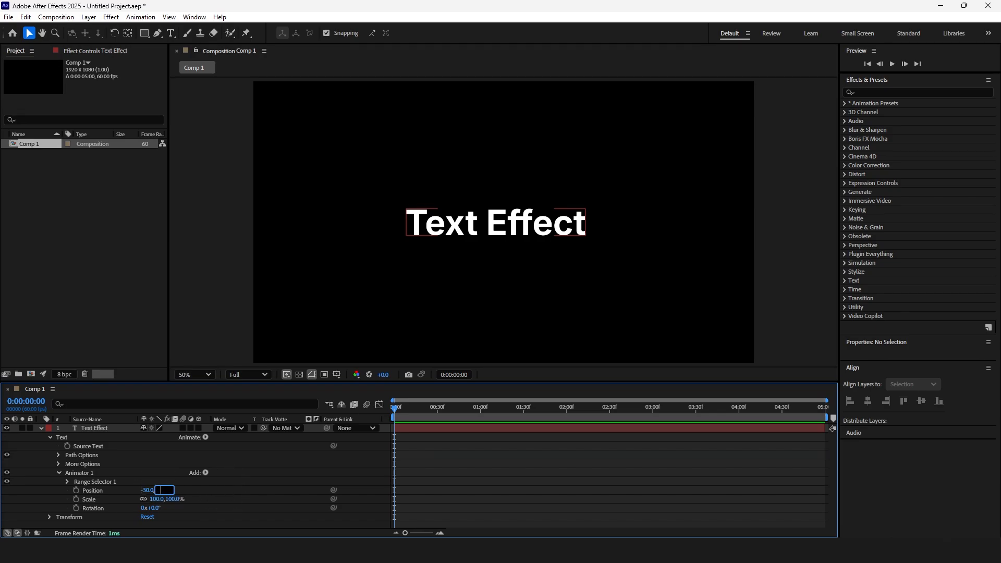
key(Return)
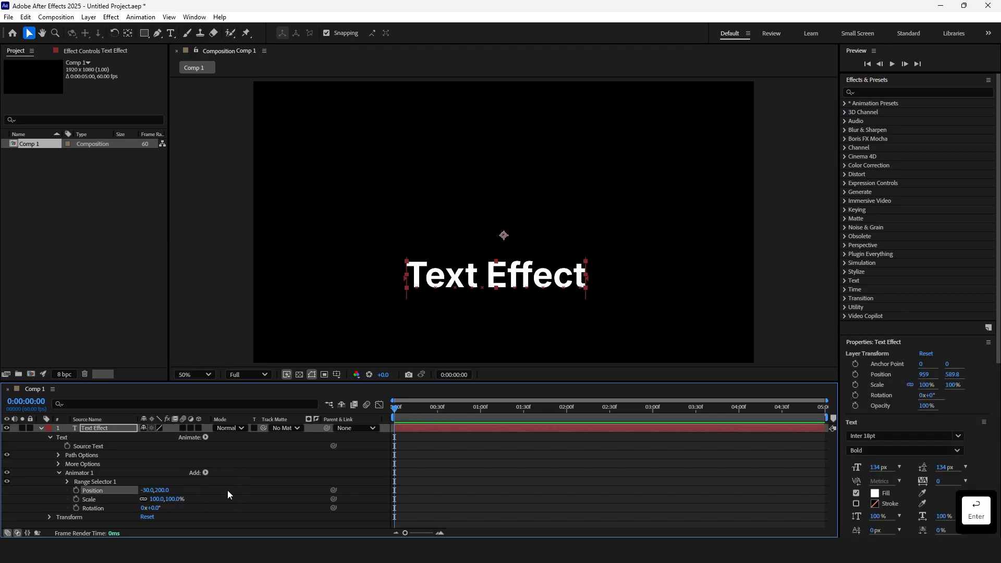
Set the animator's Rotation to 70° and its Scale to 0%
click(156, 509)
text(70)
key(Return)
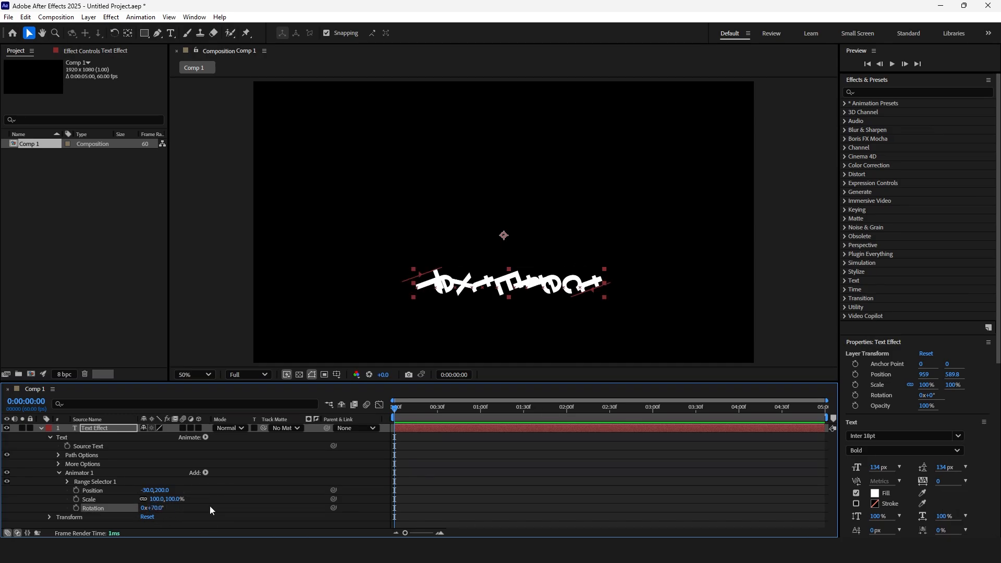
click(175, 499)
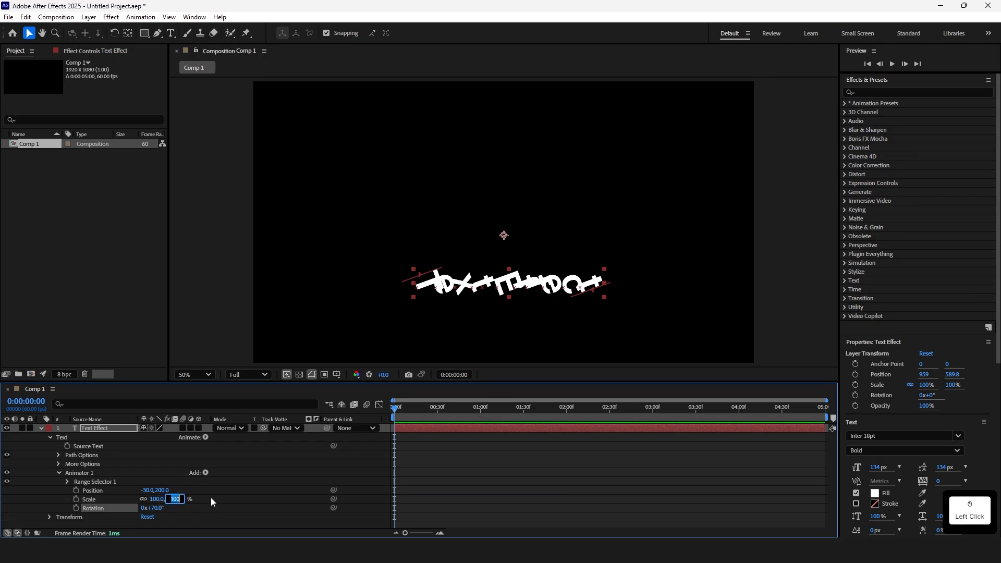
key(Return)
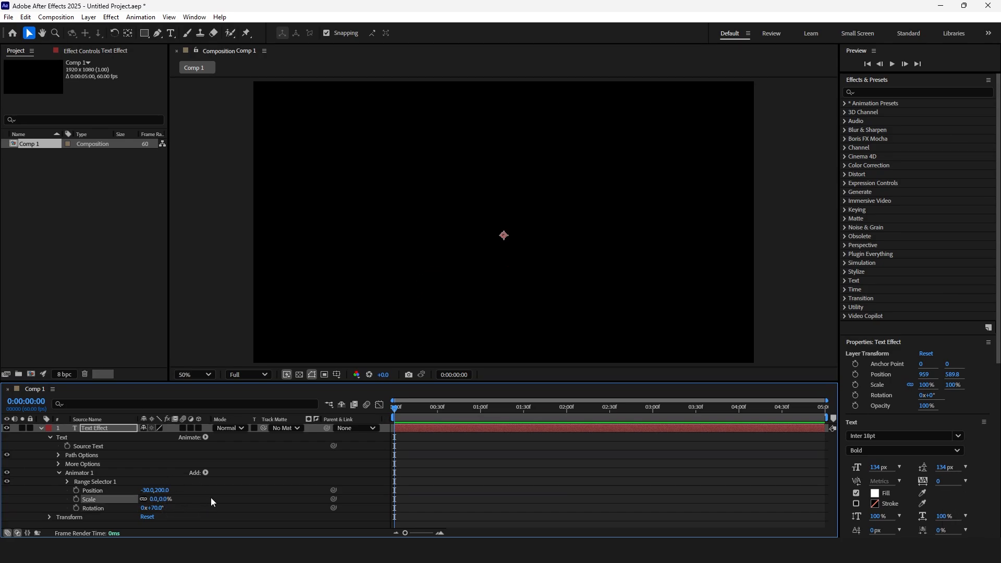
Add an Expression selector to Animator 1 and expand its Amount property
click(211, 498)
click(206, 472)
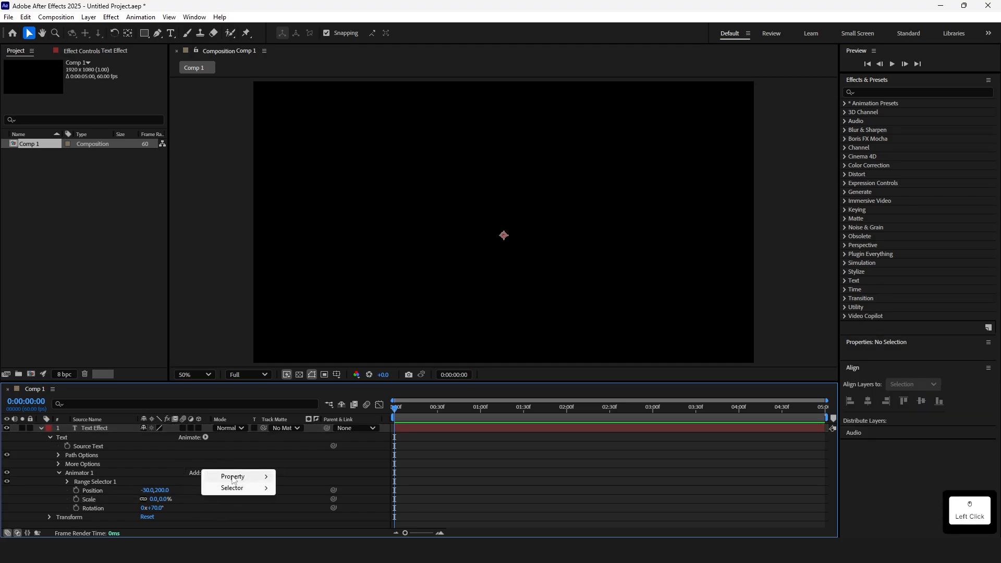
mouse_move(232, 488)
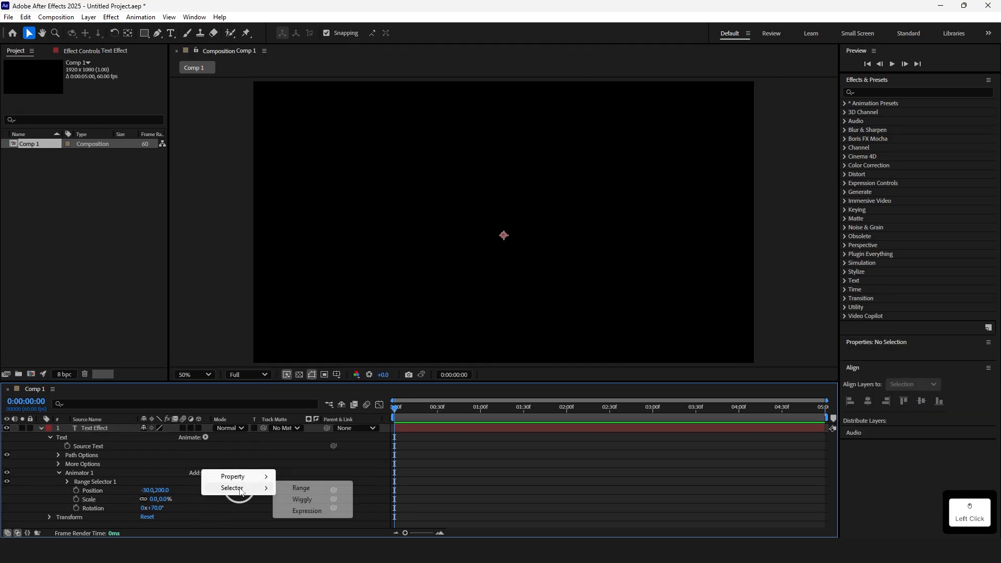
click(305, 512)
click(68, 491)
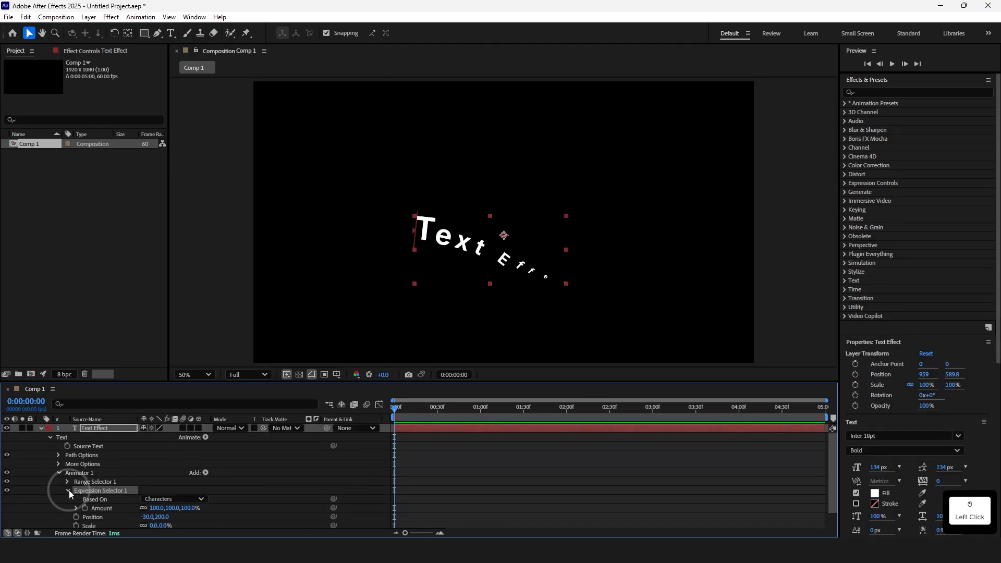
click(76, 507)
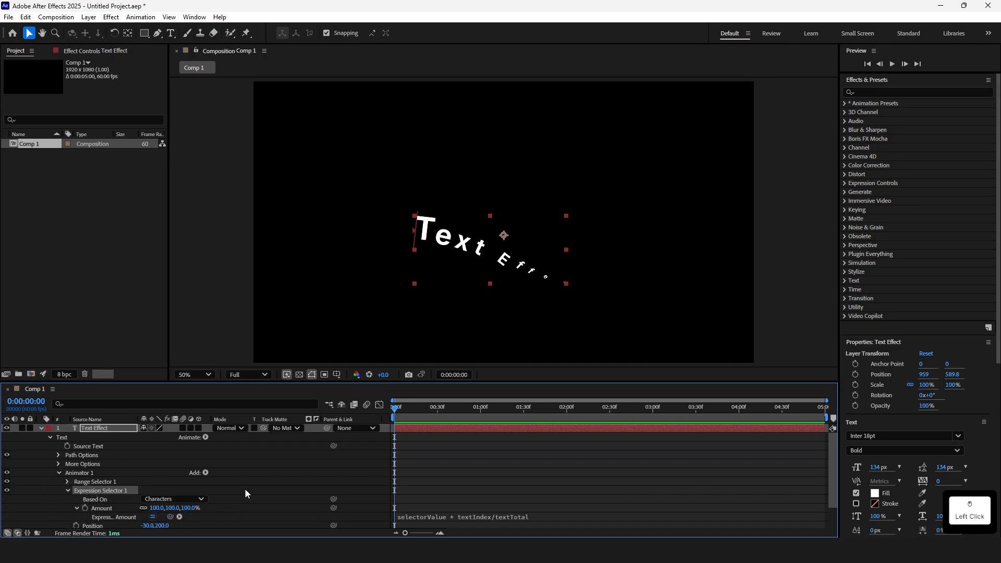
Copy the Smooth Bounce expression code from the text expressions v1.txt file
scroll(245, 488, down, 1)
click(449, 490)
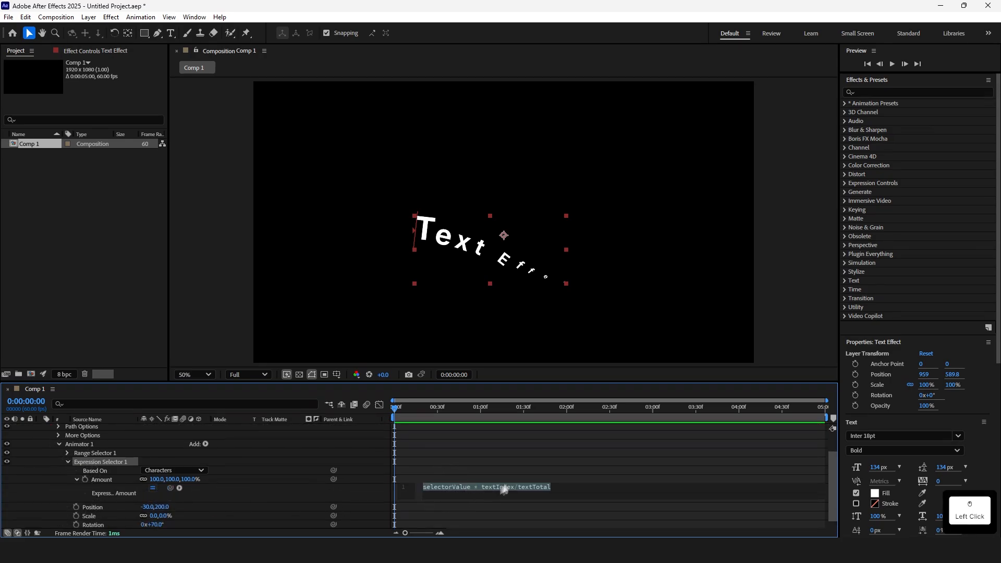
click(496, 472)
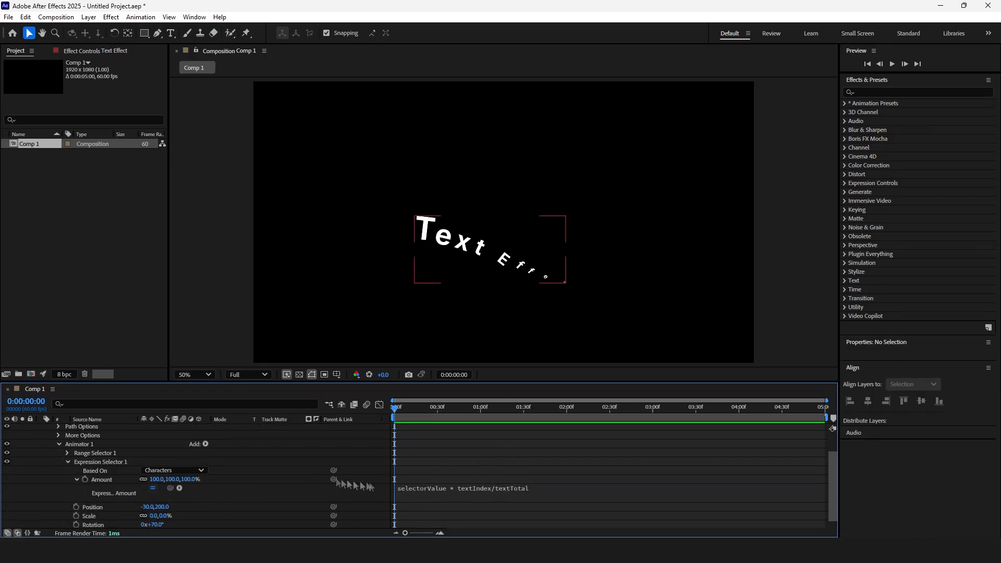
drag(1, 313, 406, 187)
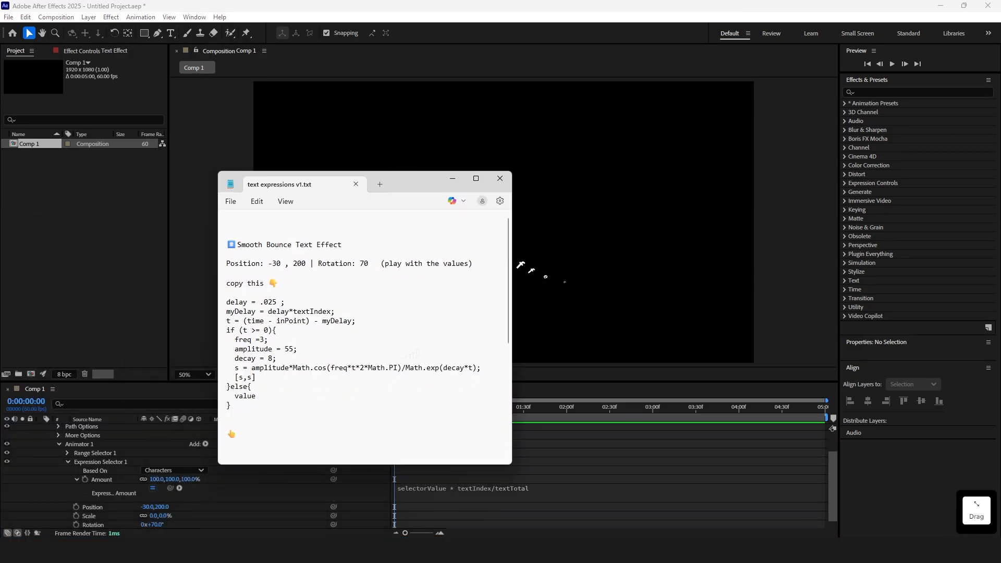
drag(234, 410, 219, 303)
right_click(267, 316)
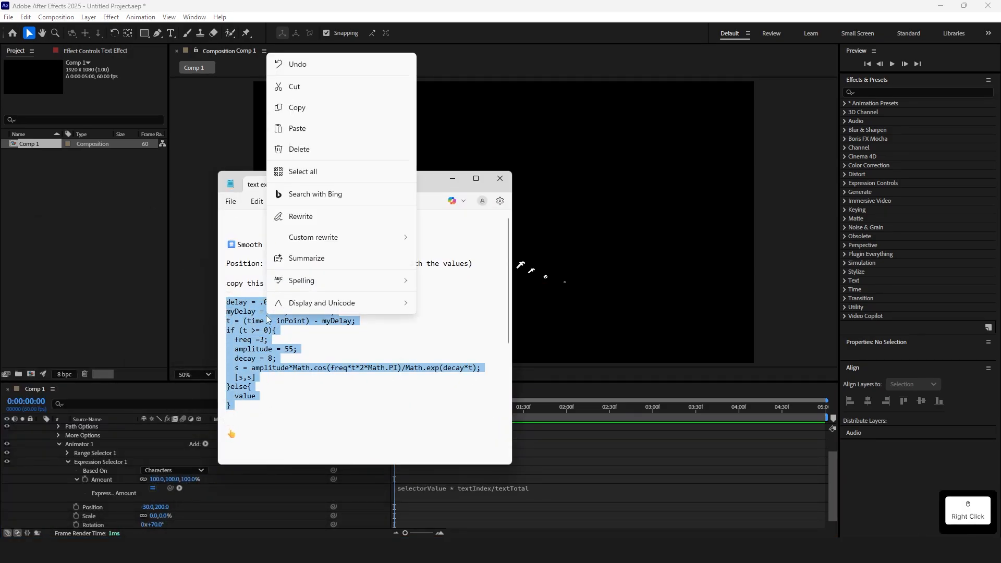
click(318, 109)
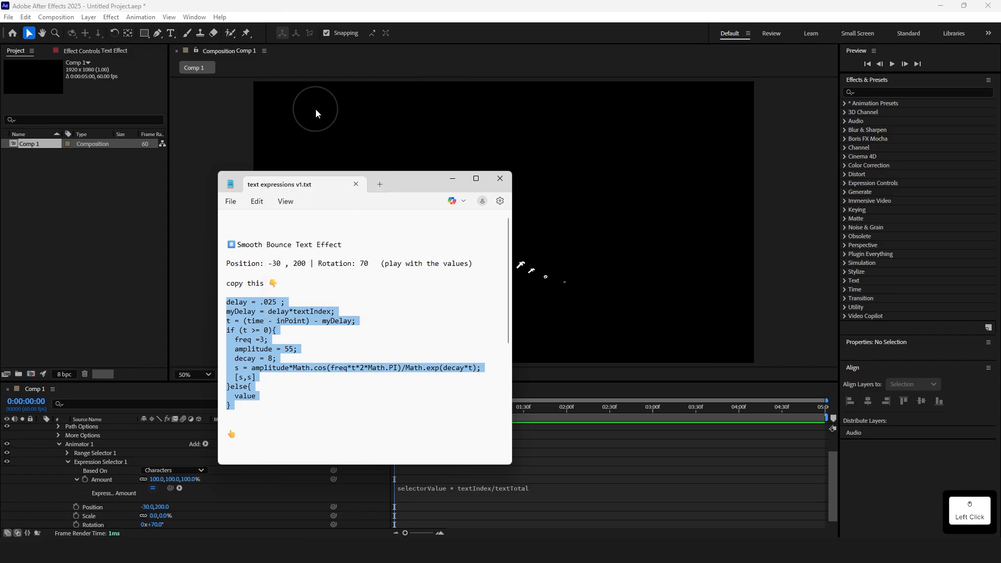
click(450, 182)
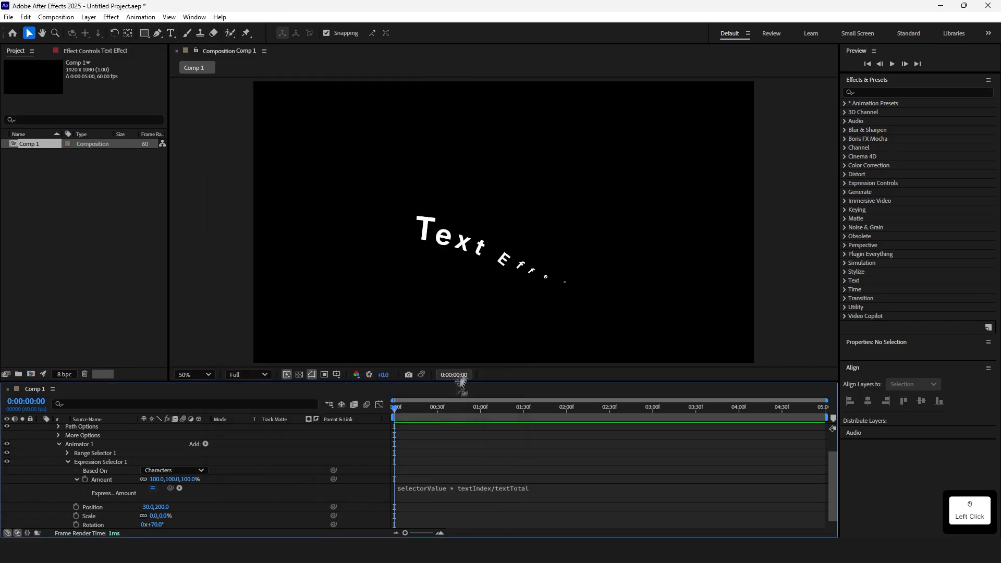
Replace the Amount expression with the copied bounce code
click(421, 489)
right_click(443, 489)
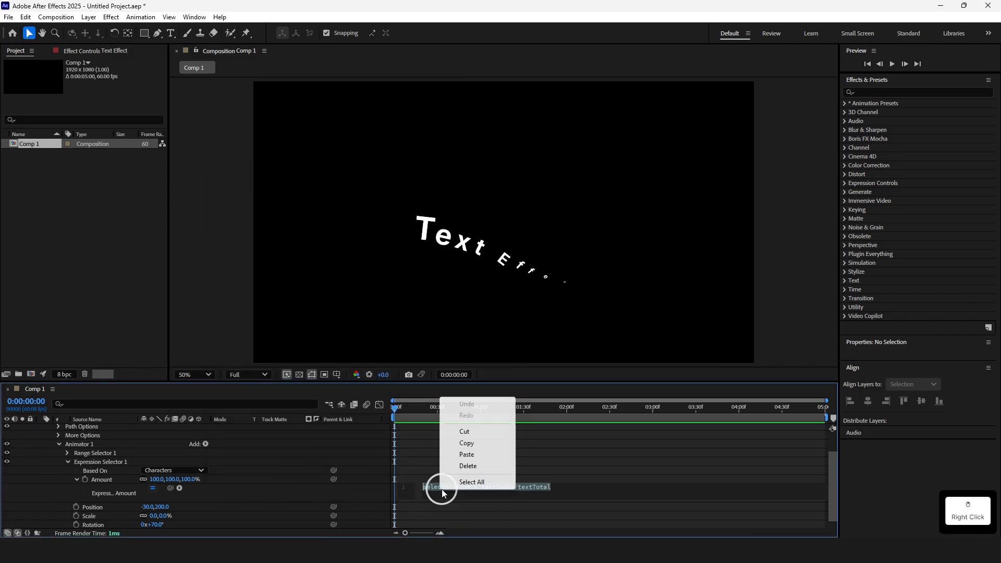
click(465, 454)
click(537, 432)
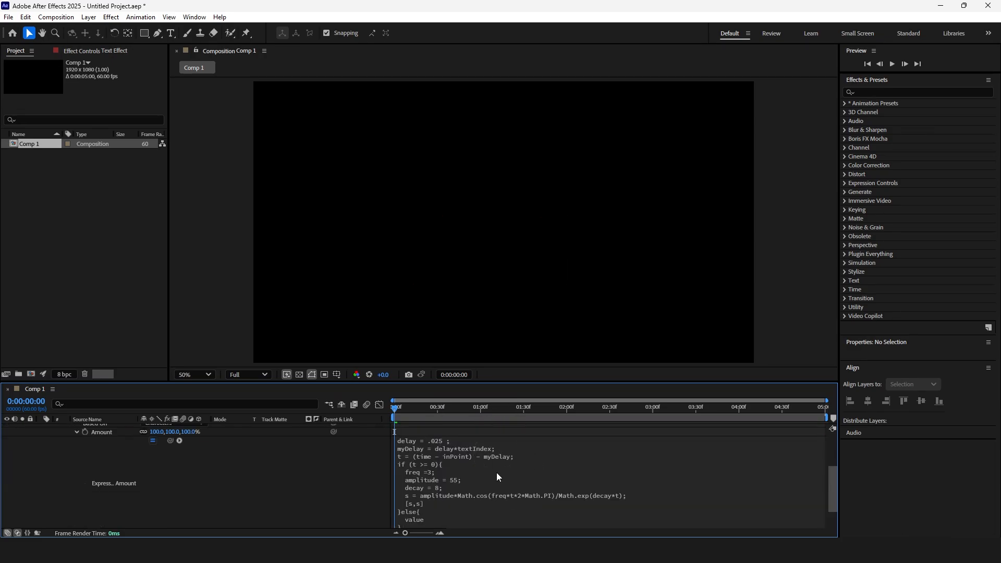
Preview the bounce animation from the start and scrub through it
click(382, 417)
key(space)
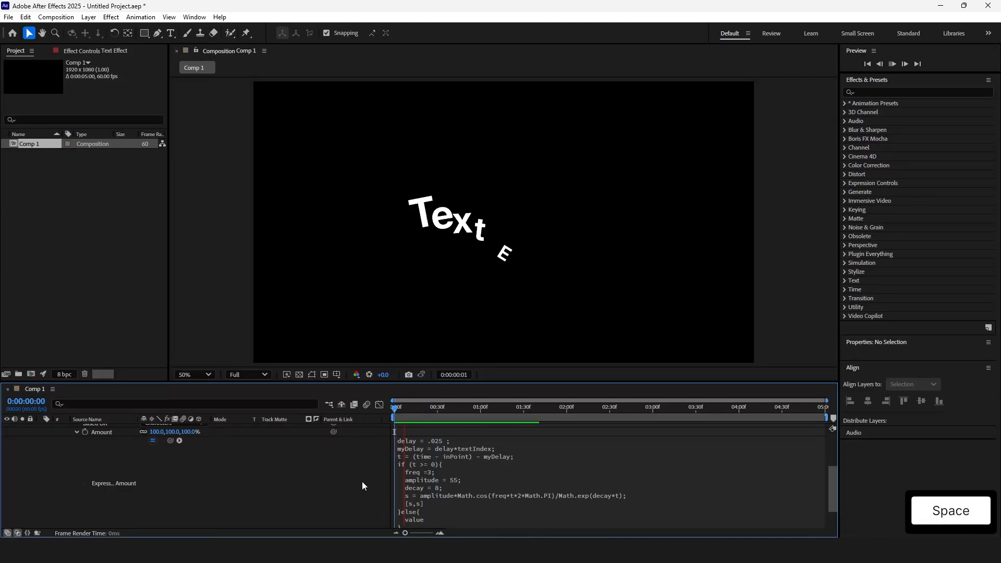
key(space)
drag(460, 410, 344, 461)
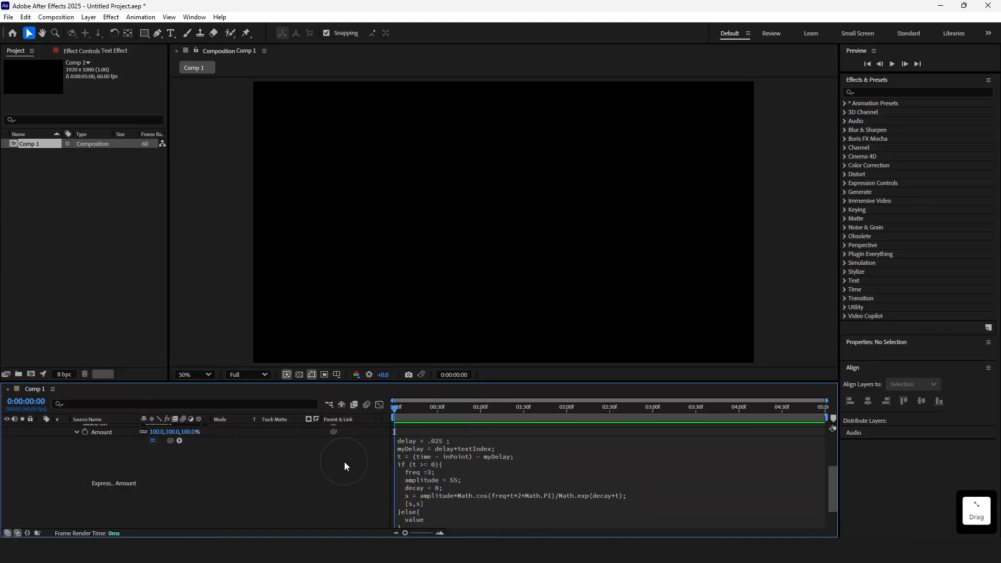
key(space)
key(space)
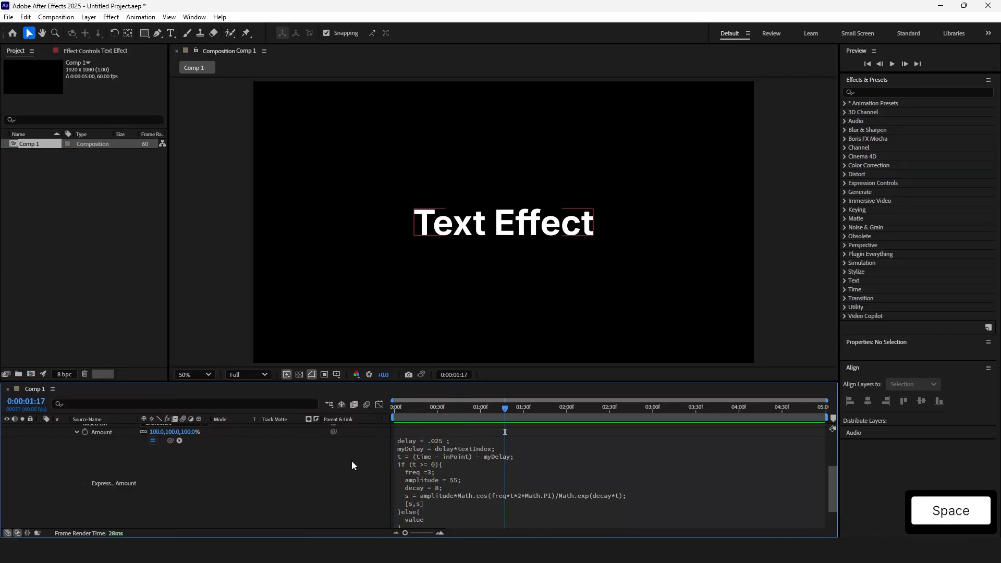
drag(432, 409, 418, 411)
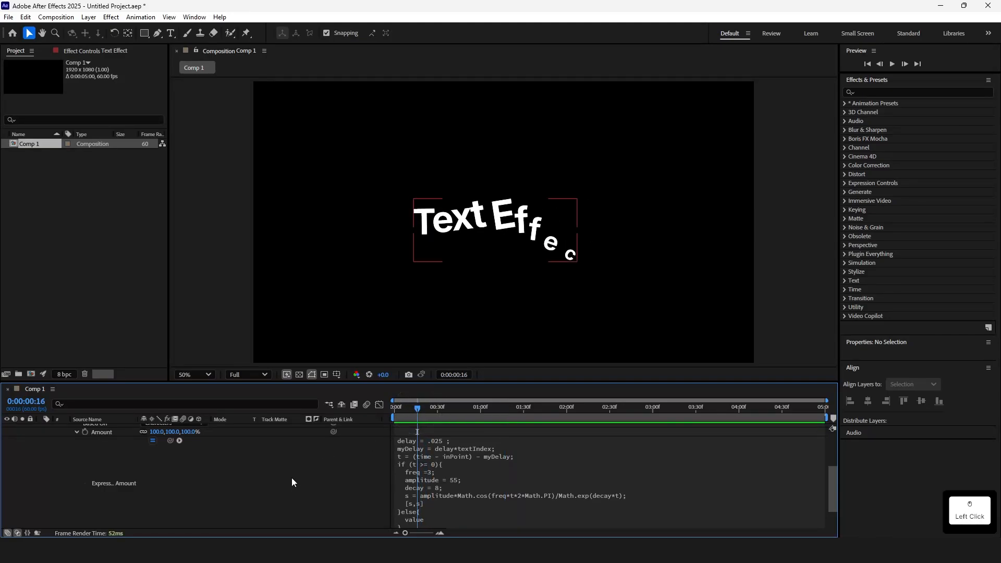
scroll(292, 478, down, 5)
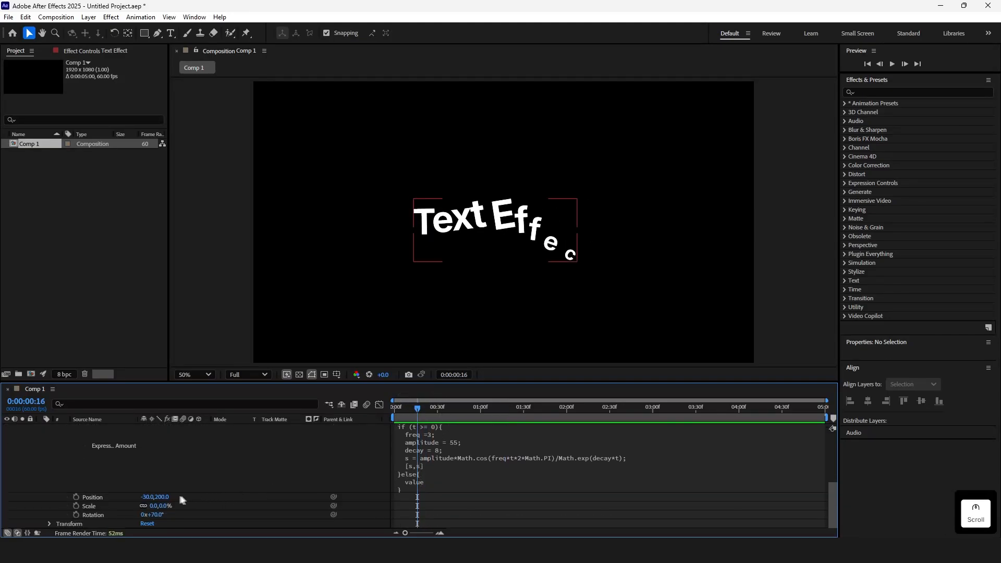
Scrub the animator's Position vertically to about 731 and preview the animation
drag(162, 497, 395, 409)
key(space)
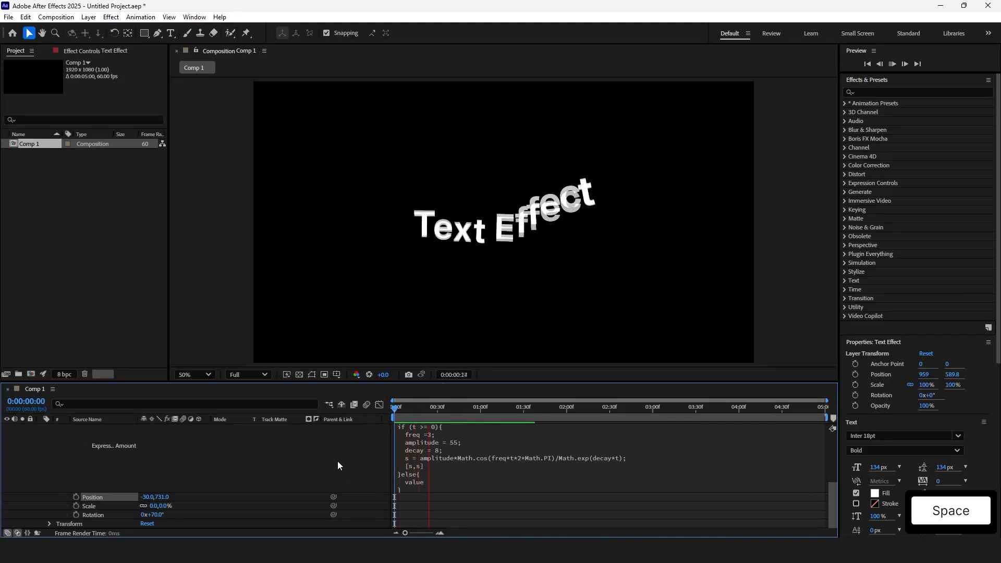
key(space)
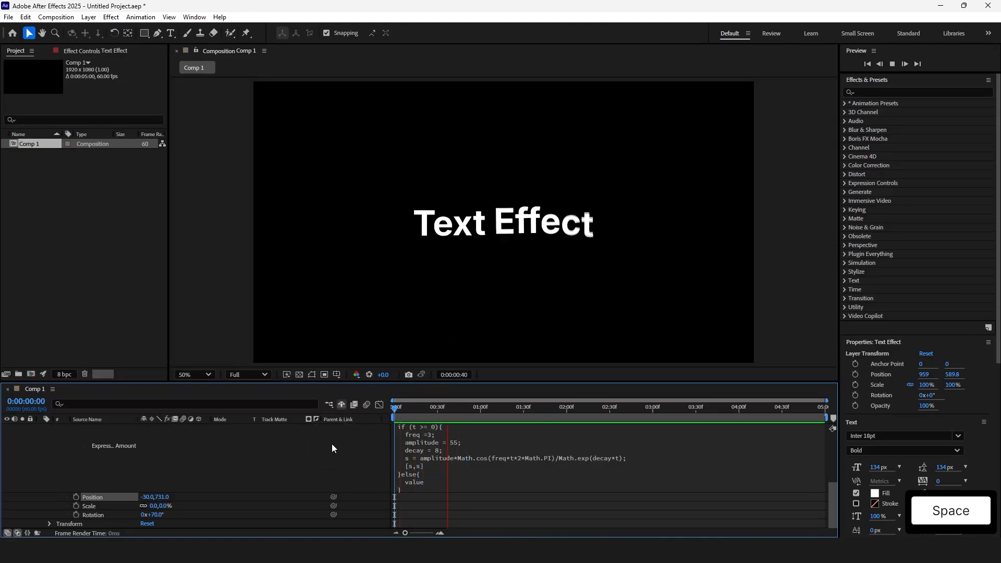
Scrub the animator's Rotation to about 1x+114° and preview the animation again
click(427, 408)
drag(158, 518, 378, 524)
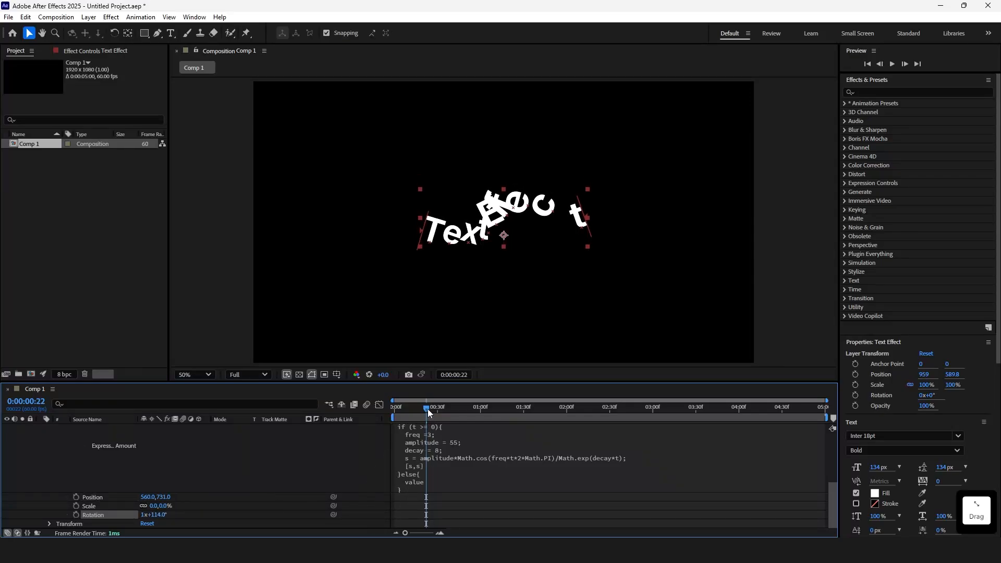
drag(427, 411, 380, 424)
key(space)
key(space)
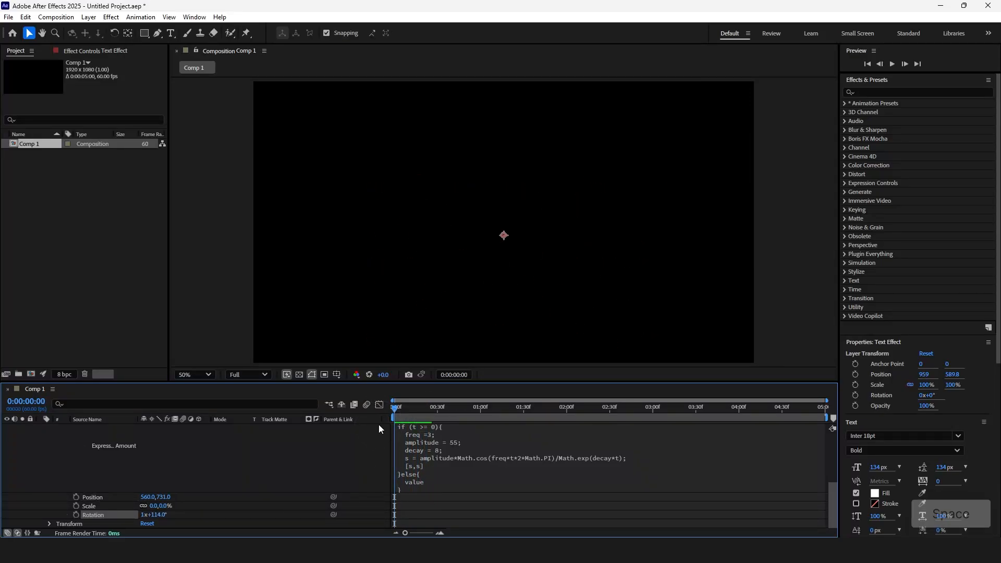
key(space)
key(space)
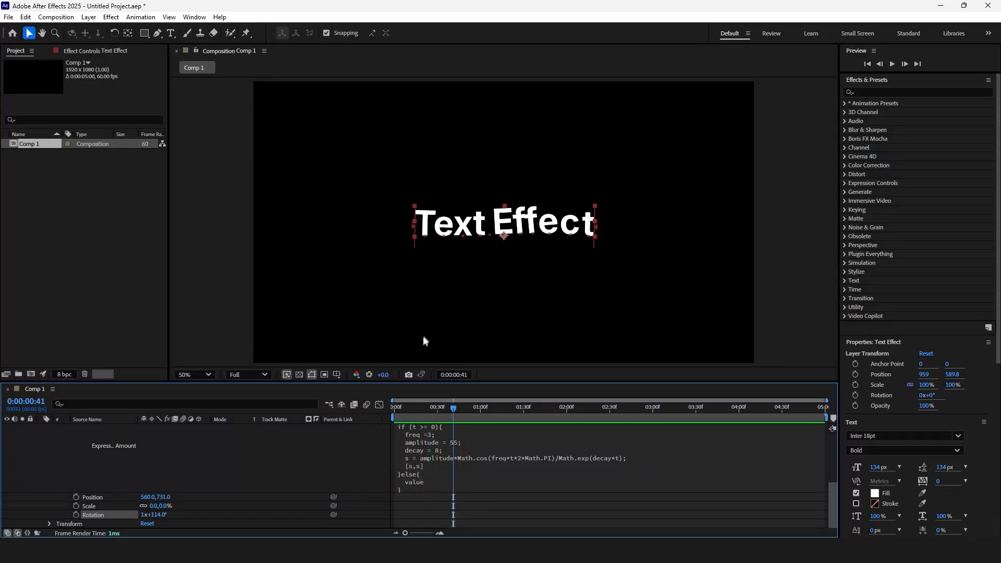
Change the expression's delay value to .090 and preview the animation from the start
scroll(451, 492, up, 1)
click(469, 438)
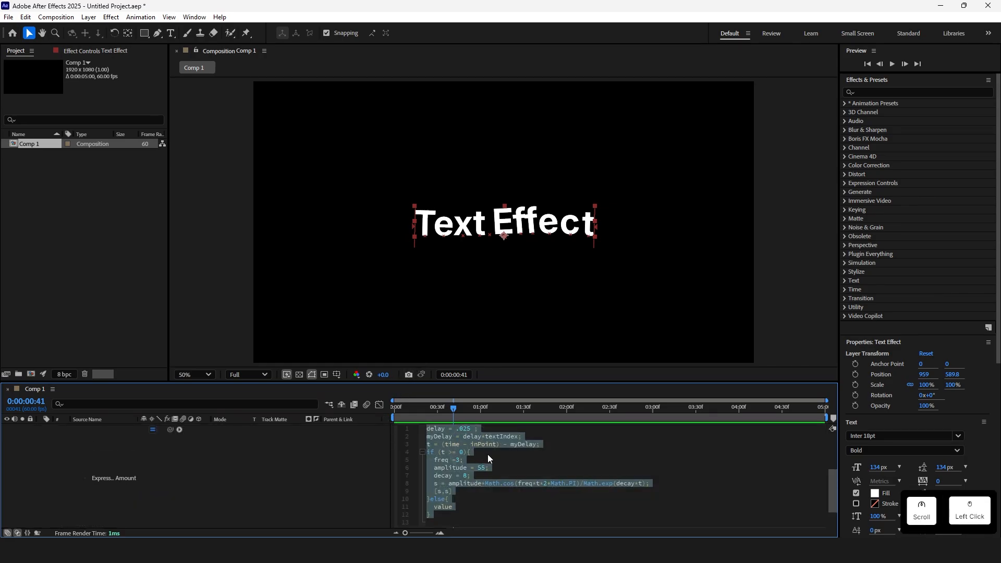
click(467, 429)
drag(464, 429, 471, 430)
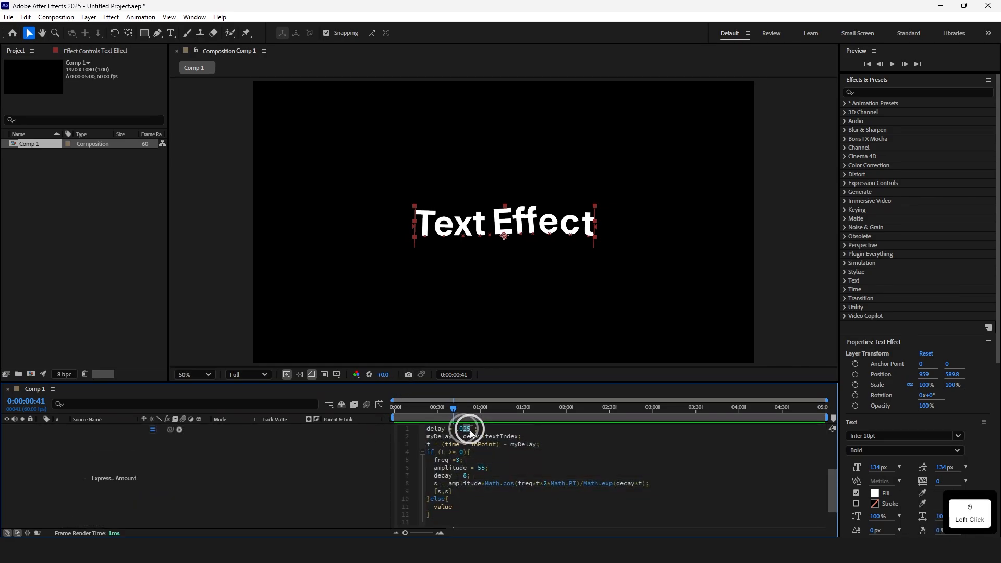
text(90)
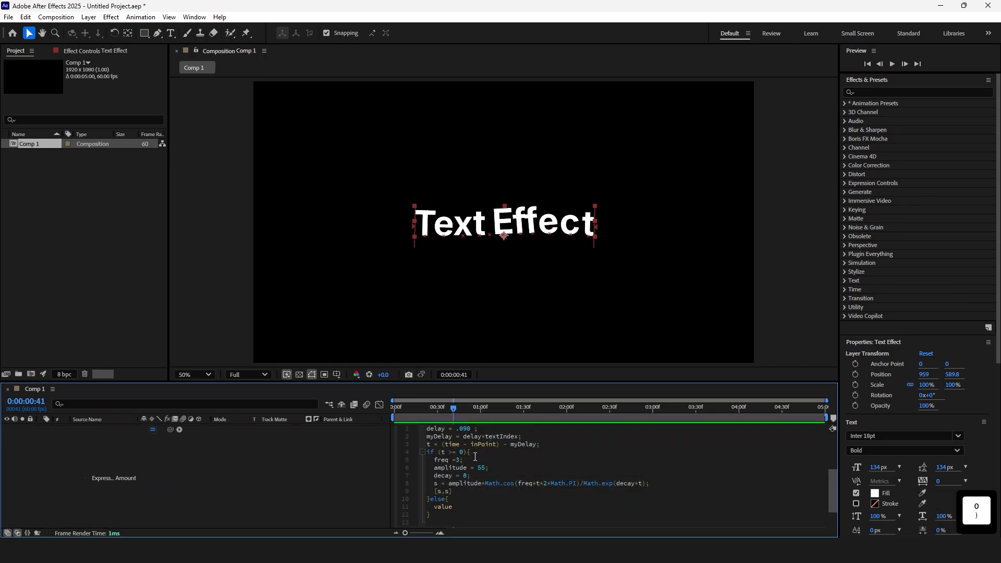
drag(451, 411, 396, 411)
key(Home)
key(space)
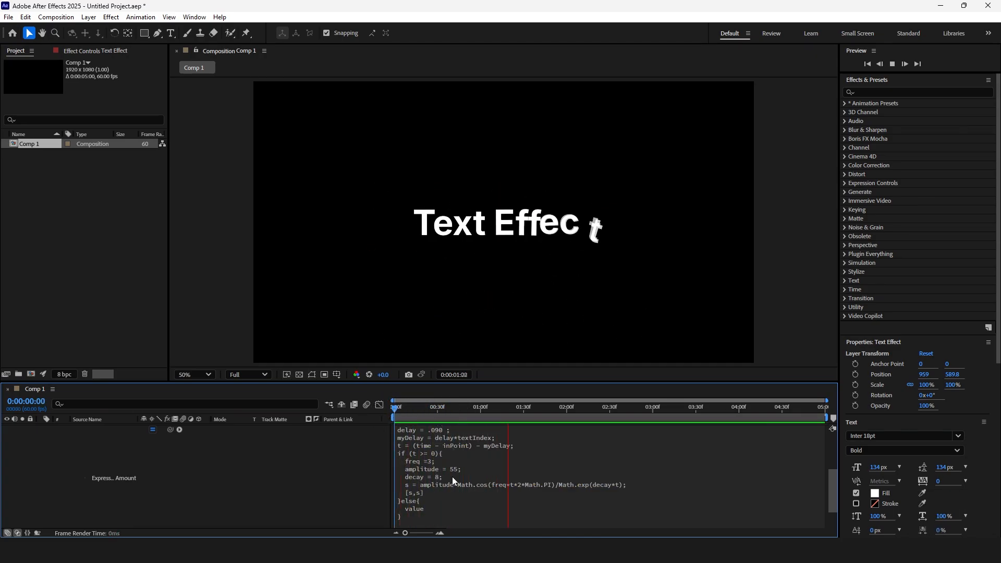
key(space)
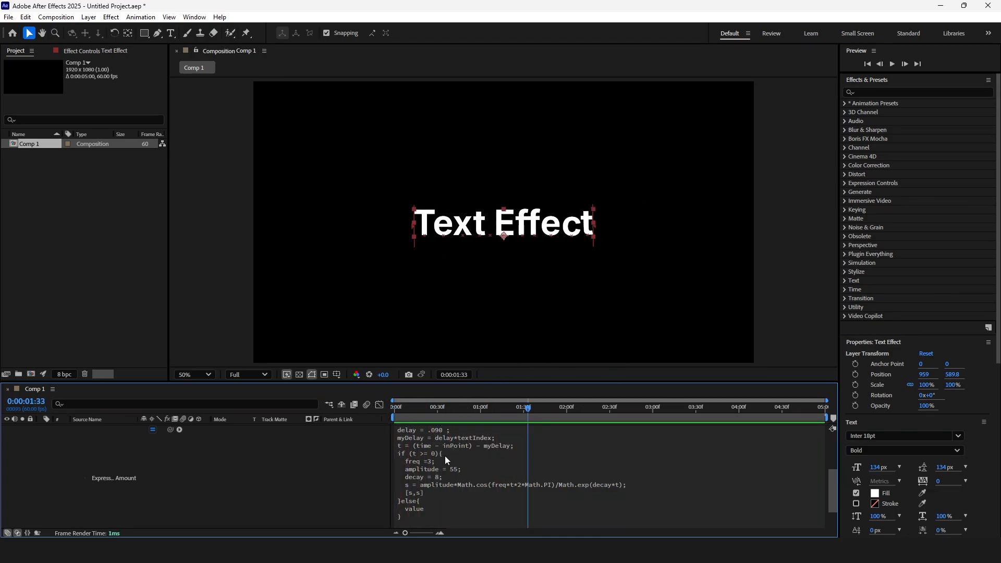
Select all of the expression code in the Amount expression
click(448, 461)
key(ctrl+a)
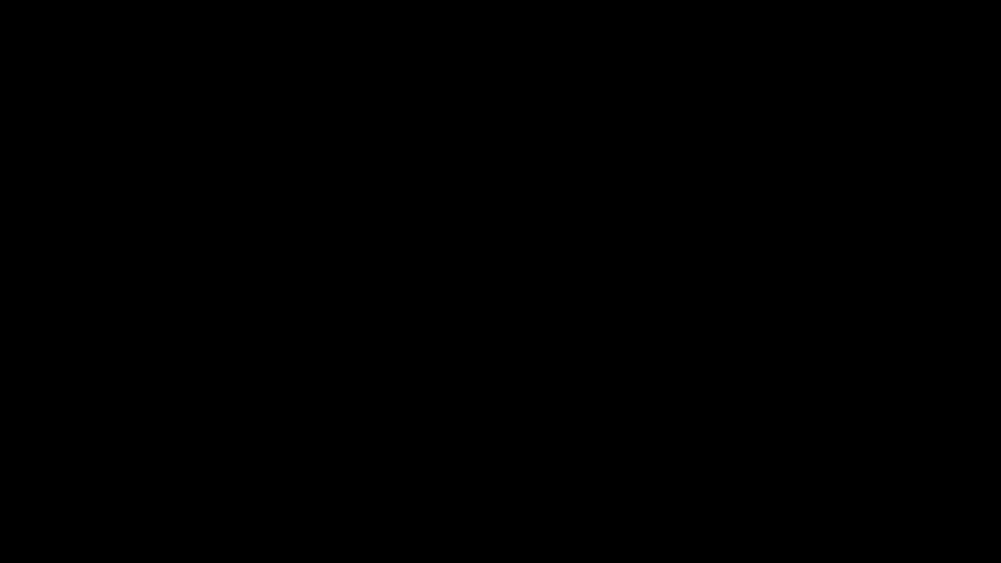